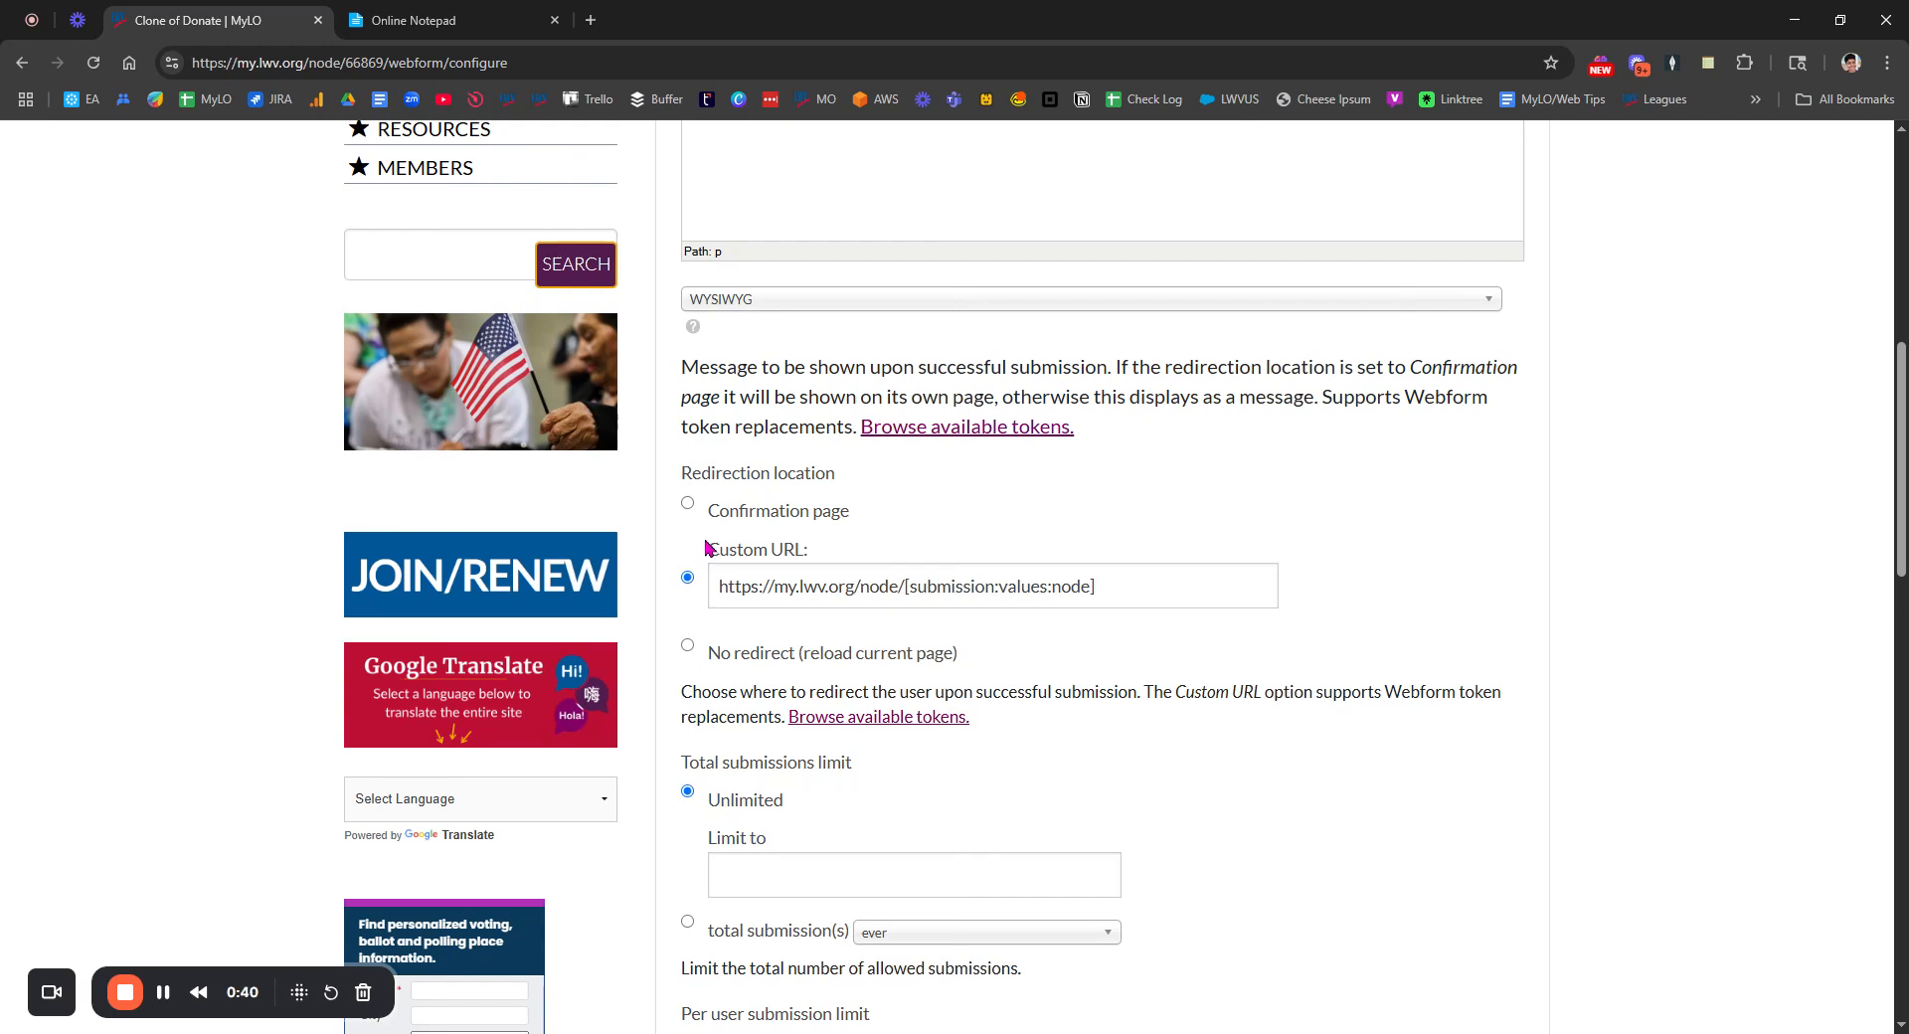
Step: Examine the custom redirection URL in the webform settings, including its base address and the [submission:values:node] token
left_click_drag(682, 474, 848, 478)
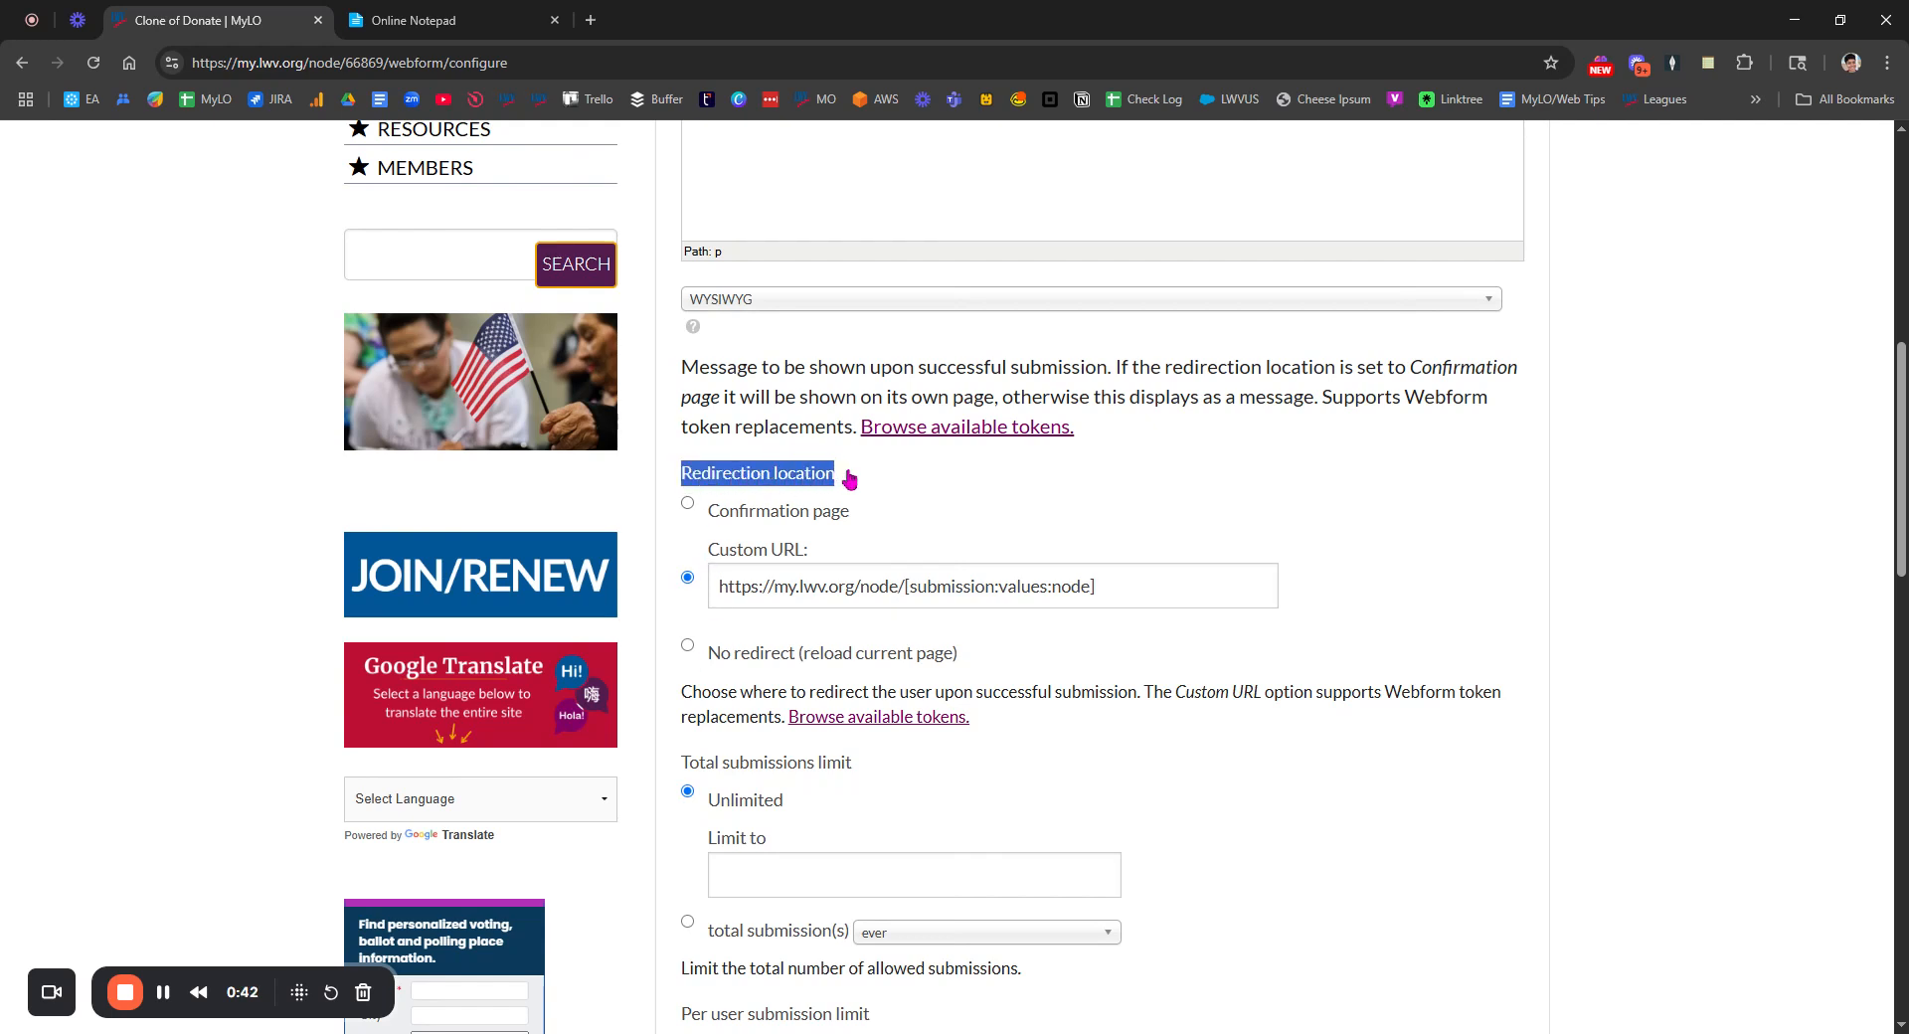
left_click(1014, 587)
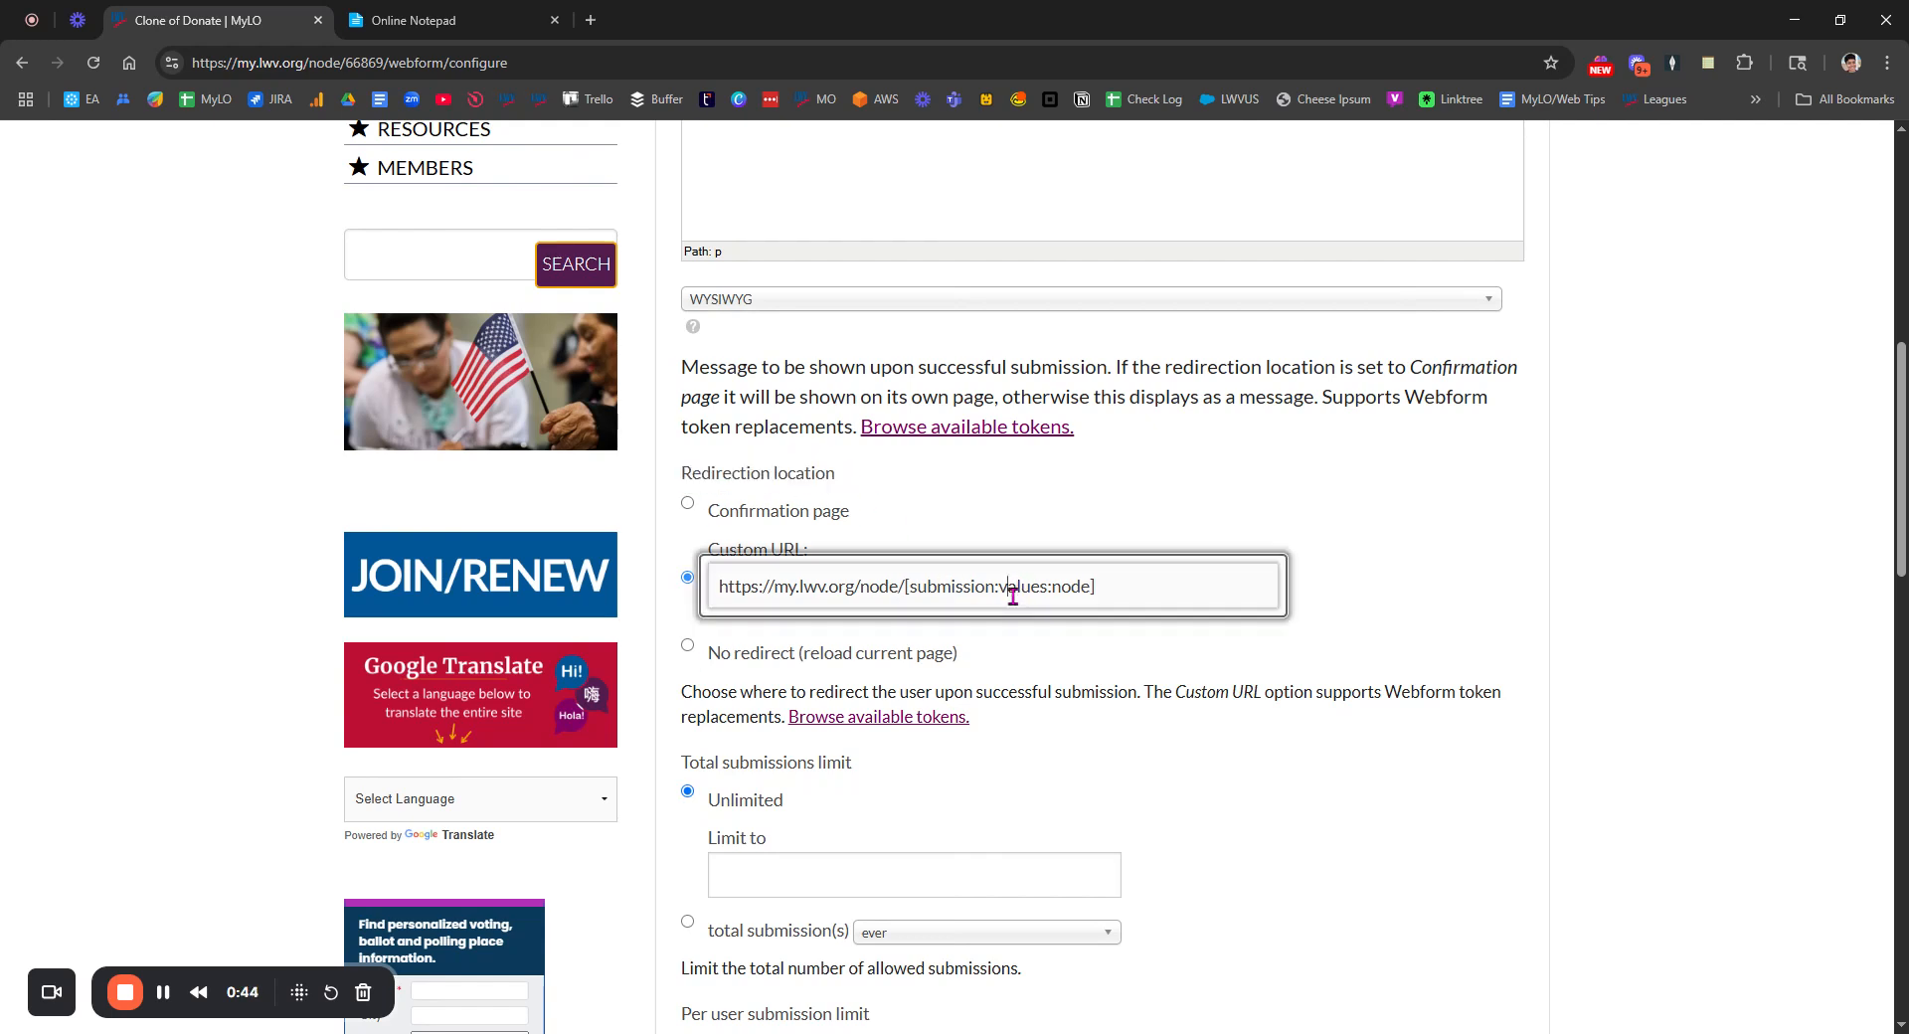
left_click_drag(718, 589, 1119, 585)
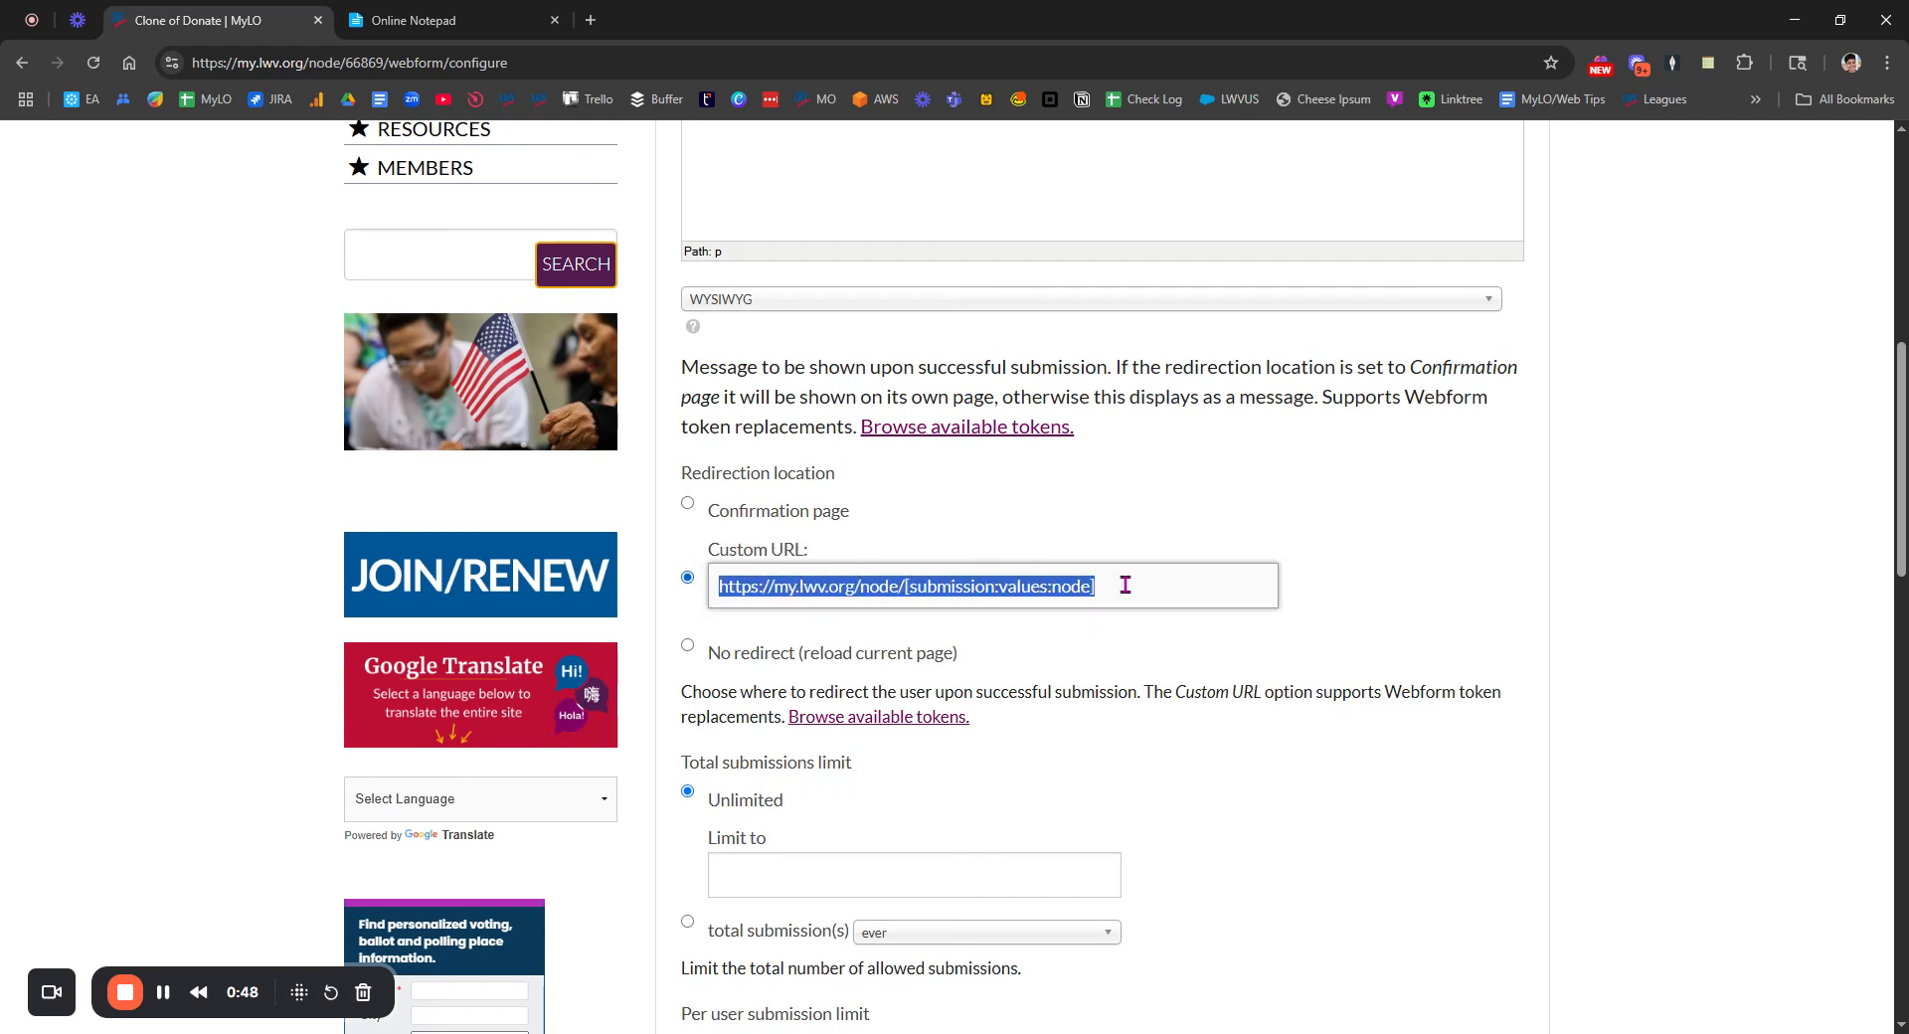
left_click(889, 587)
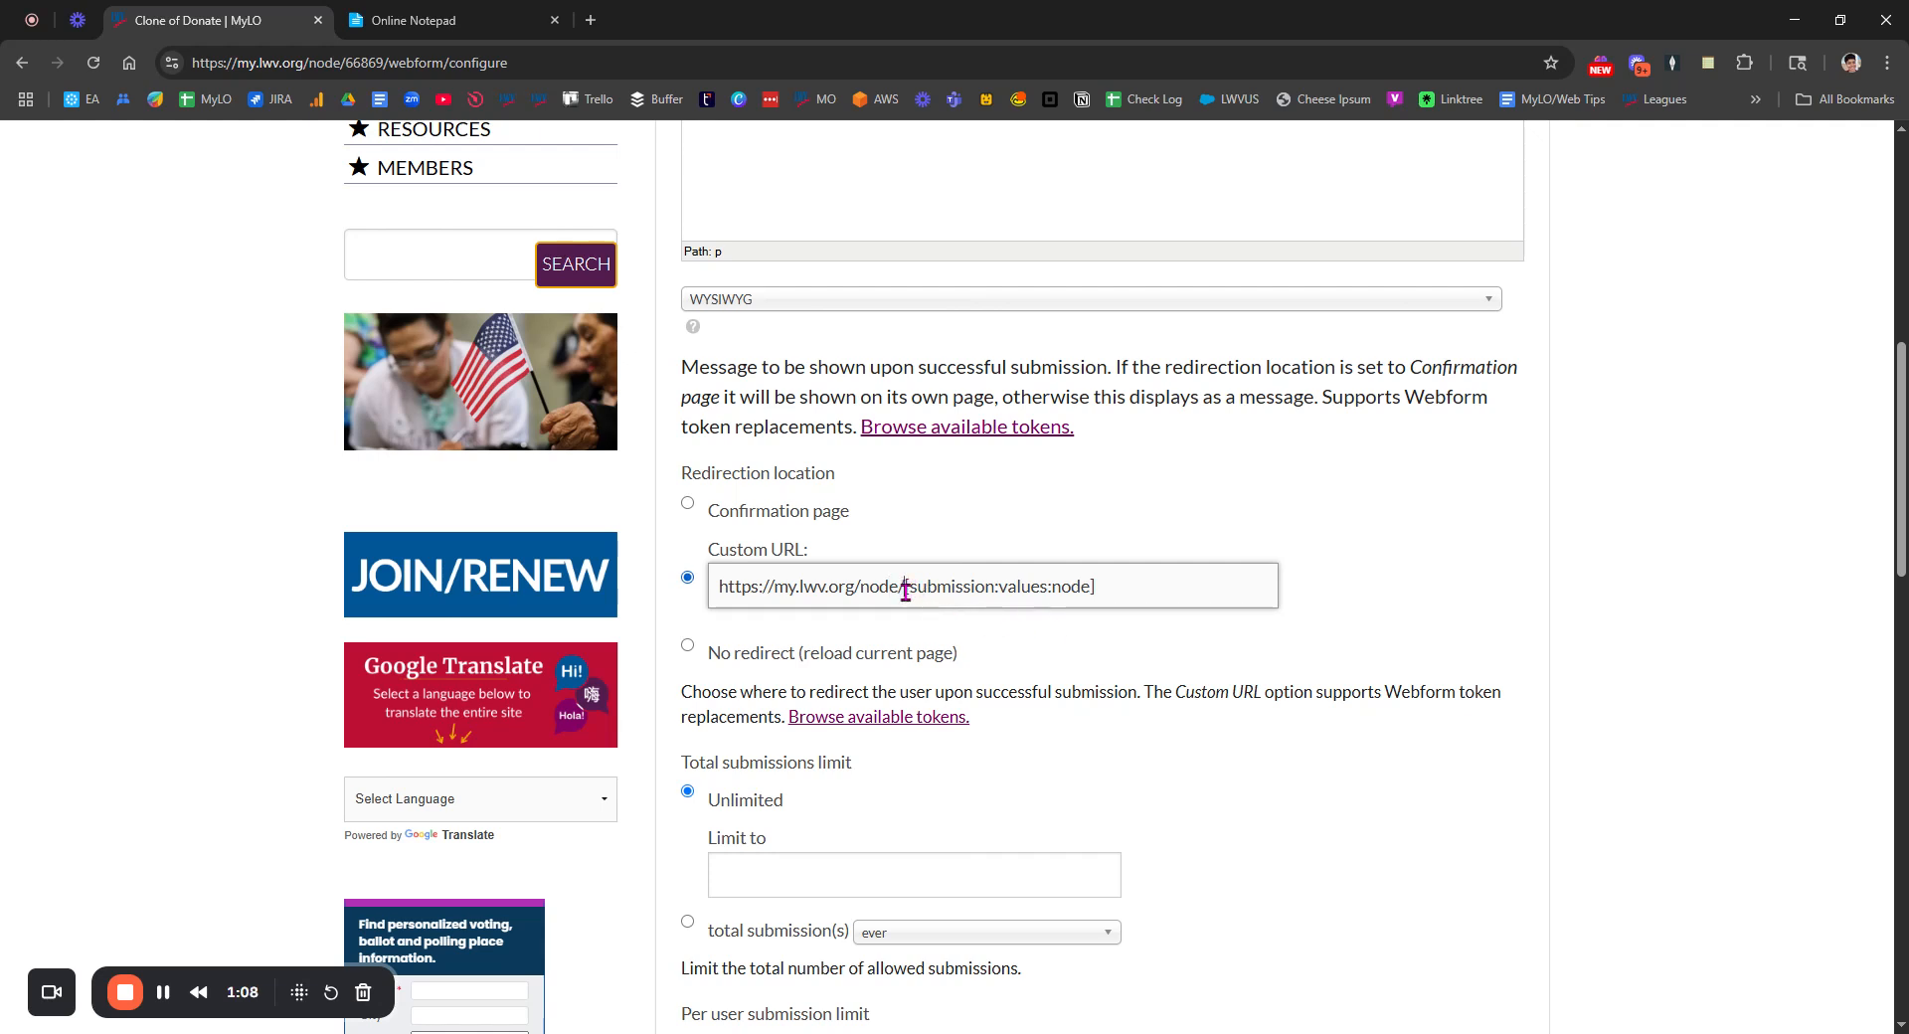
left_click_drag(905, 588, 1120, 601)
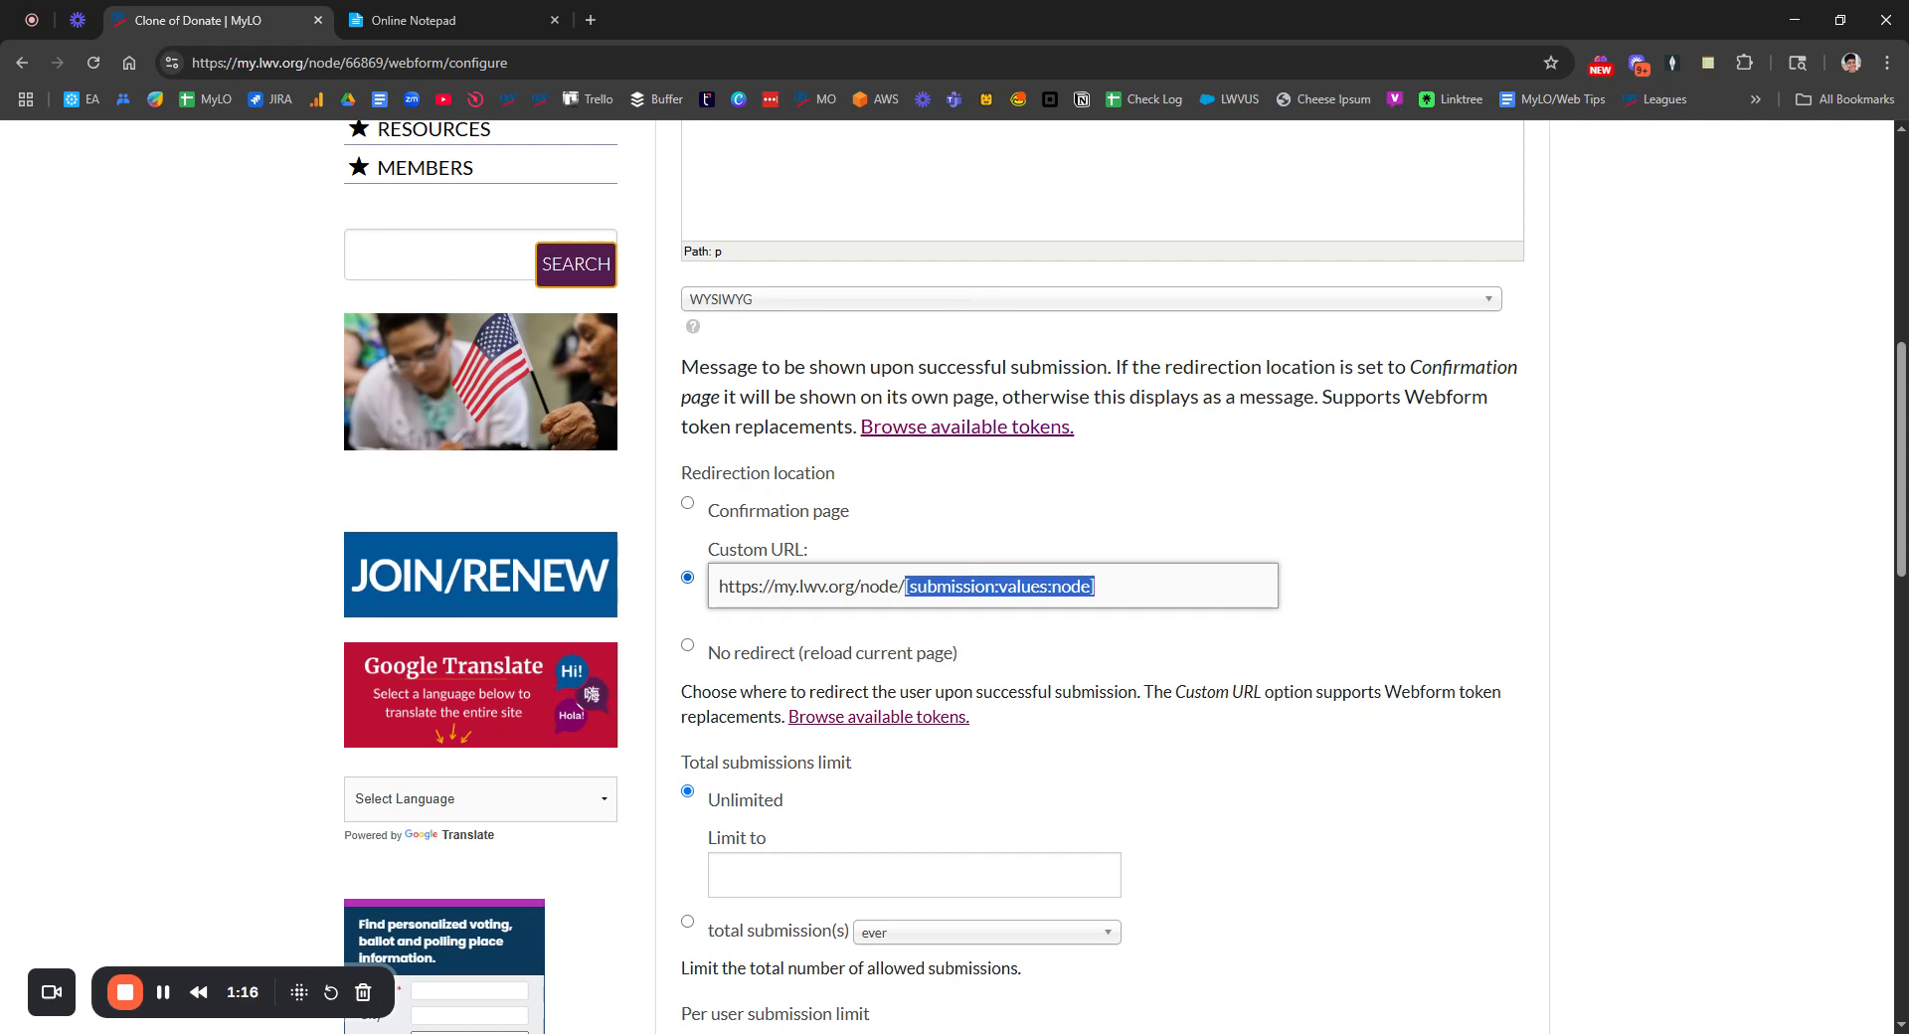
scroll(724, 413, "up", 6)
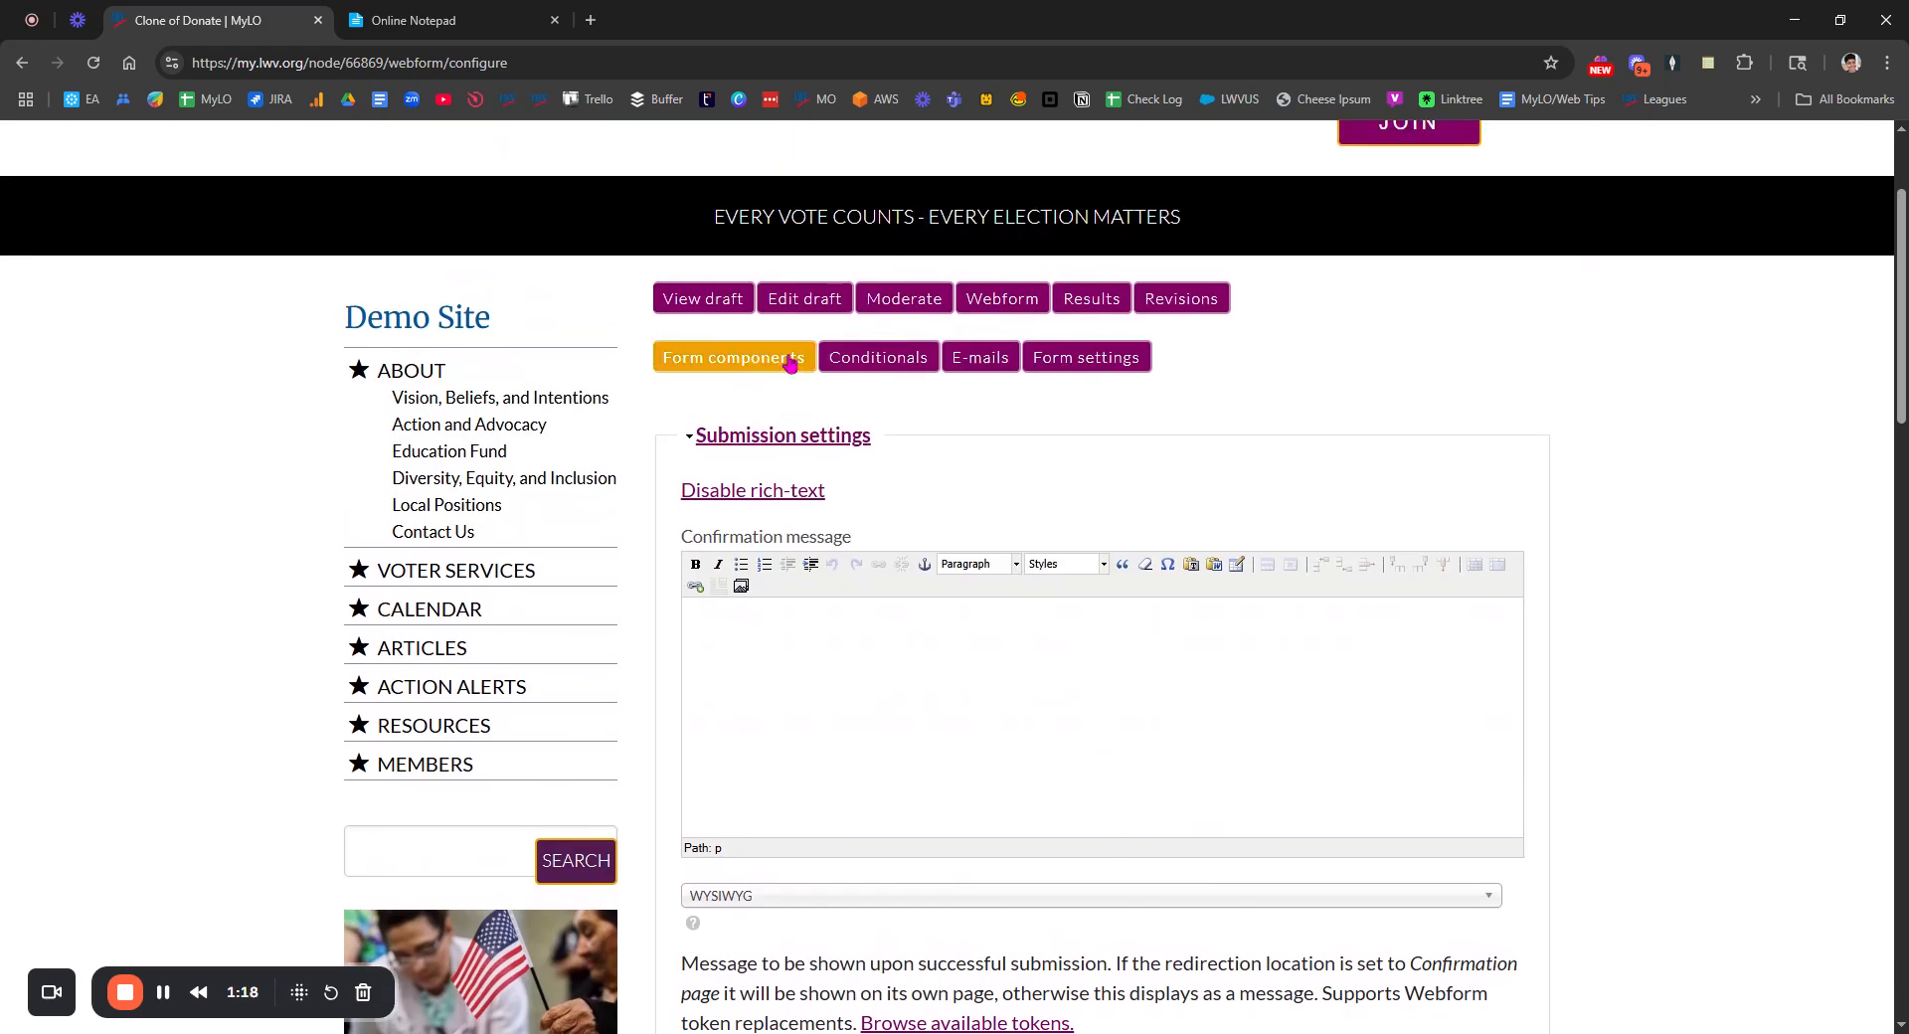
scroll(1307, 666, "down", 5)
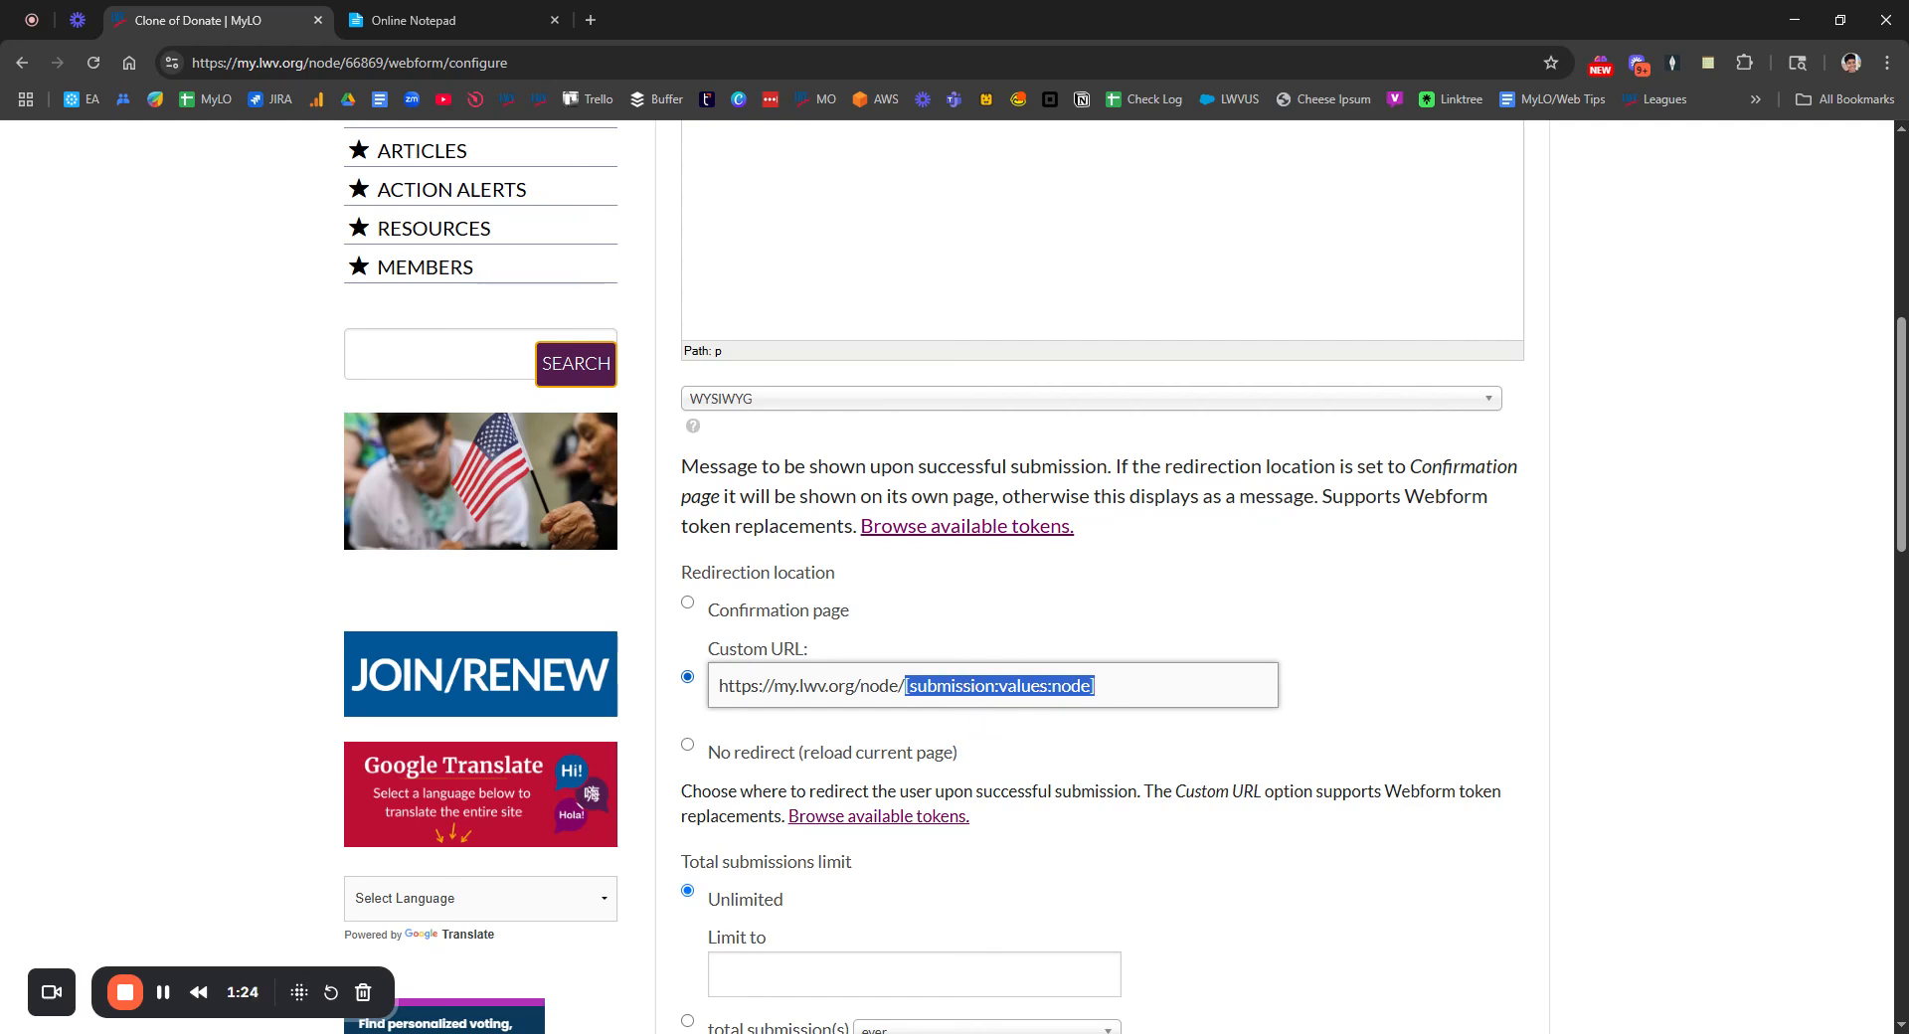
double_click(1064, 685)
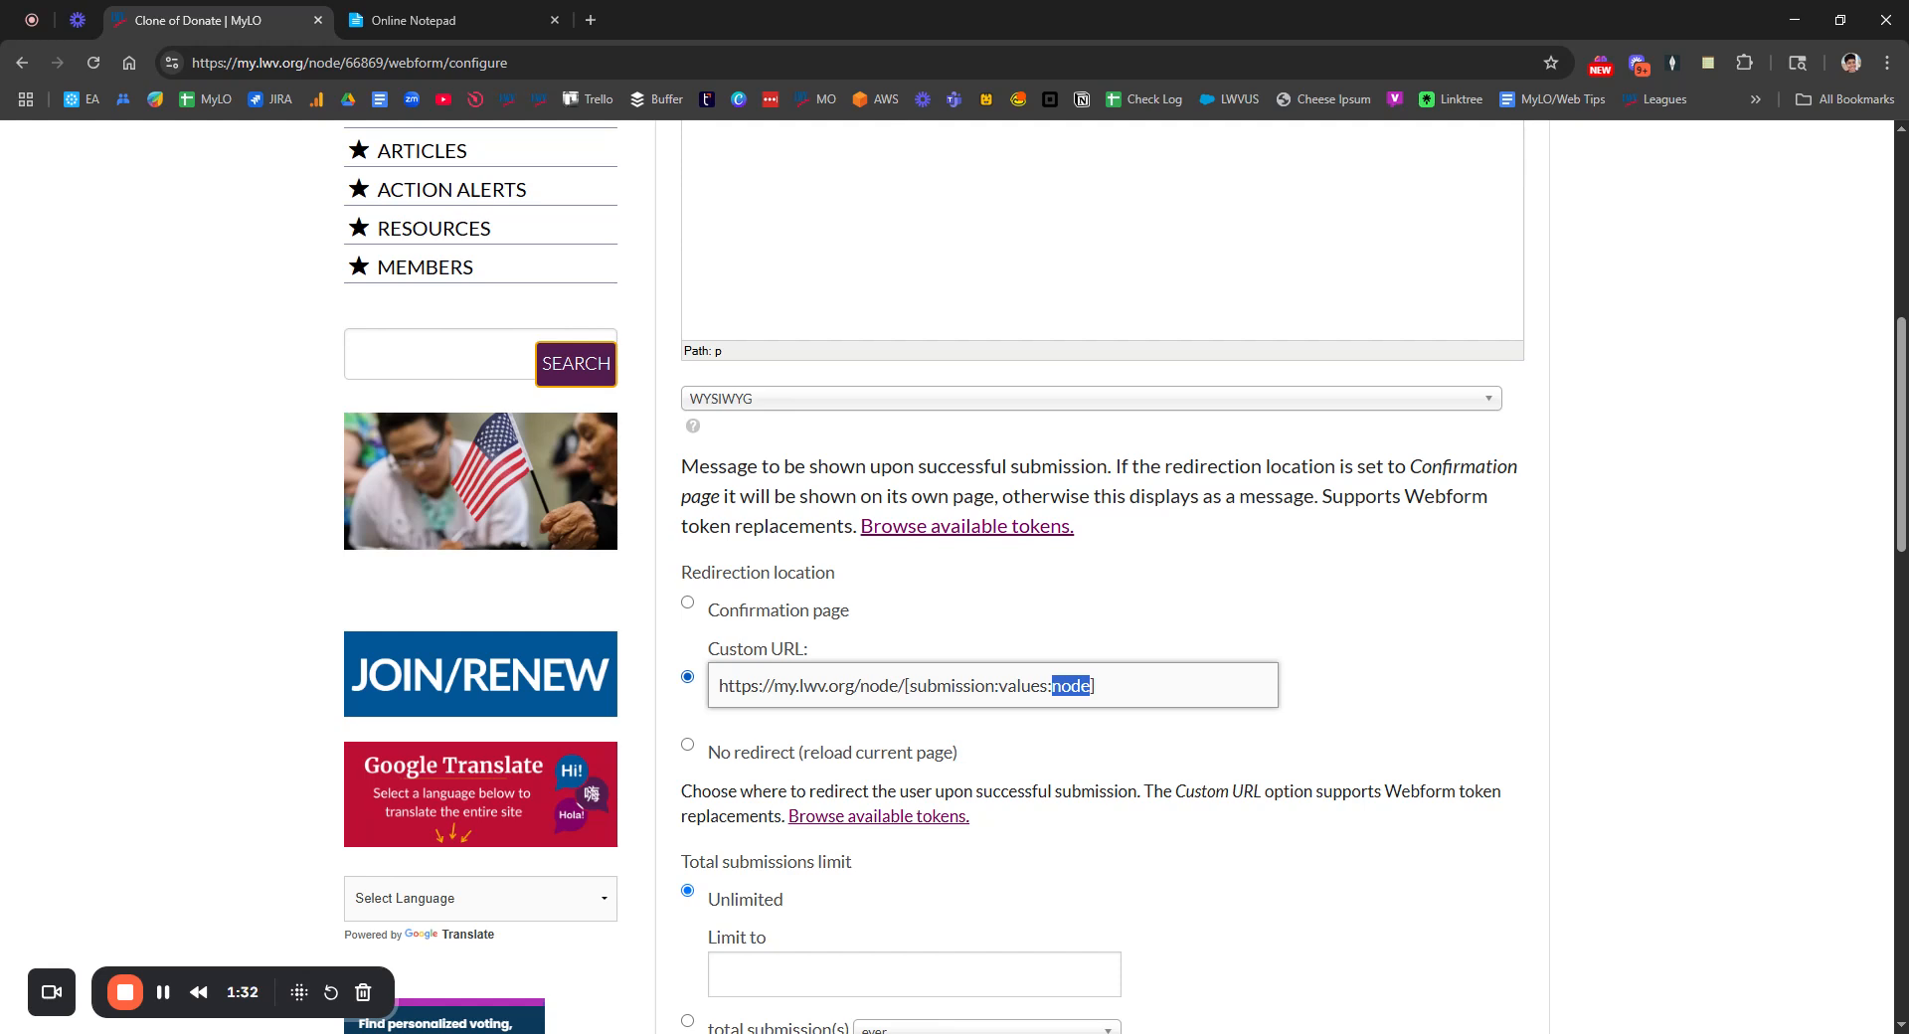
left_click(1151, 681)
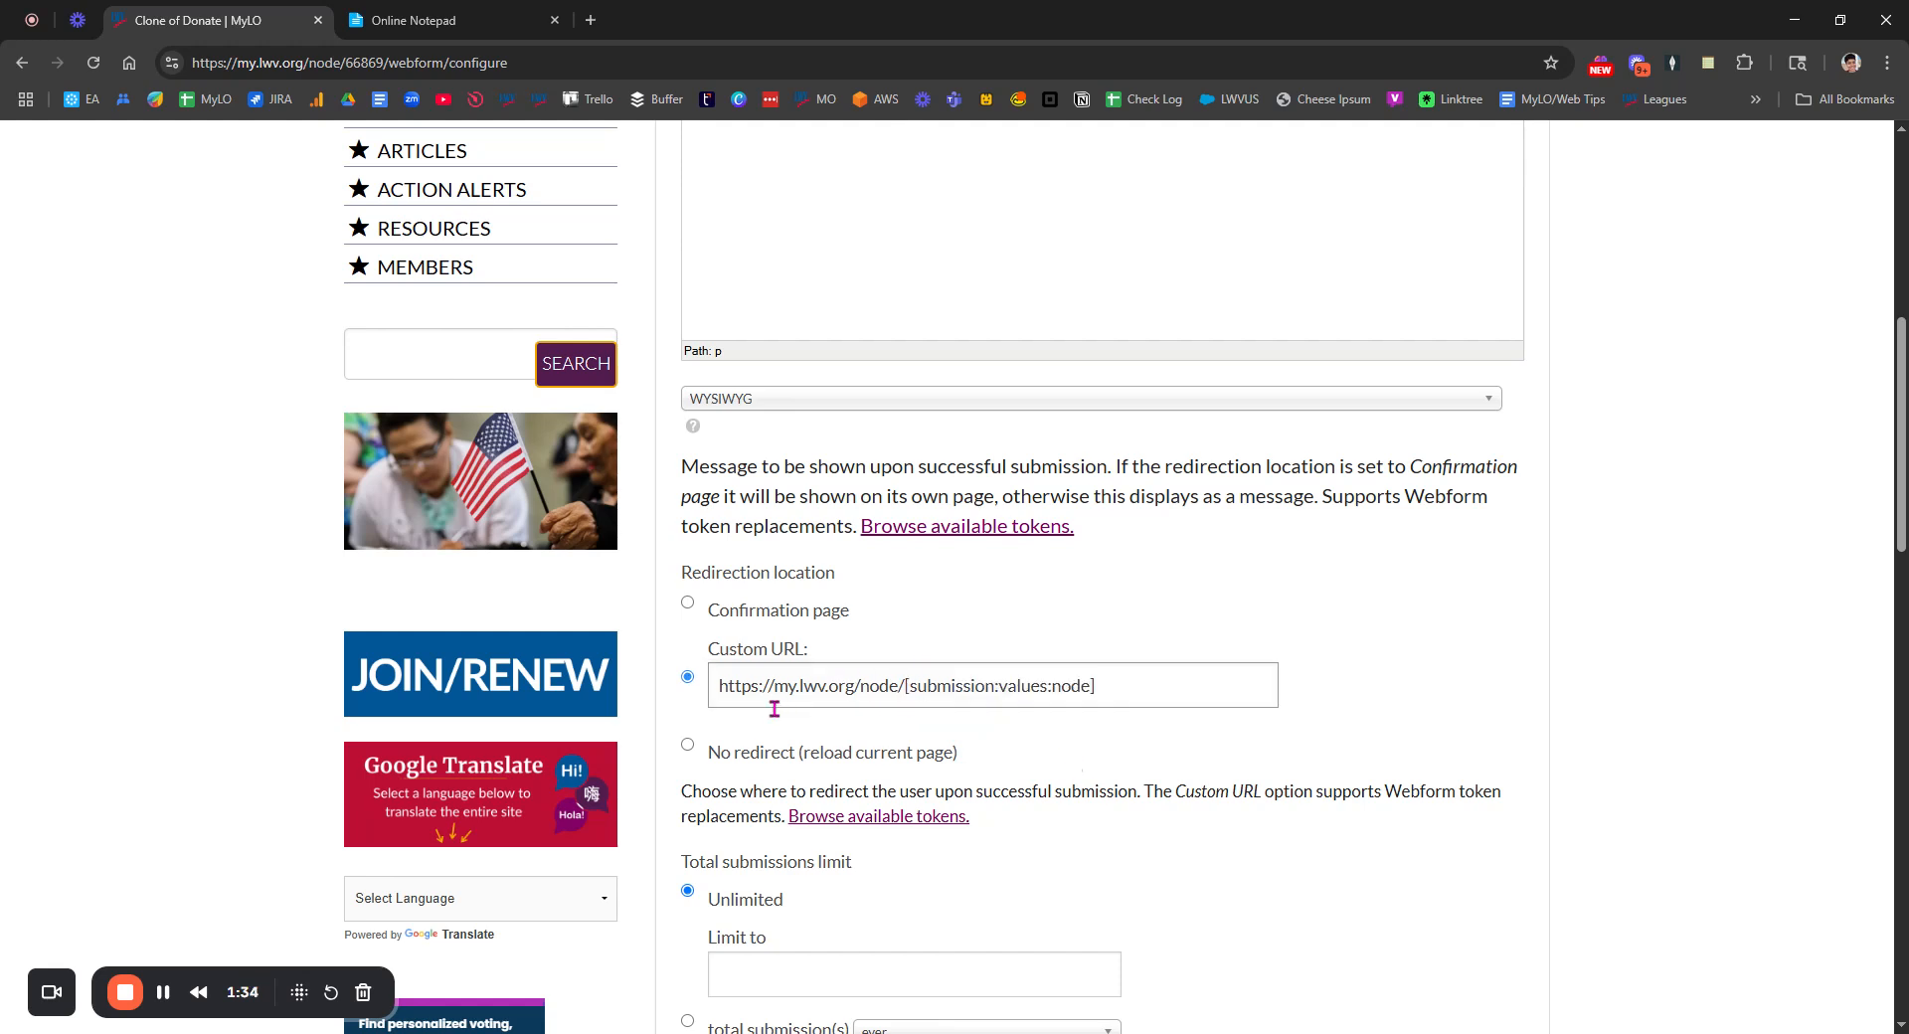
left_click_drag(716, 687, 1053, 686)
left_click(1112, 690)
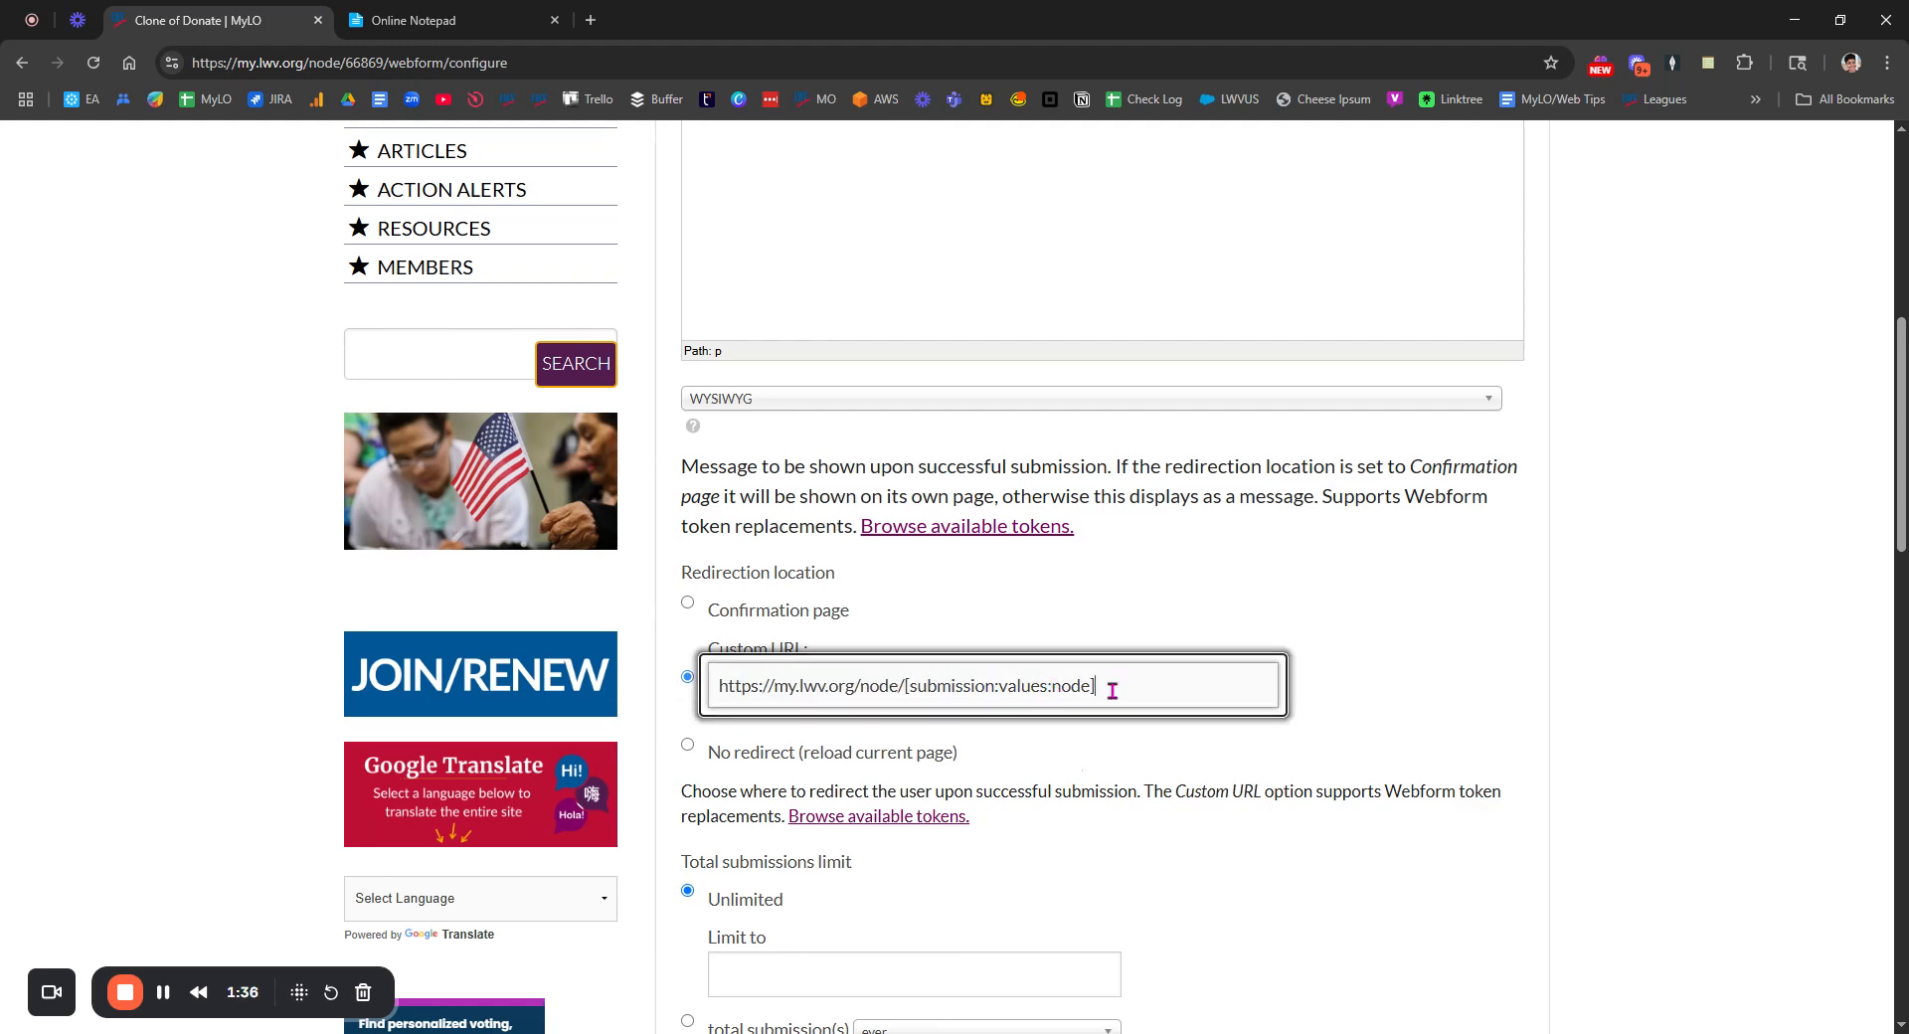
triple_click(1094, 688)
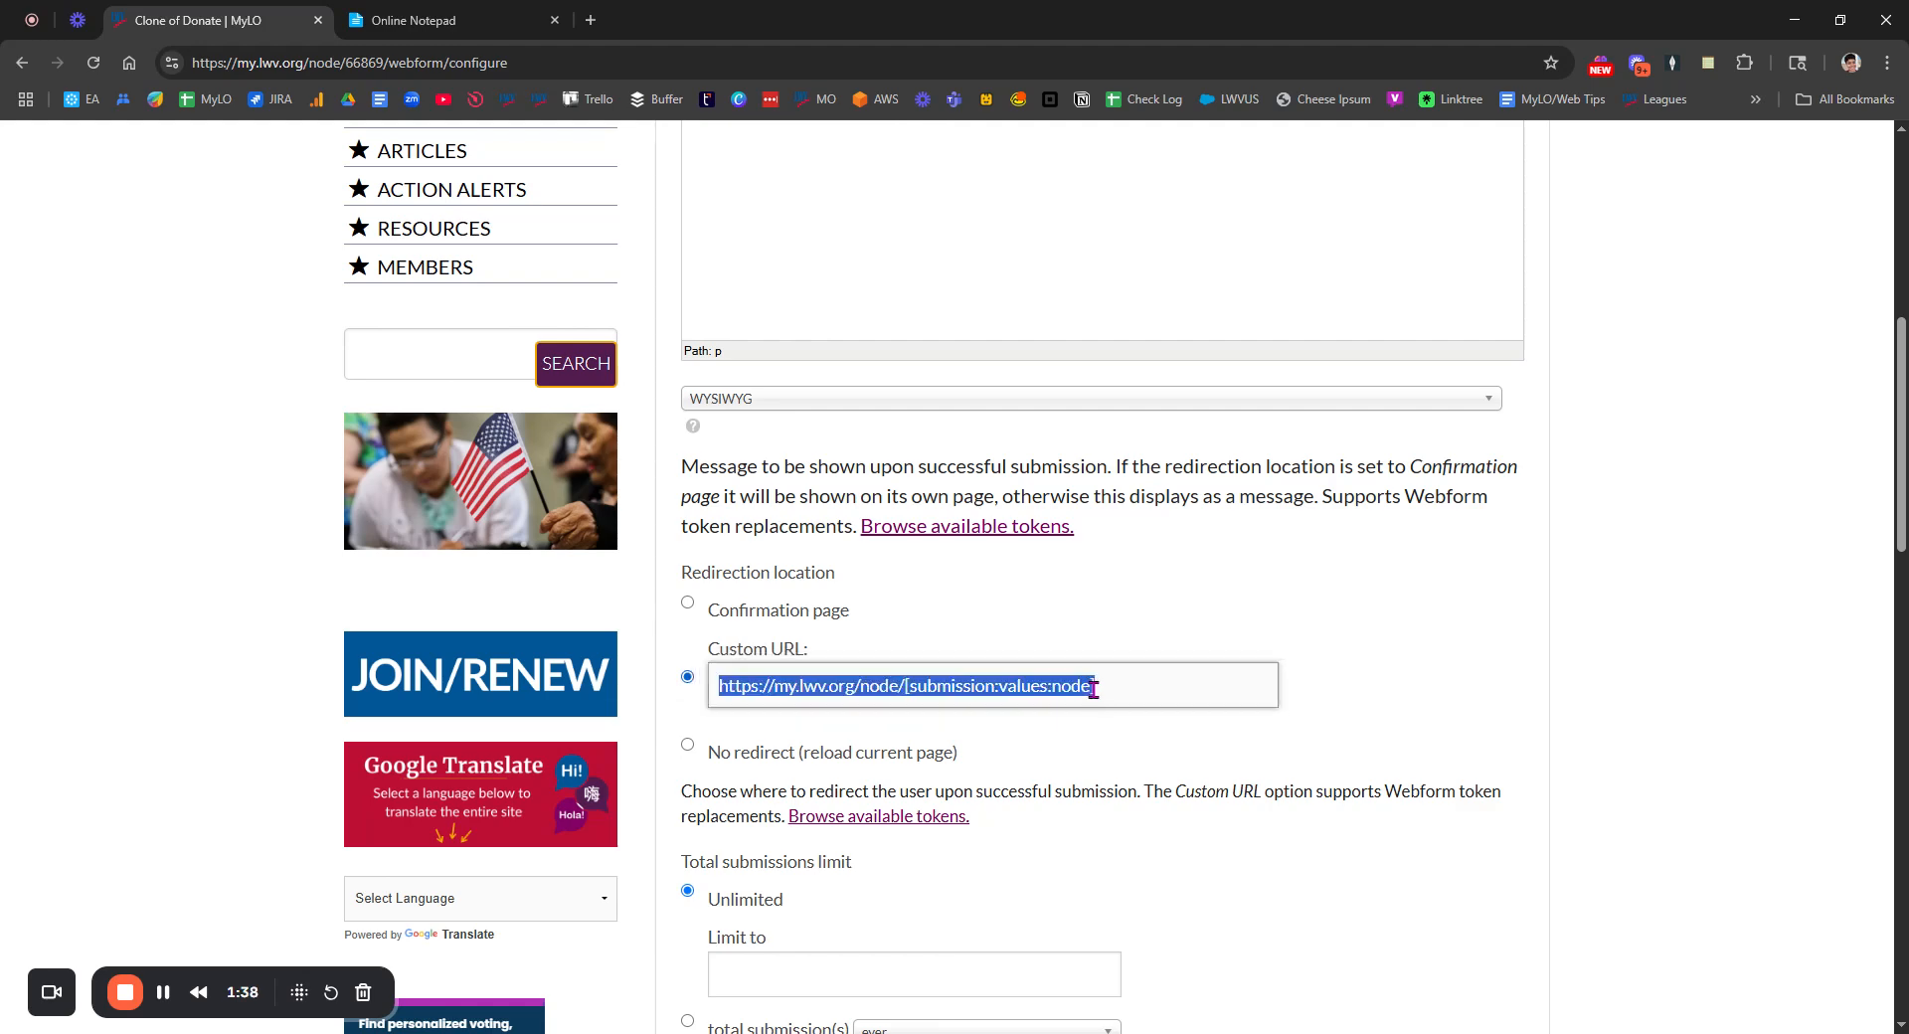
Step: Save the webform's settings and open its list of form components
scroll(1093, 745, "down", 15)
left_click(741, 728)
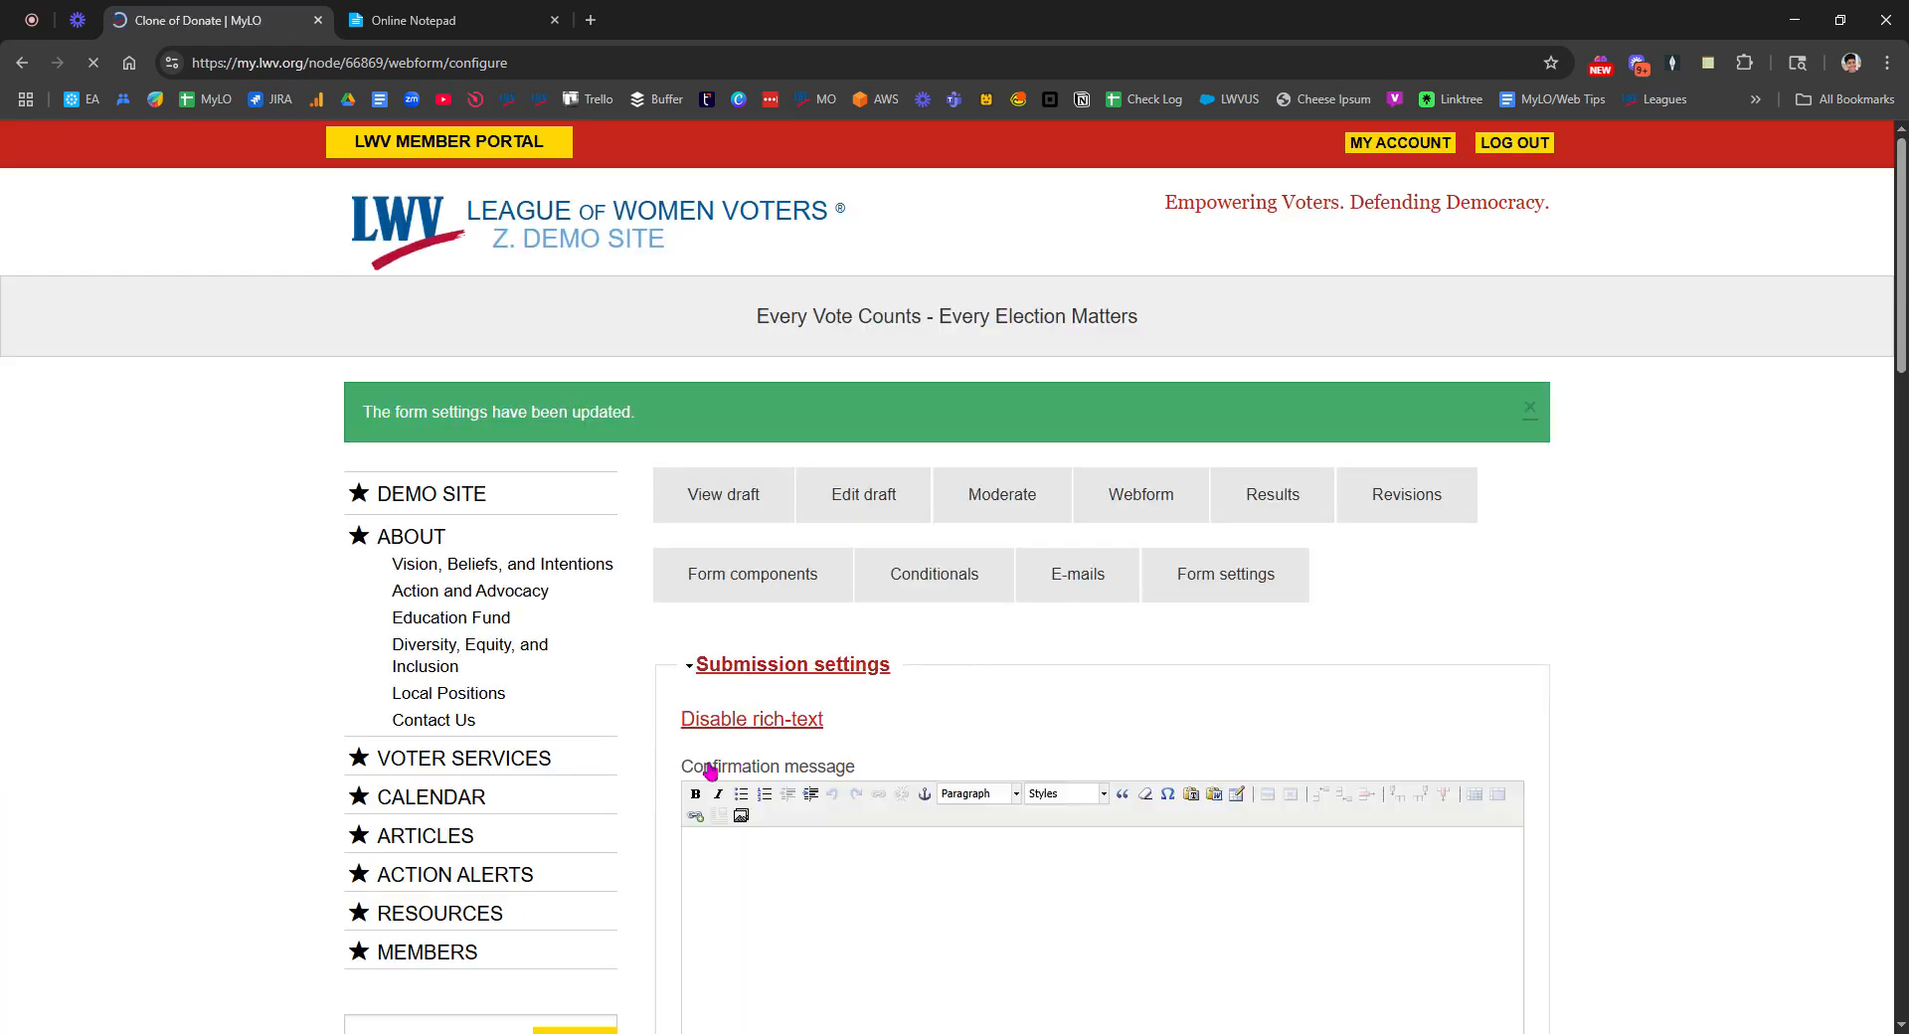
left_click(790, 591)
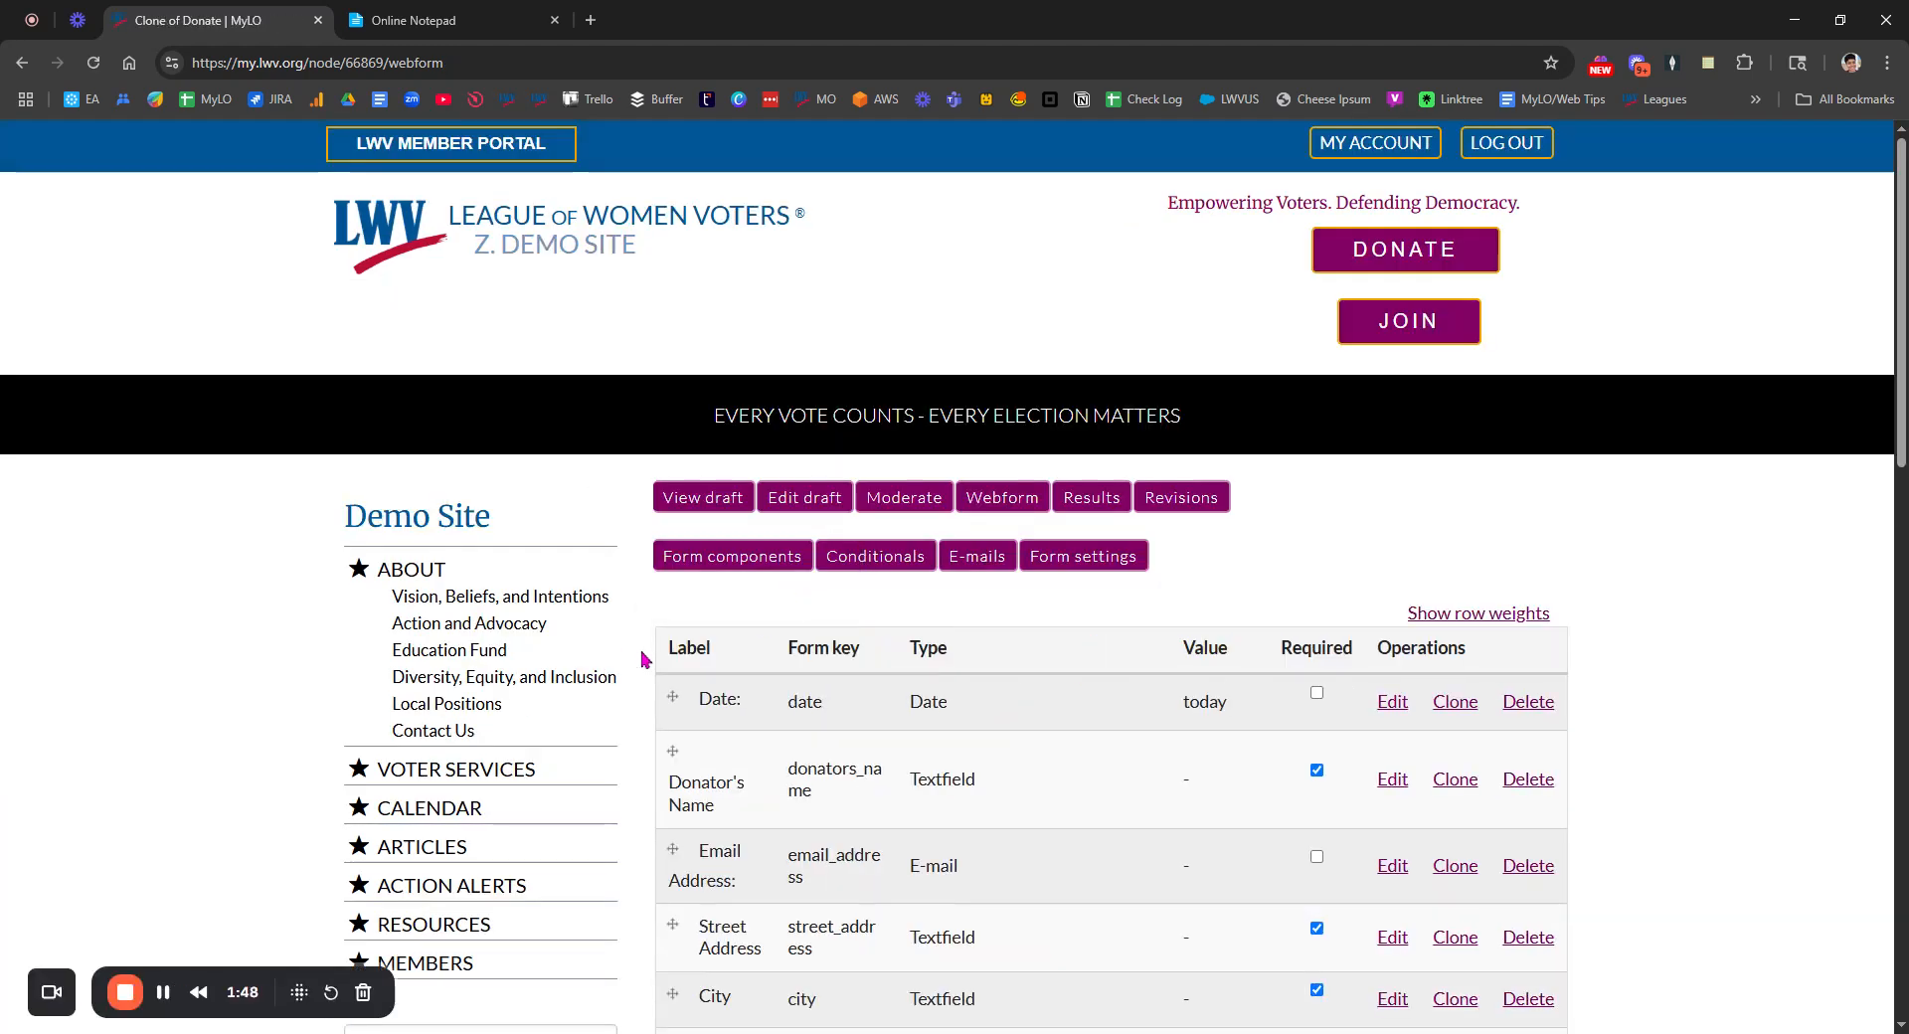
Step: Find the node textfield at the end of the component list and open it for editing
scroll(855, 735, "down", 10)
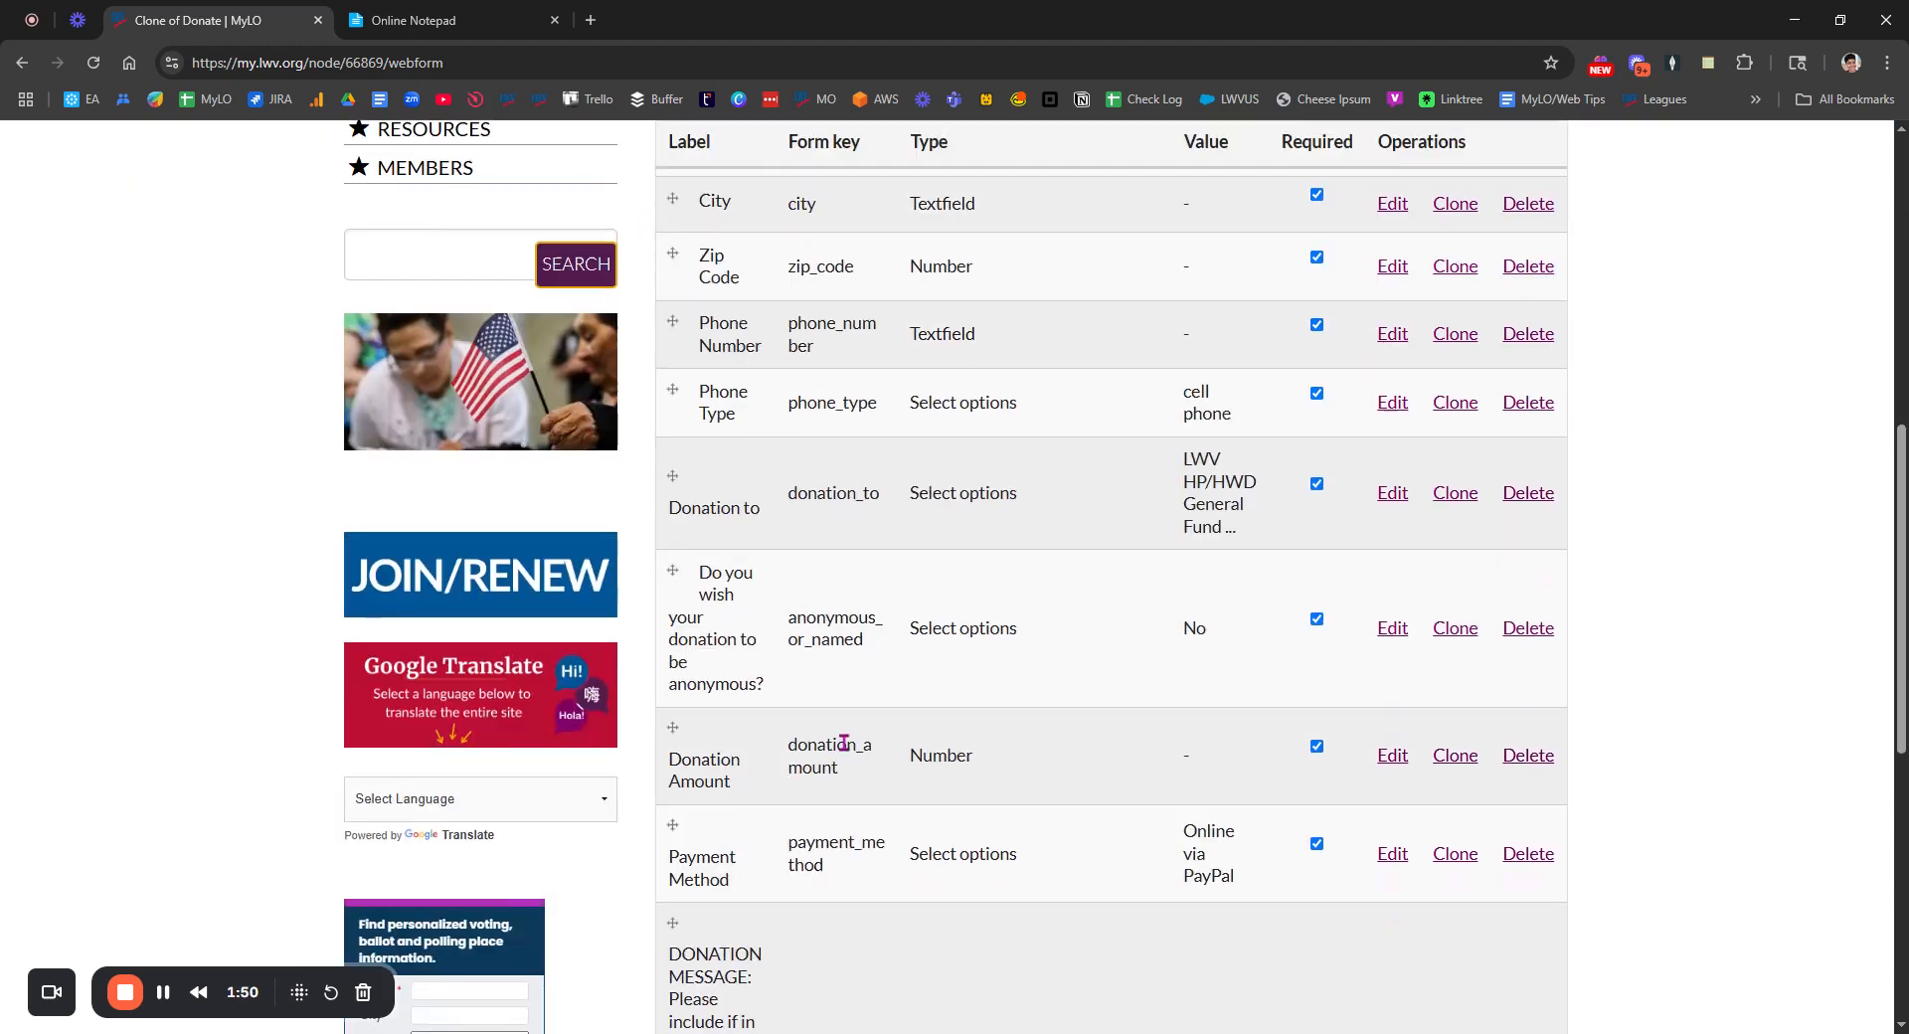
scroll(850, 741, "down", 1)
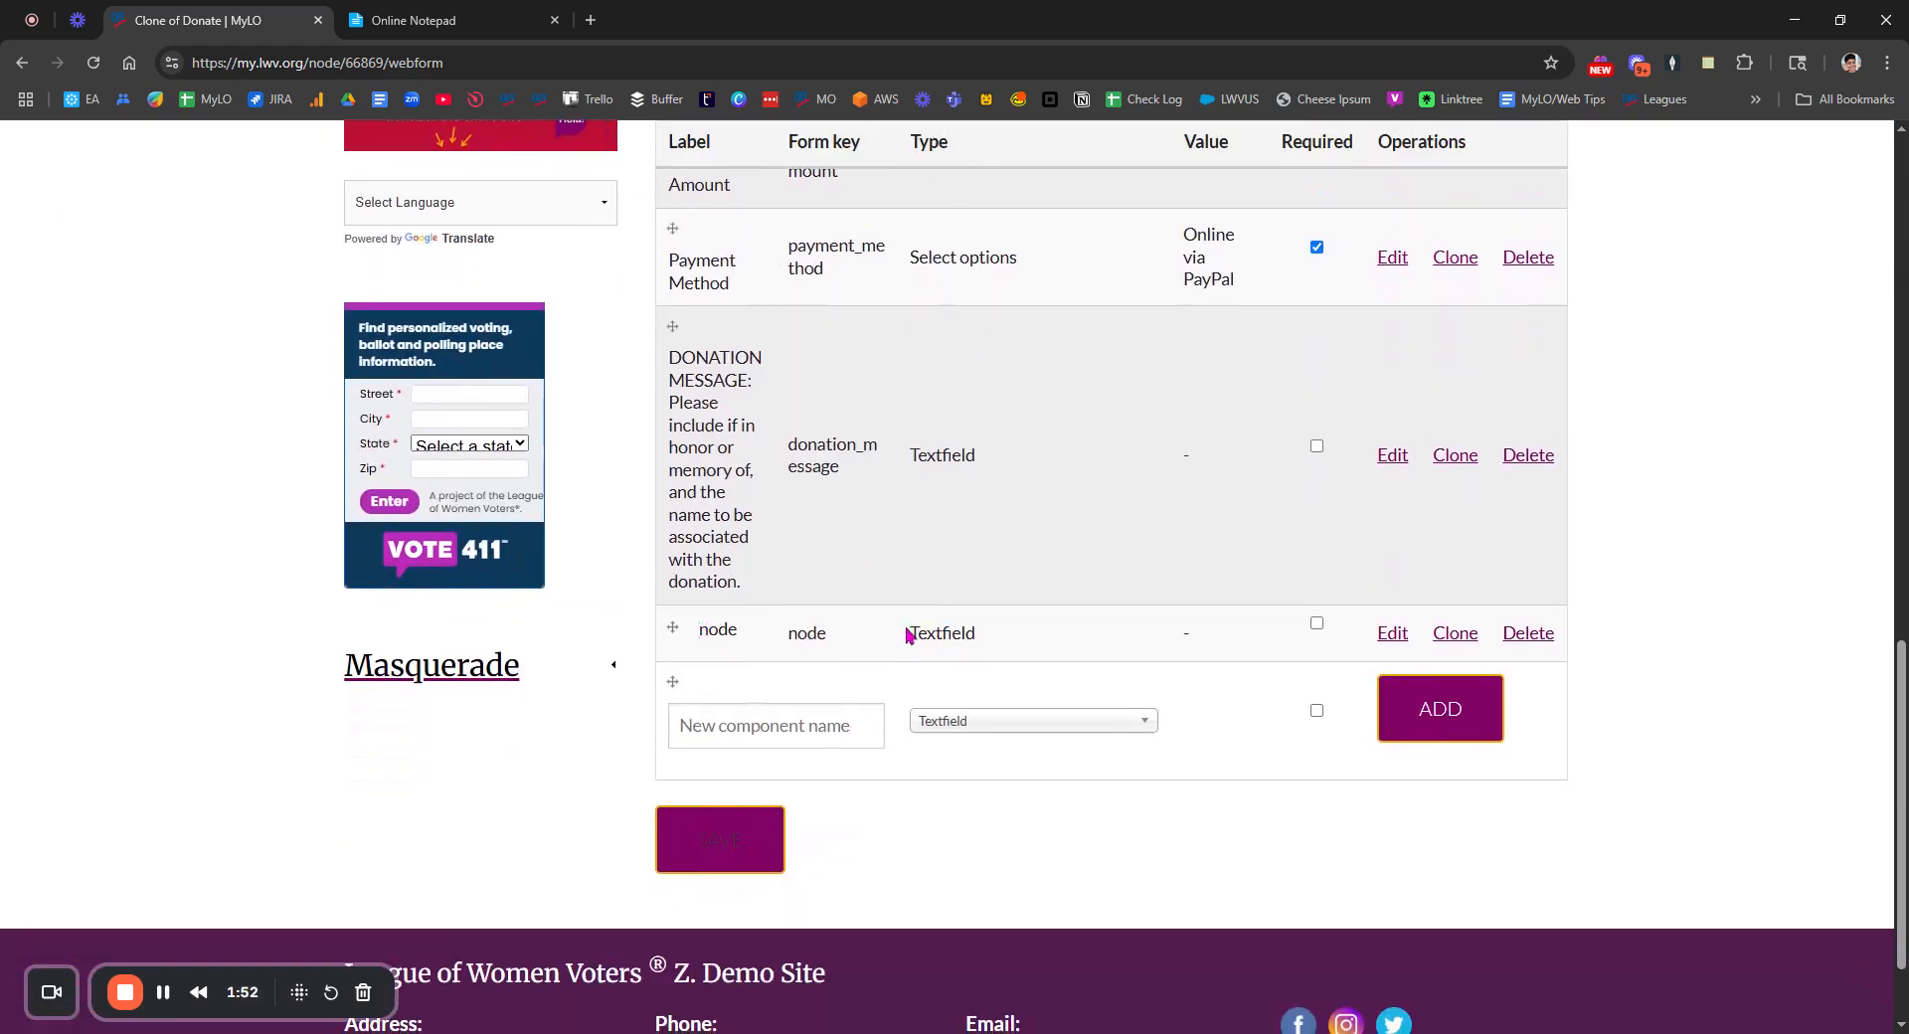
left_click_drag(911, 633, 984, 641)
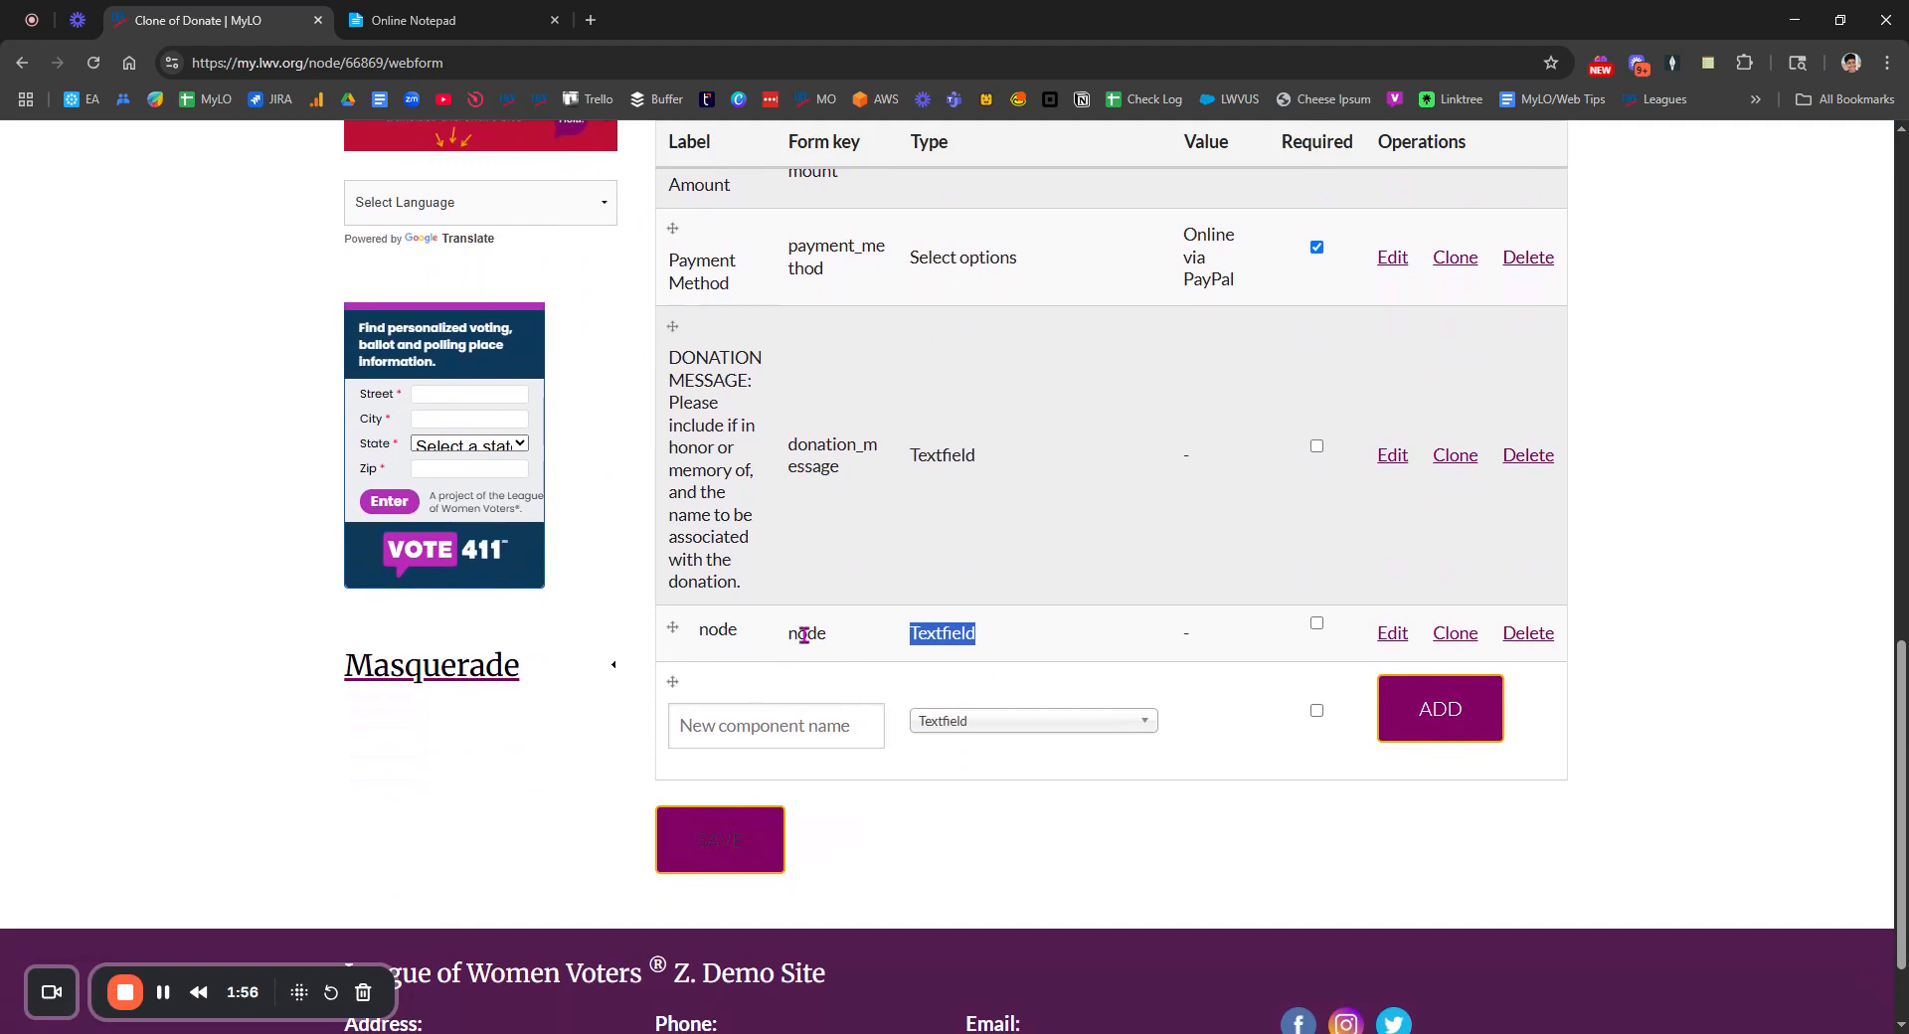
left_click(1391, 636)
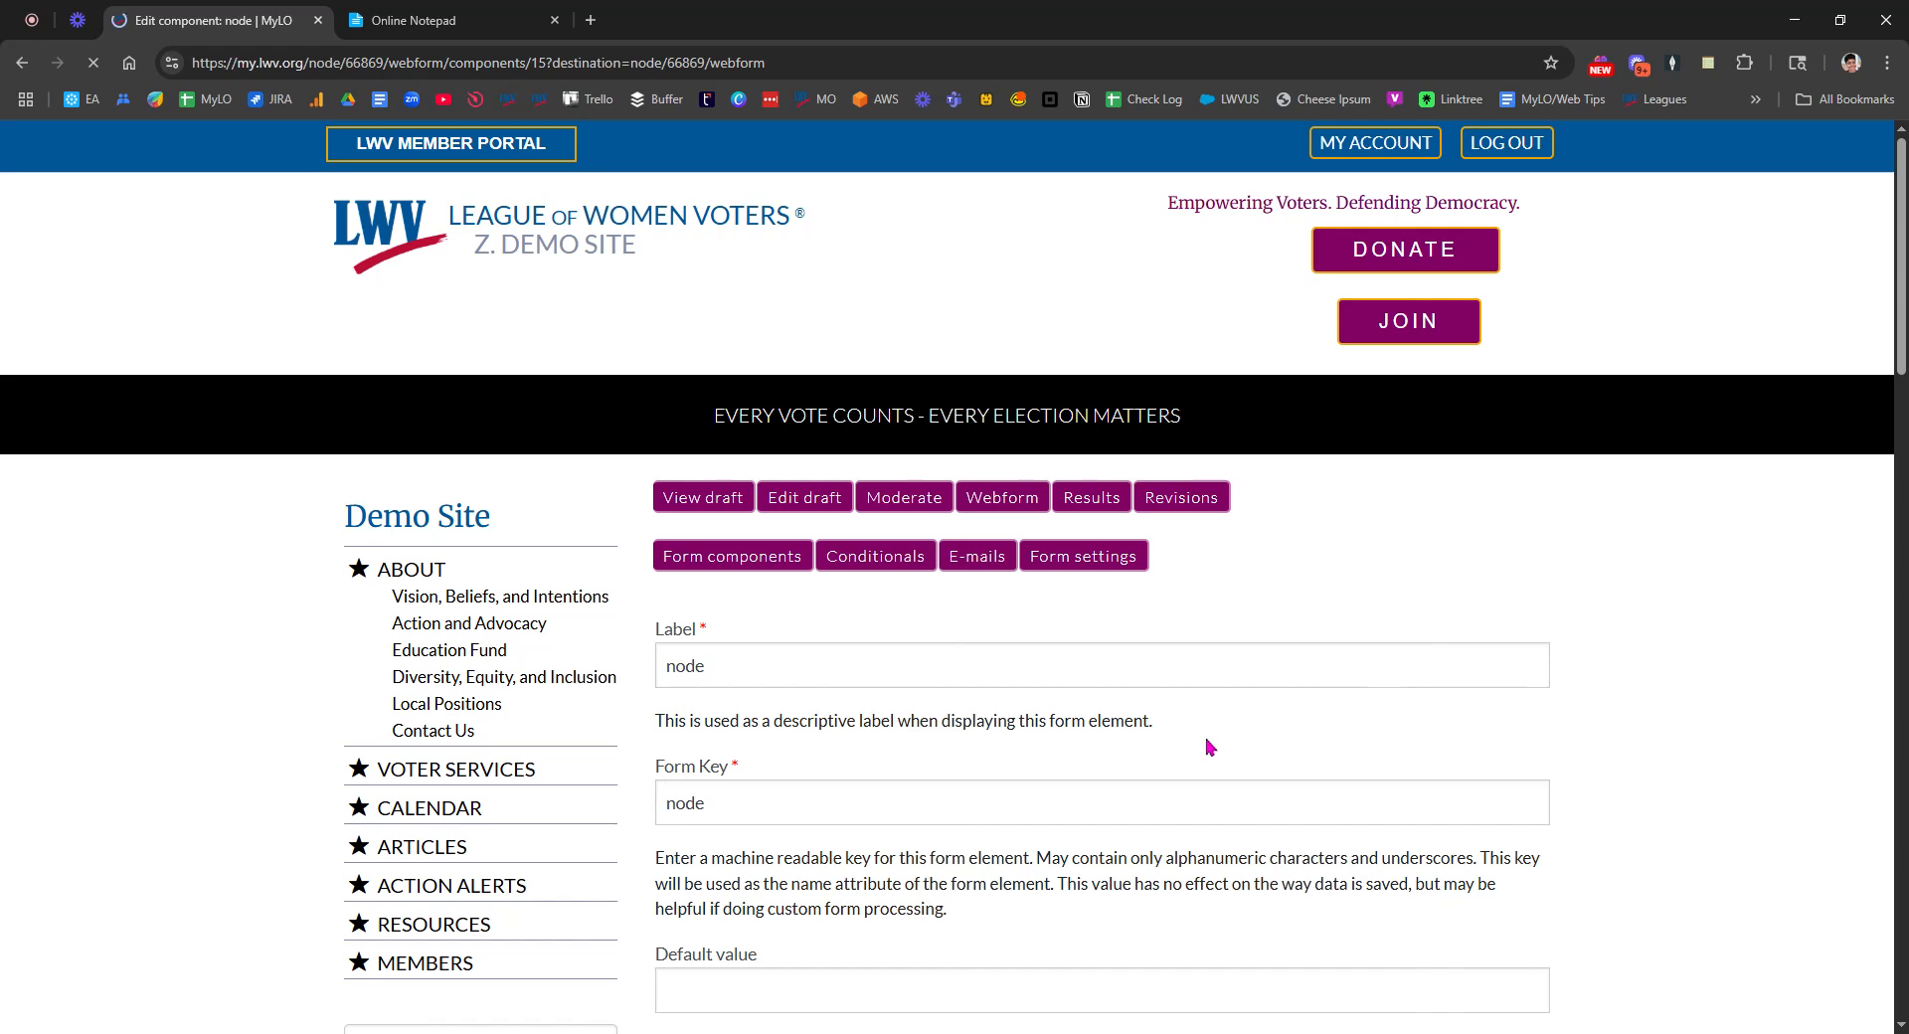
Step: Check the node component's validation and display settings, including the Private option, and save the component
scroll(1143, 714, "down", 15)
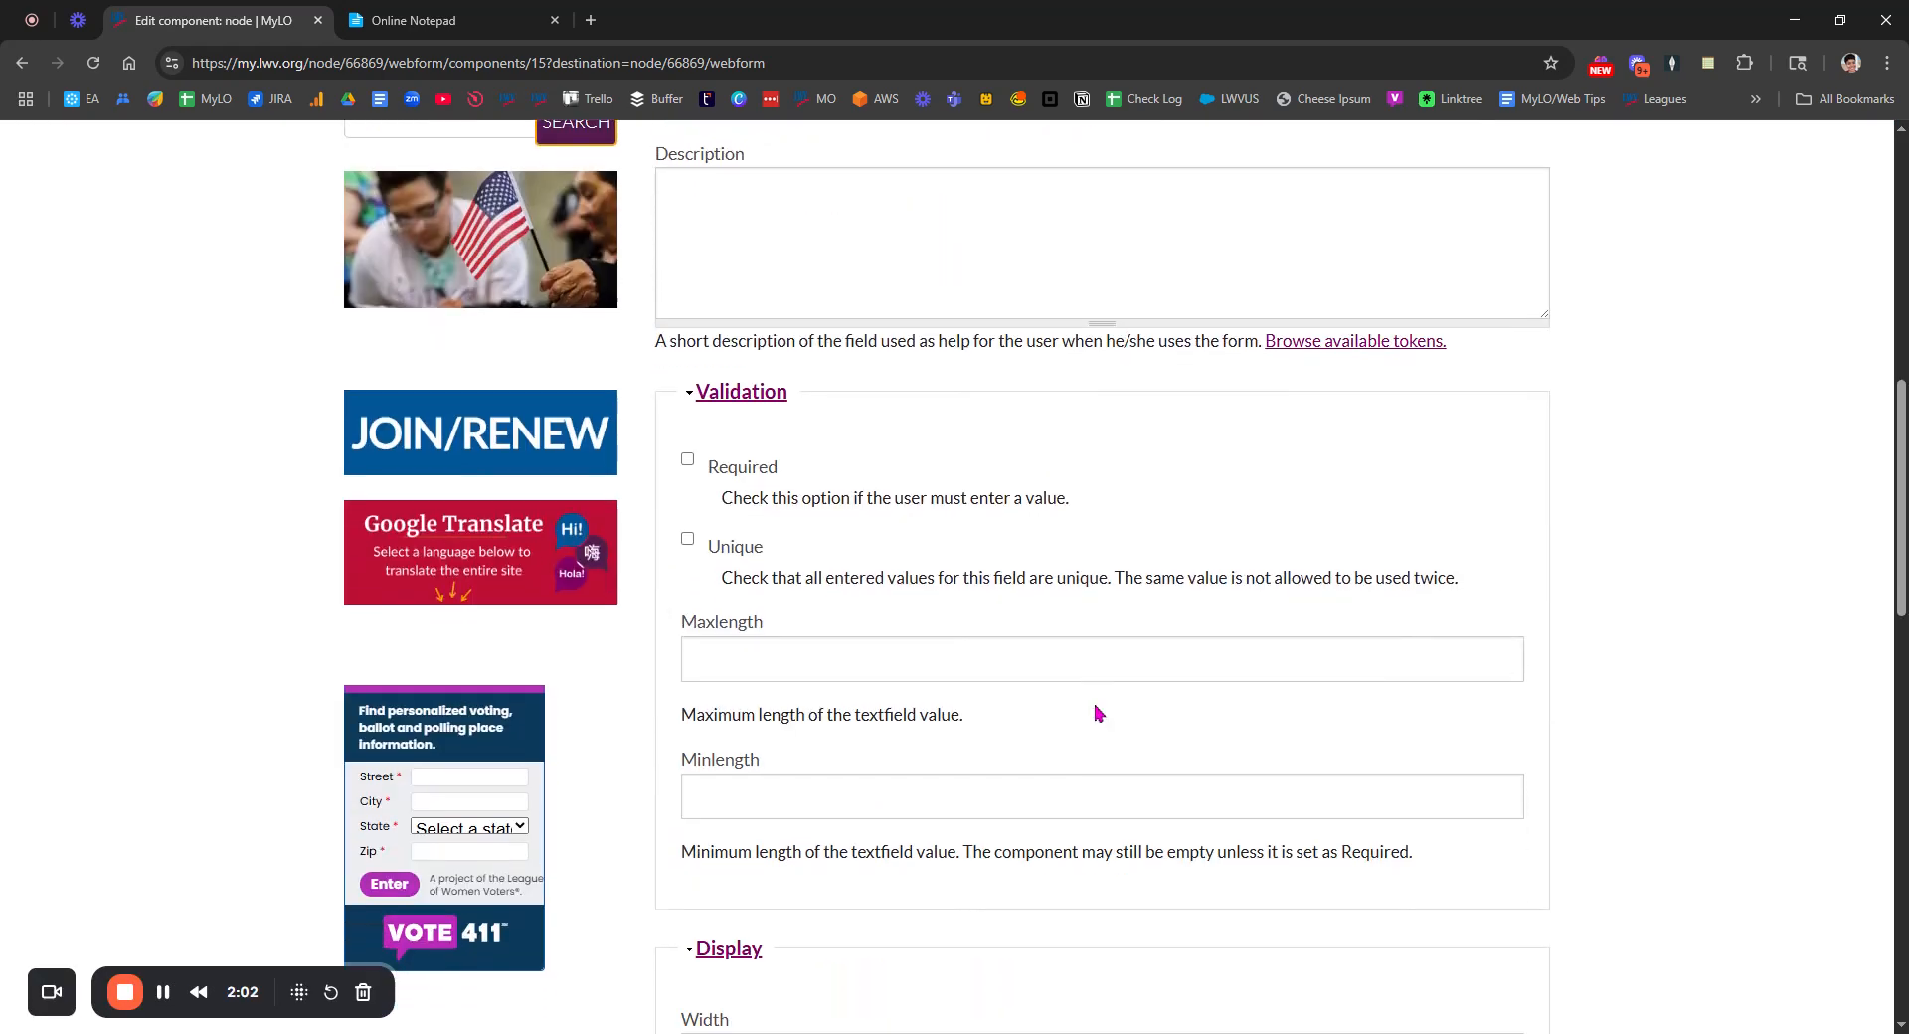
scroll(1089, 713, "down", 8)
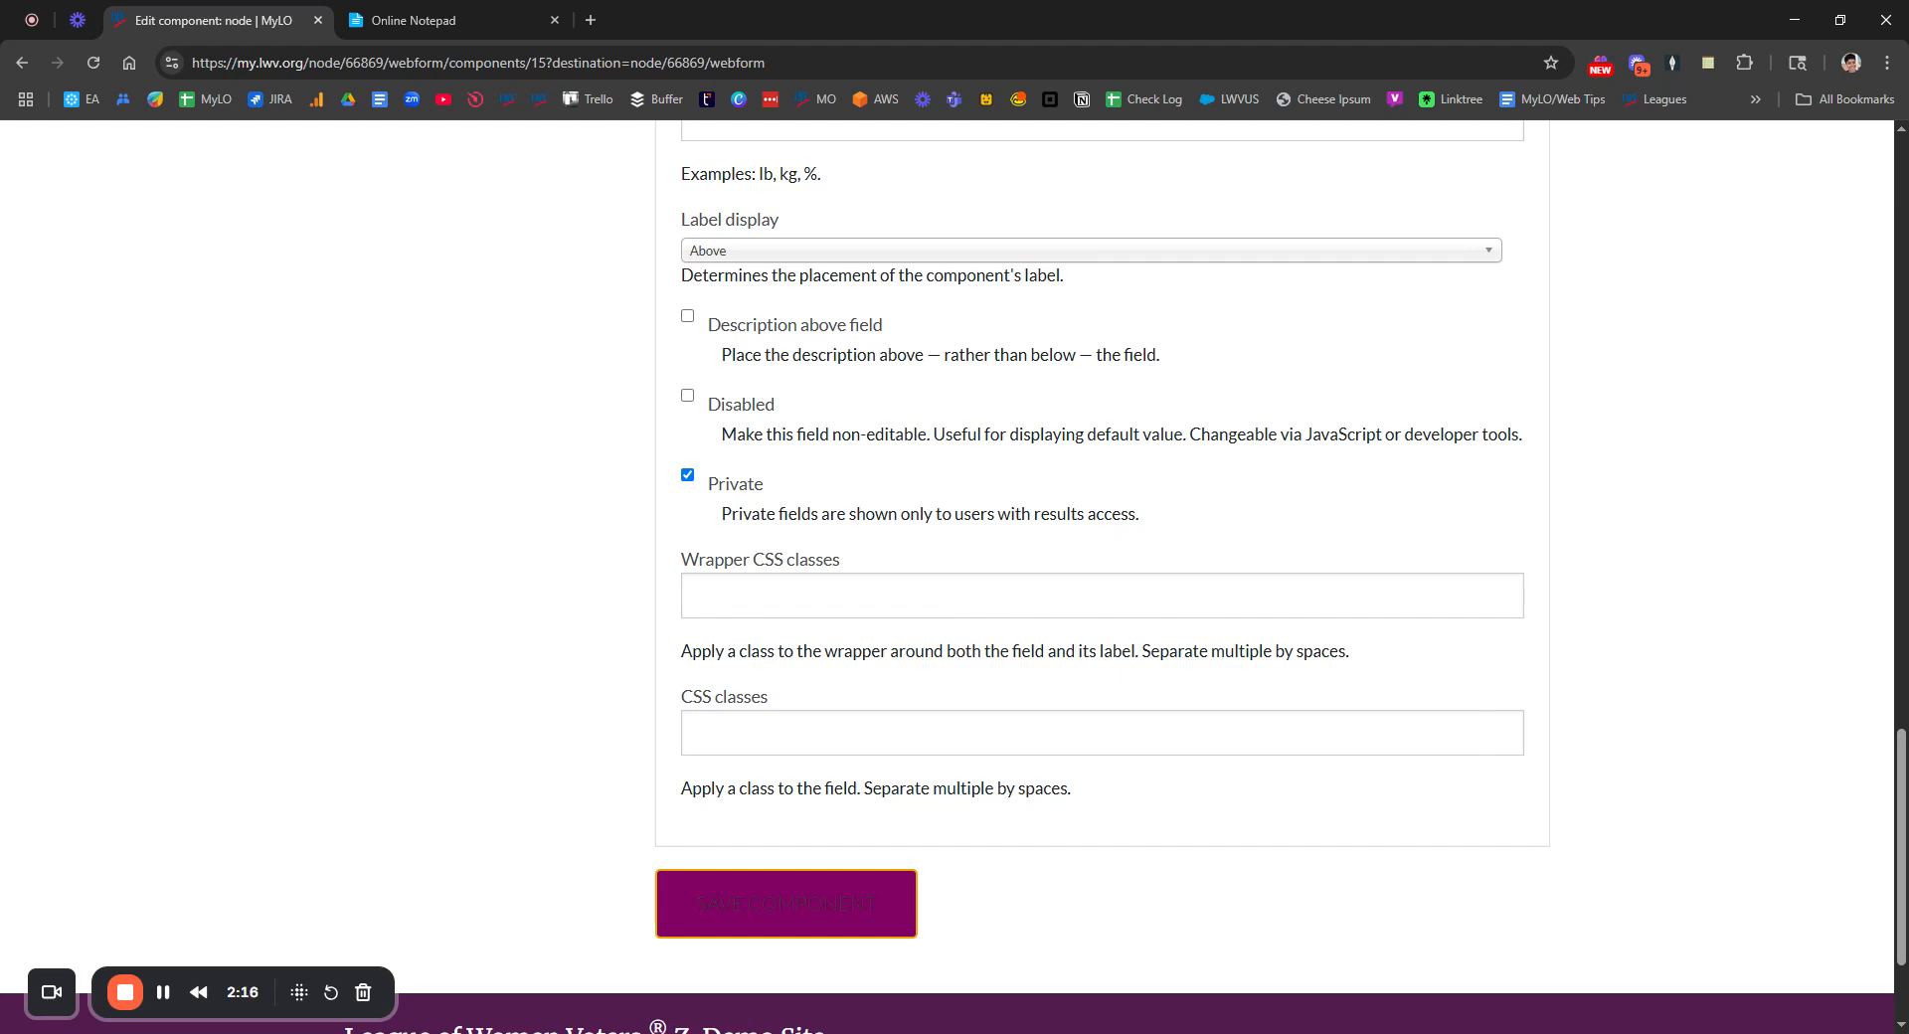
left_click(780, 922)
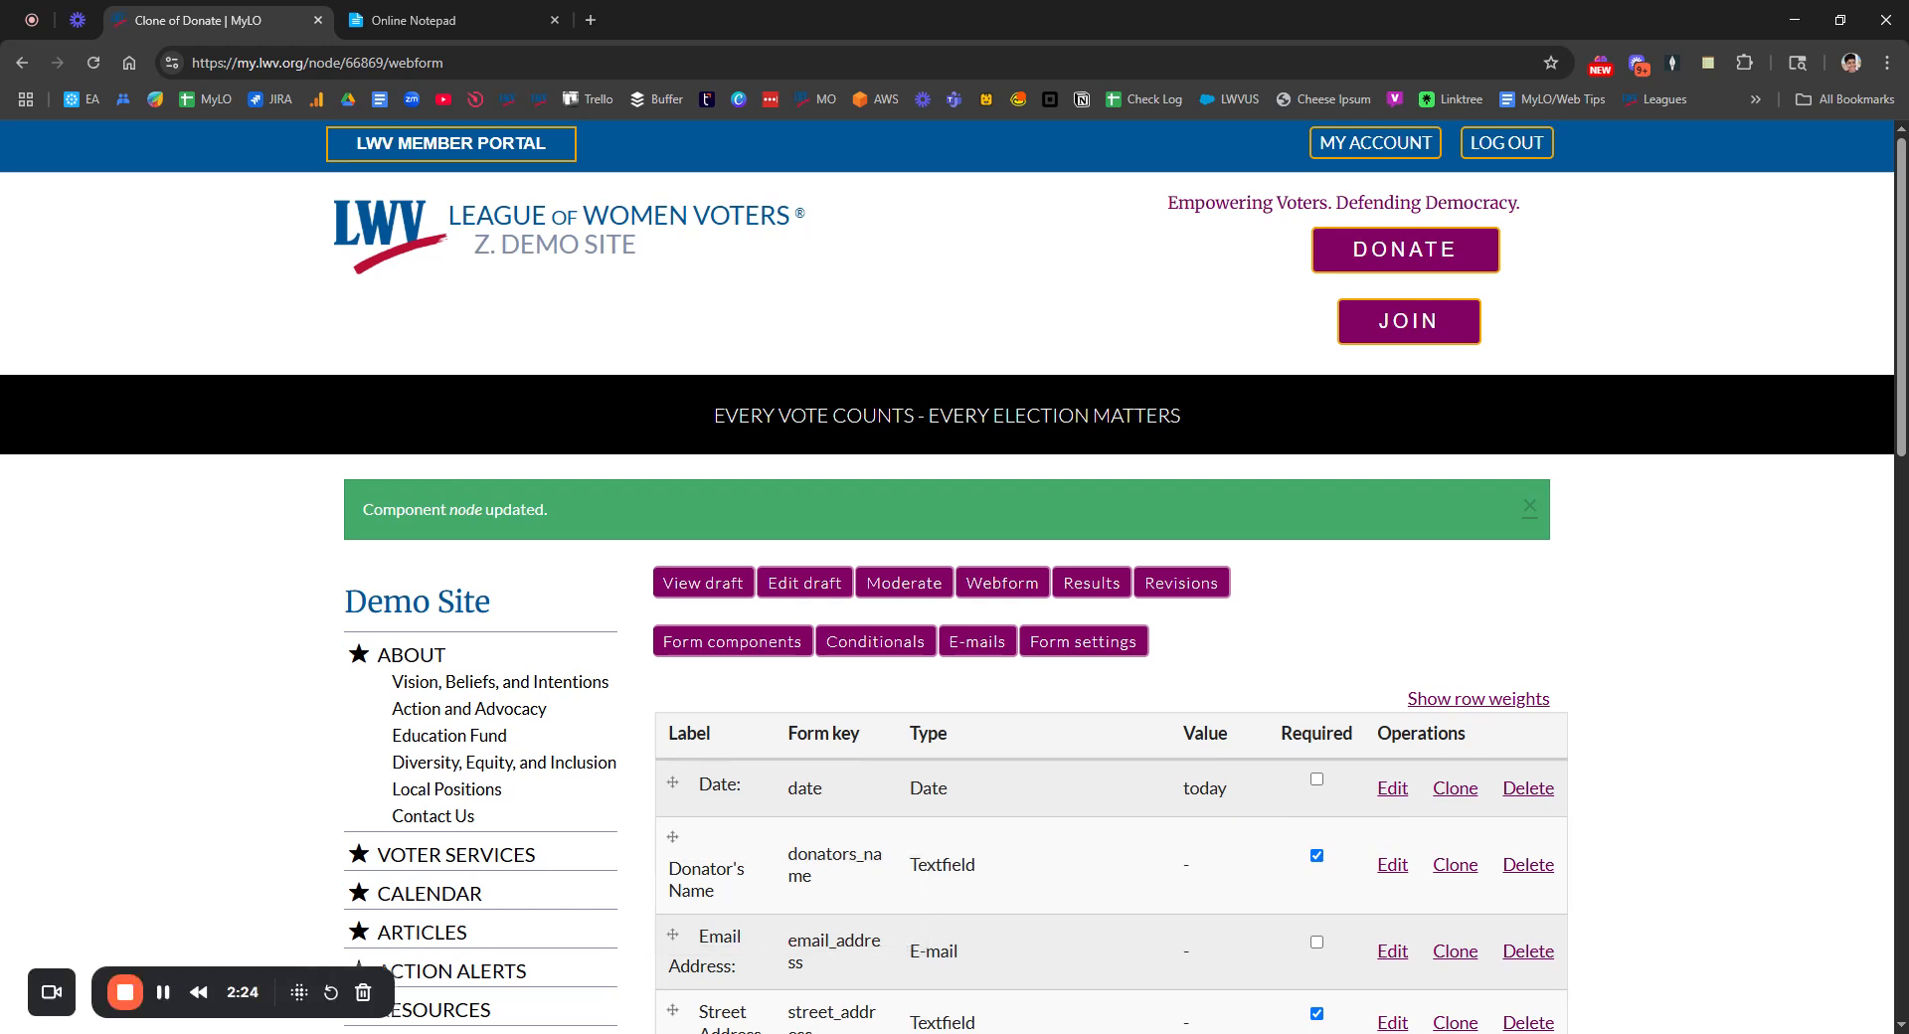
Step: Look over the form's component list and open the Demo Site home page in a new browser tab
scroll(865, 517, "down", 4)
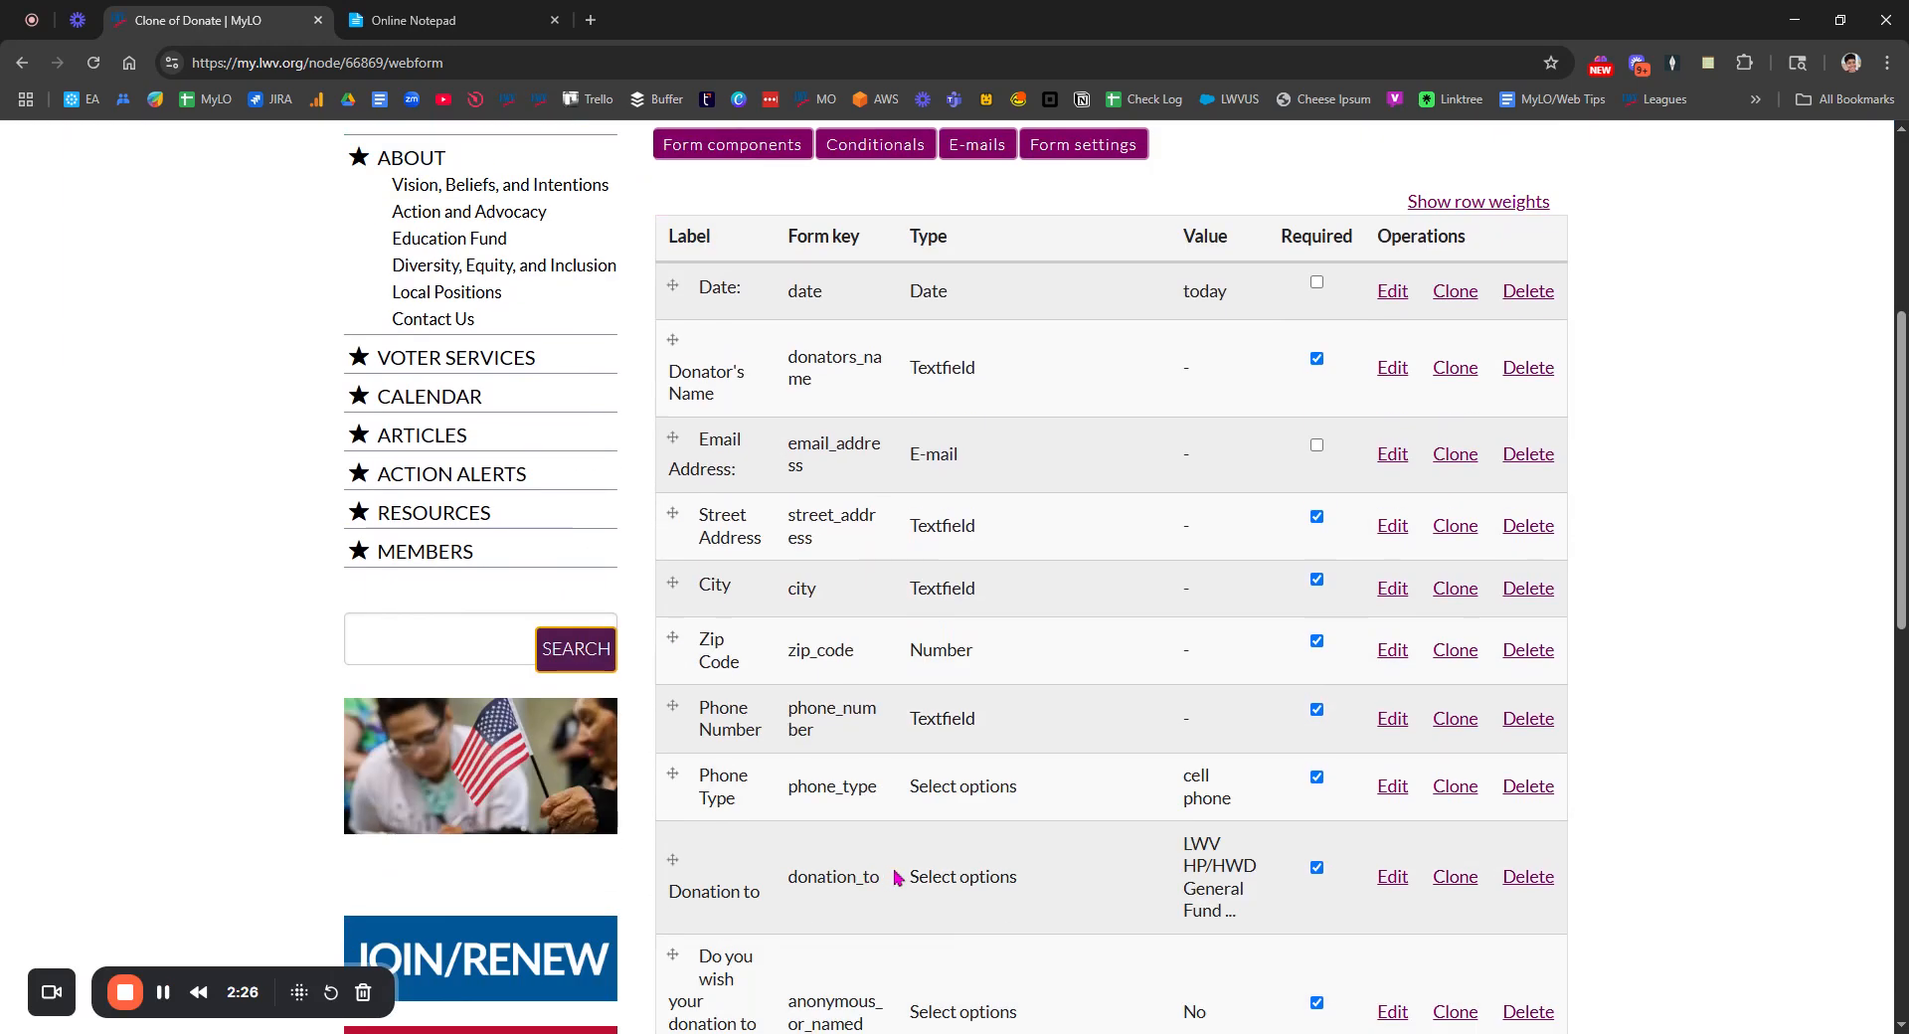
scroll(894, 877, "down", 4)
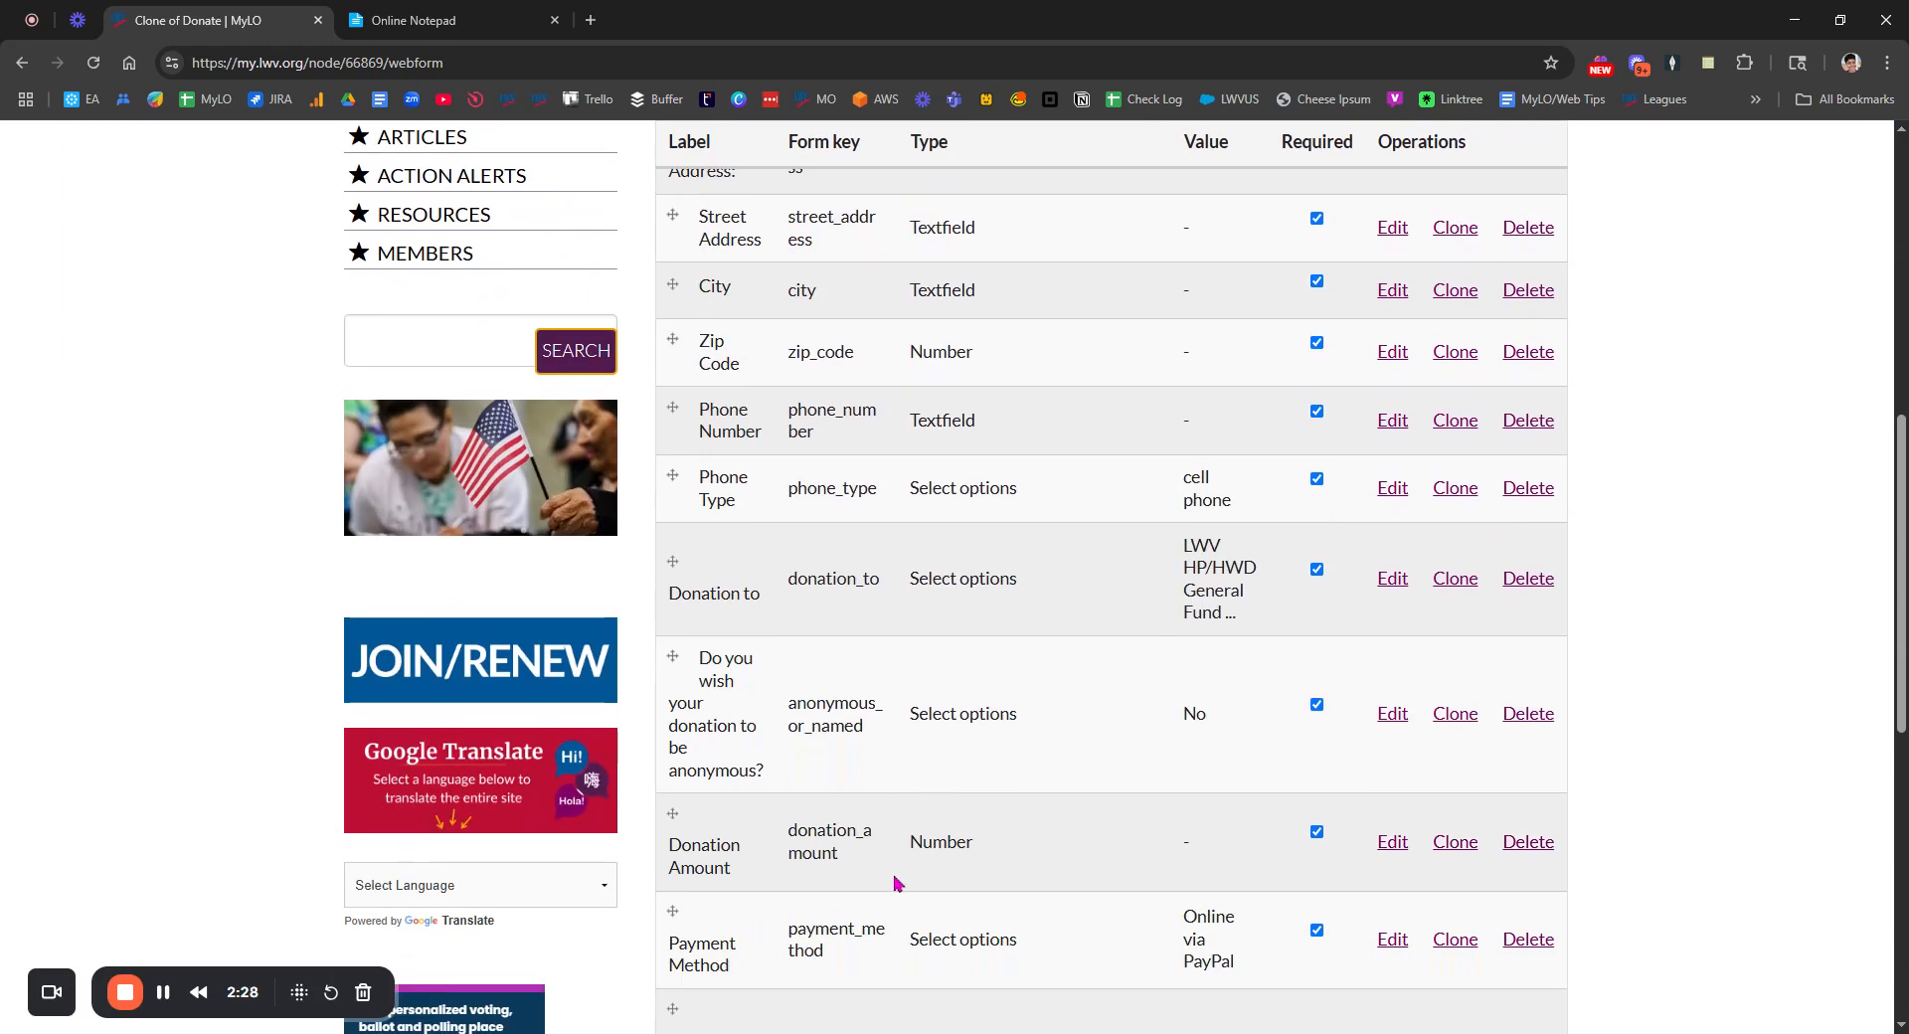
scroll(895, 883, "down", 4)
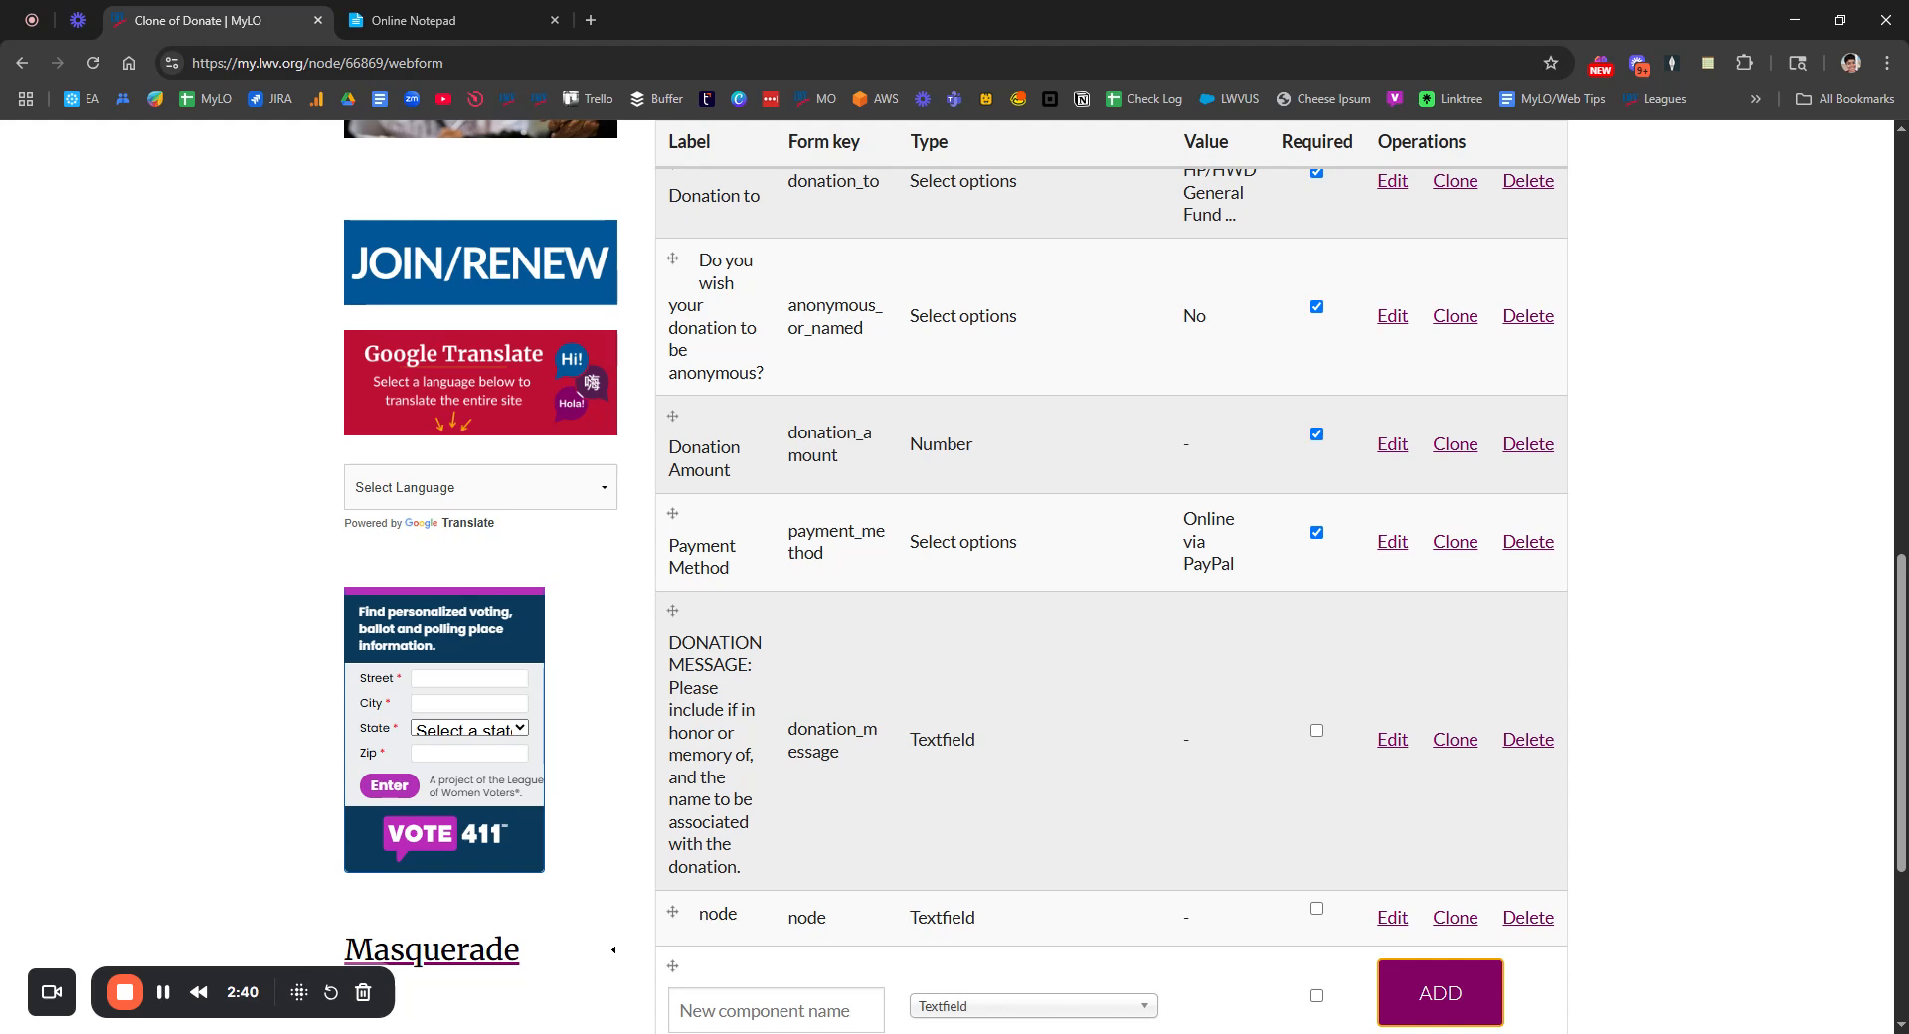
scroll(678, 821, "up", 12)
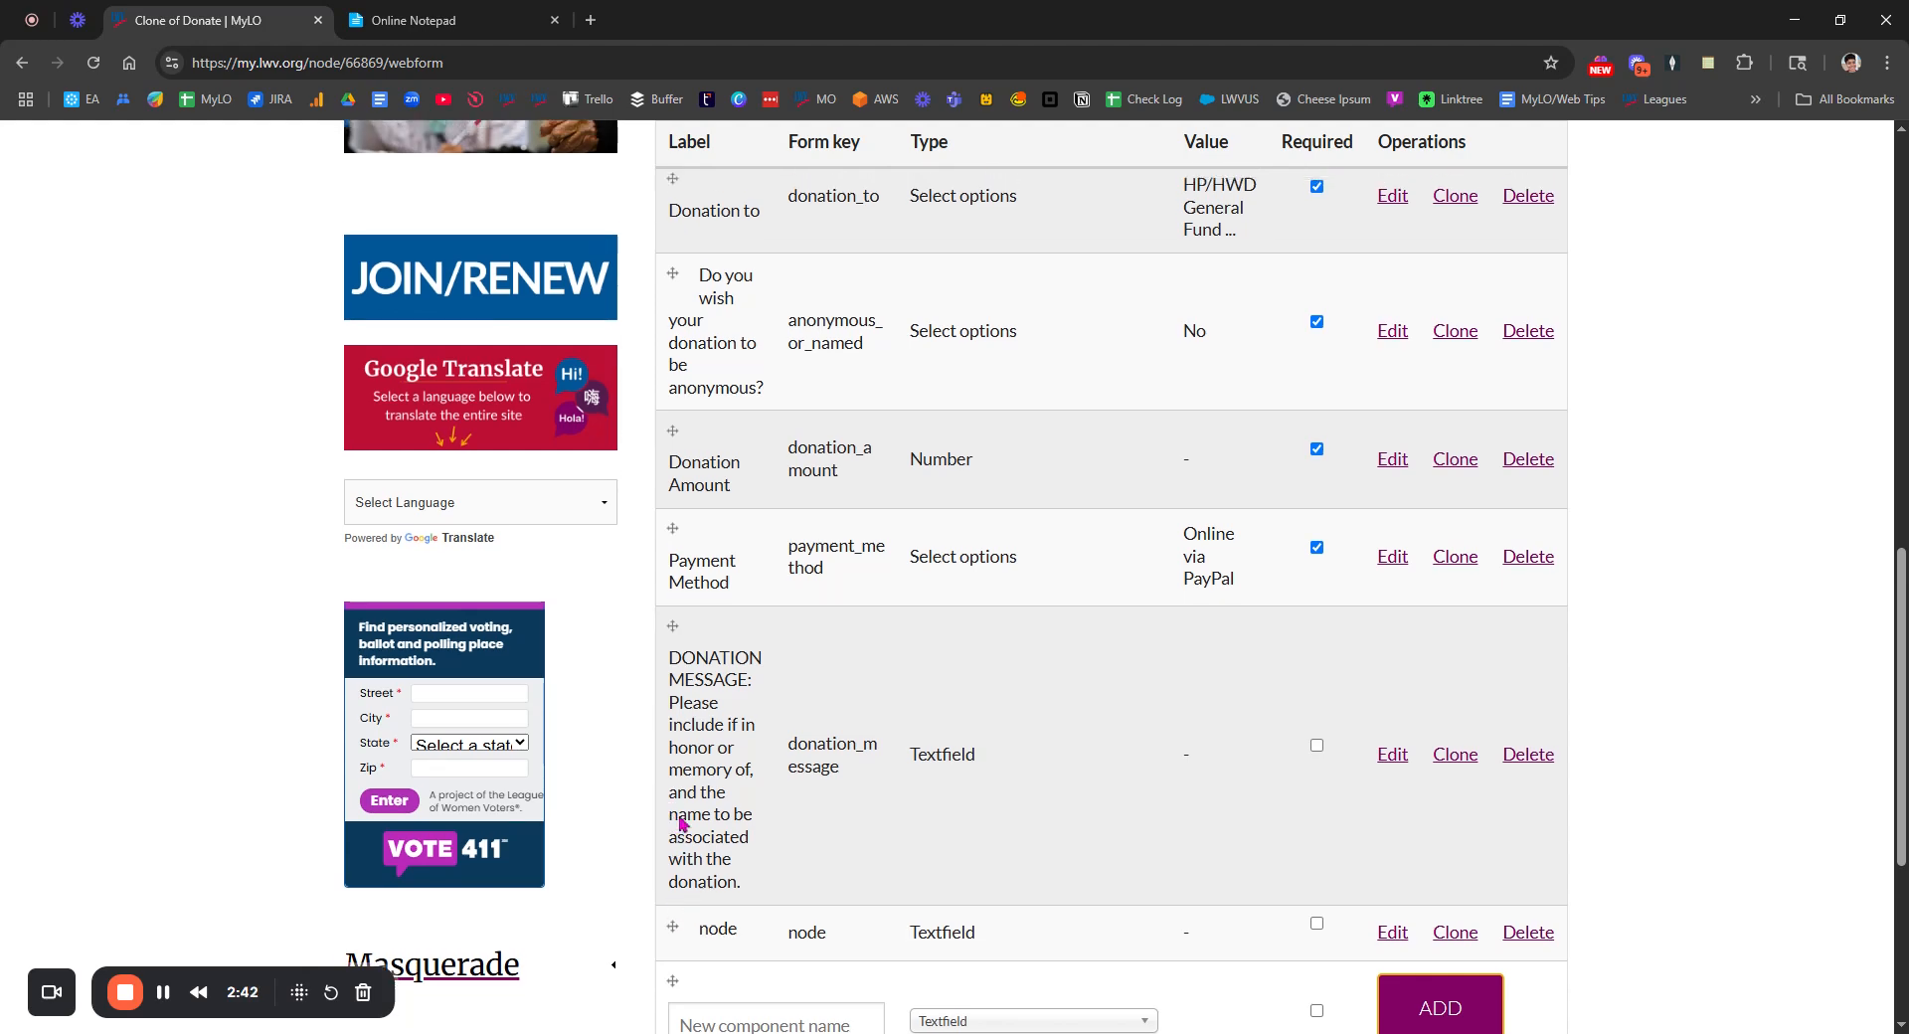
middle_click(418, 601)
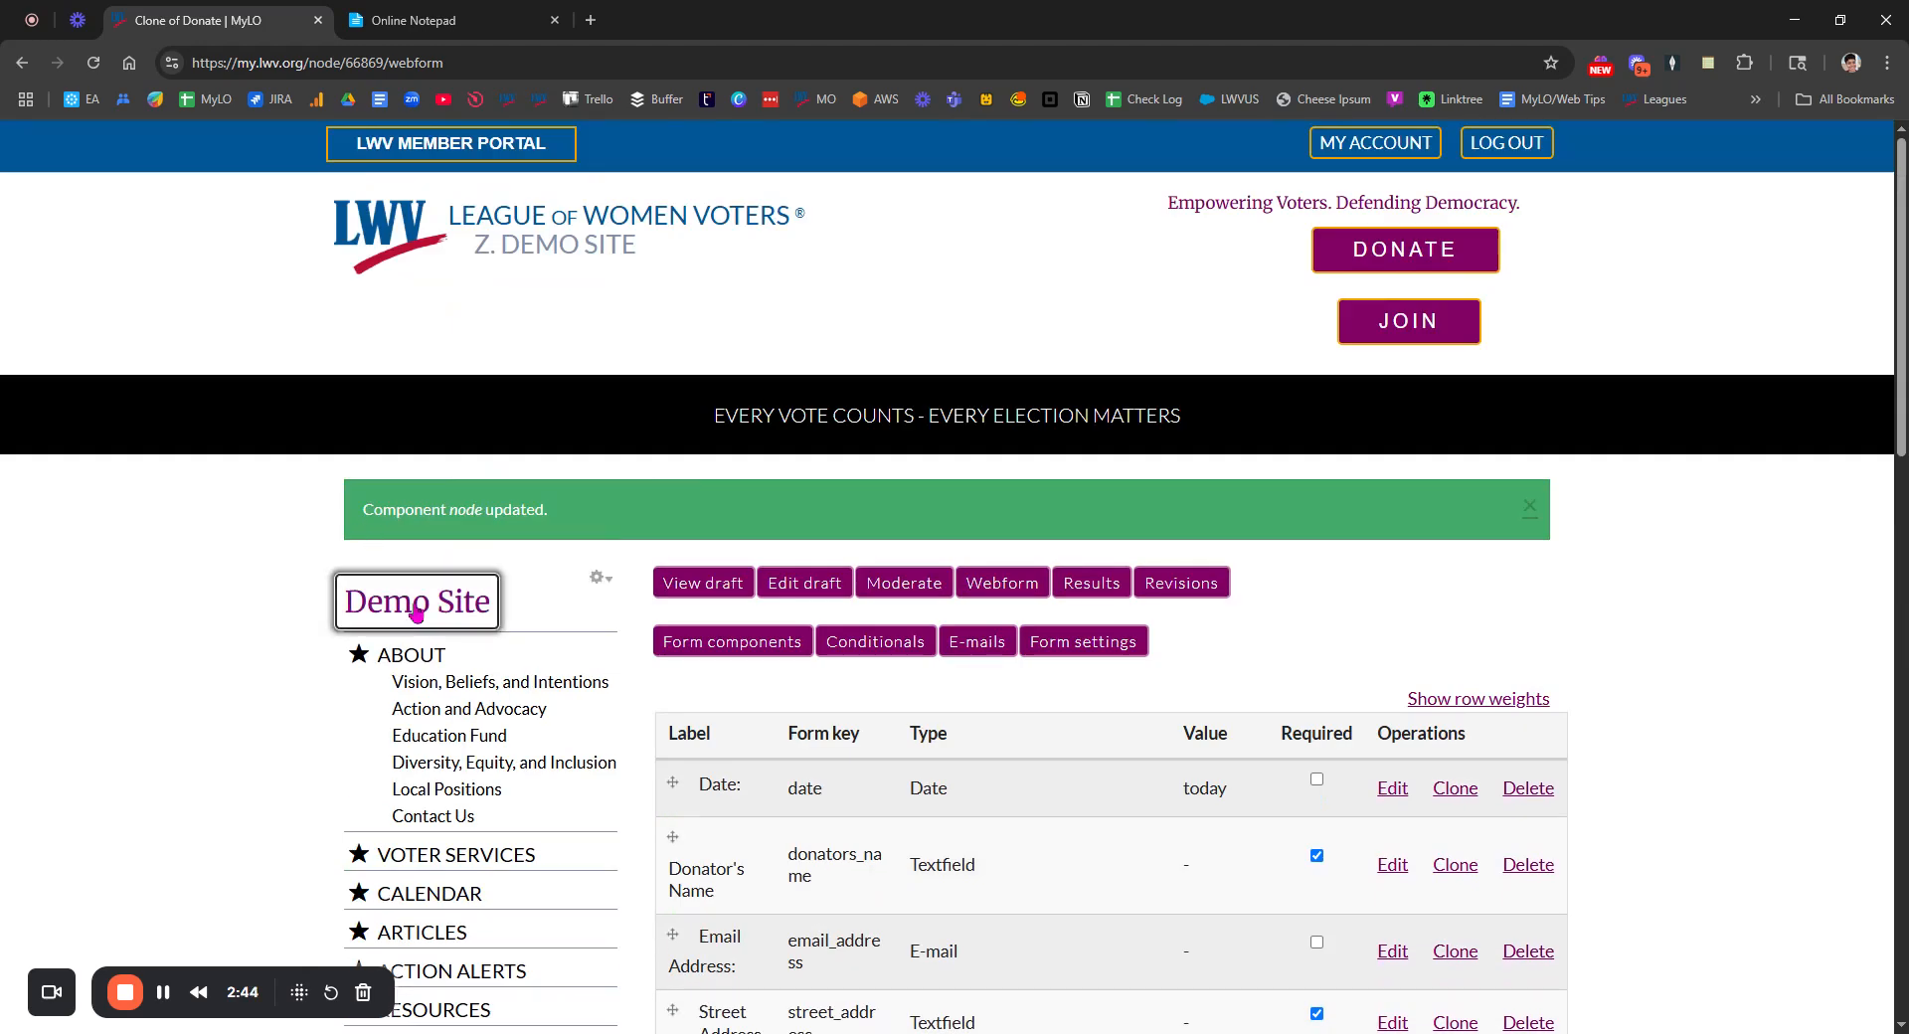
left_click(544, 6)
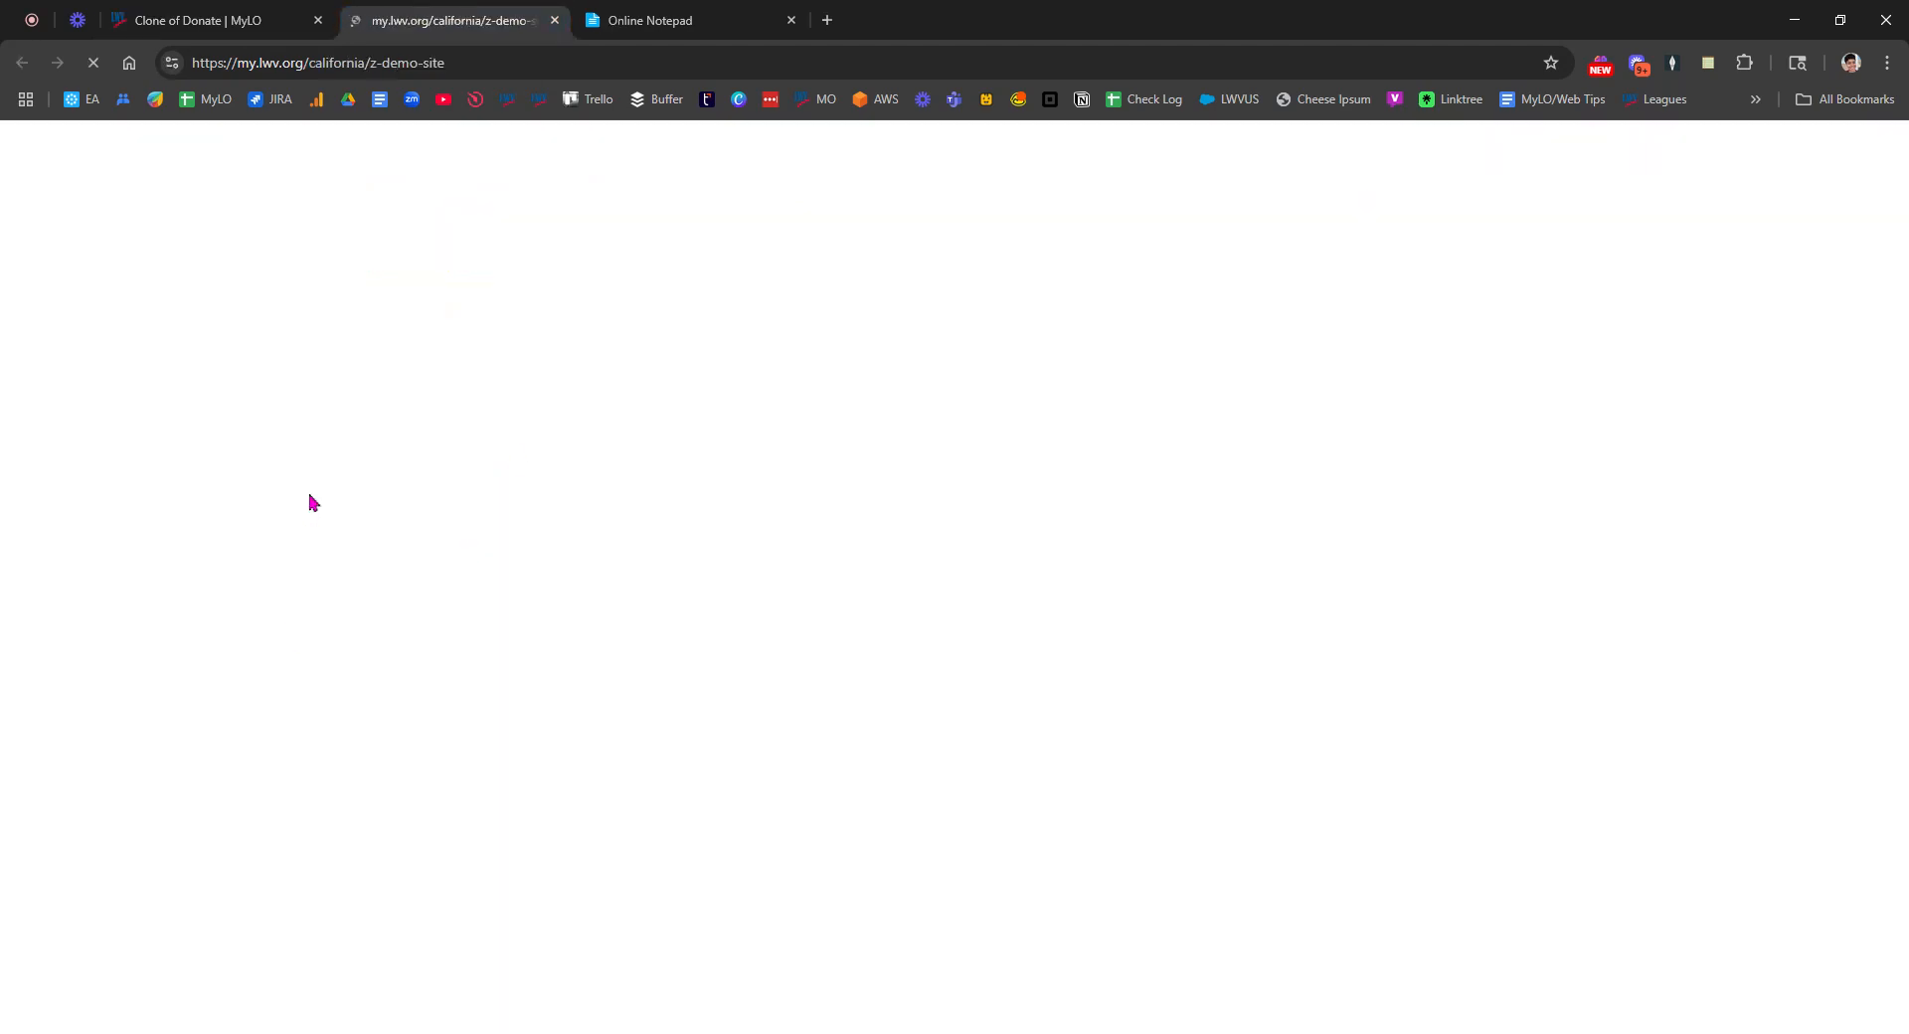
Step: Open the content management page for the demo site with the administrator options
scroll(308, 542, "down", 5)
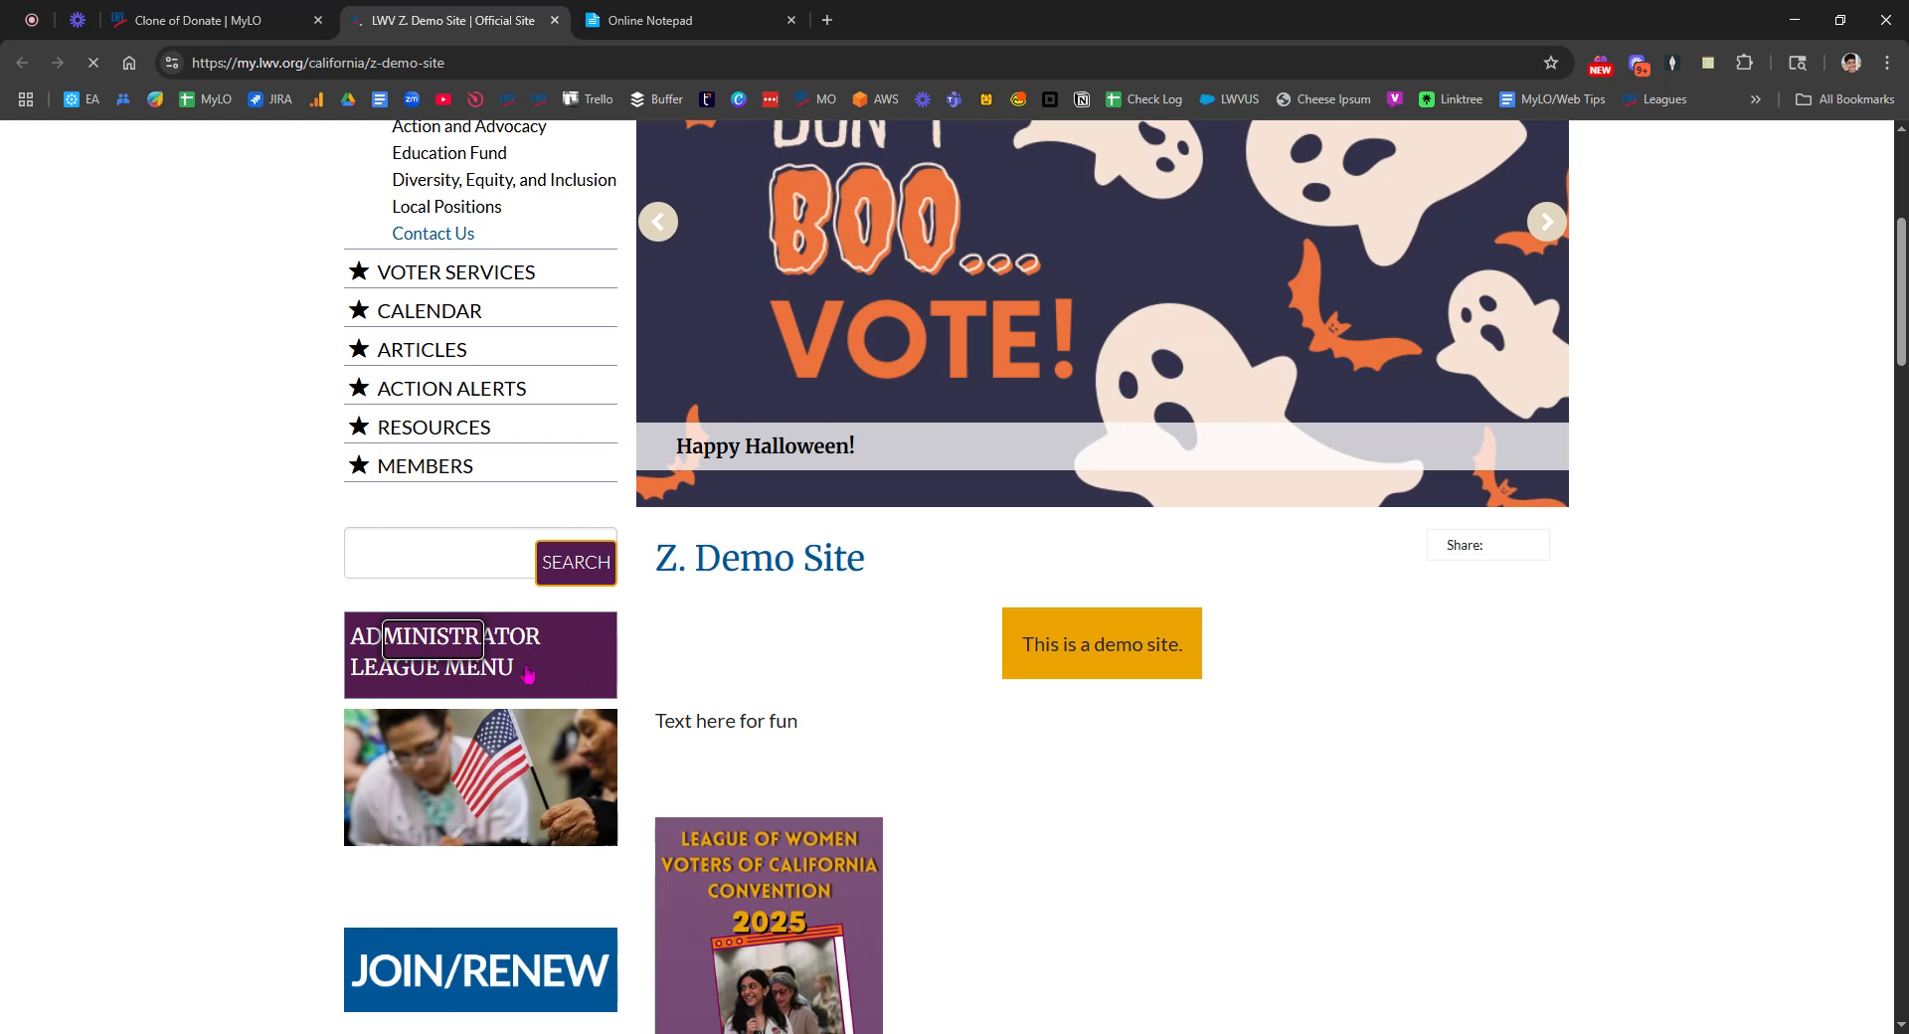
scroll(257, 649, "down", 1)
left_click(507, 555)
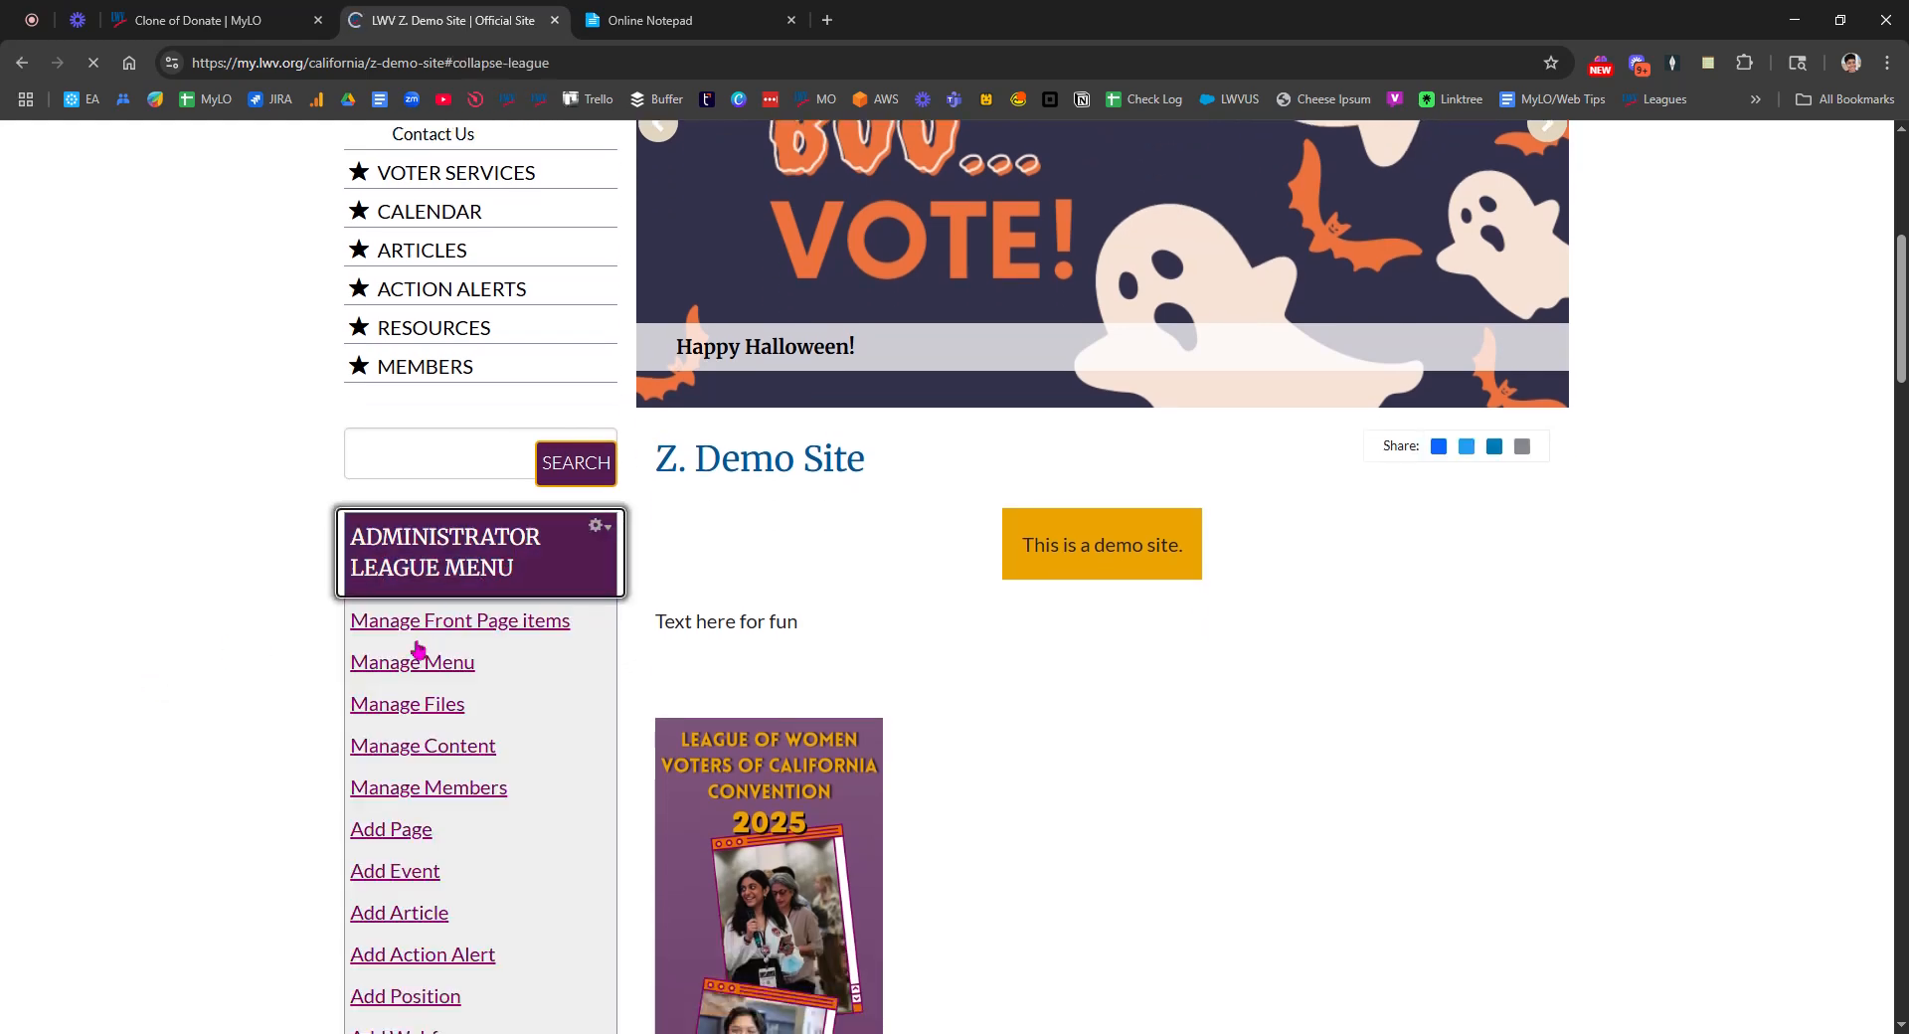
left_click(428, 757)
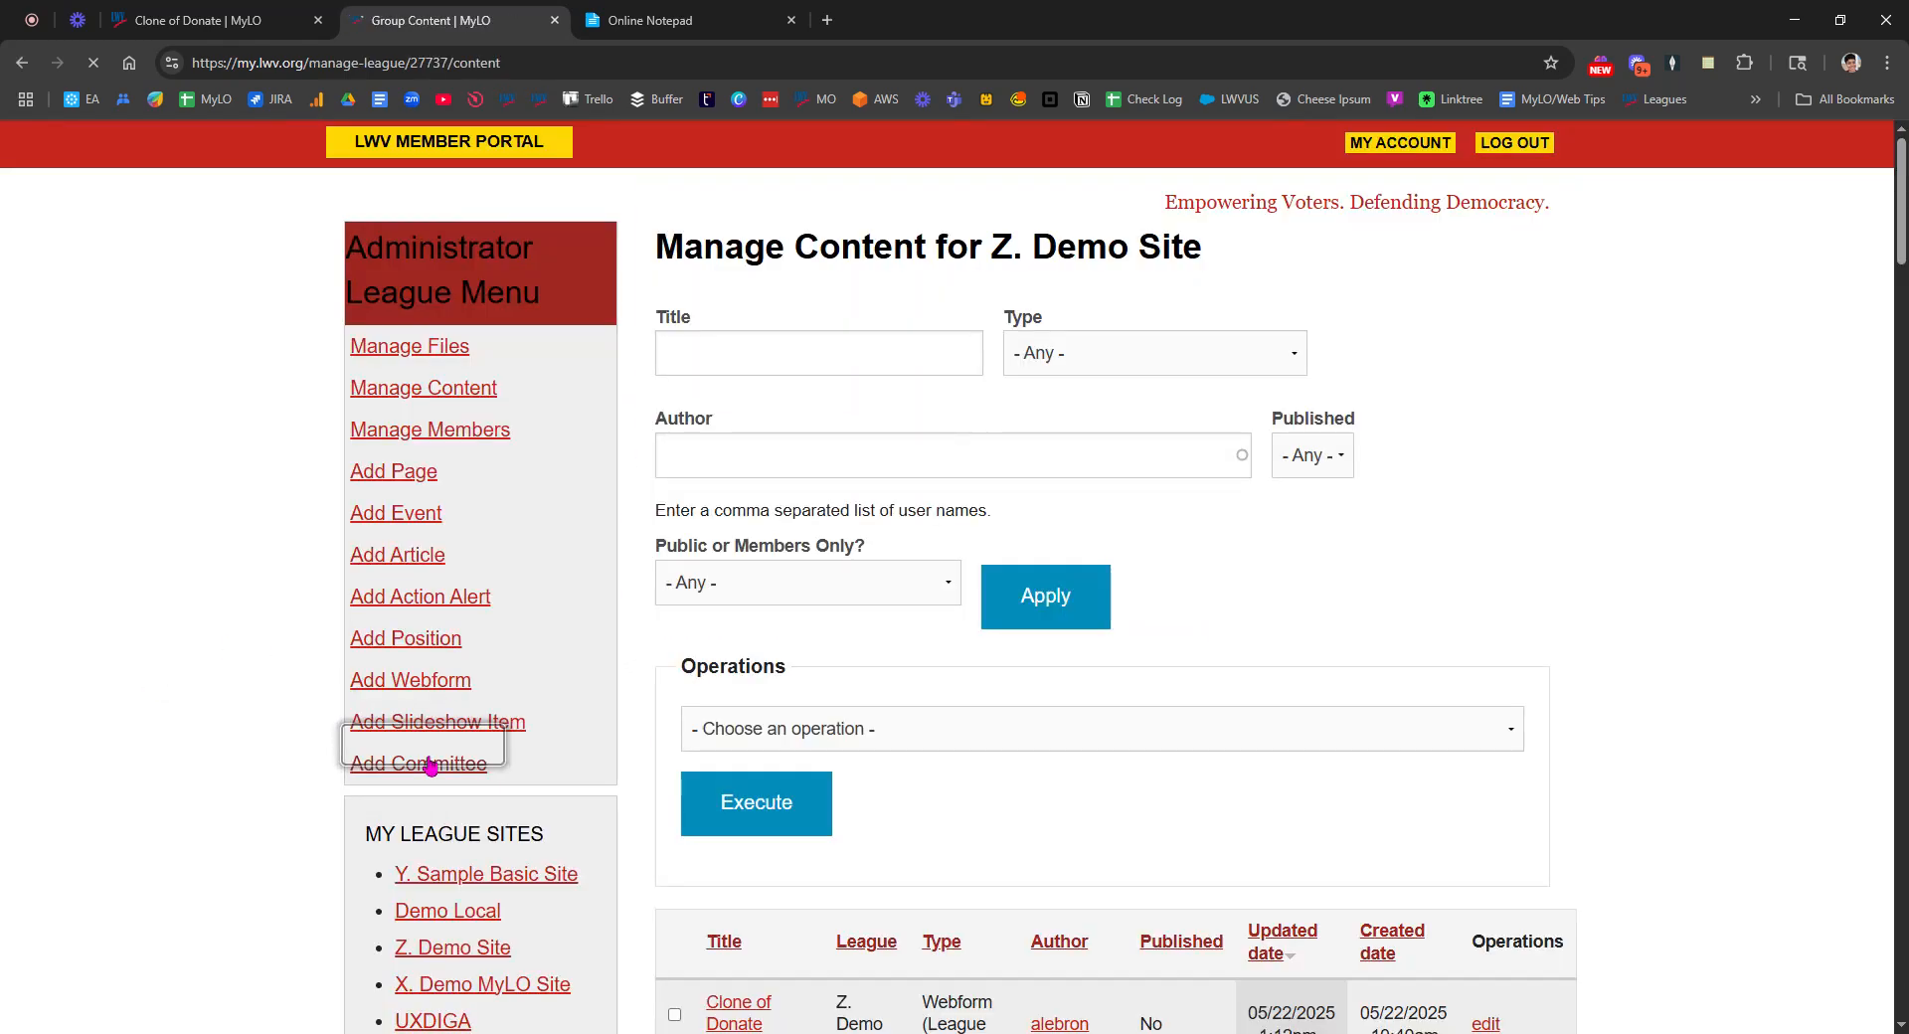
Step: Open the "Pay Online - Thank You!" page in a new browser tab and the "Pay by Check - Thanks!" page in the current one
scroll(554, 672, "down", 4)
scroll(557, 671, "down", 1)
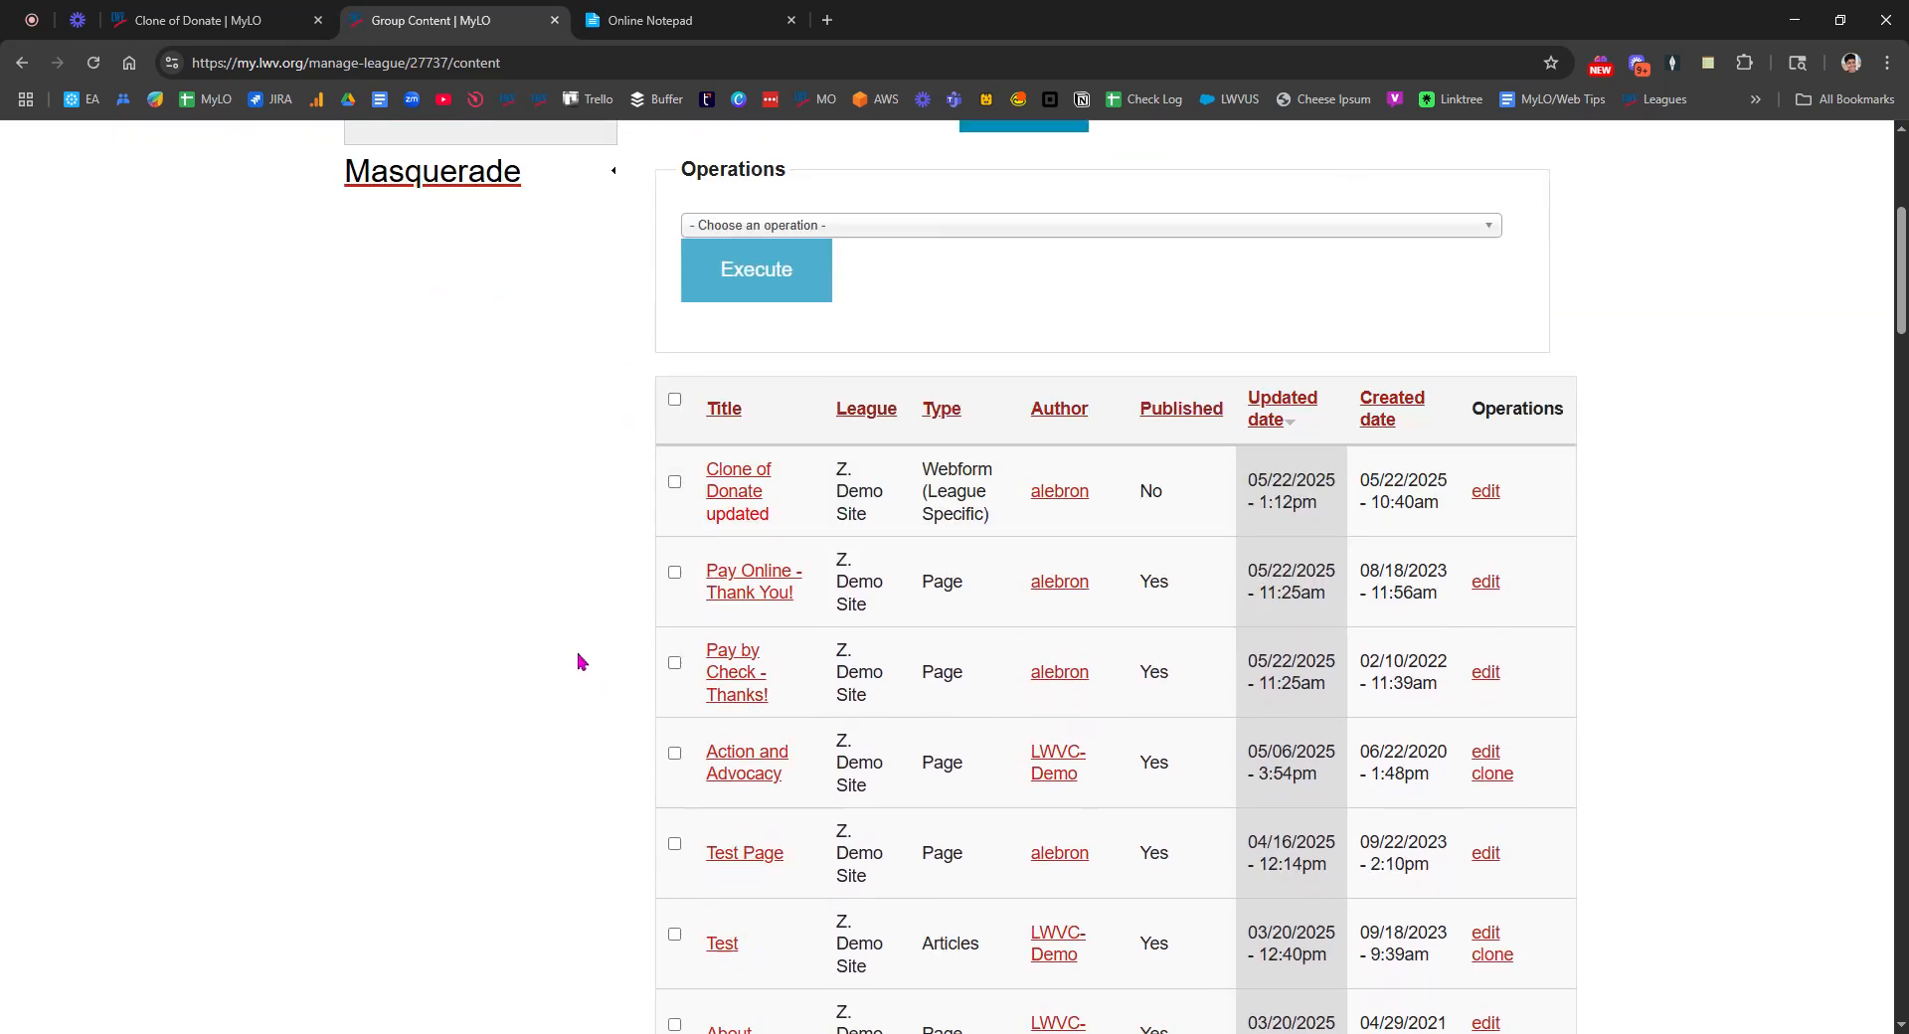
left_click(733, 581)
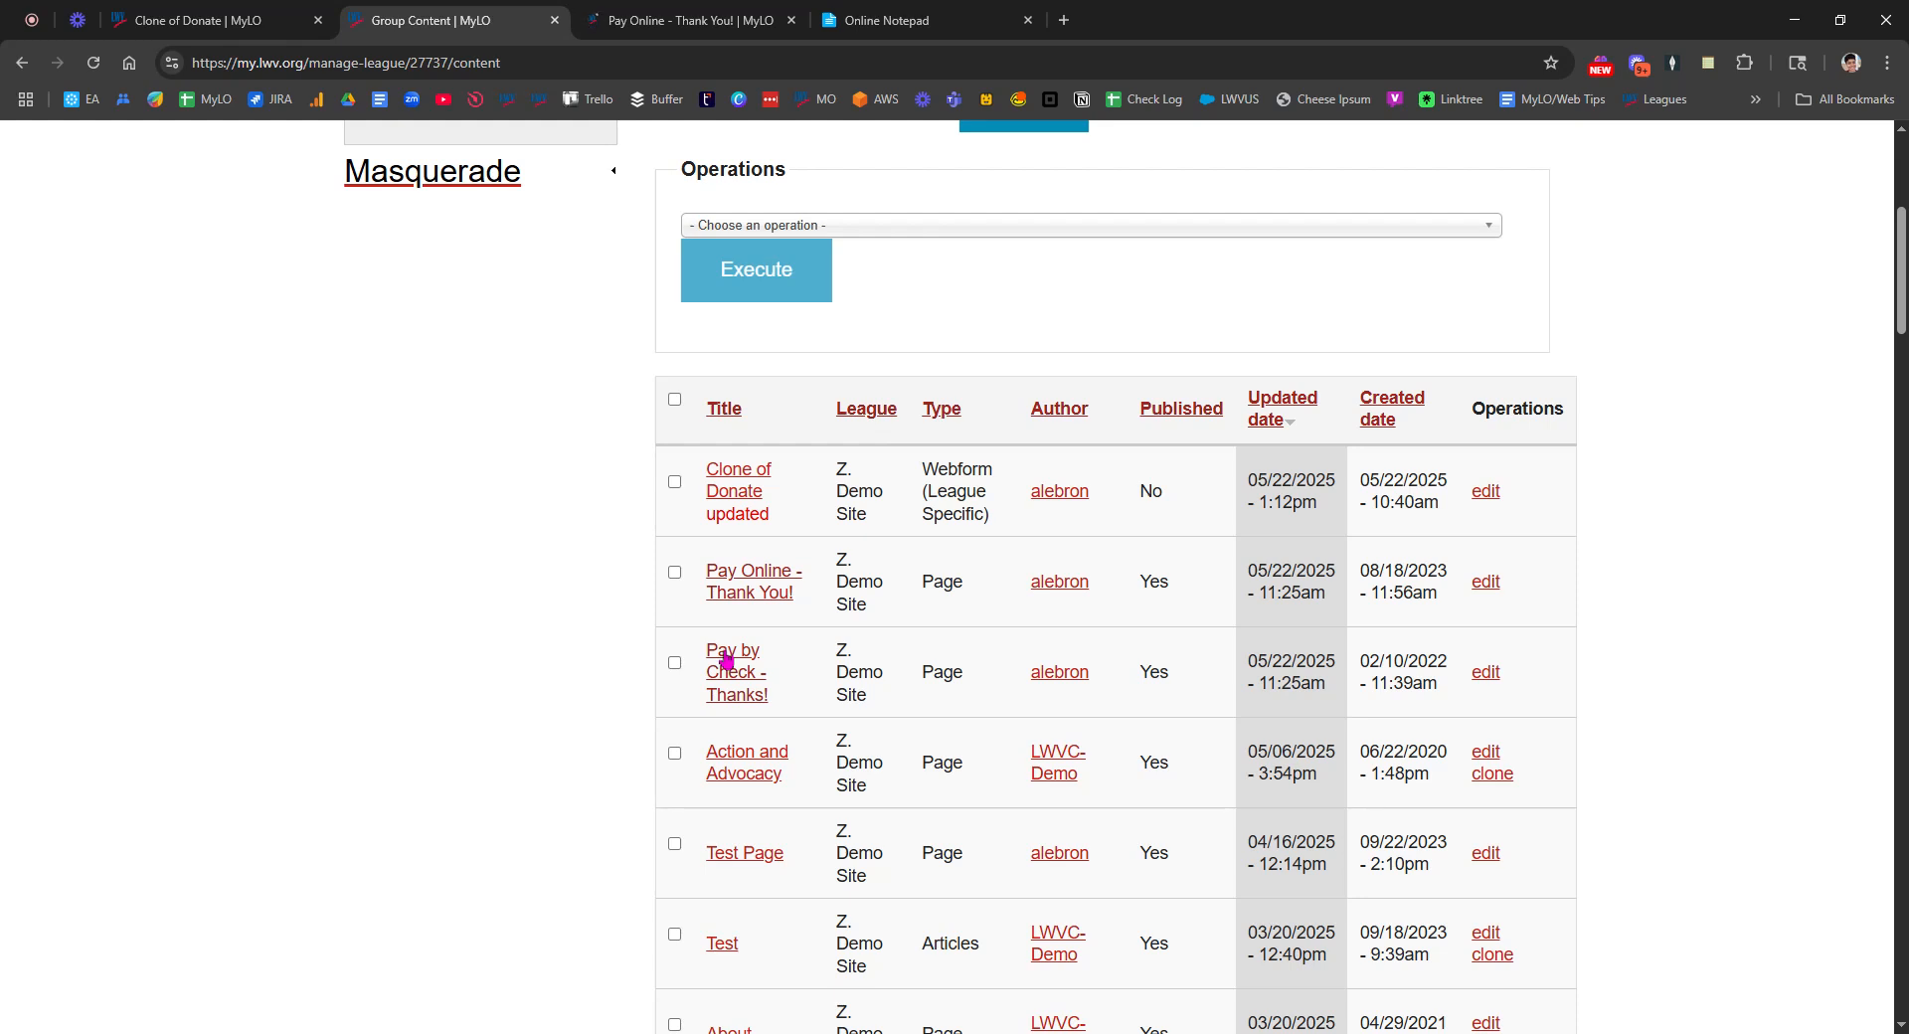
left_click(727, 659)
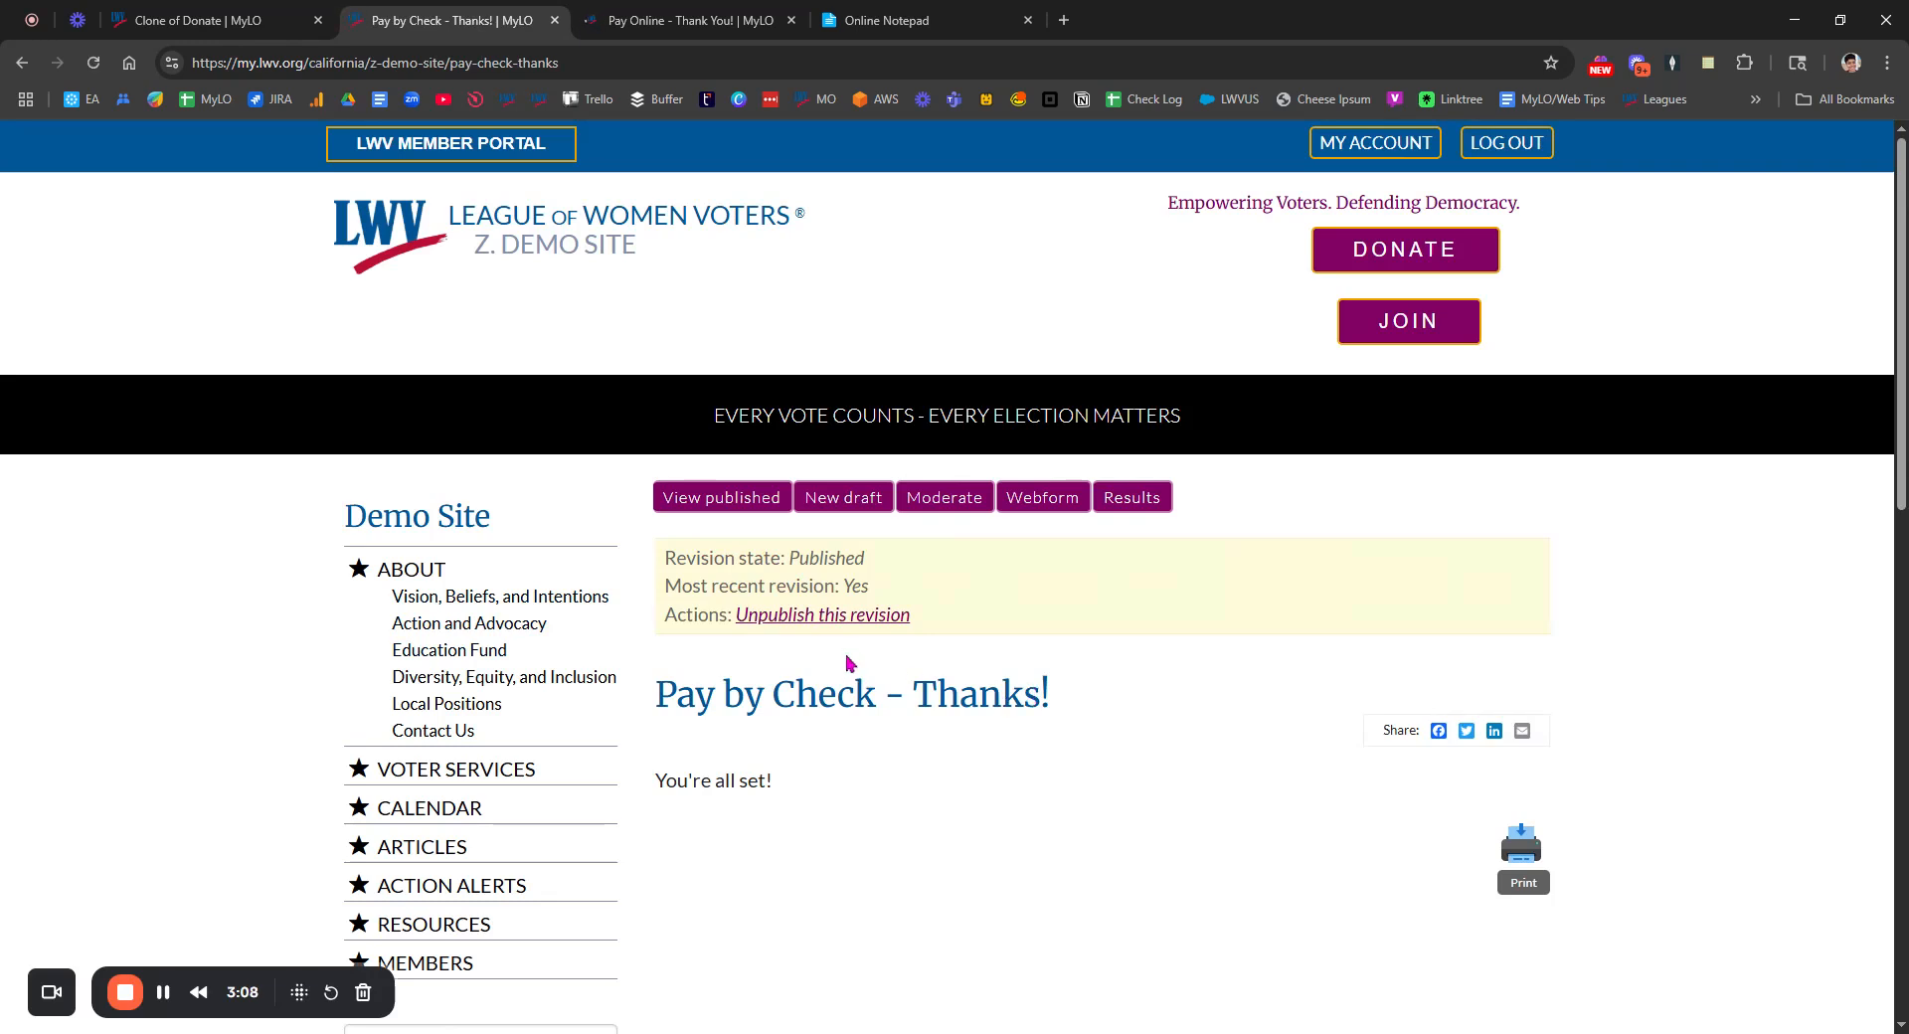
left_click(845, 506)
left_click(916, 21)
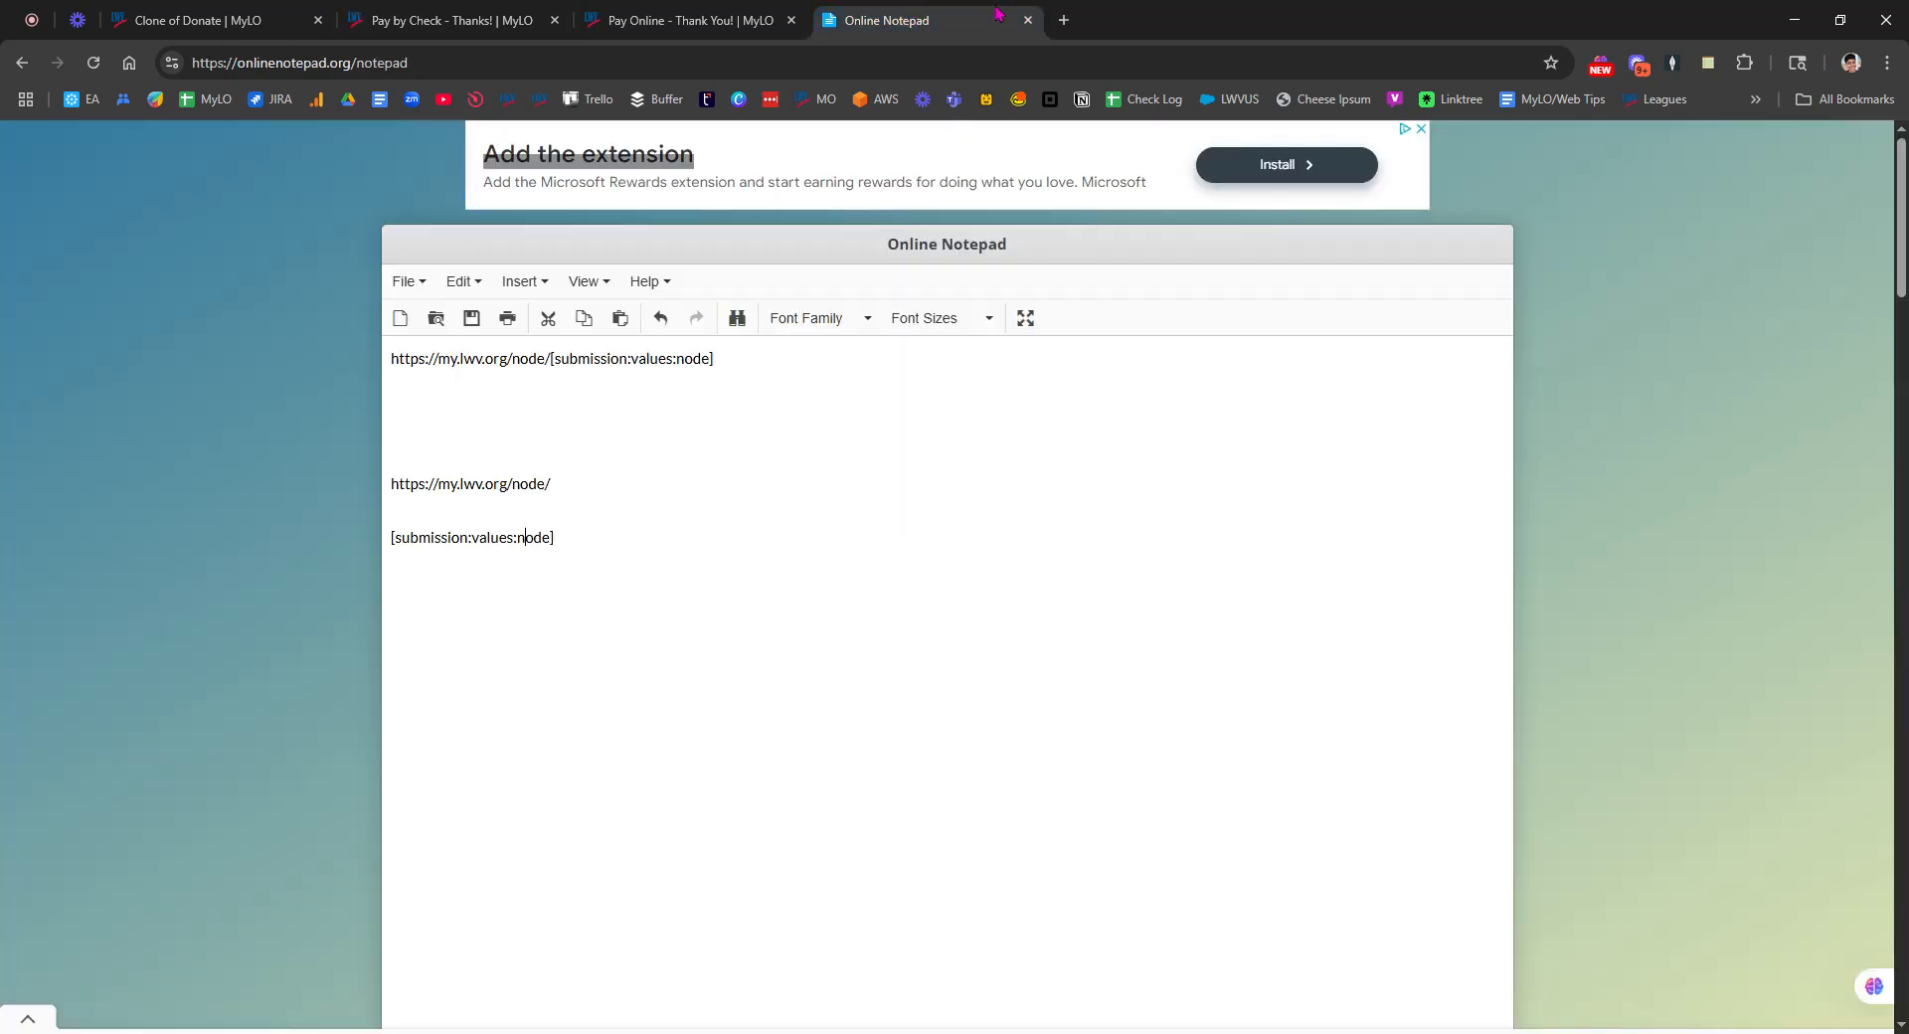
left_click(555, 566)
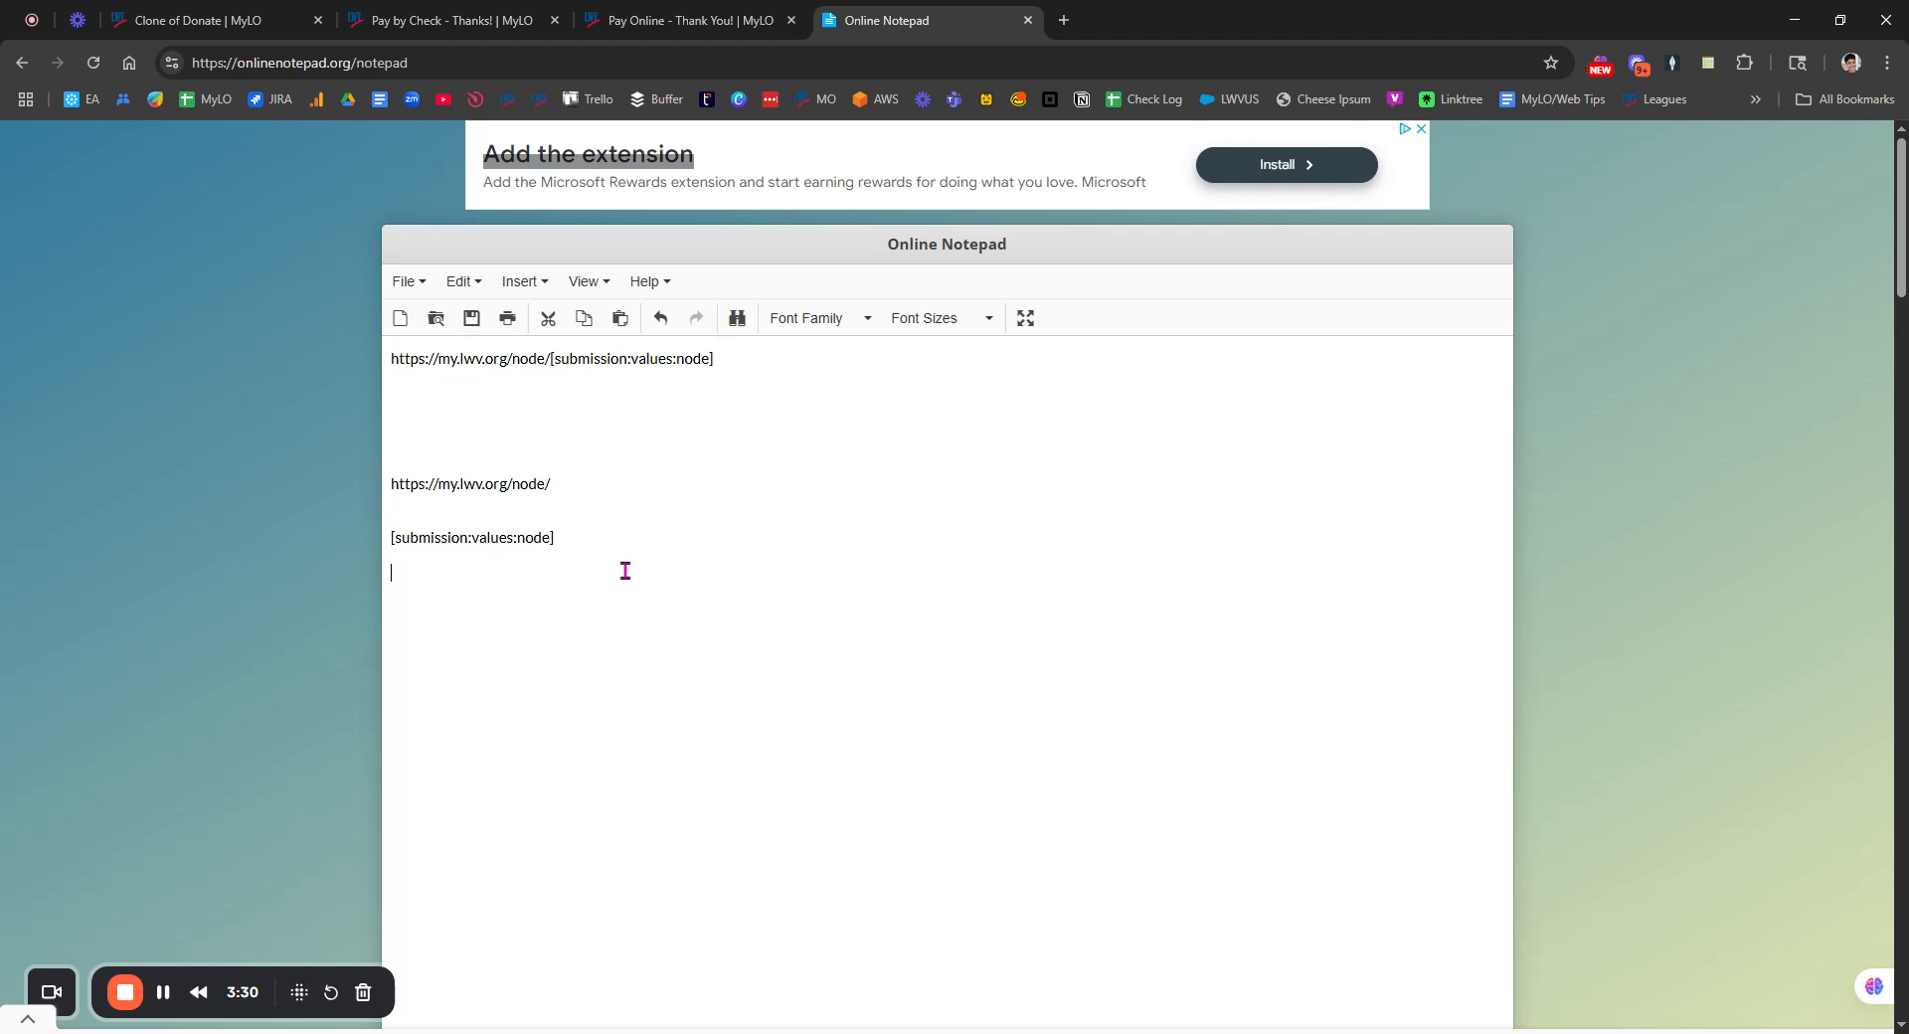
type("https://my.lwv.org/node/44956/edit")
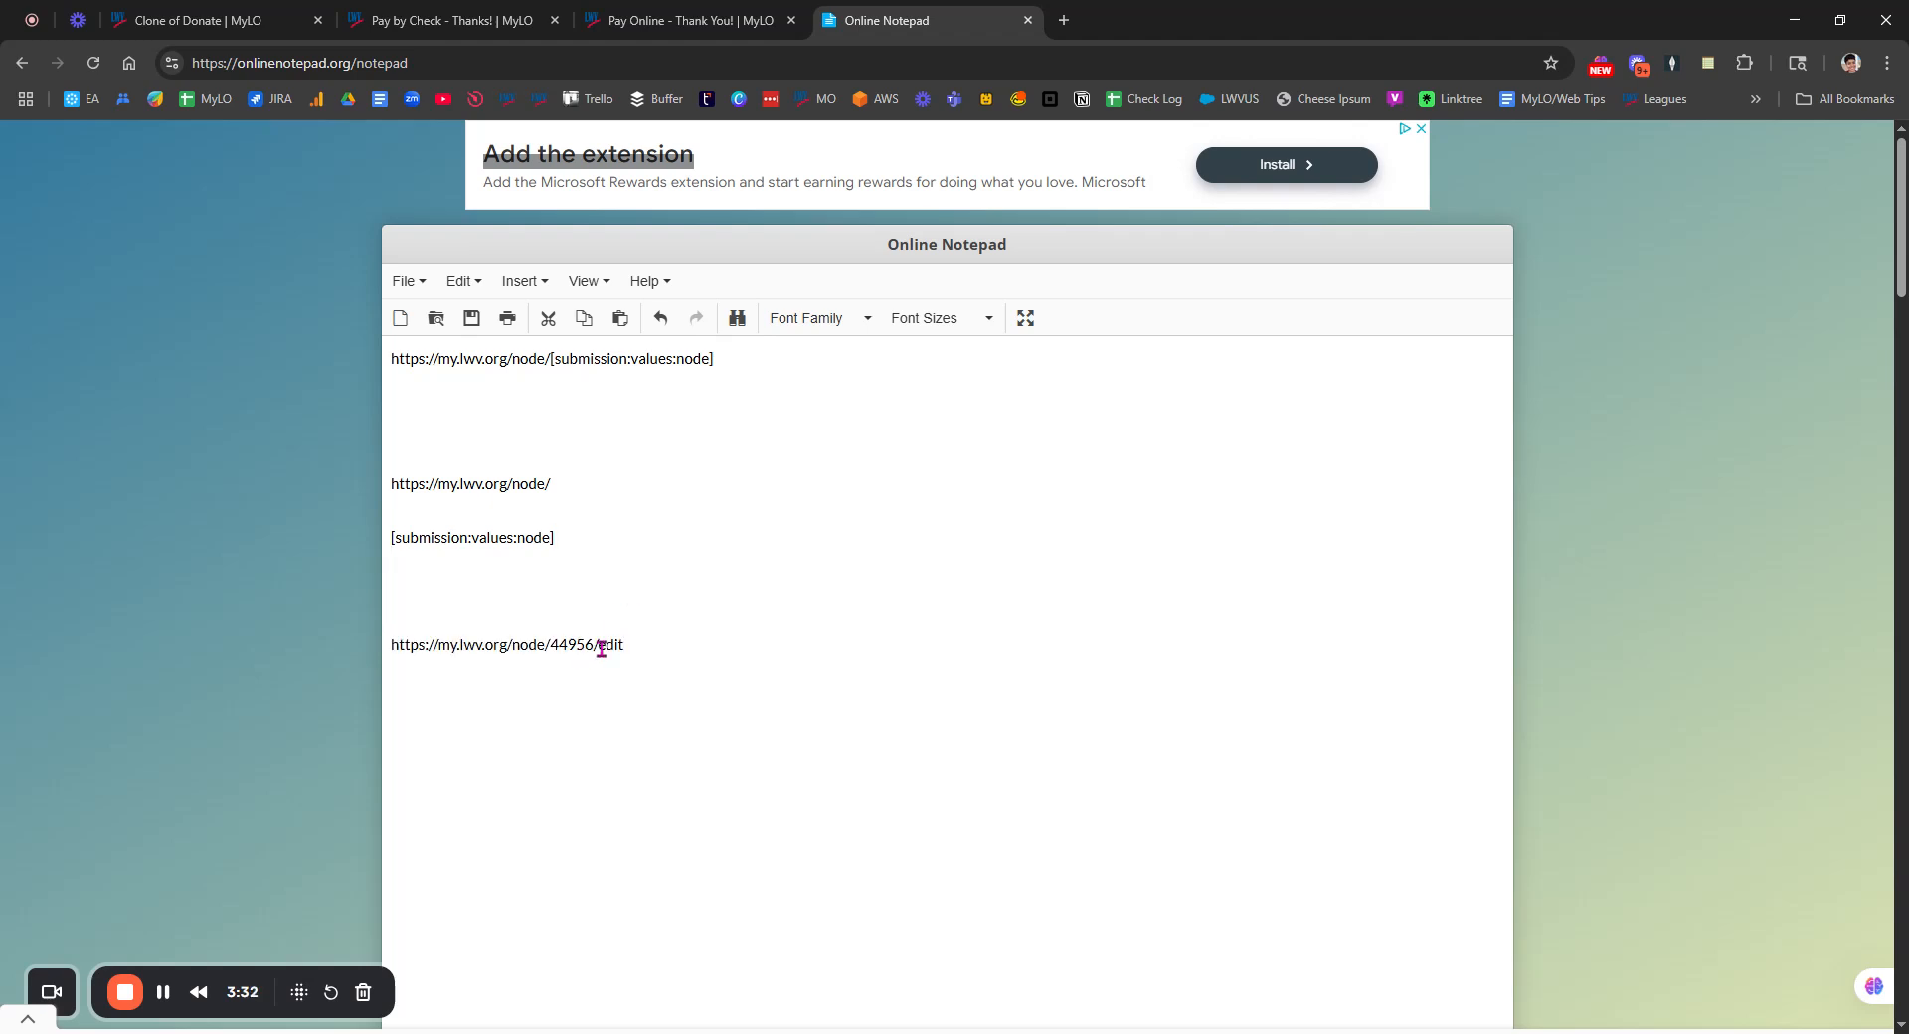
Step: Replace the pasted Pay by Check address in Online Notepad with the note "Check: 44956"
left_click_drag(666, 645, 373, 652)
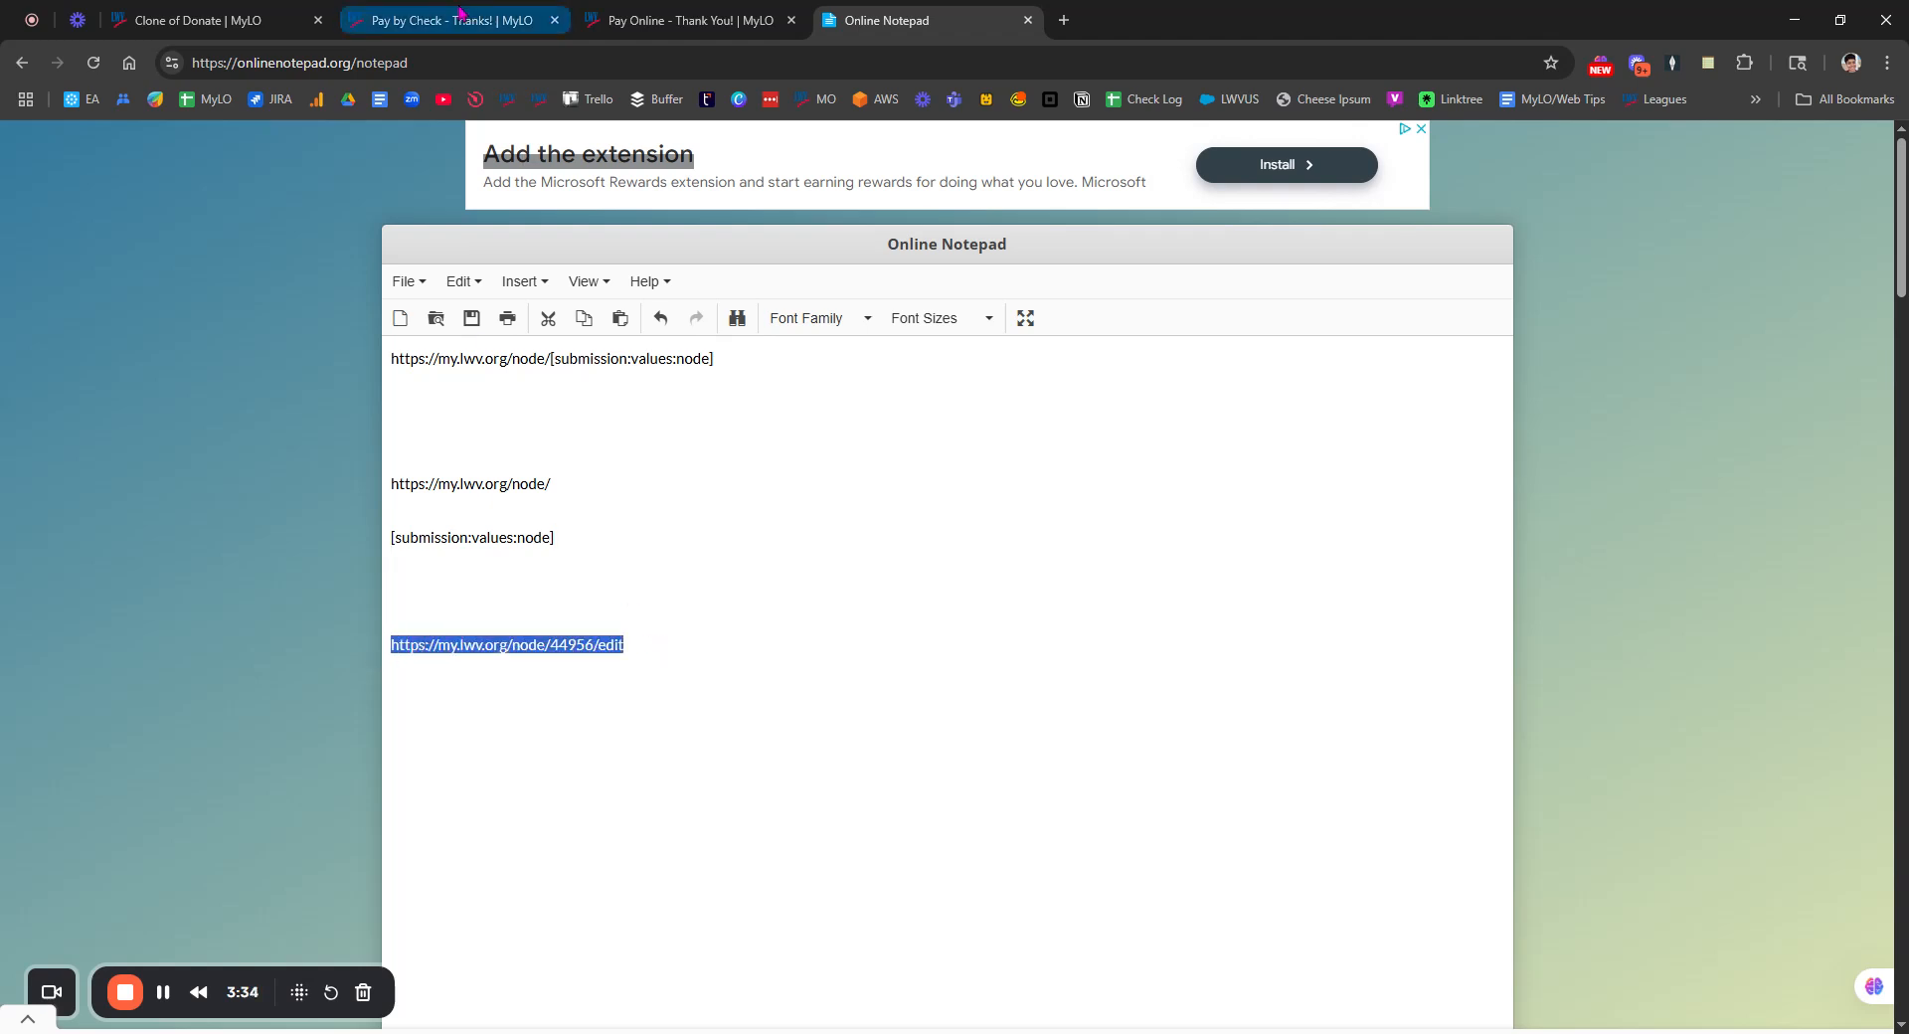
left_click(460, 12)
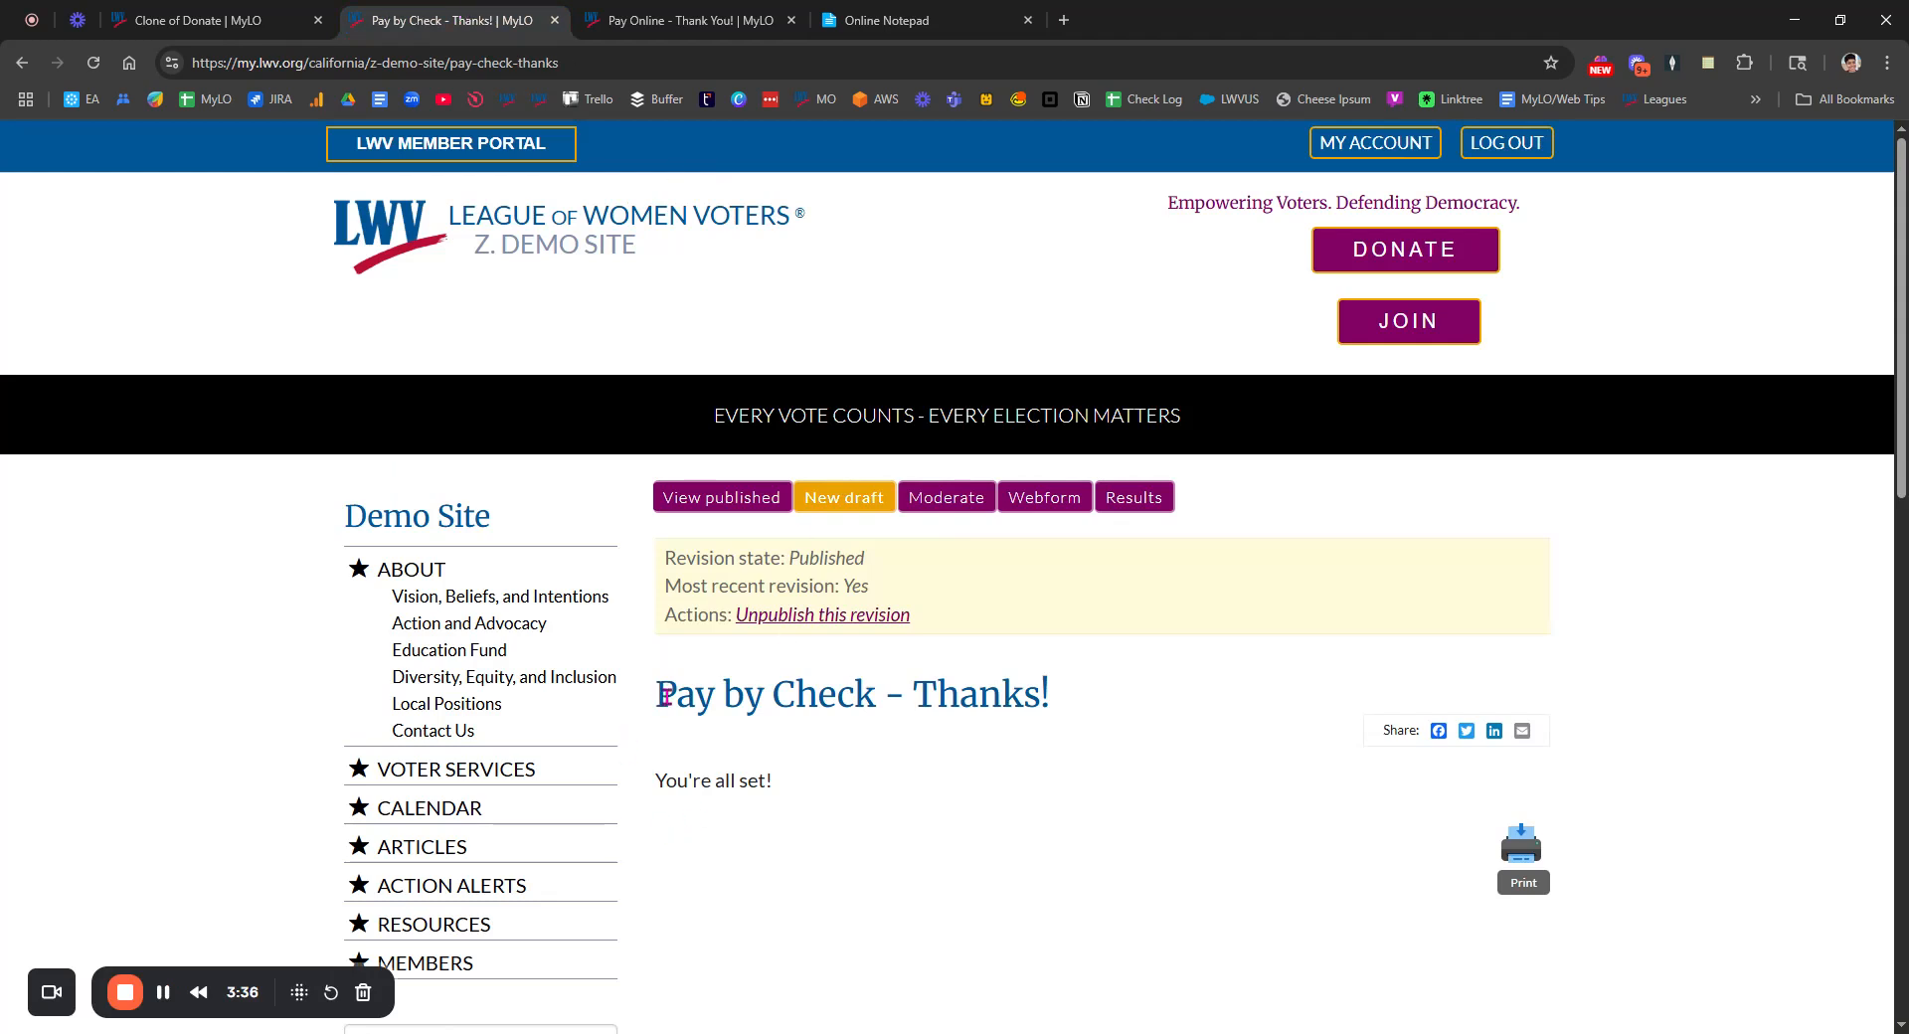
left_click(883, 18)
double_click(572, 646)
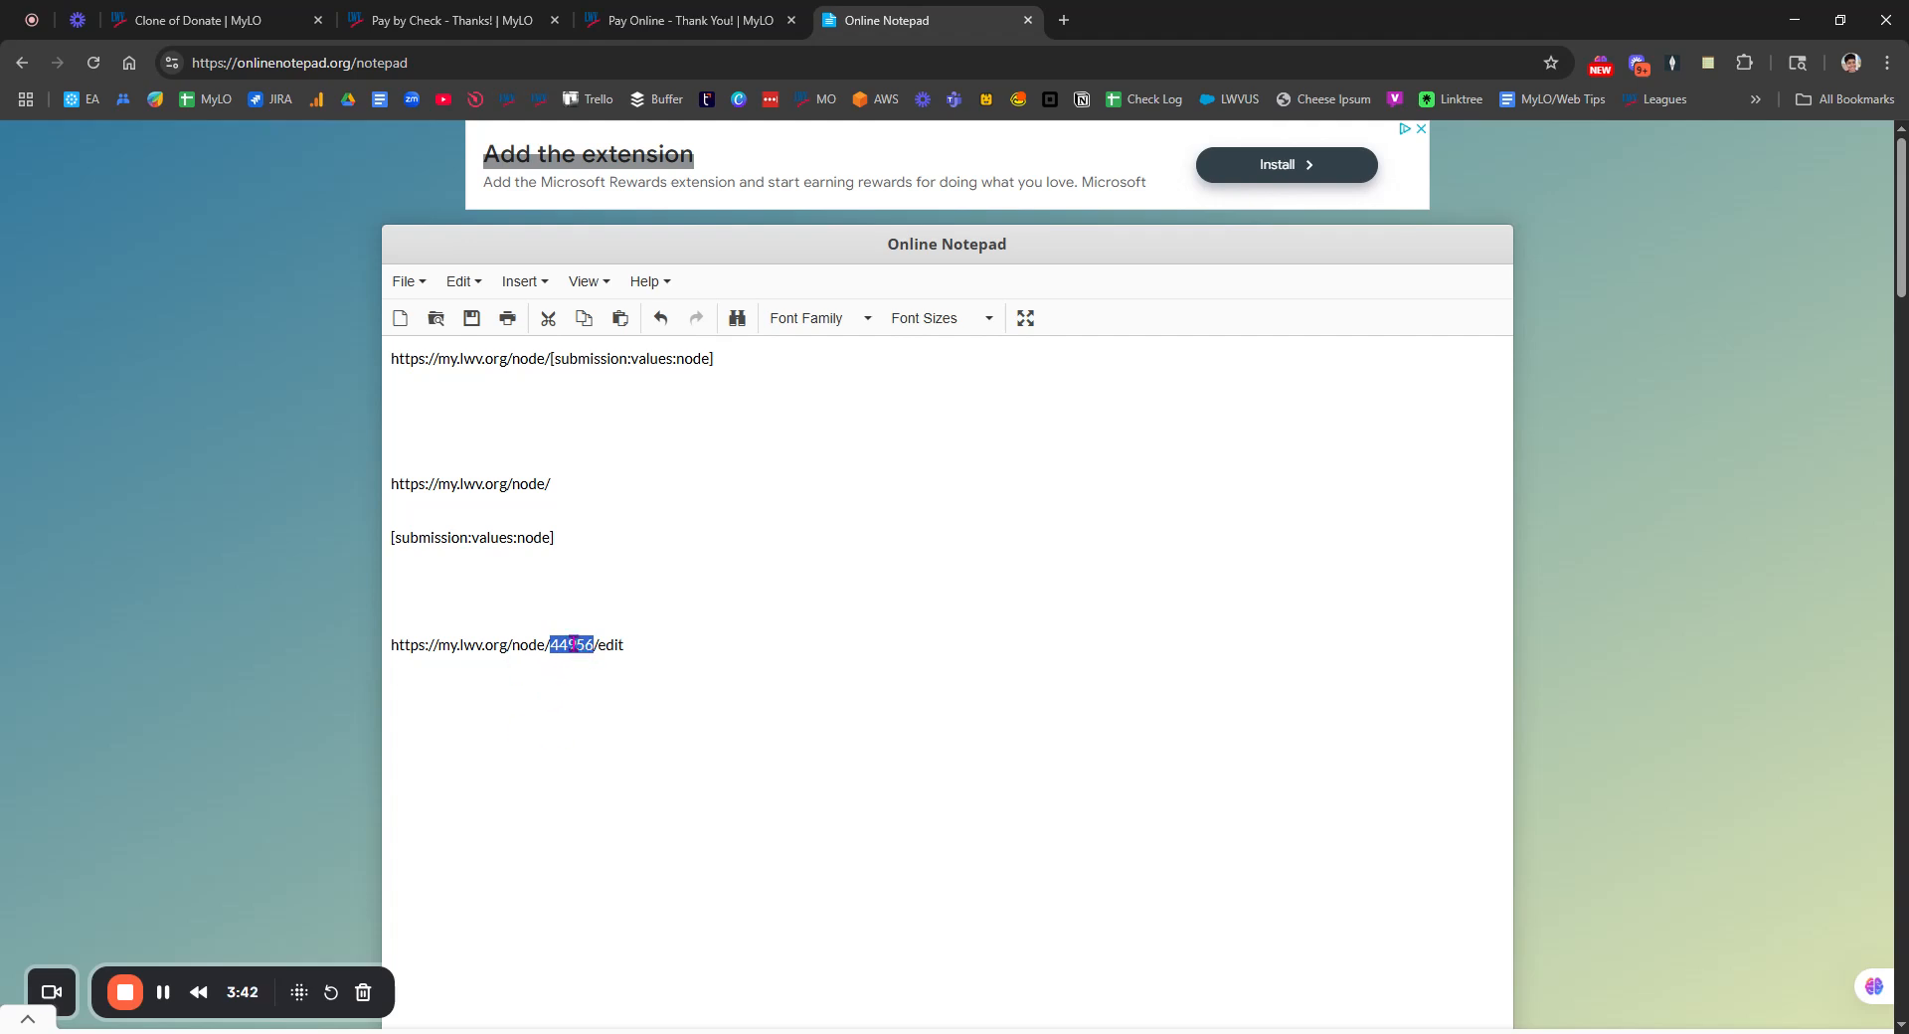
key("BackSpace")
left_click_drag(579, 649, 384, 660)
key("BackSpace")
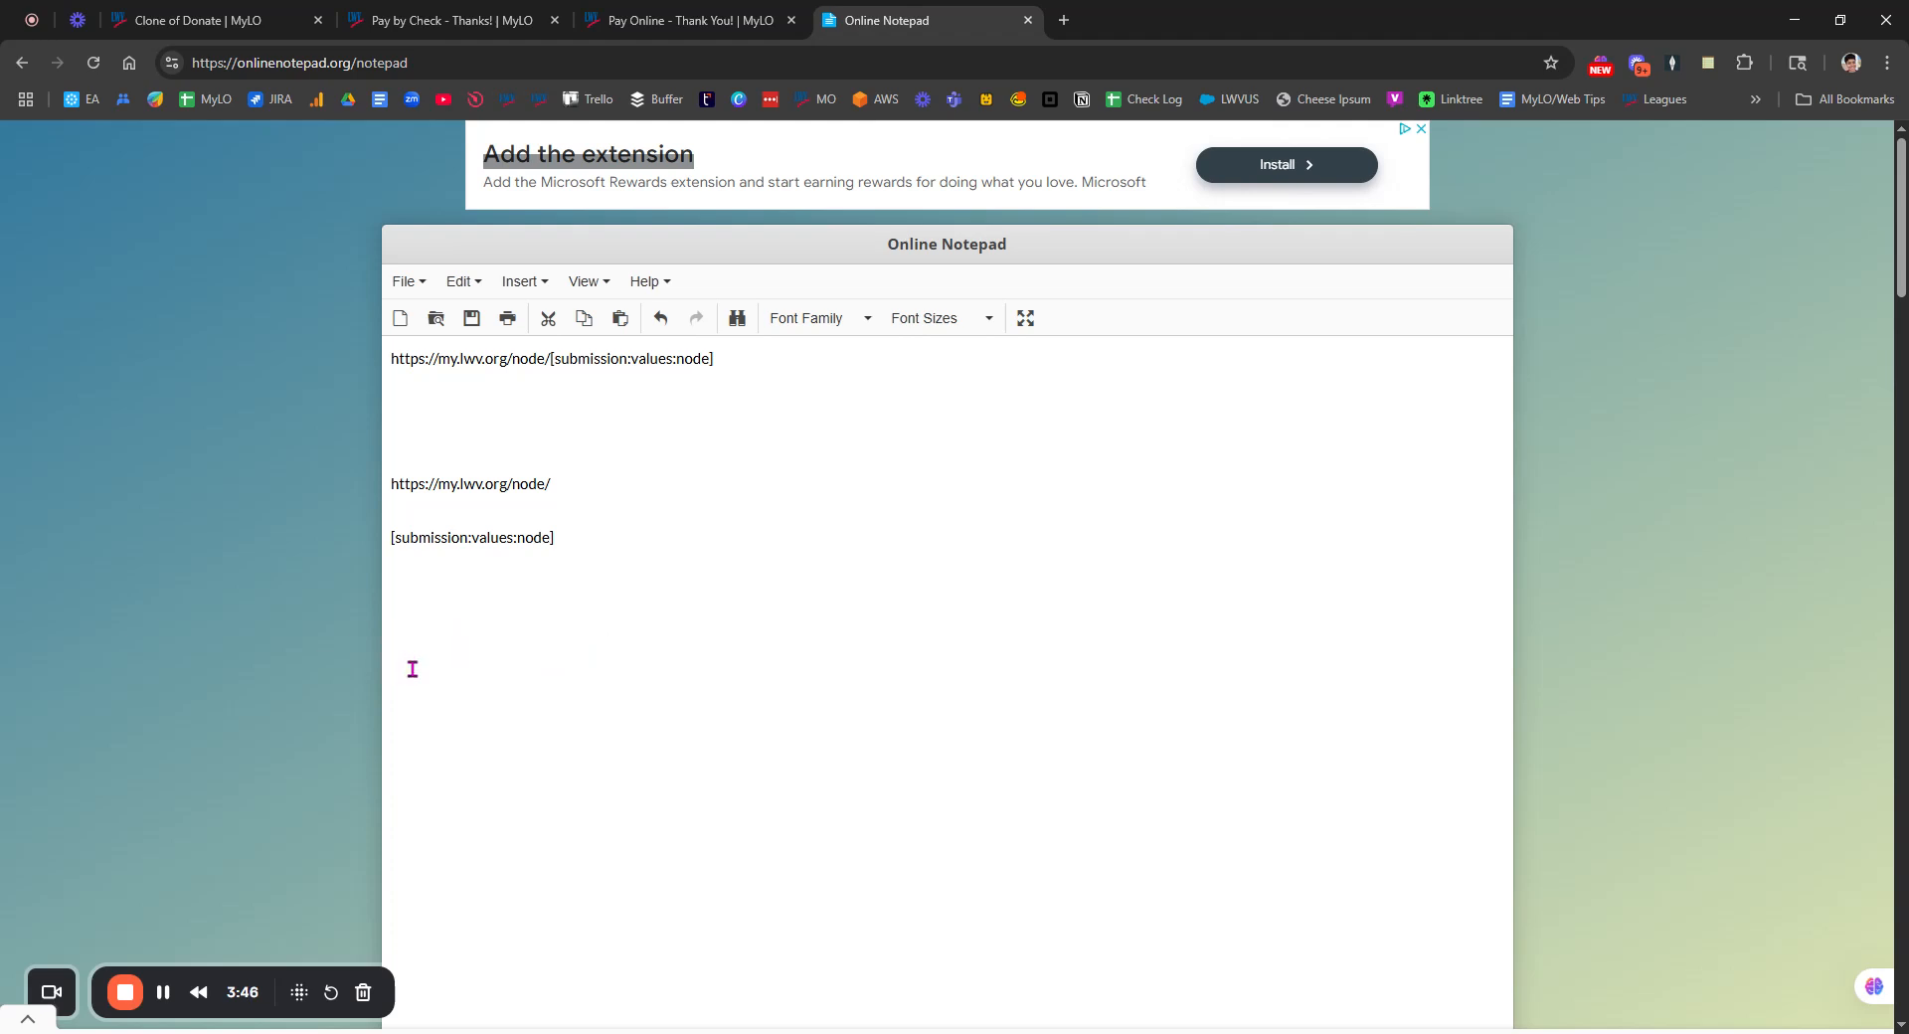
type("Check: 44956")
left_click(640, 22)
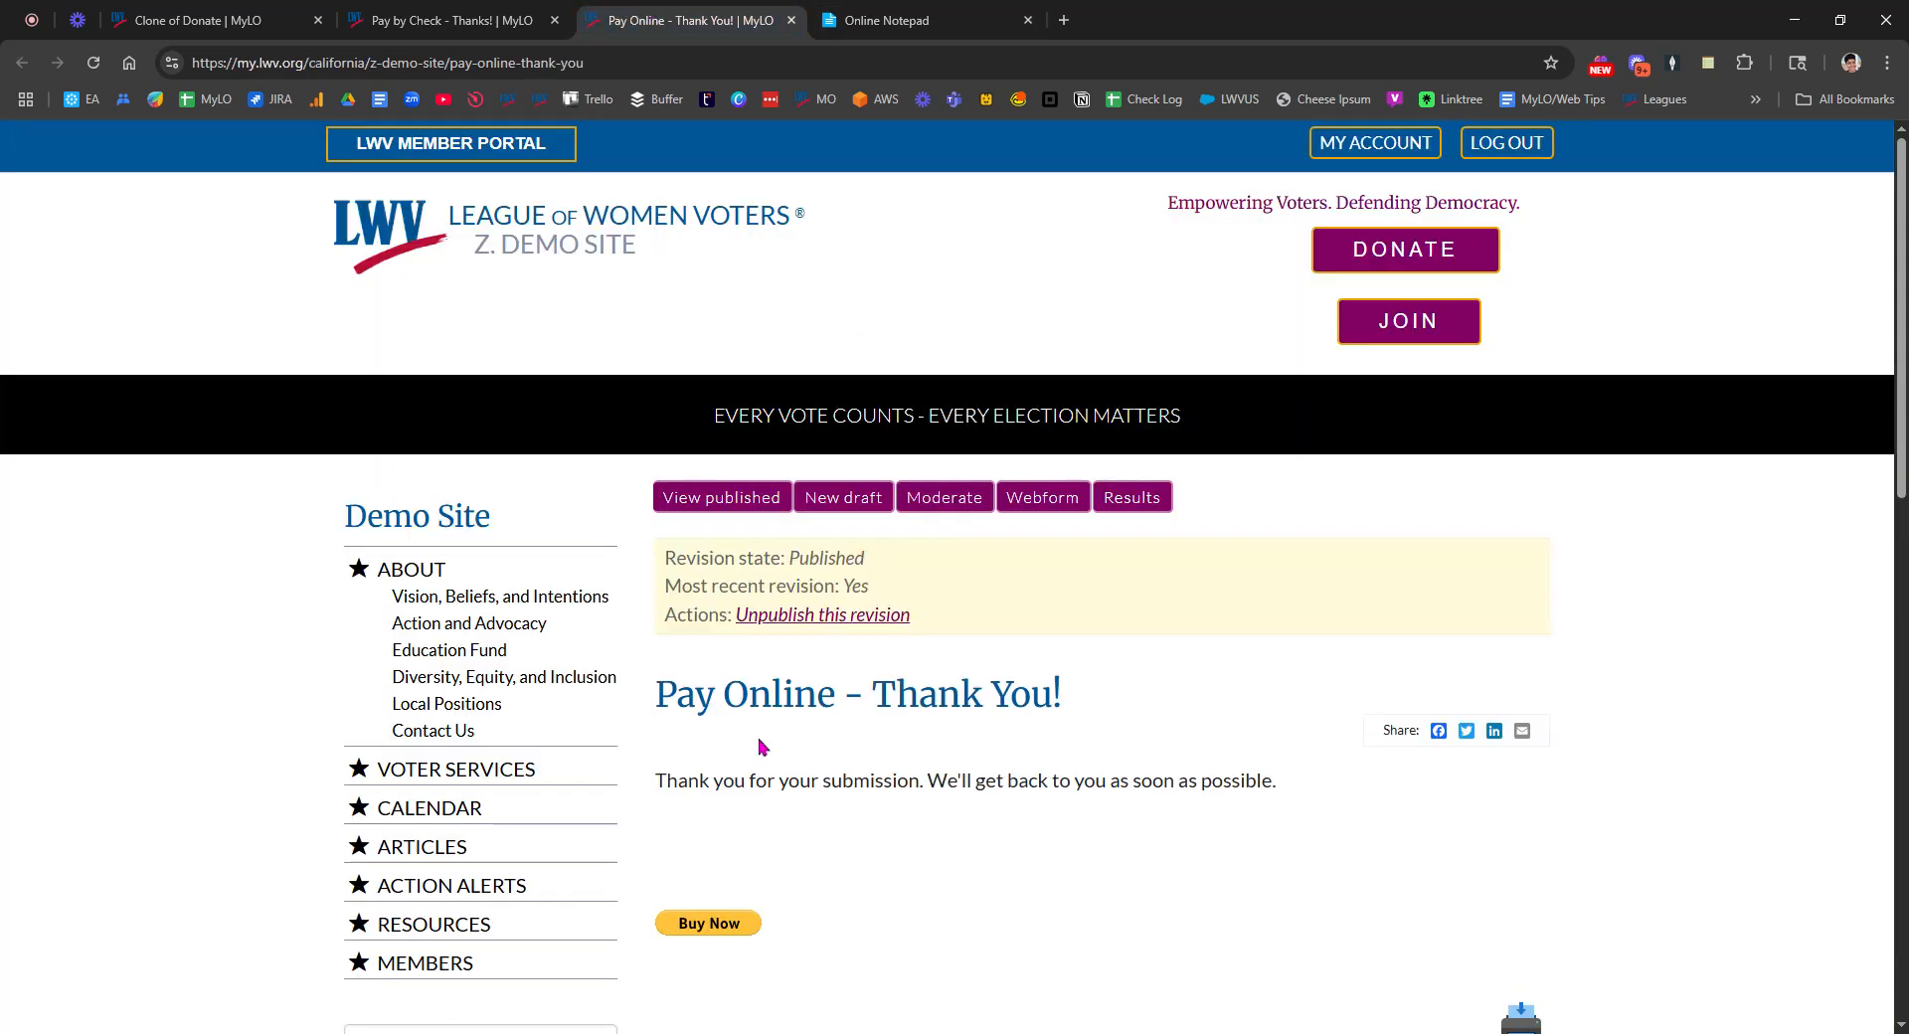
left_click(846, 512)
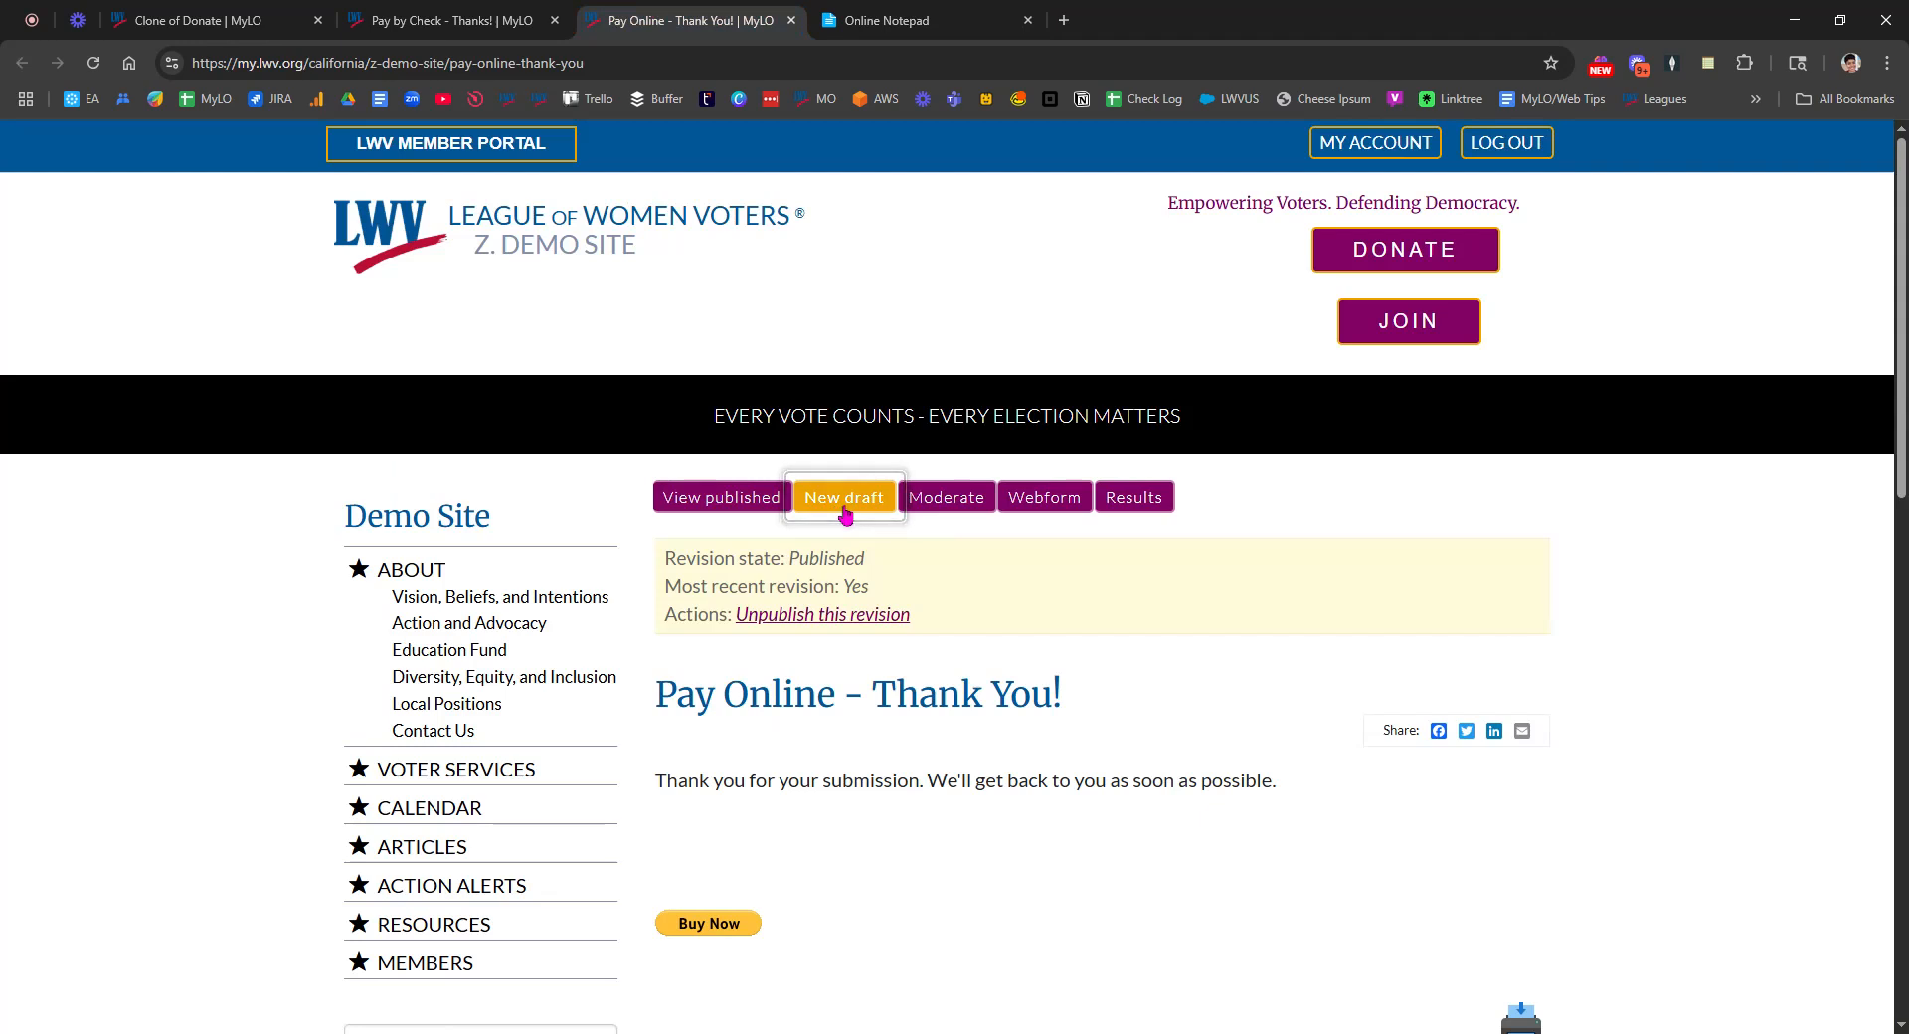
left_click(917, 26)
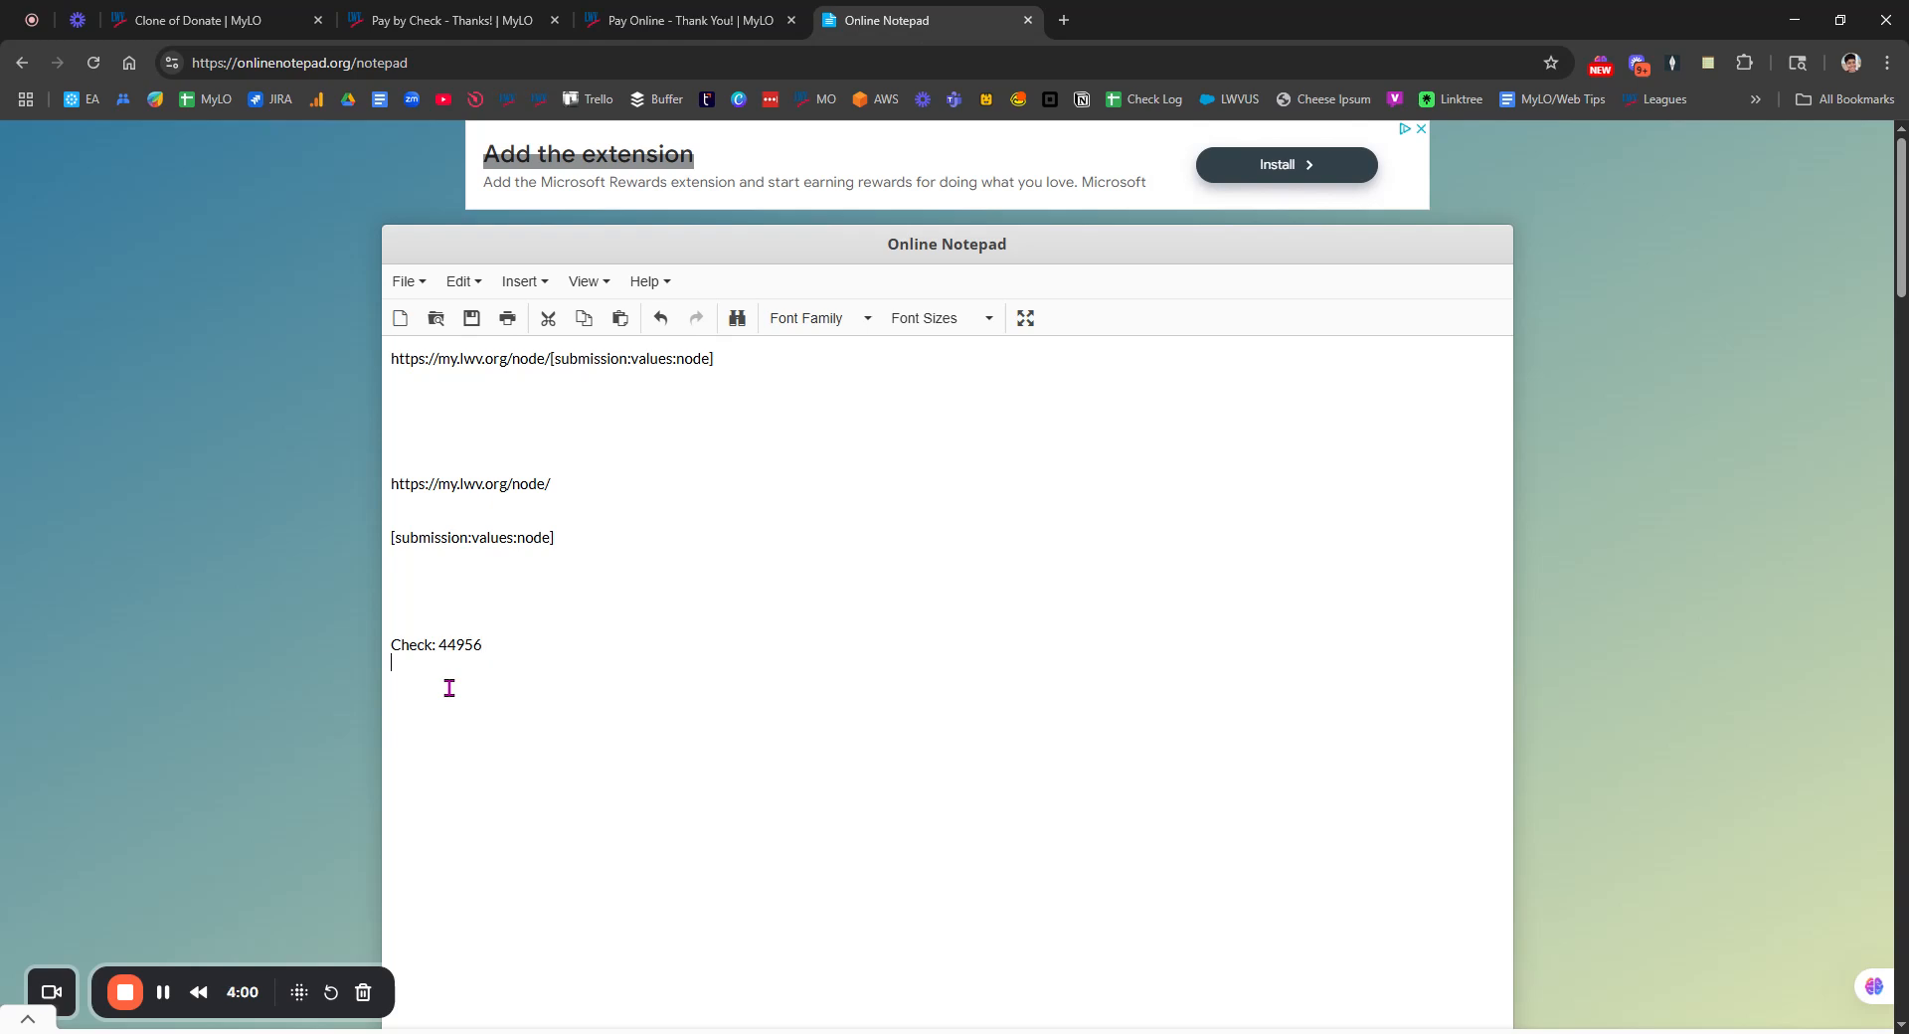
type("https://my.lwv.org/node/55272/edit")
Step: Replace the pasted Pay Online address with the note "Online: 55292"
double_click(577, 664)
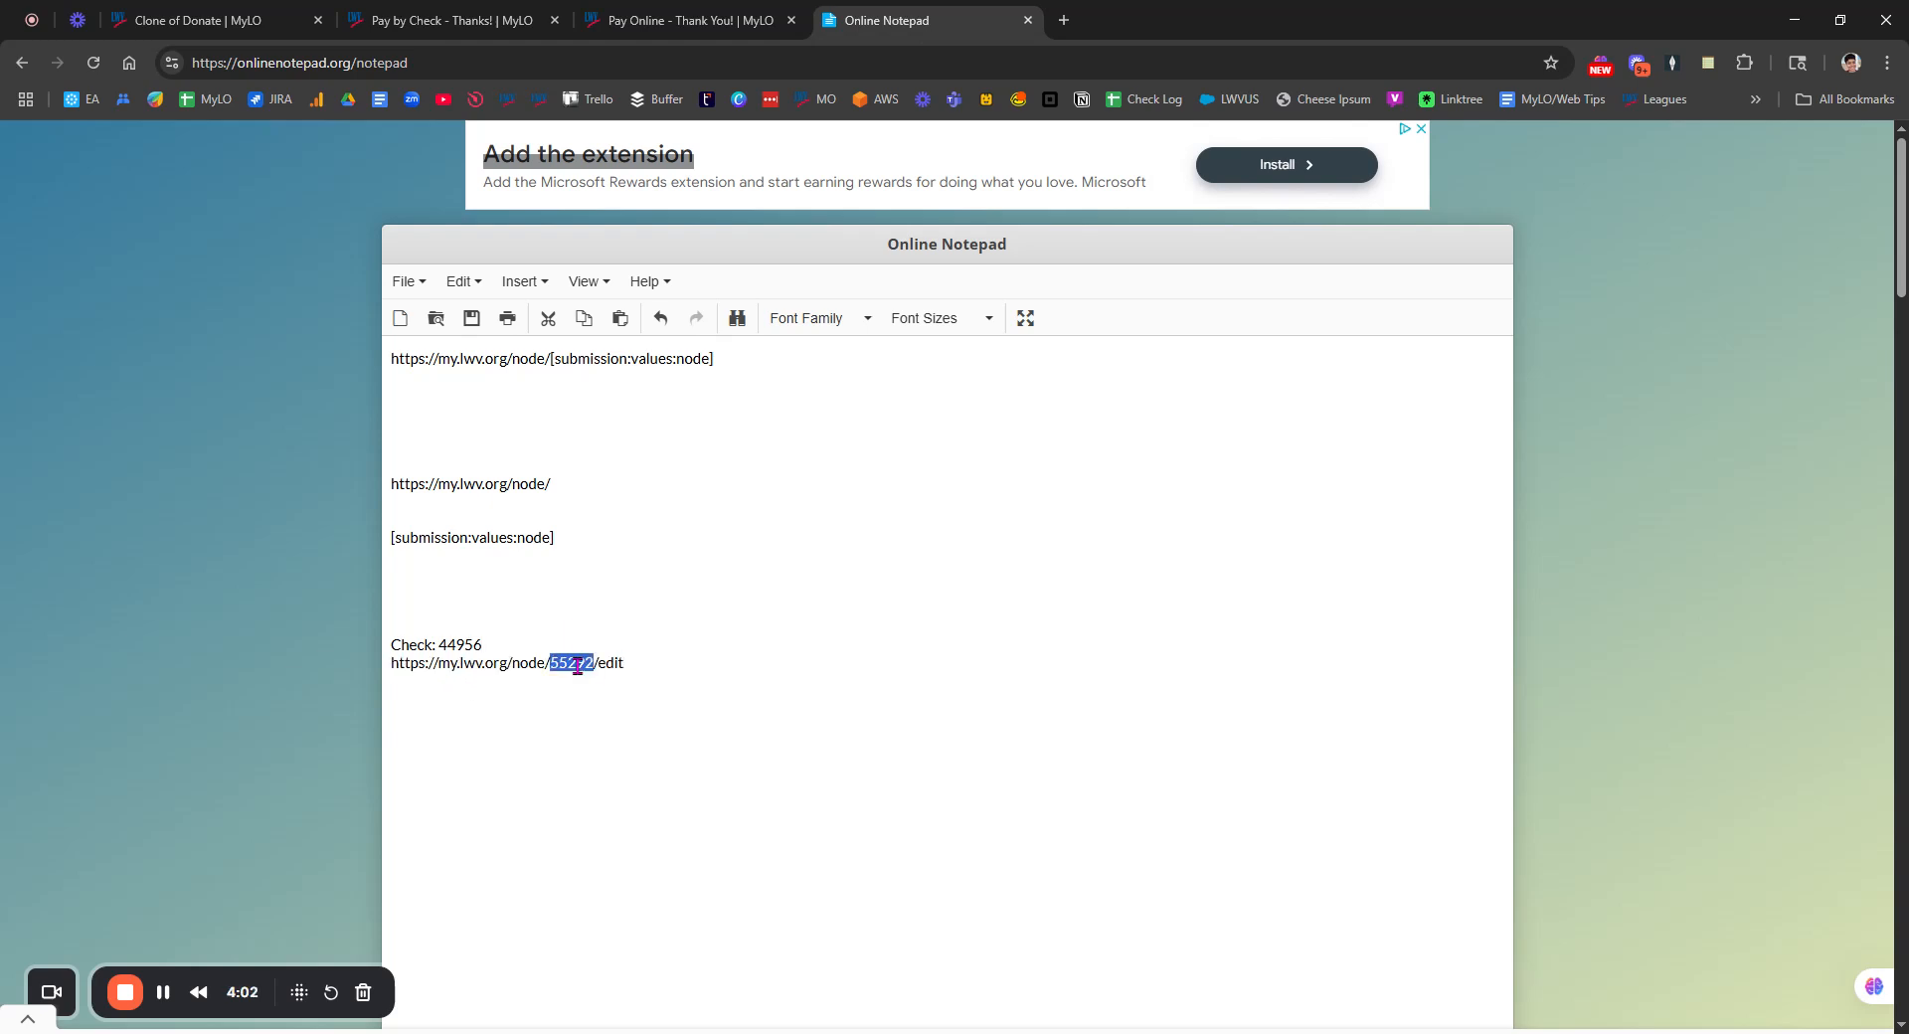
key("BackSpace")
left_click_drag(582, 665, 376, 666)
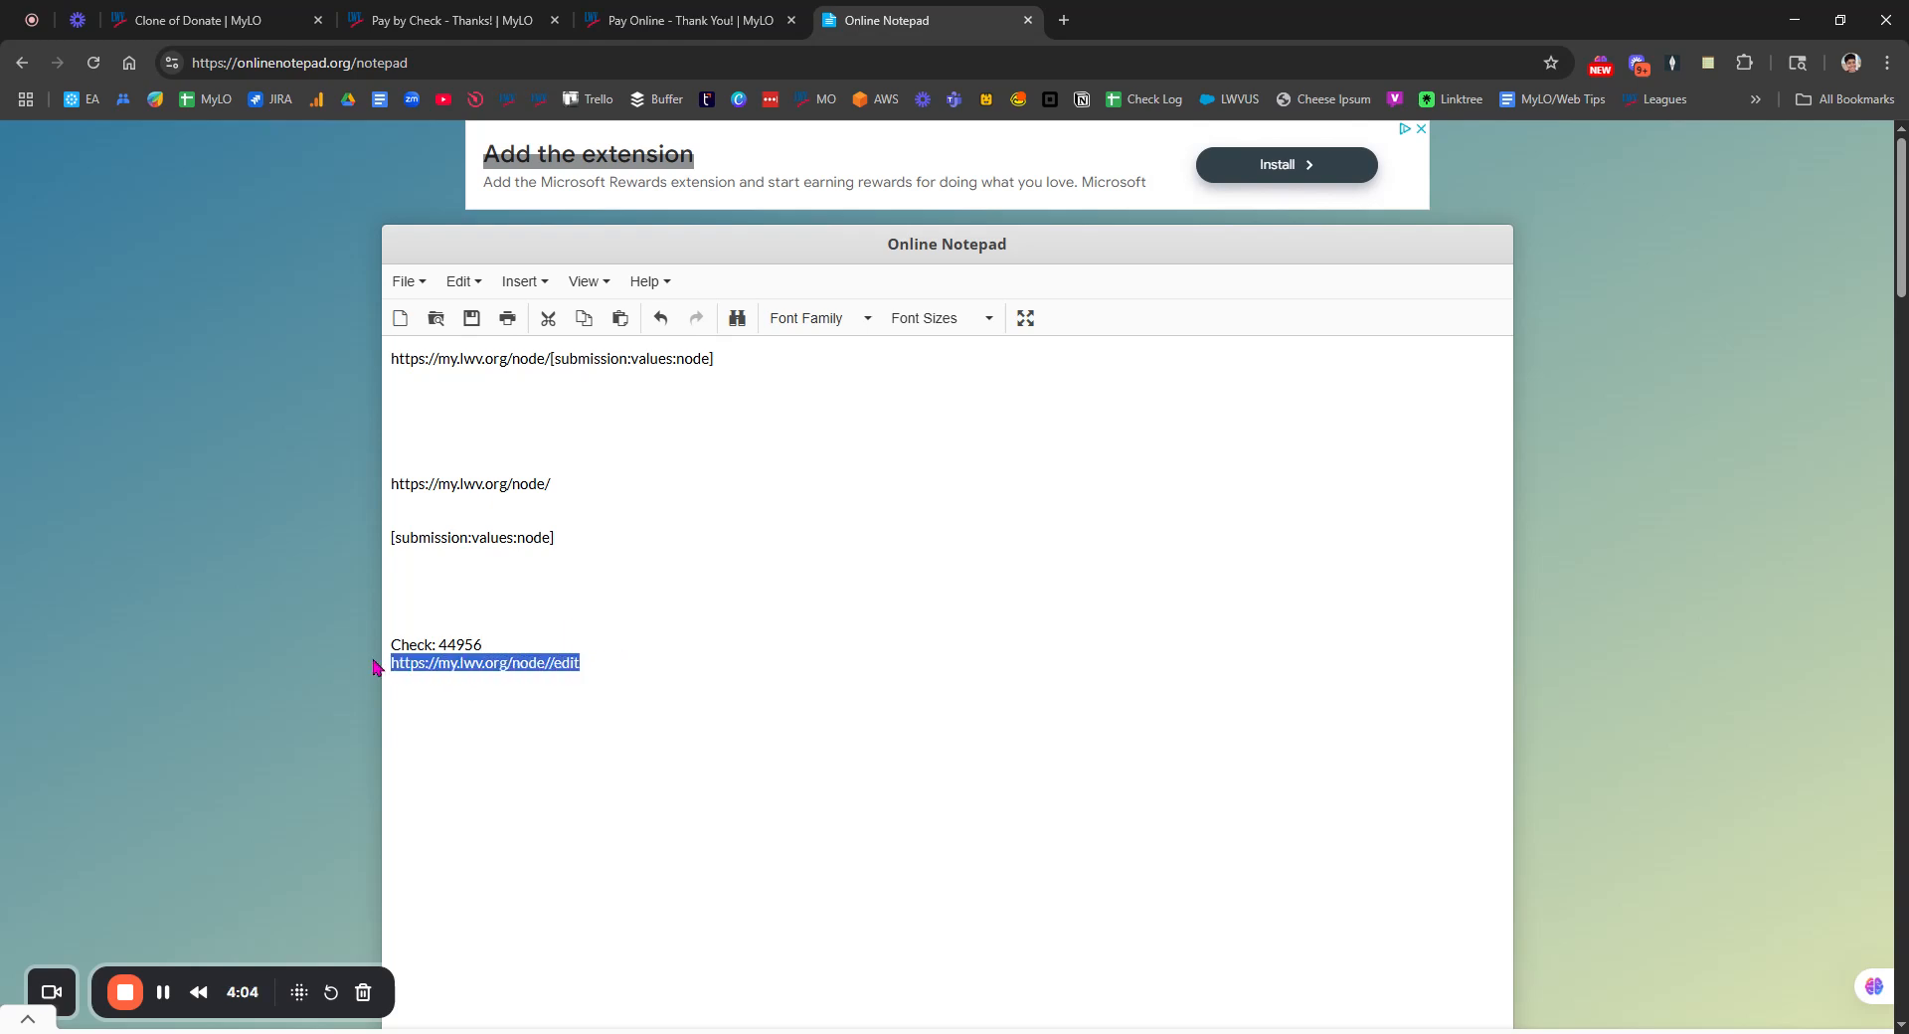
key("ctrl+x")
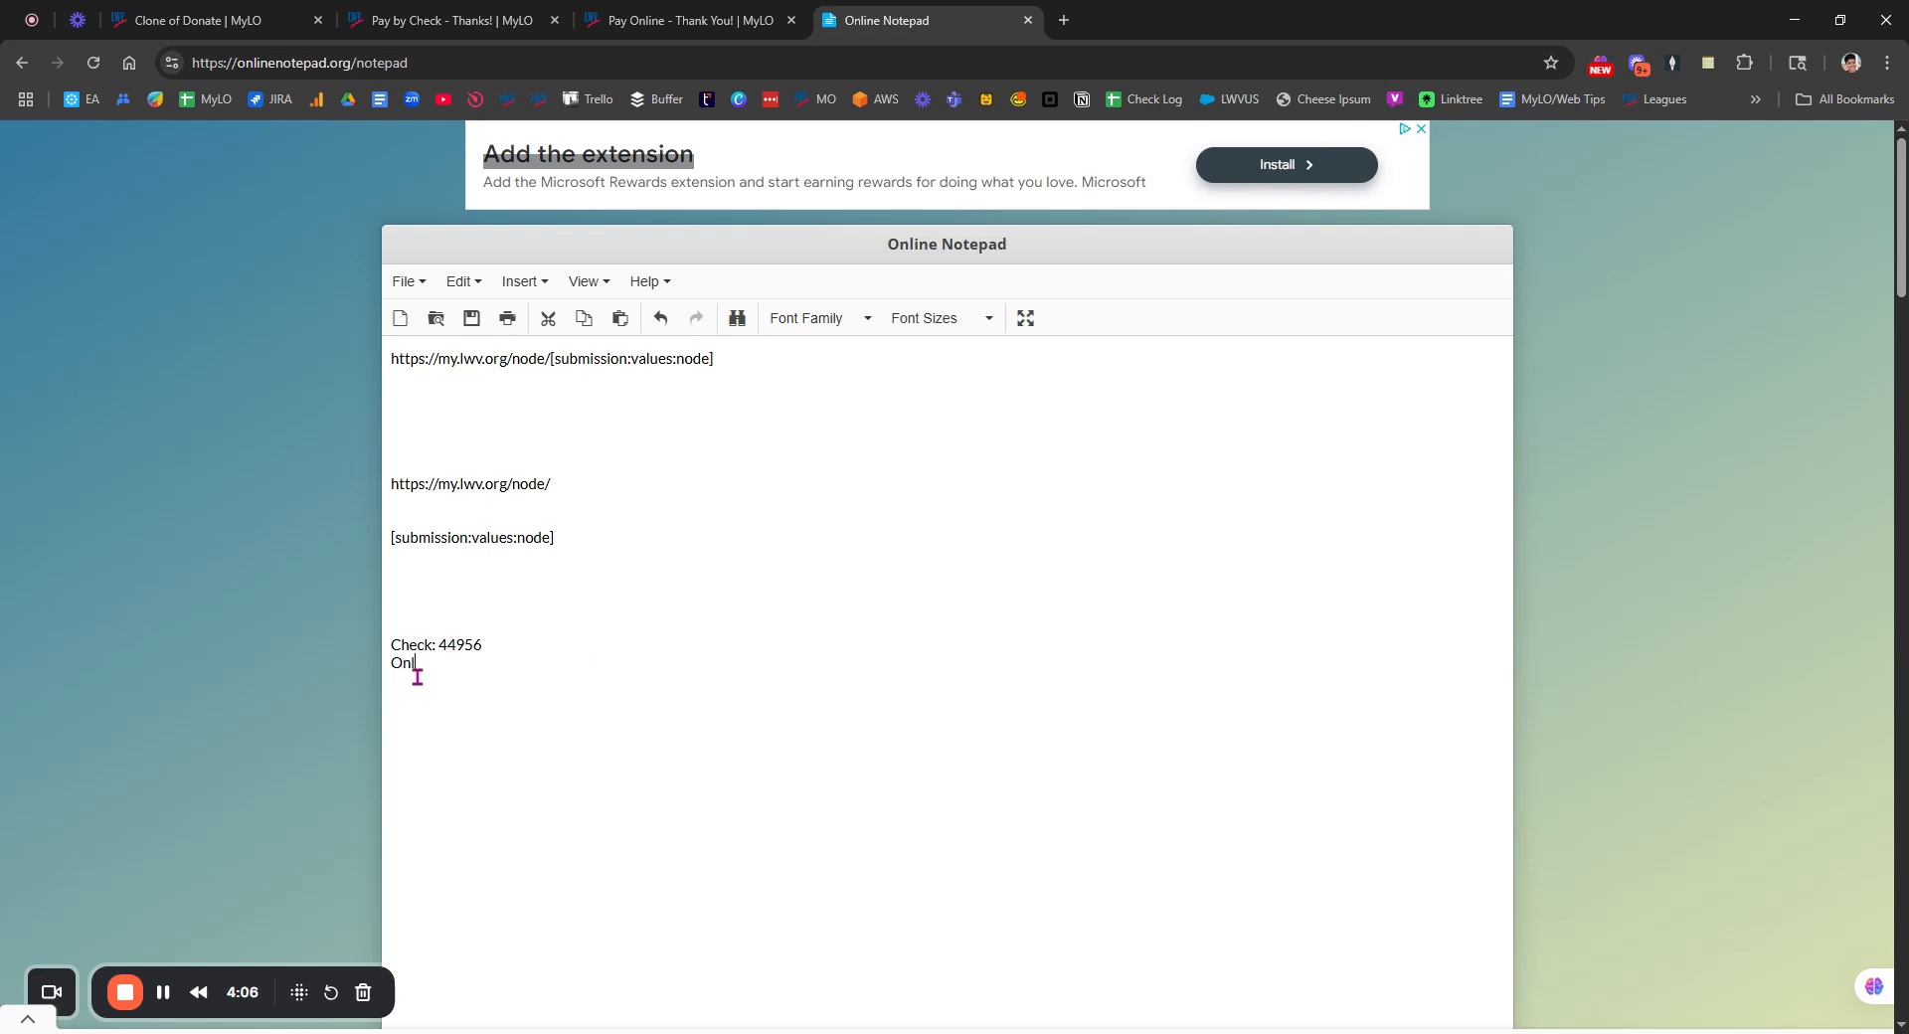
type("Online: 55292")
Step: Compare the token-based redirect URL and its base address in the notes with the Pay Online page's own address and content
left_click_drag(393, 365, 732, 357)
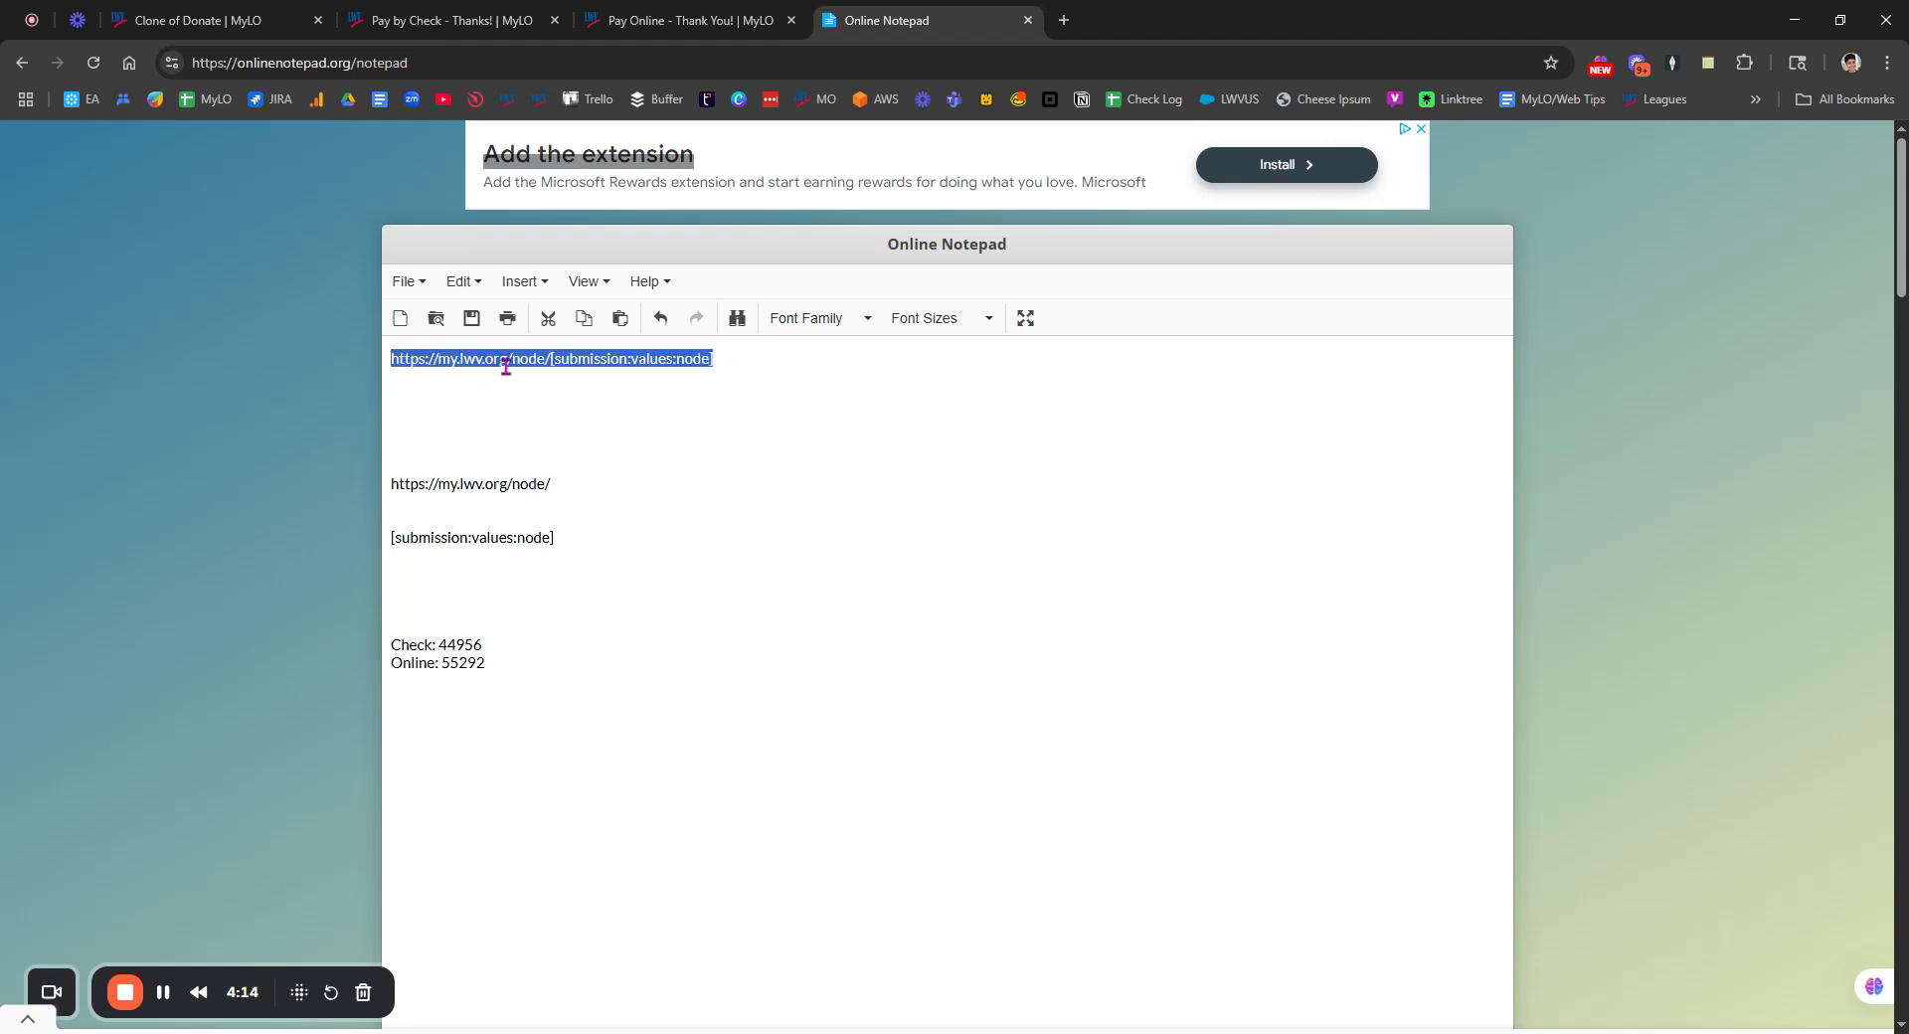
left_click_drag(563, 487, 377, 496)
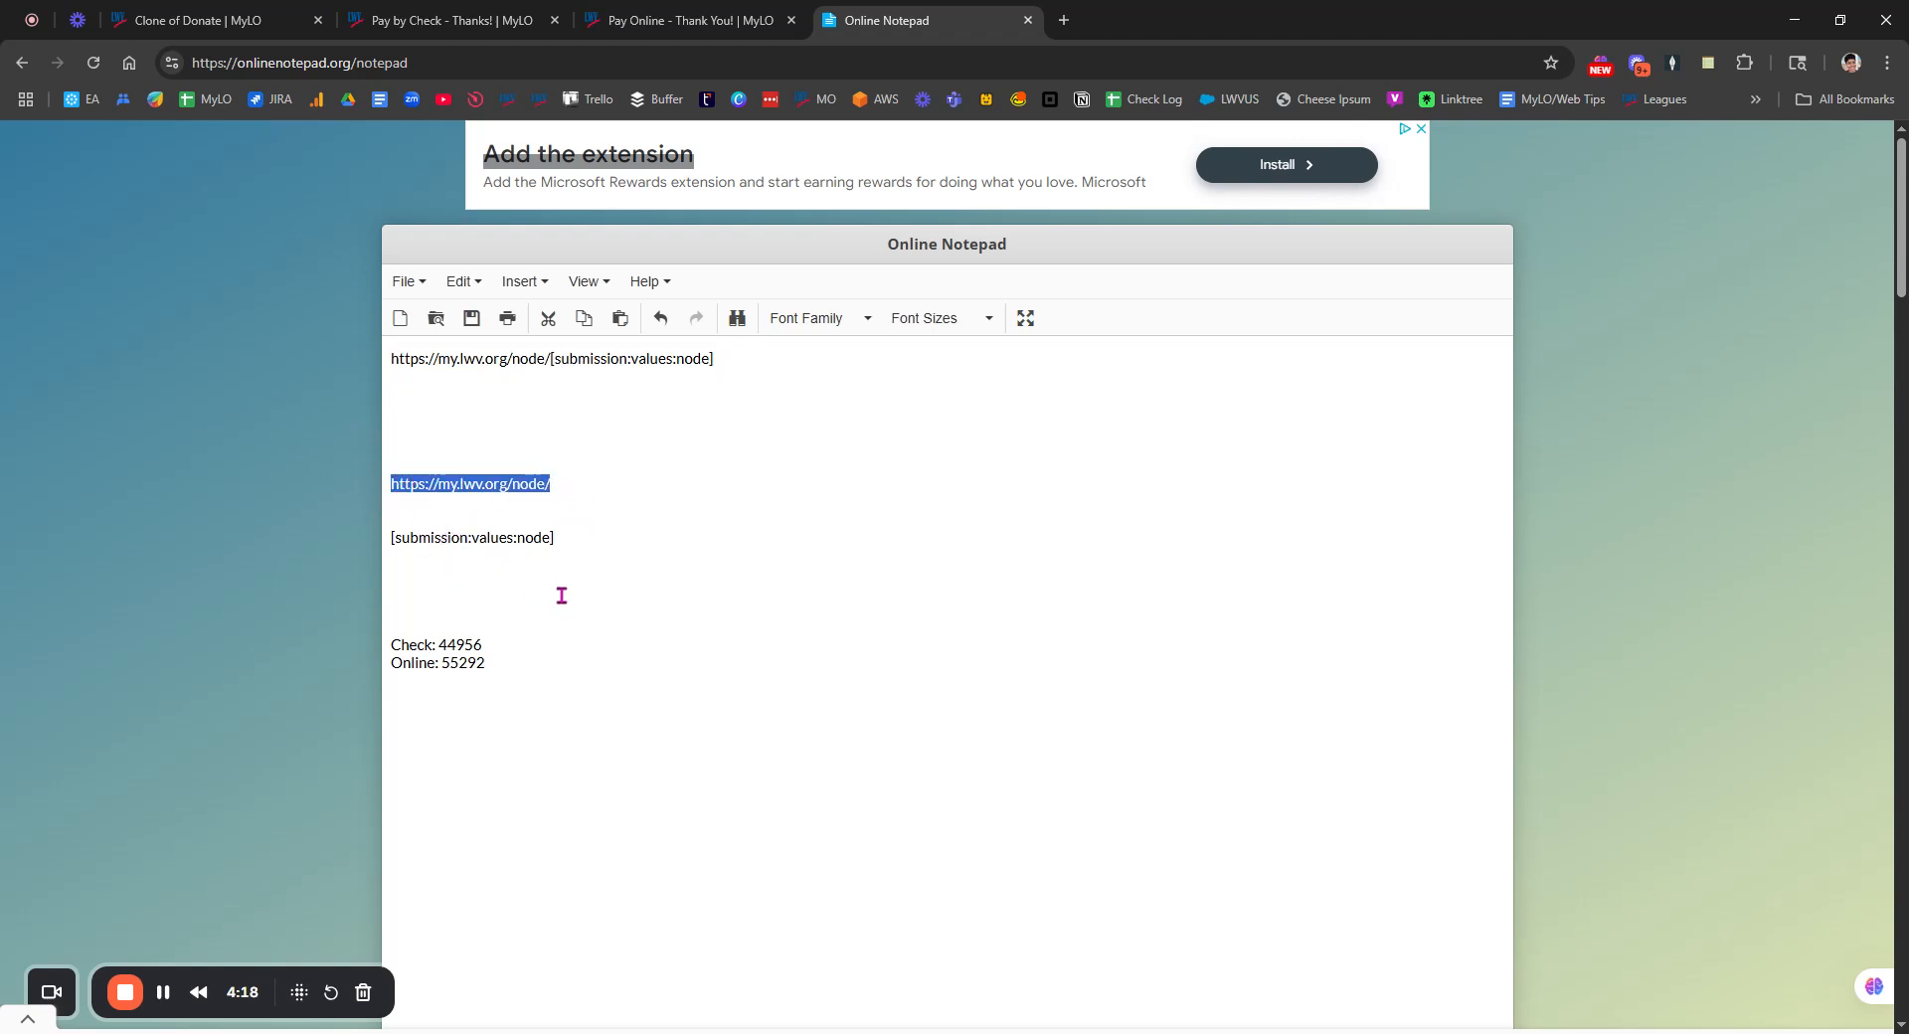
left_click(567, 487)
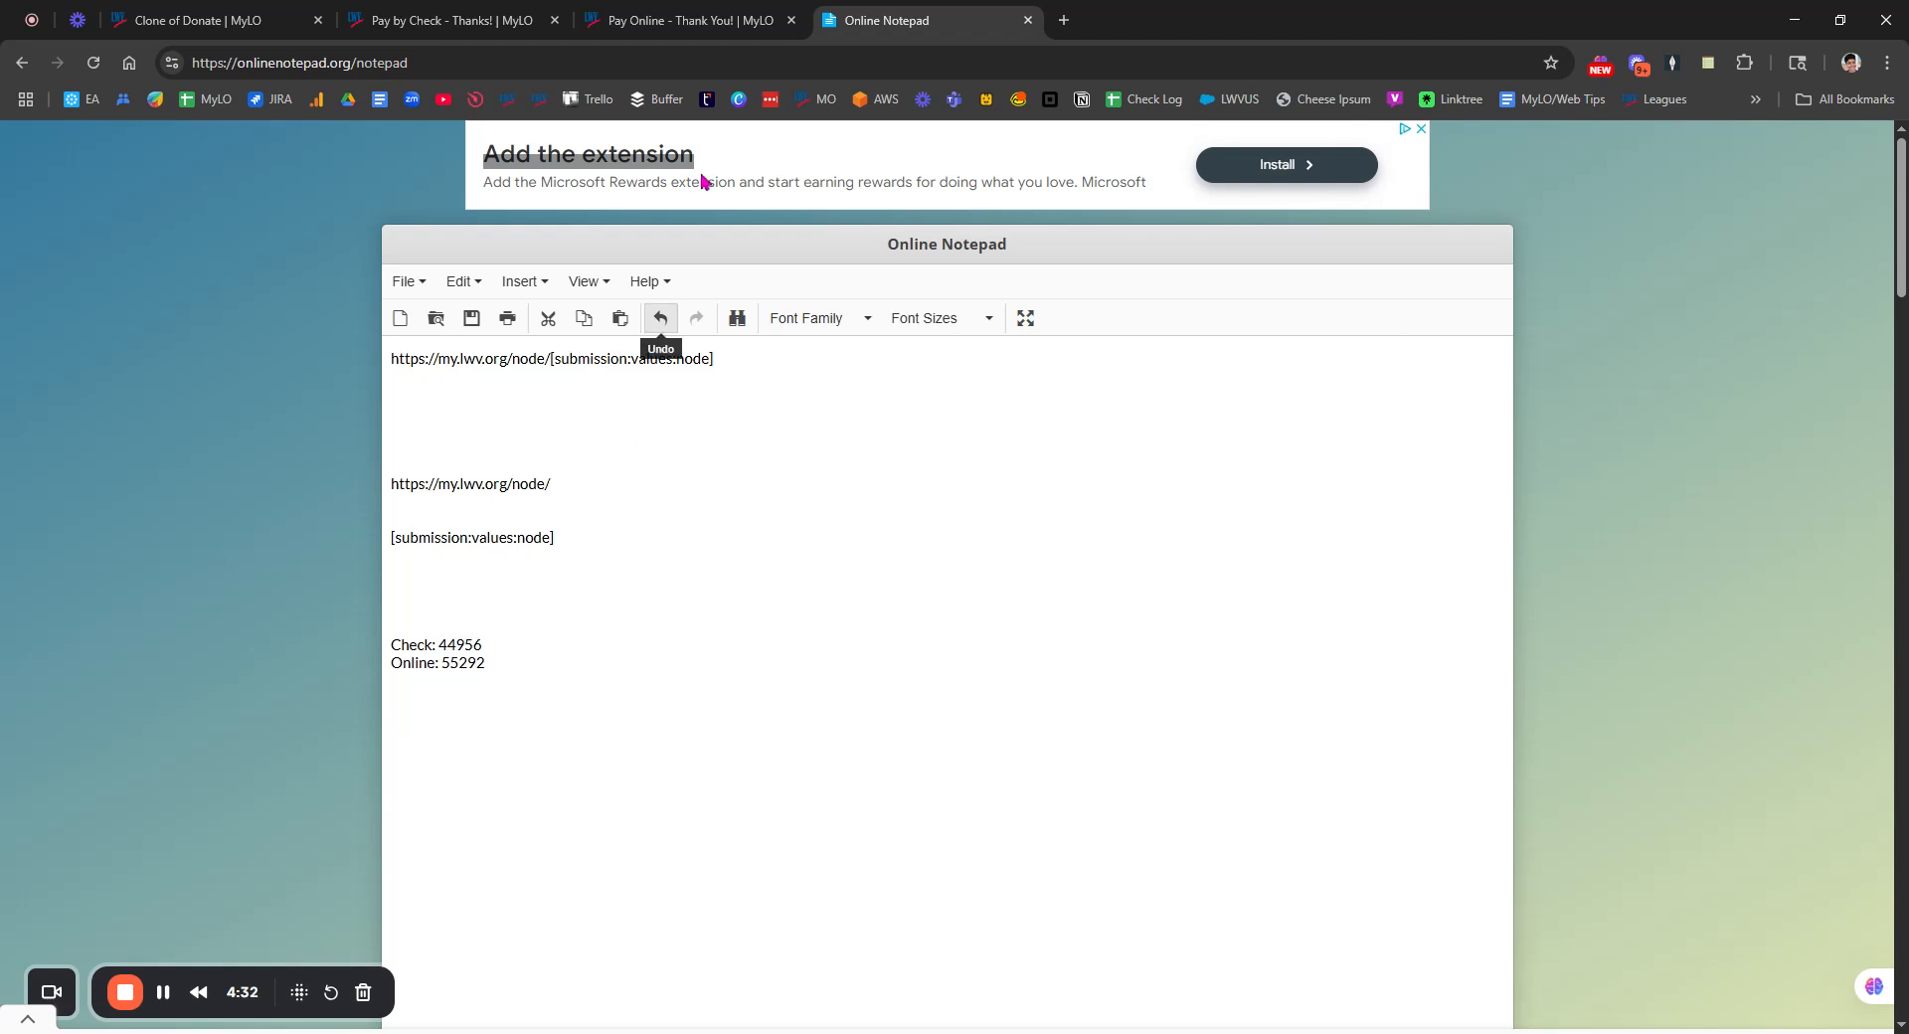
left_click(646, 18)
left_click(429, 66)
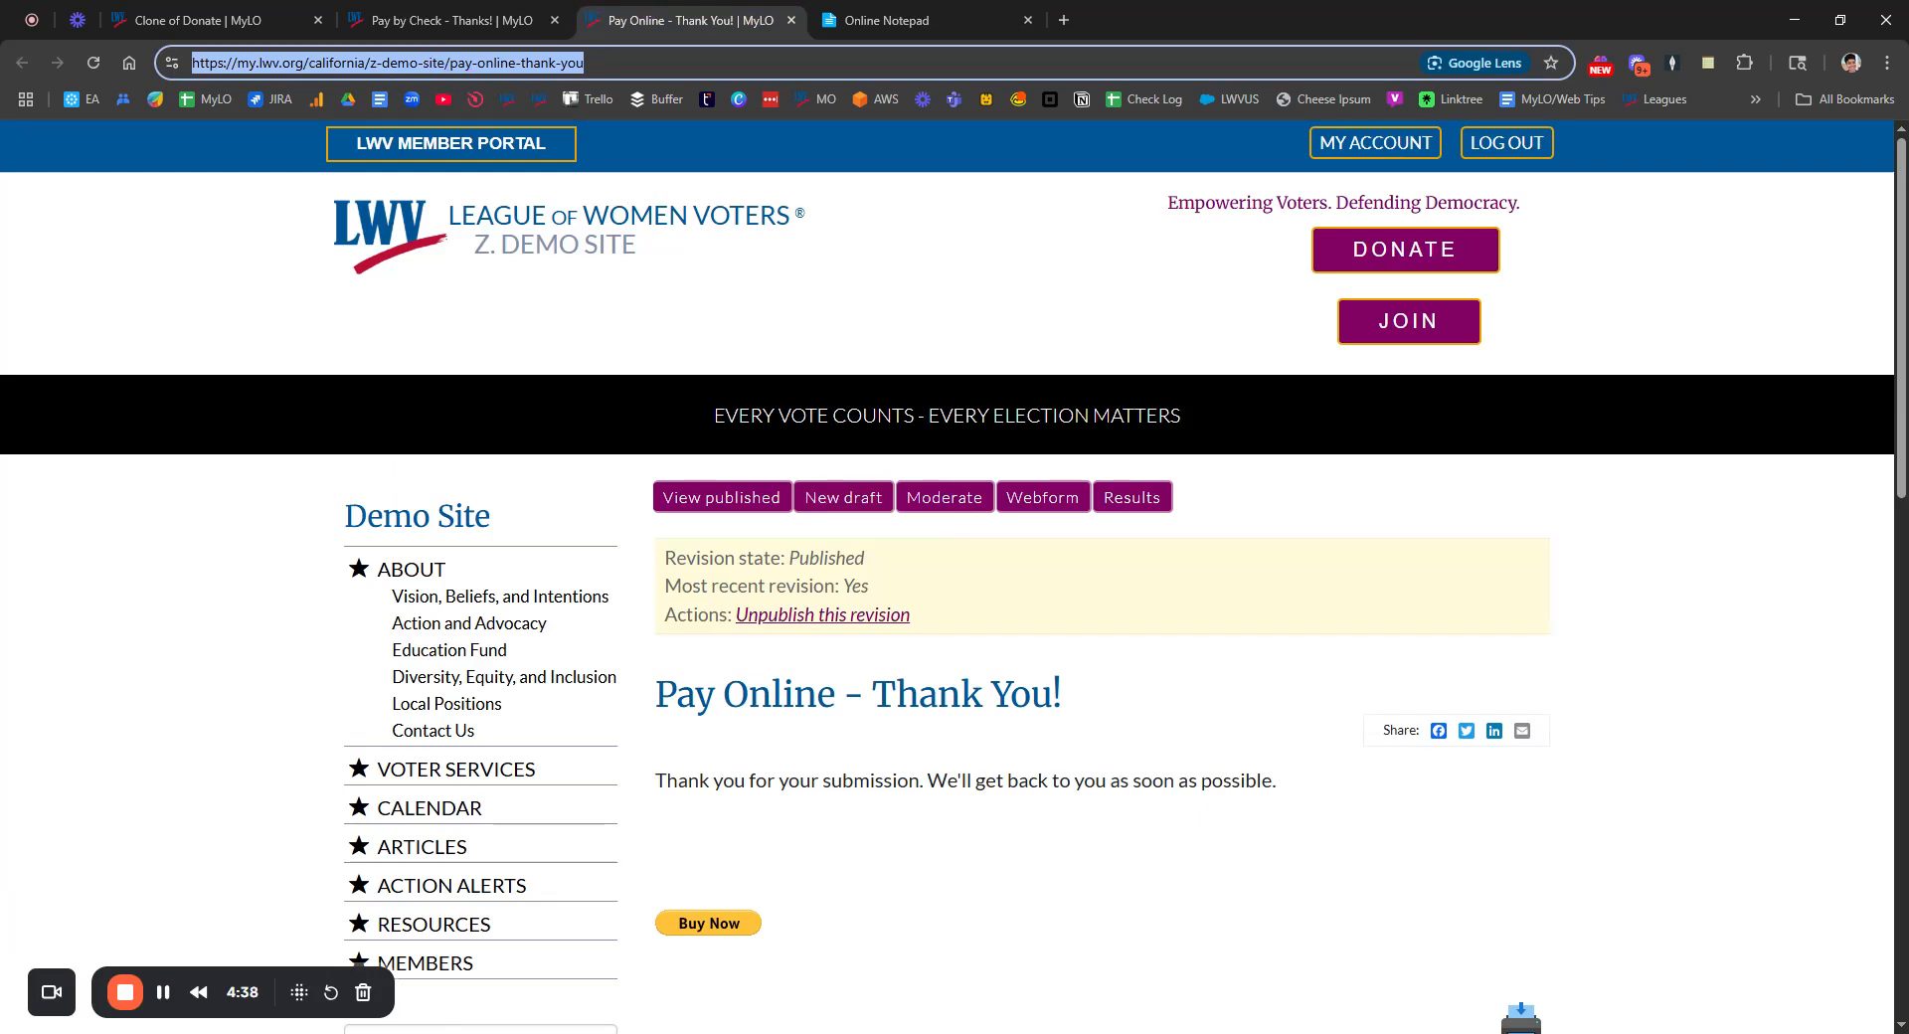
left_click_drag(696, 694, 1095, 781)
left_click(895, 22)
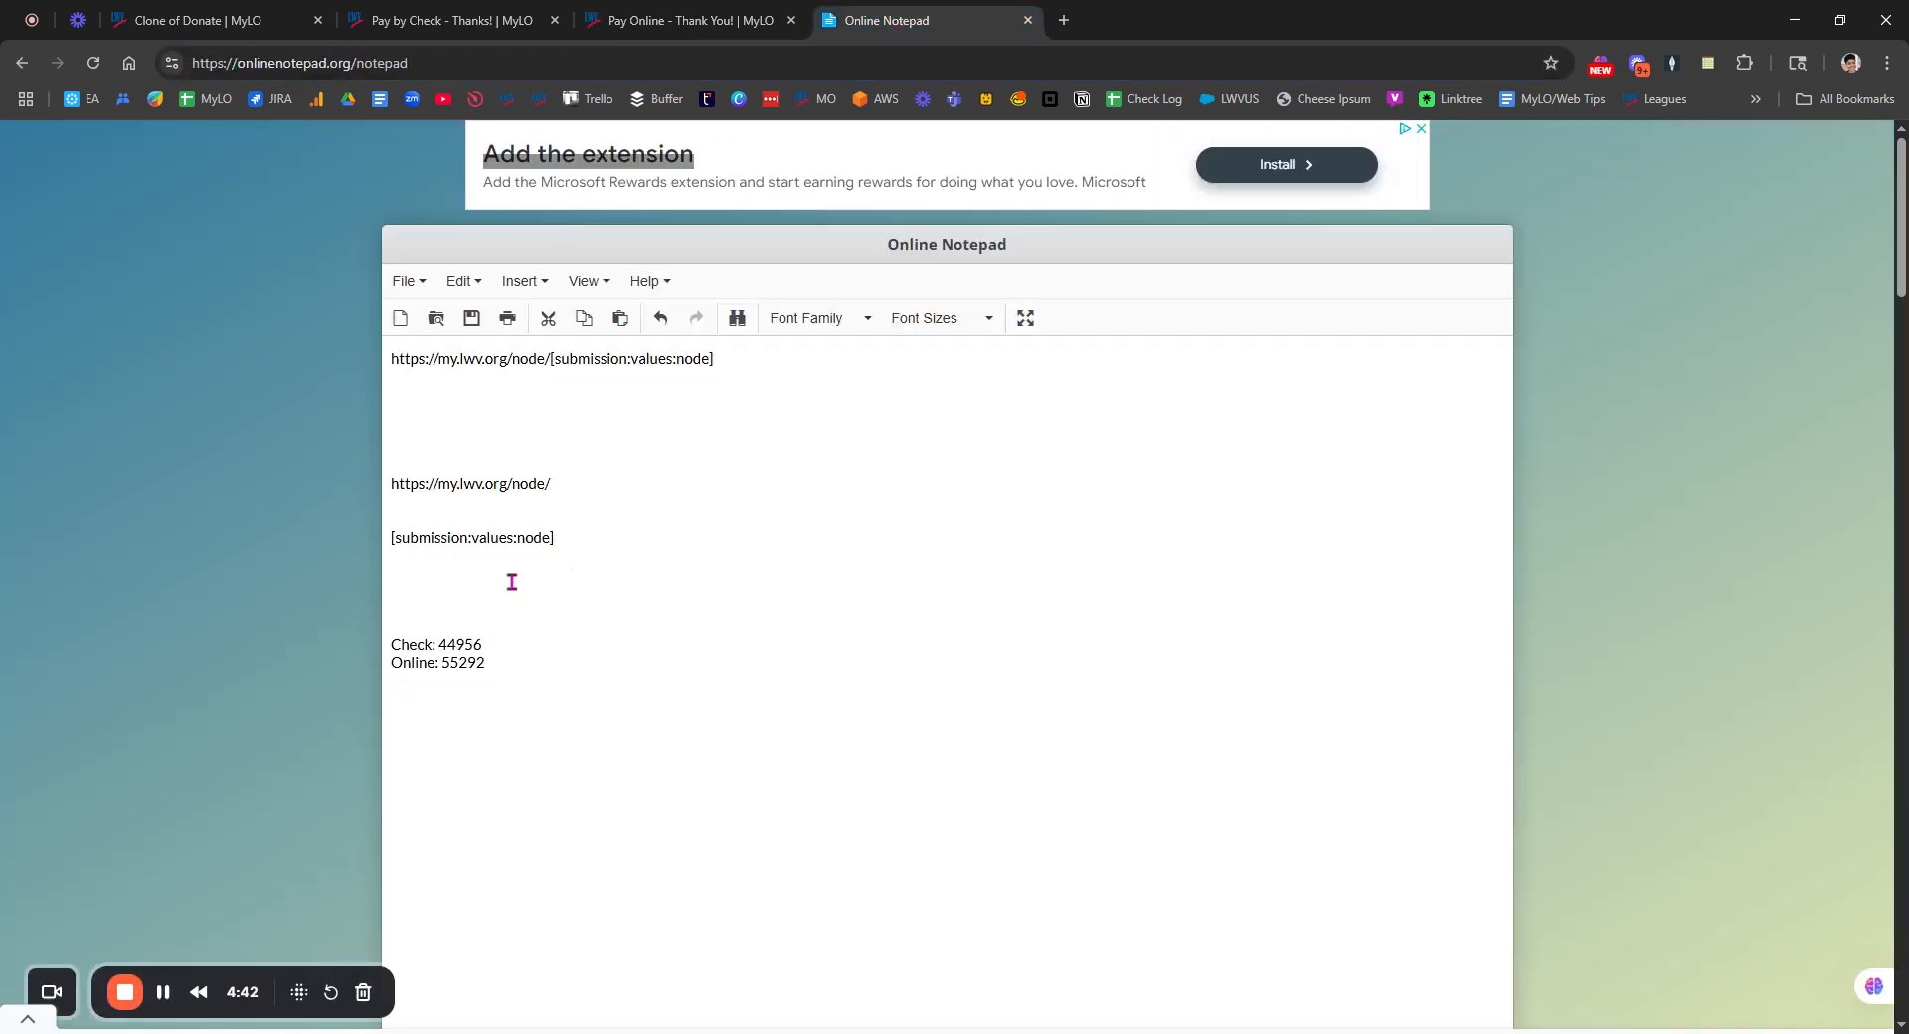
Step: Examine how the base address, the [submission:values:node] token and the Check and Online node numbers fit together in the notes
left_click_drag(548, 484, 384, 481)
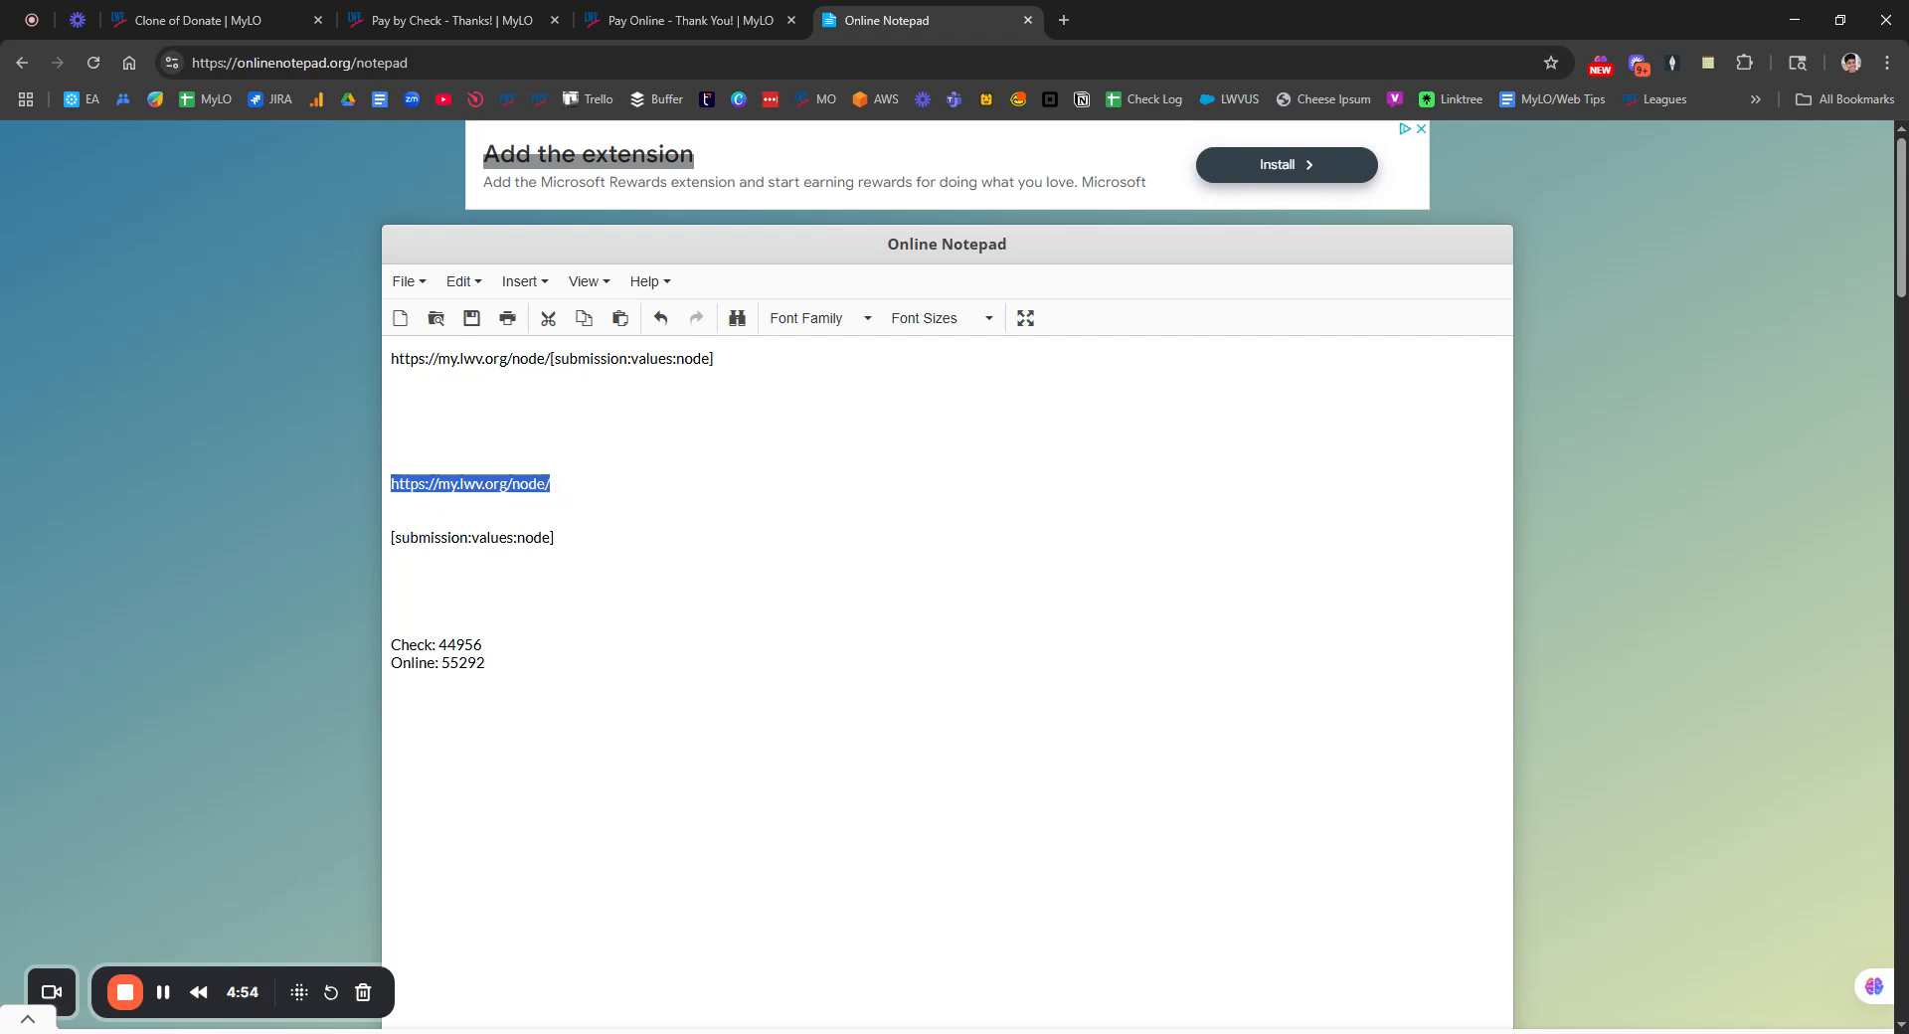
double_click(456, 643)
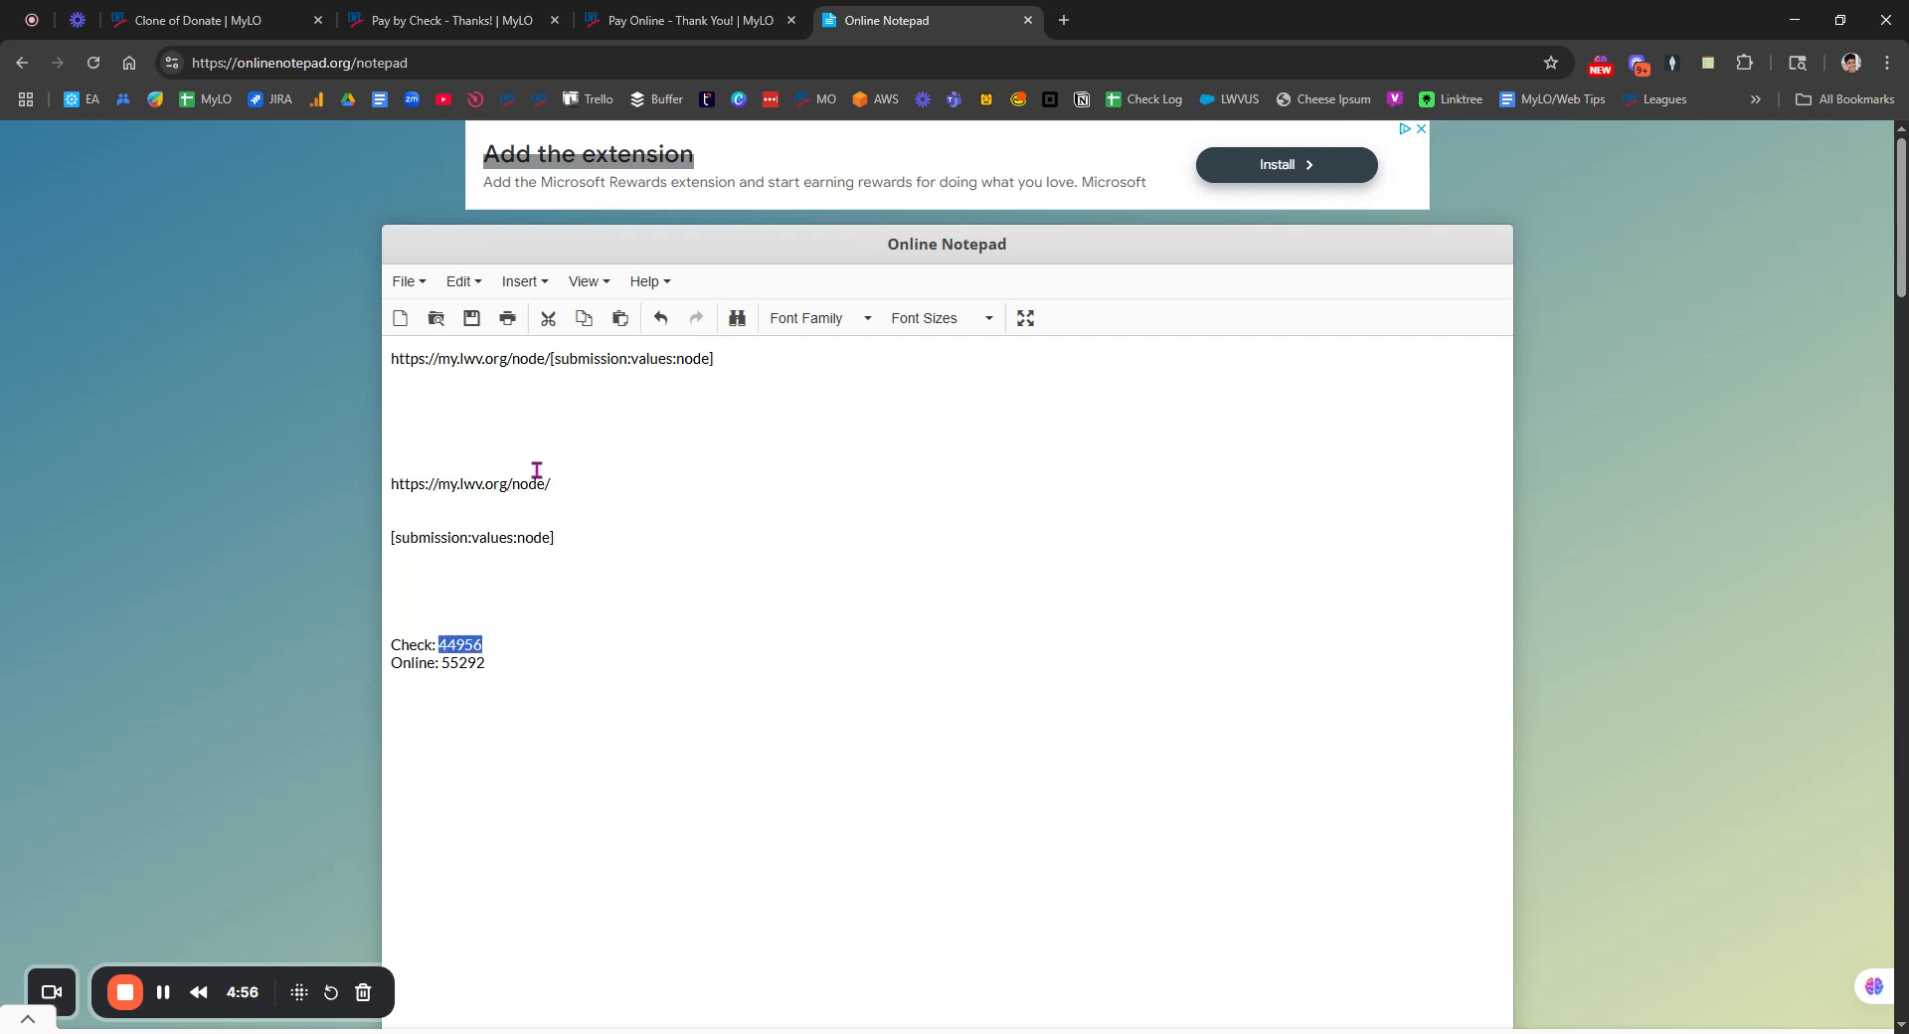
left_click_drag(583, 540, 386, 550)
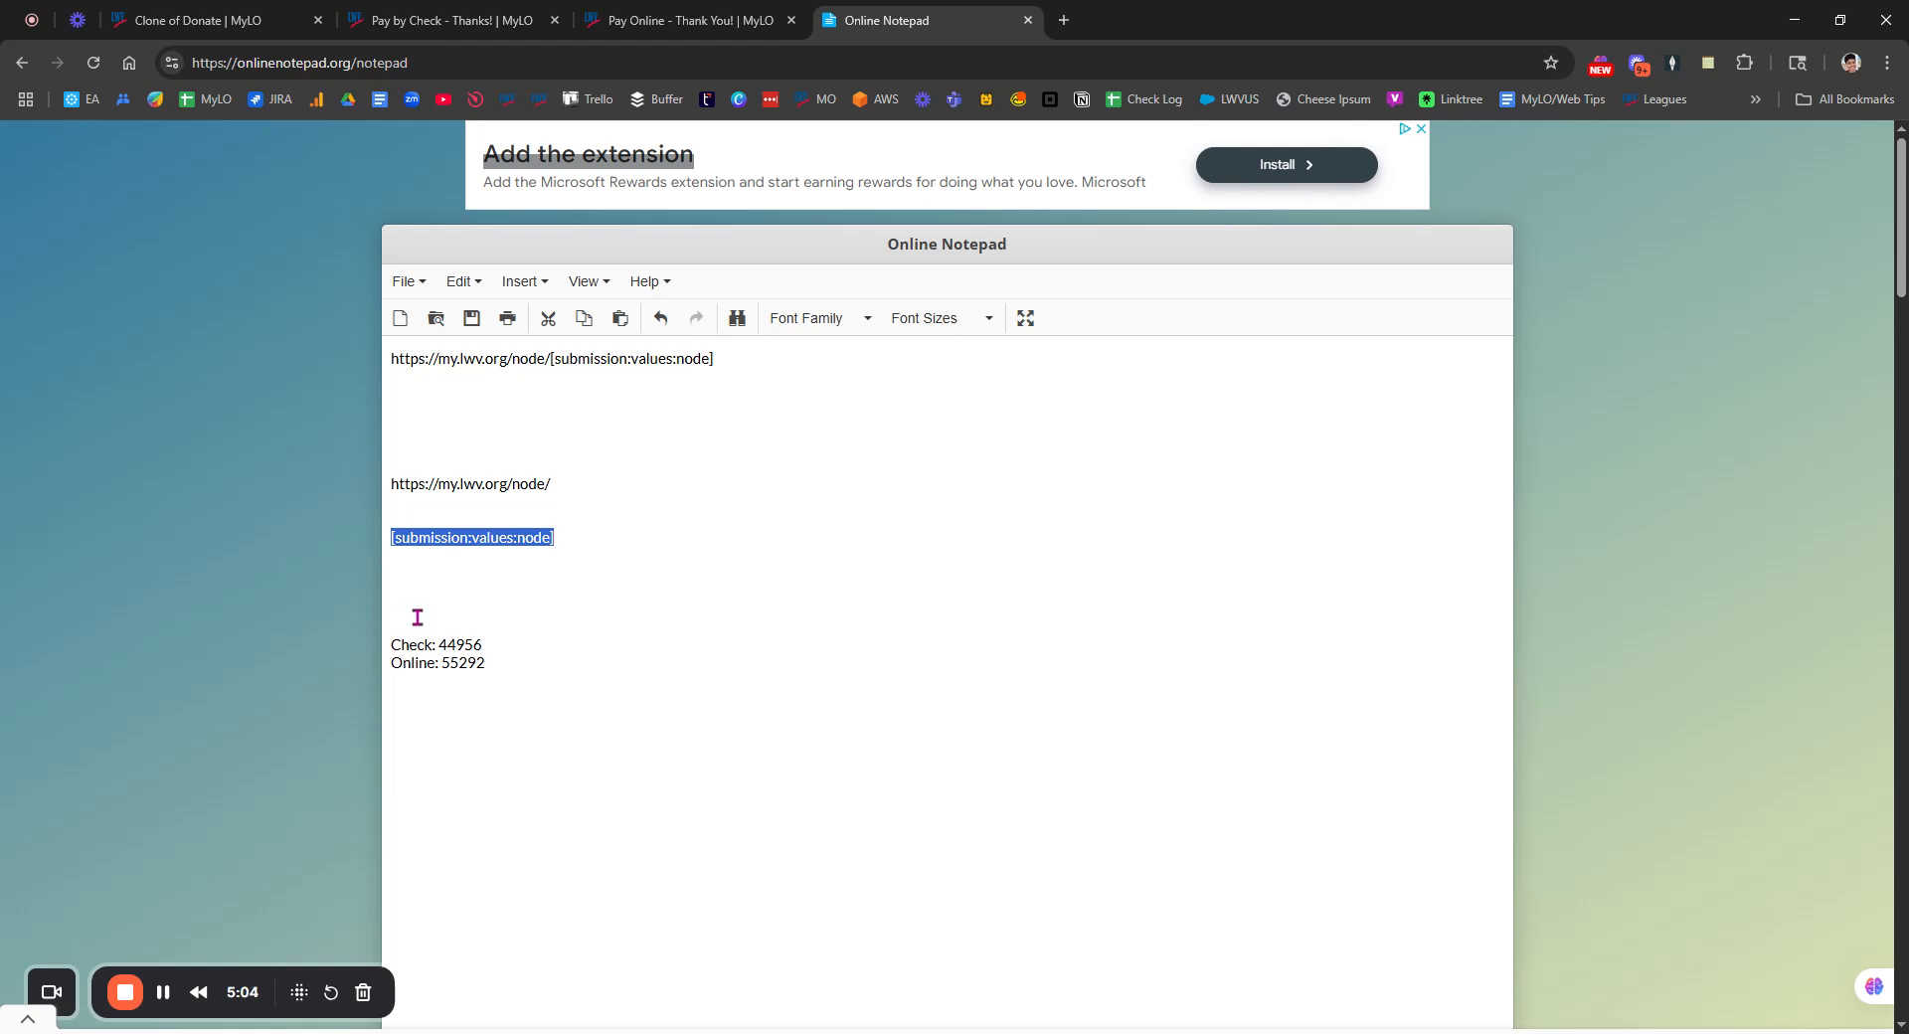
double_click(533, 539)
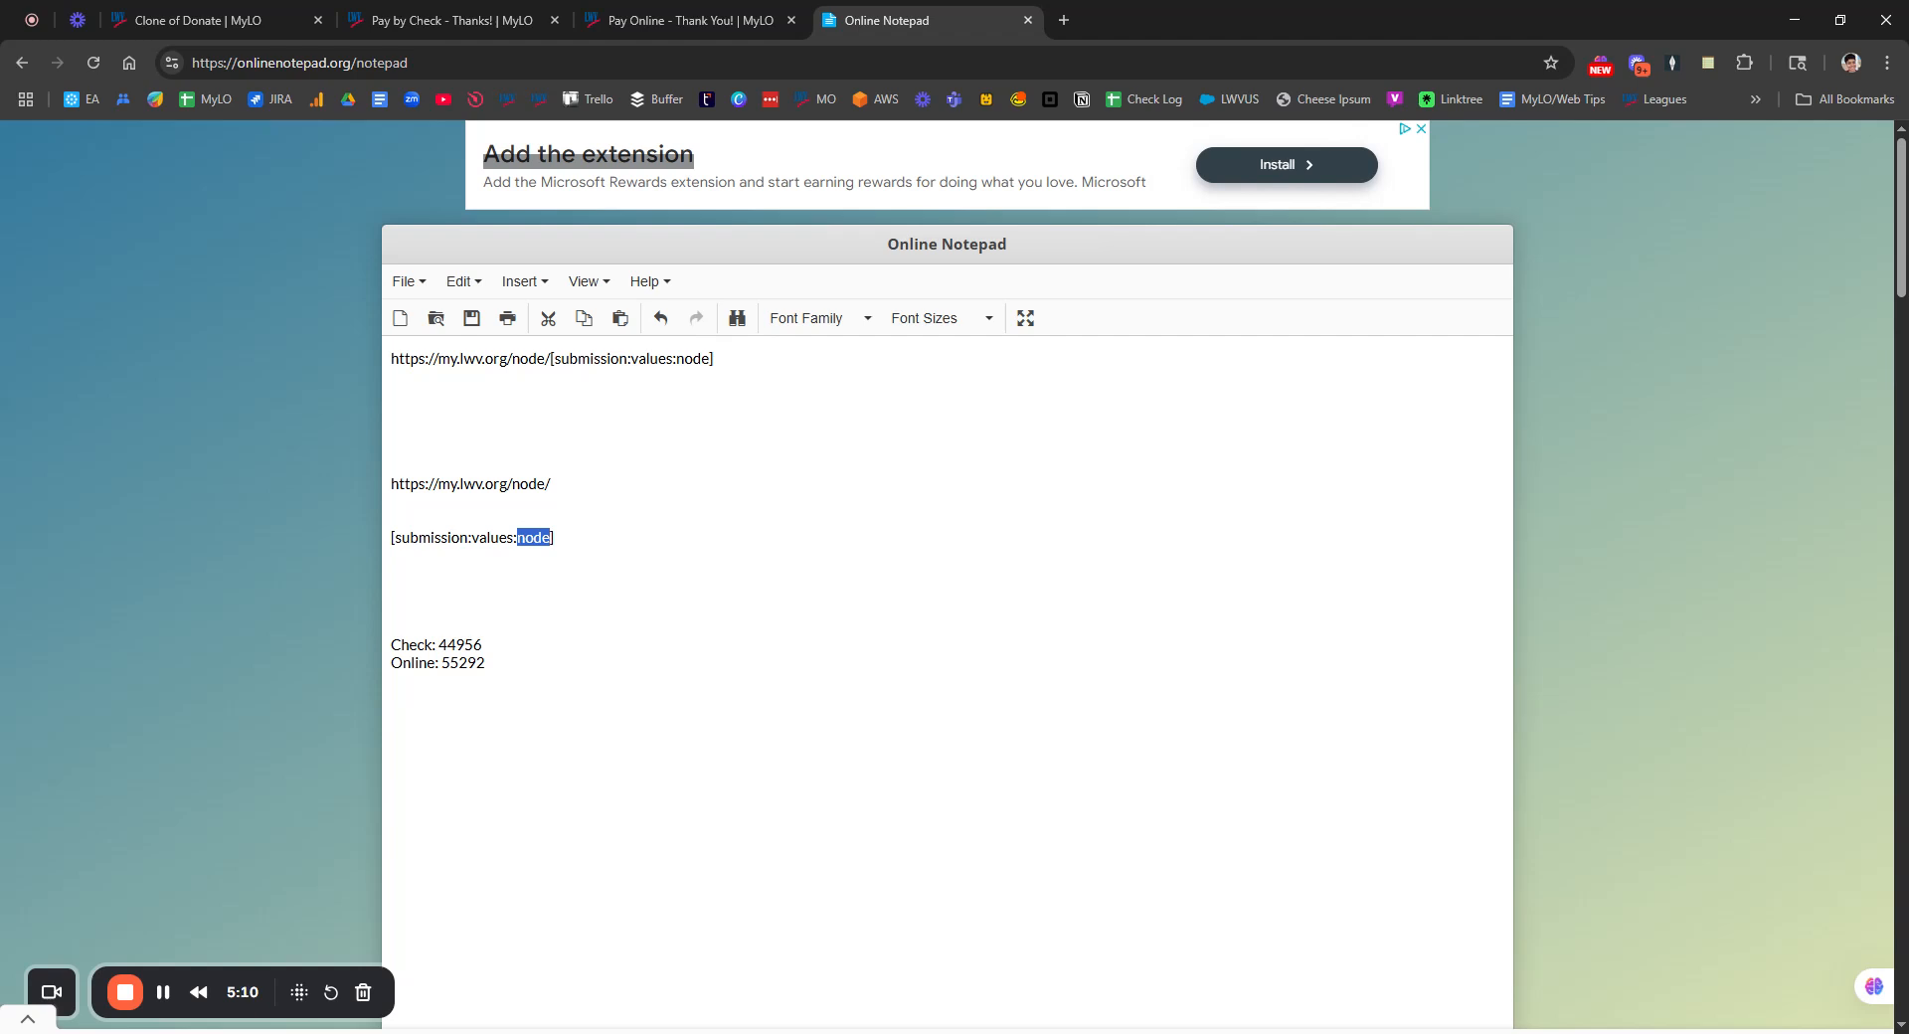
left_click(563, 537)
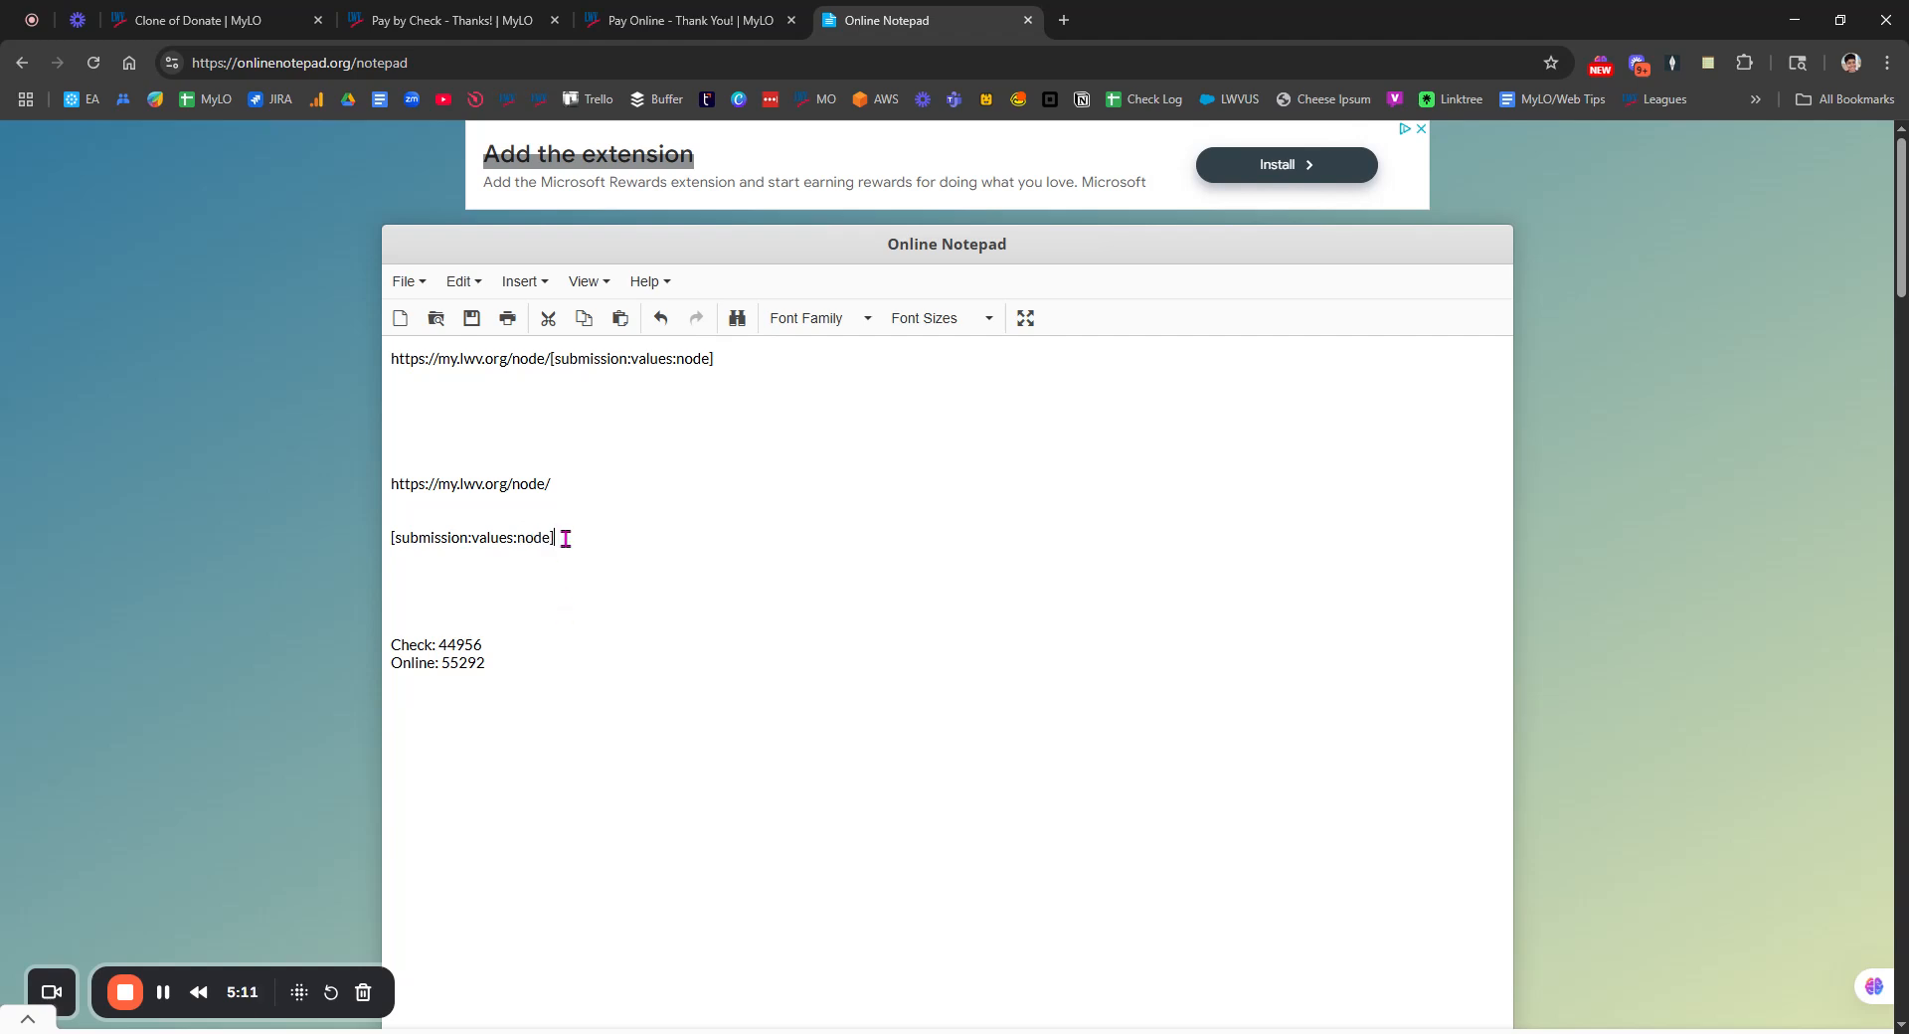
left_click(392, 539, "shift")
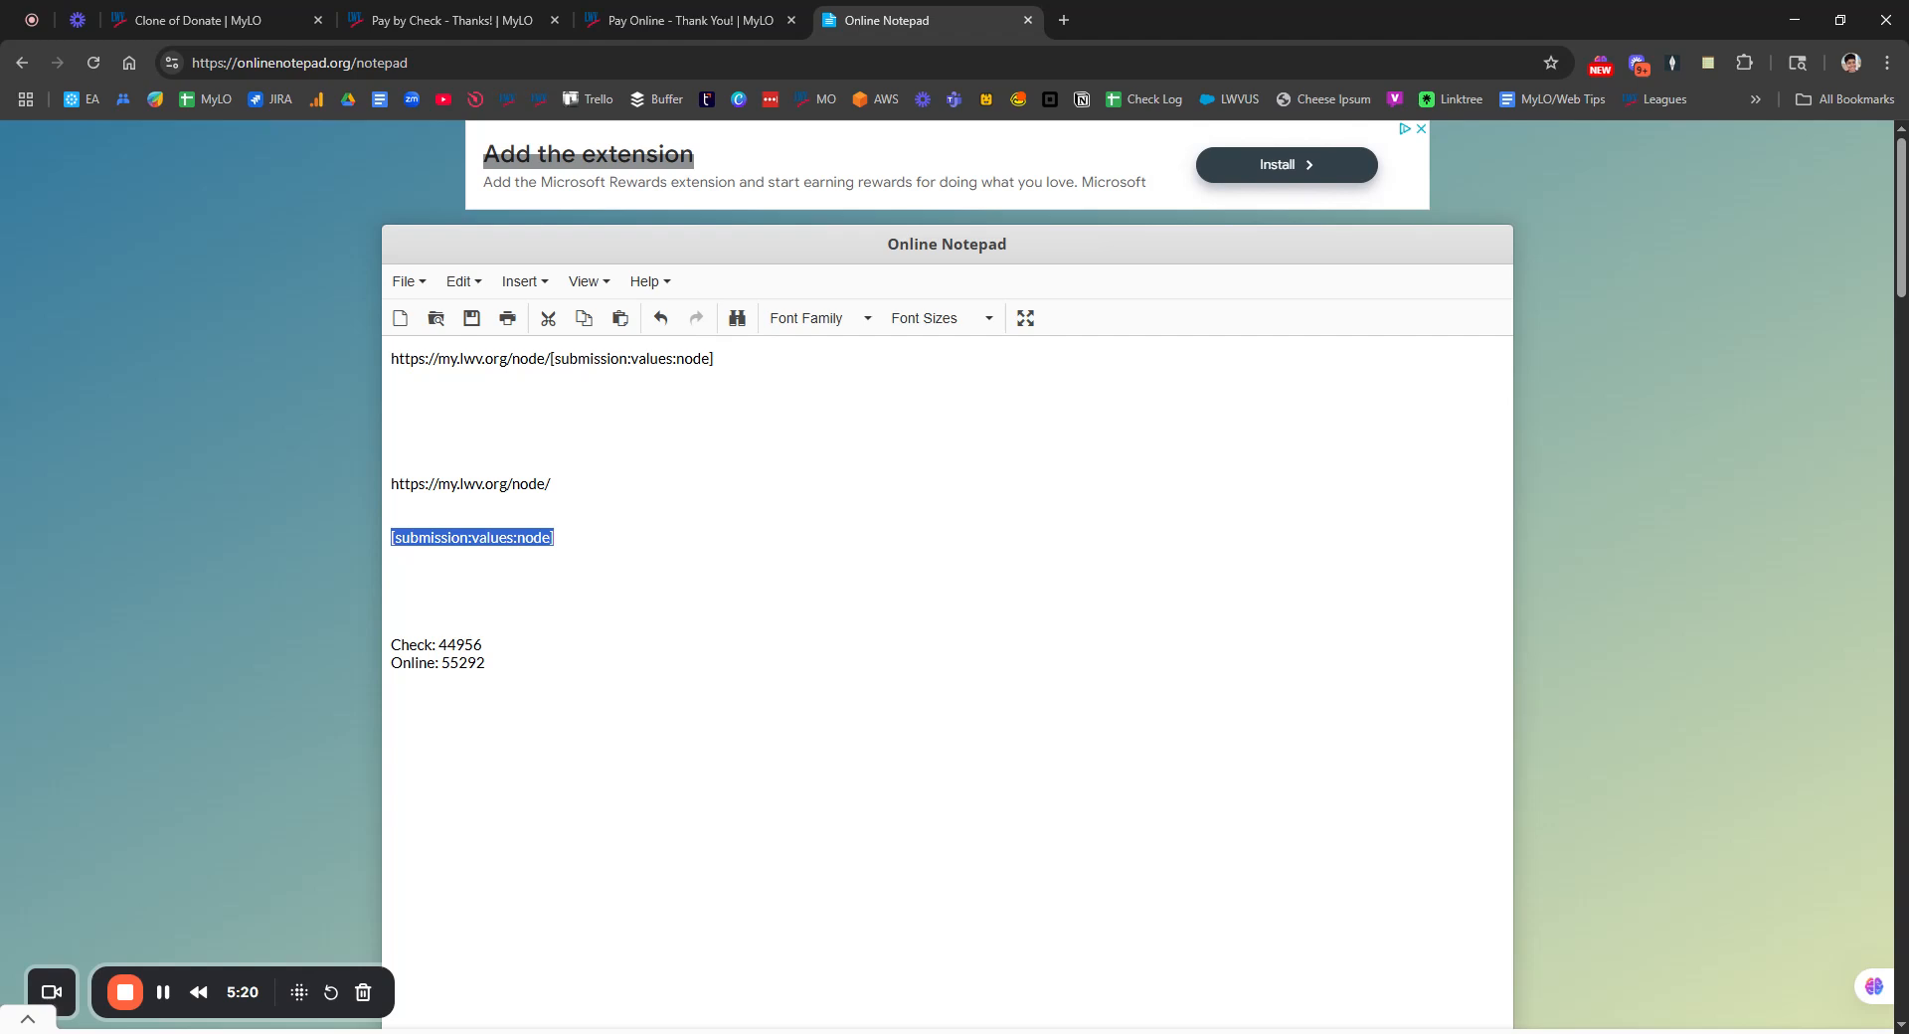
left_click_drag(485, 664, 439, 646)
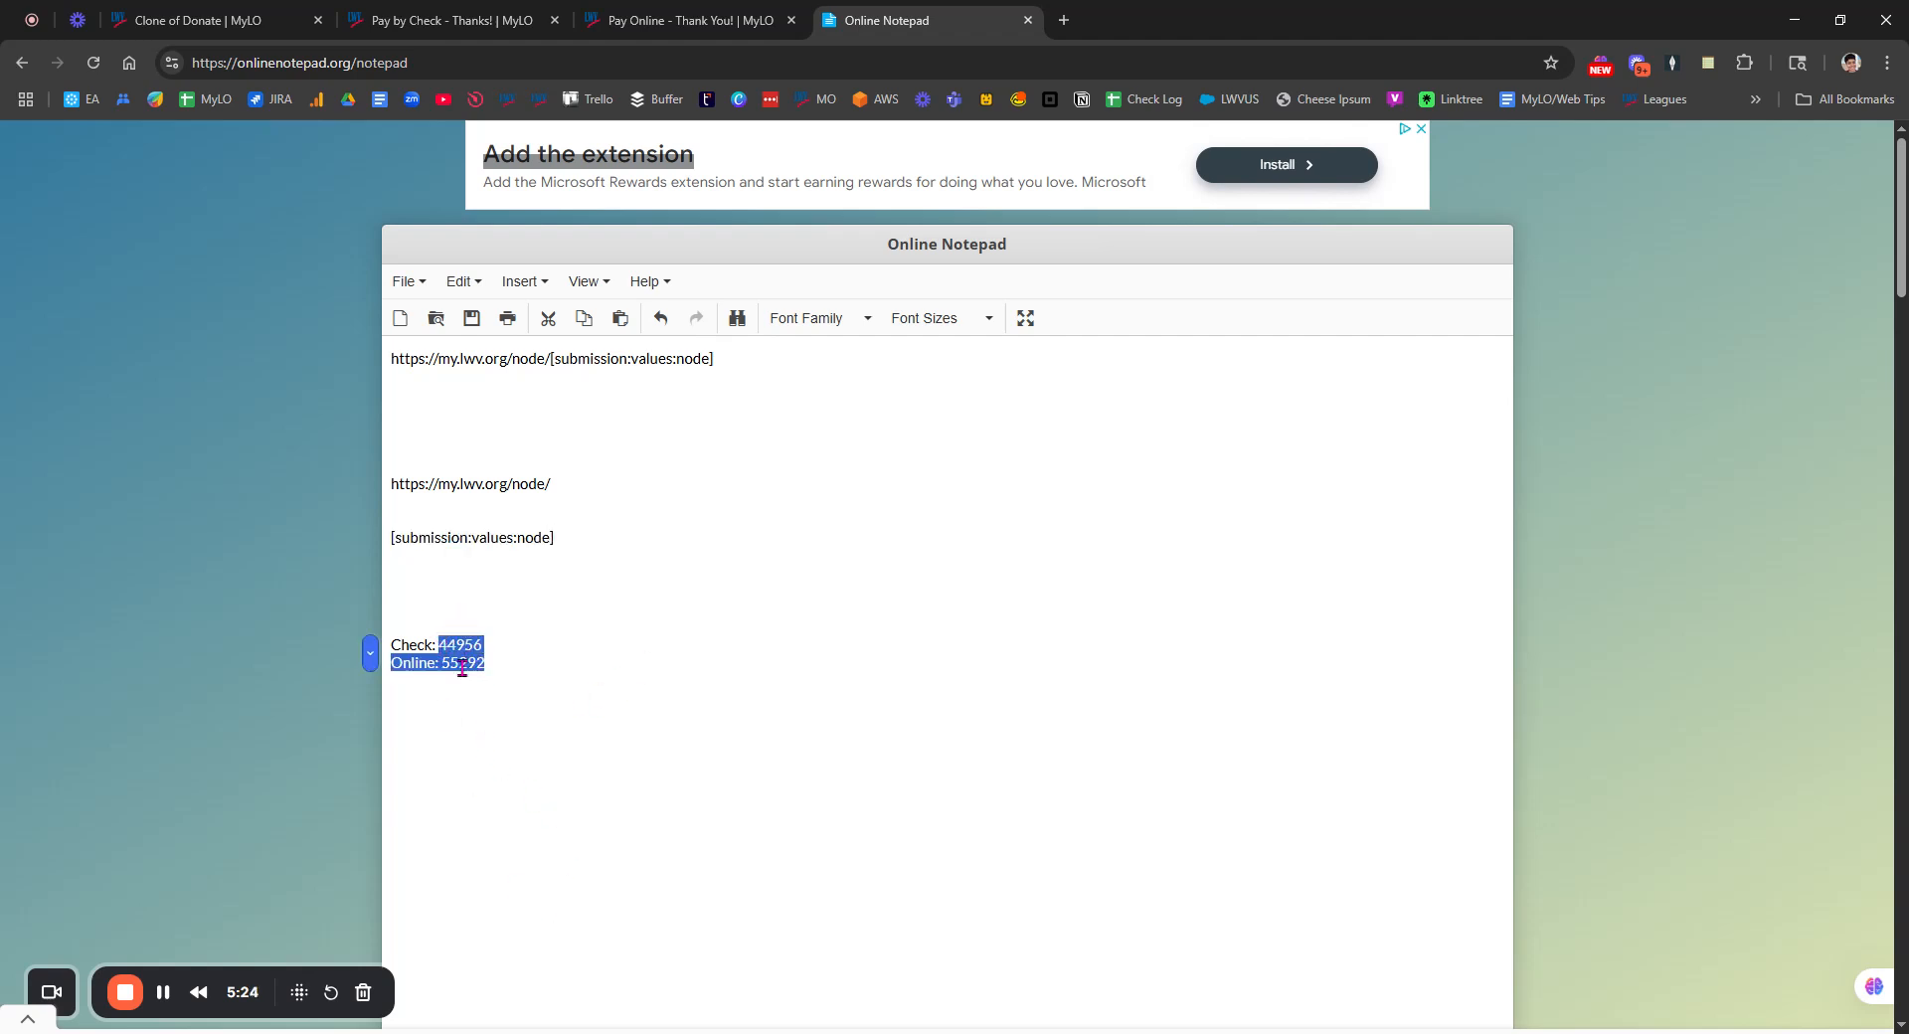
left_click(504, 663)
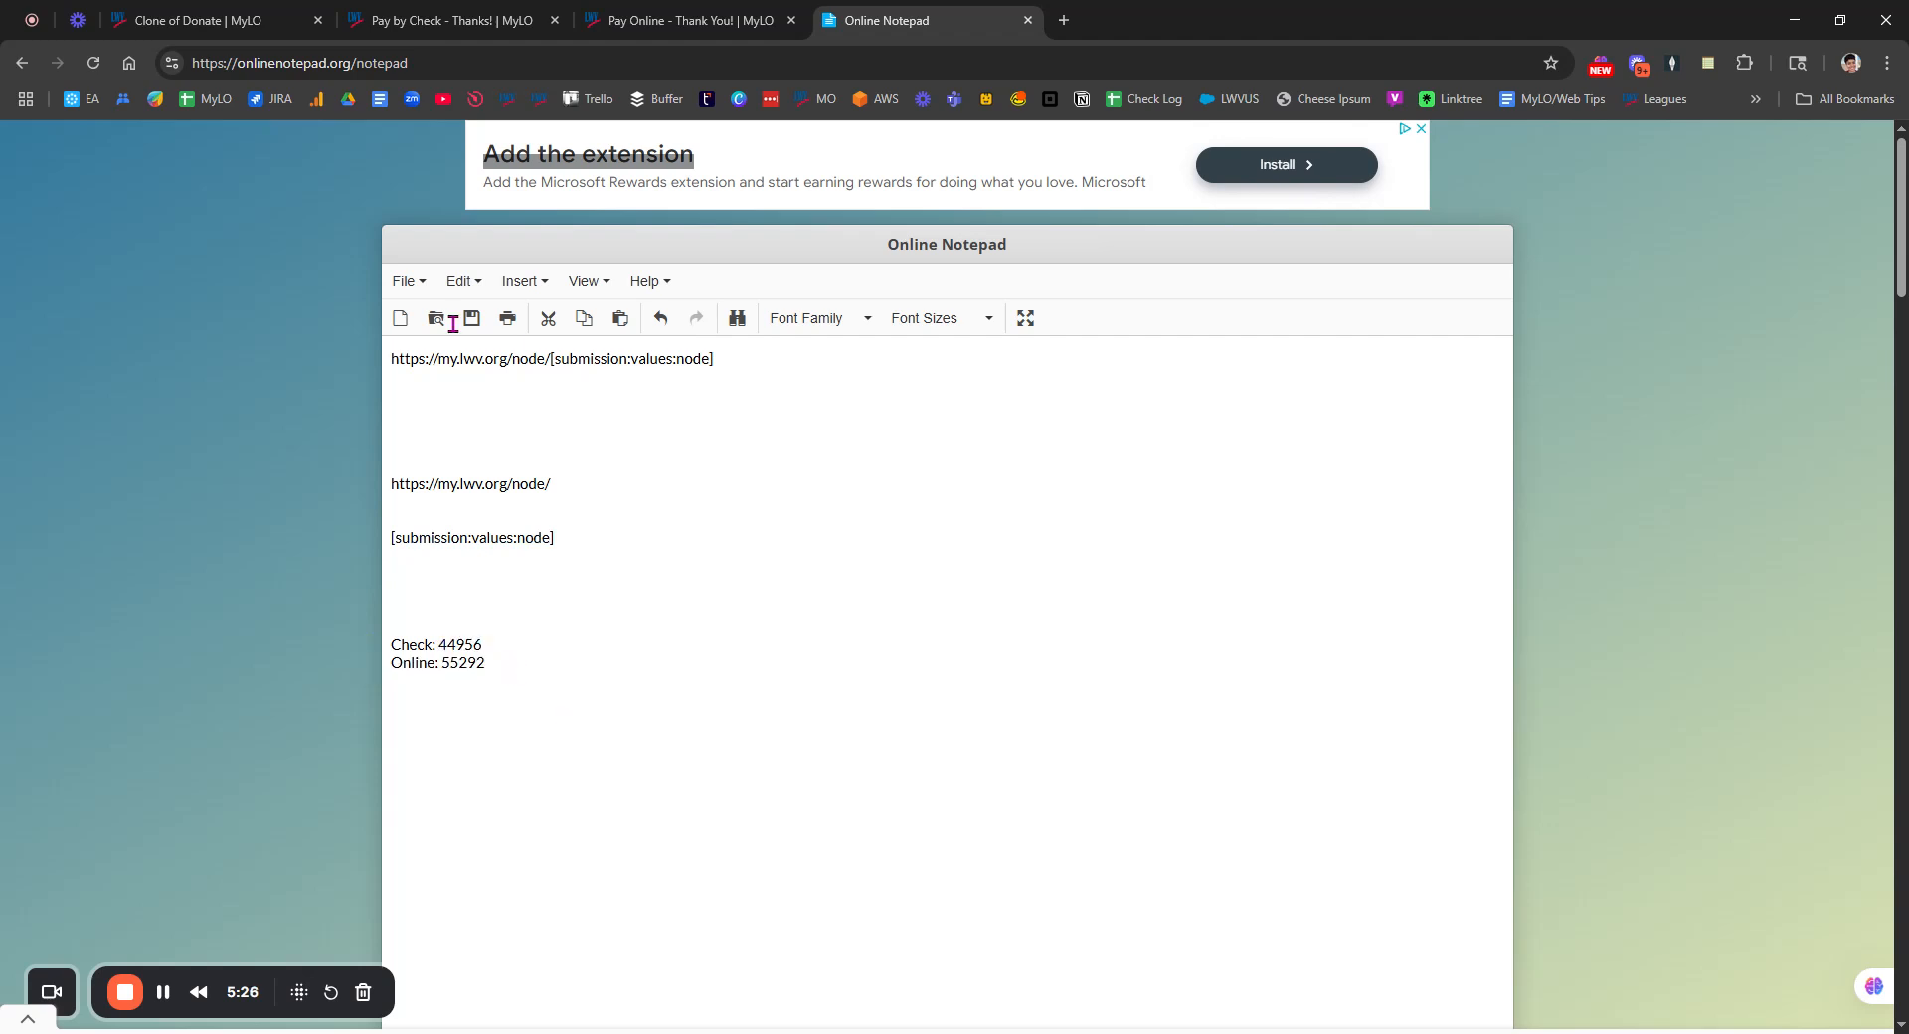
Step: Open the conditionals of the Clone of Donate webform and delete the condition for Pay via Postal (Snail) Mail
left_click(240, 15)
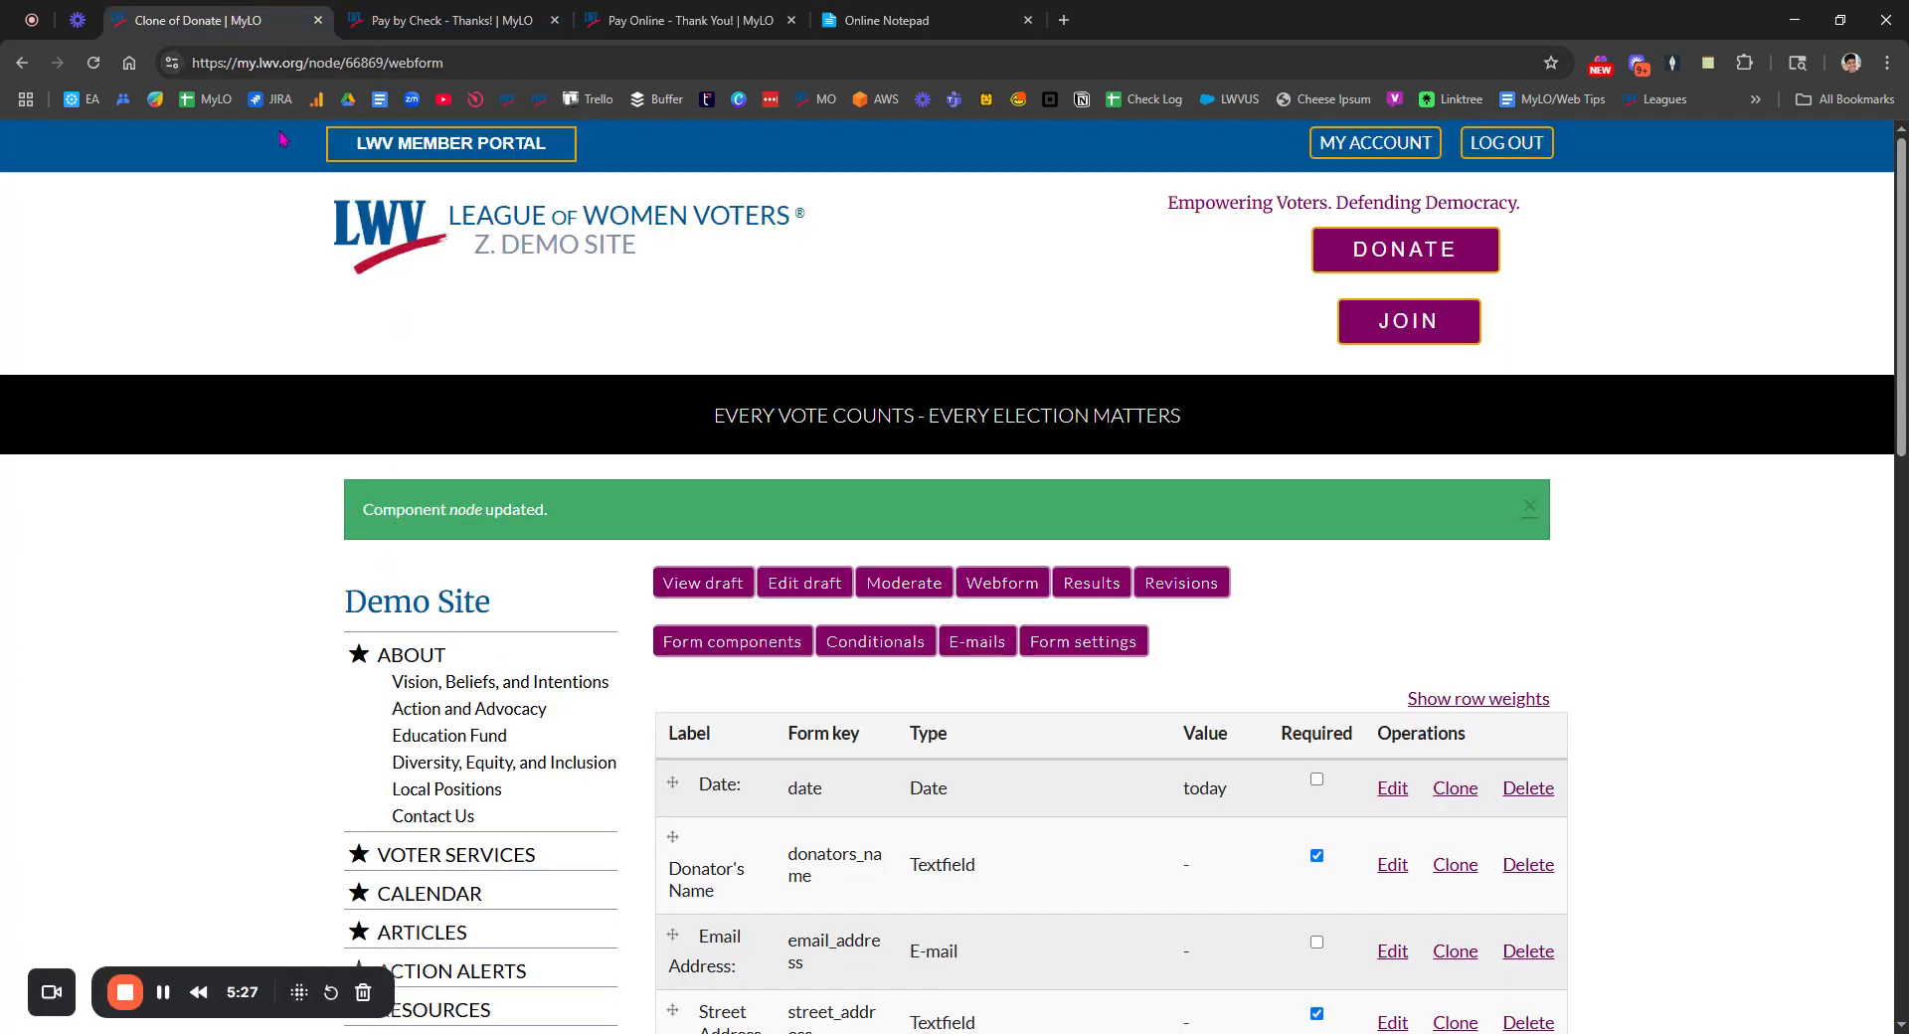
left_click(869, 656)
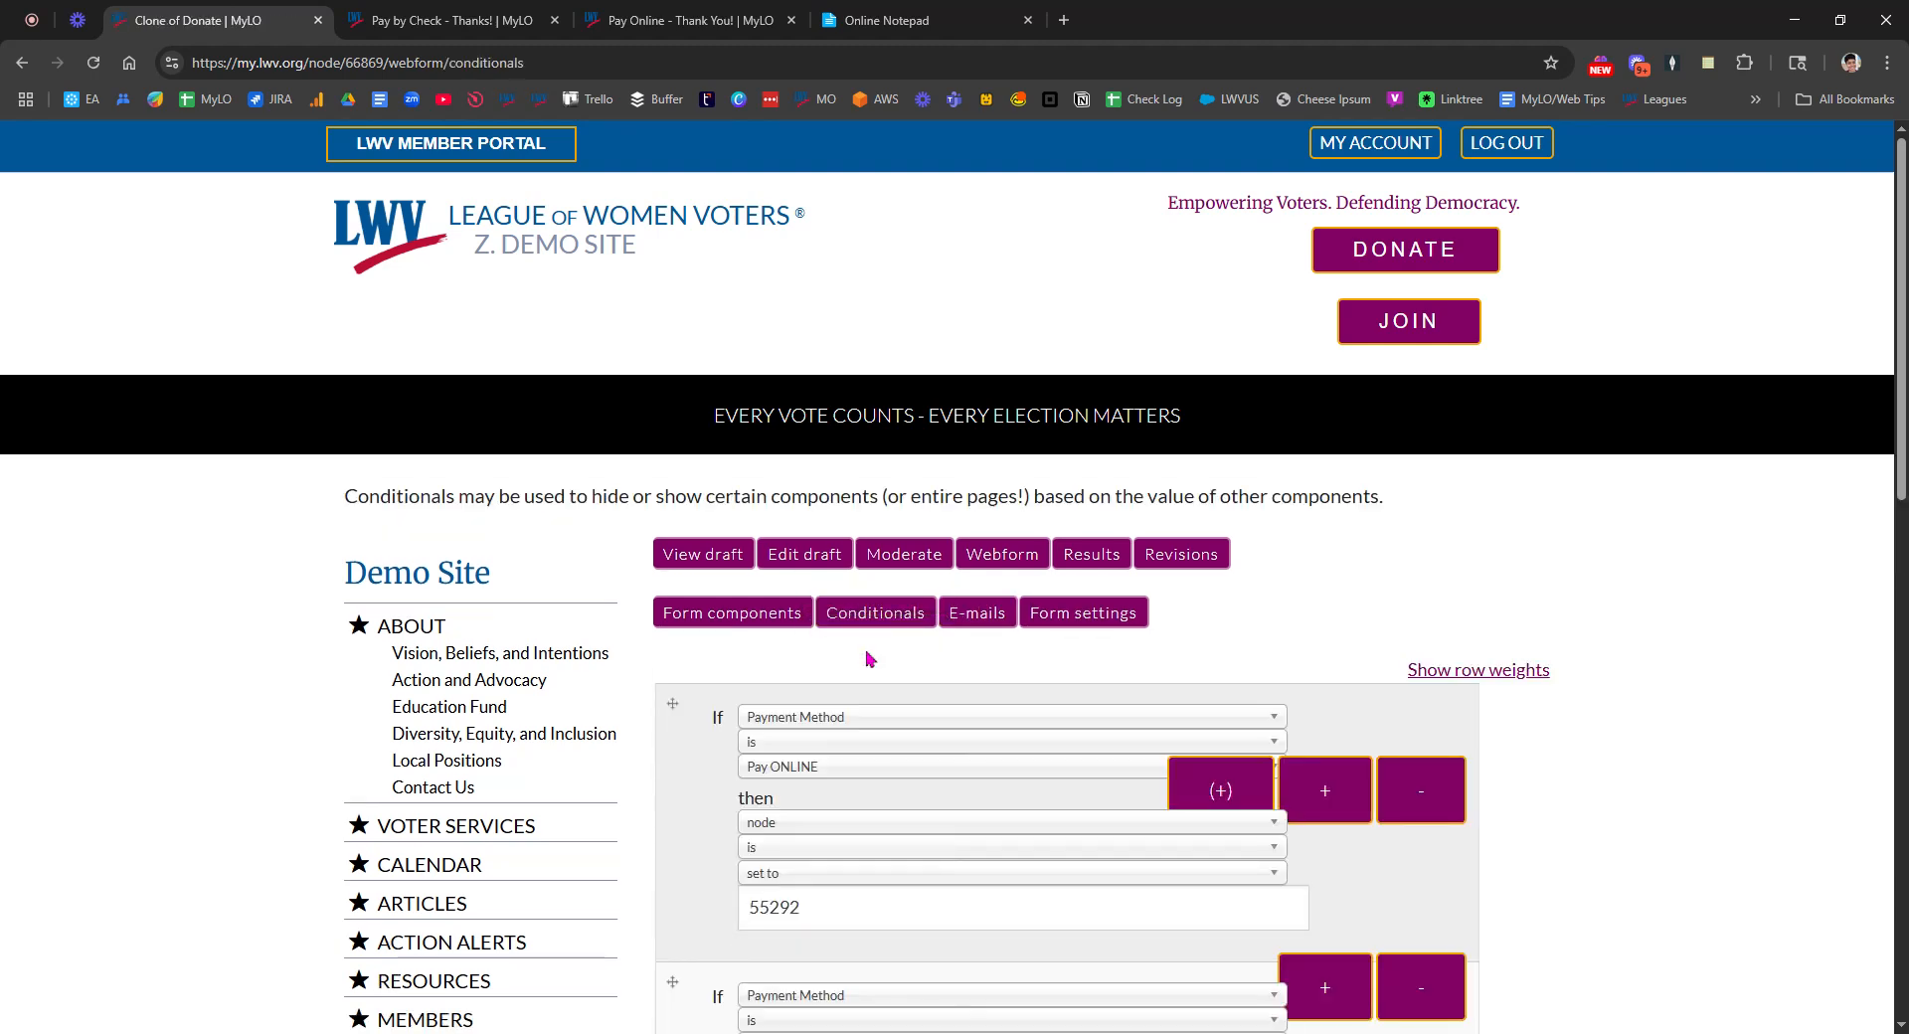
scroll(842, 649, "down", 1)
scroll(838, 649, "down", 2)
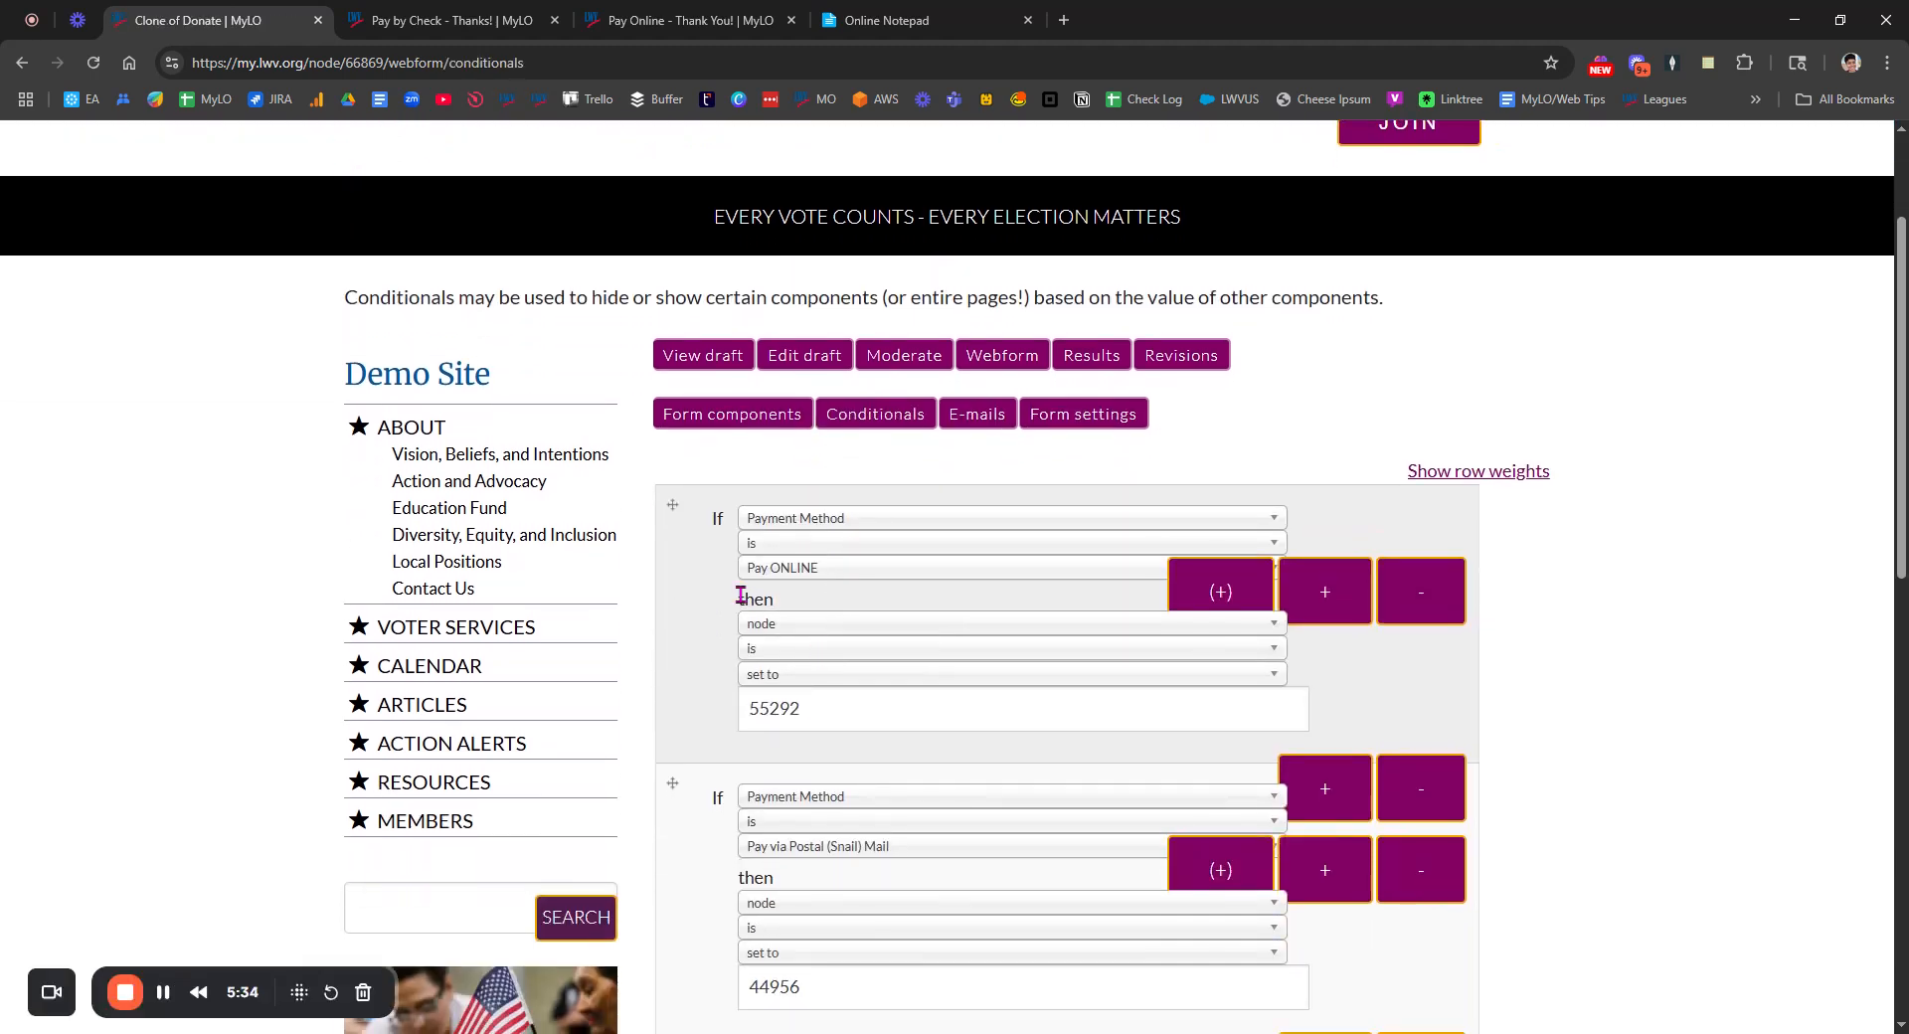
scroll(793, 592, "down", 1)
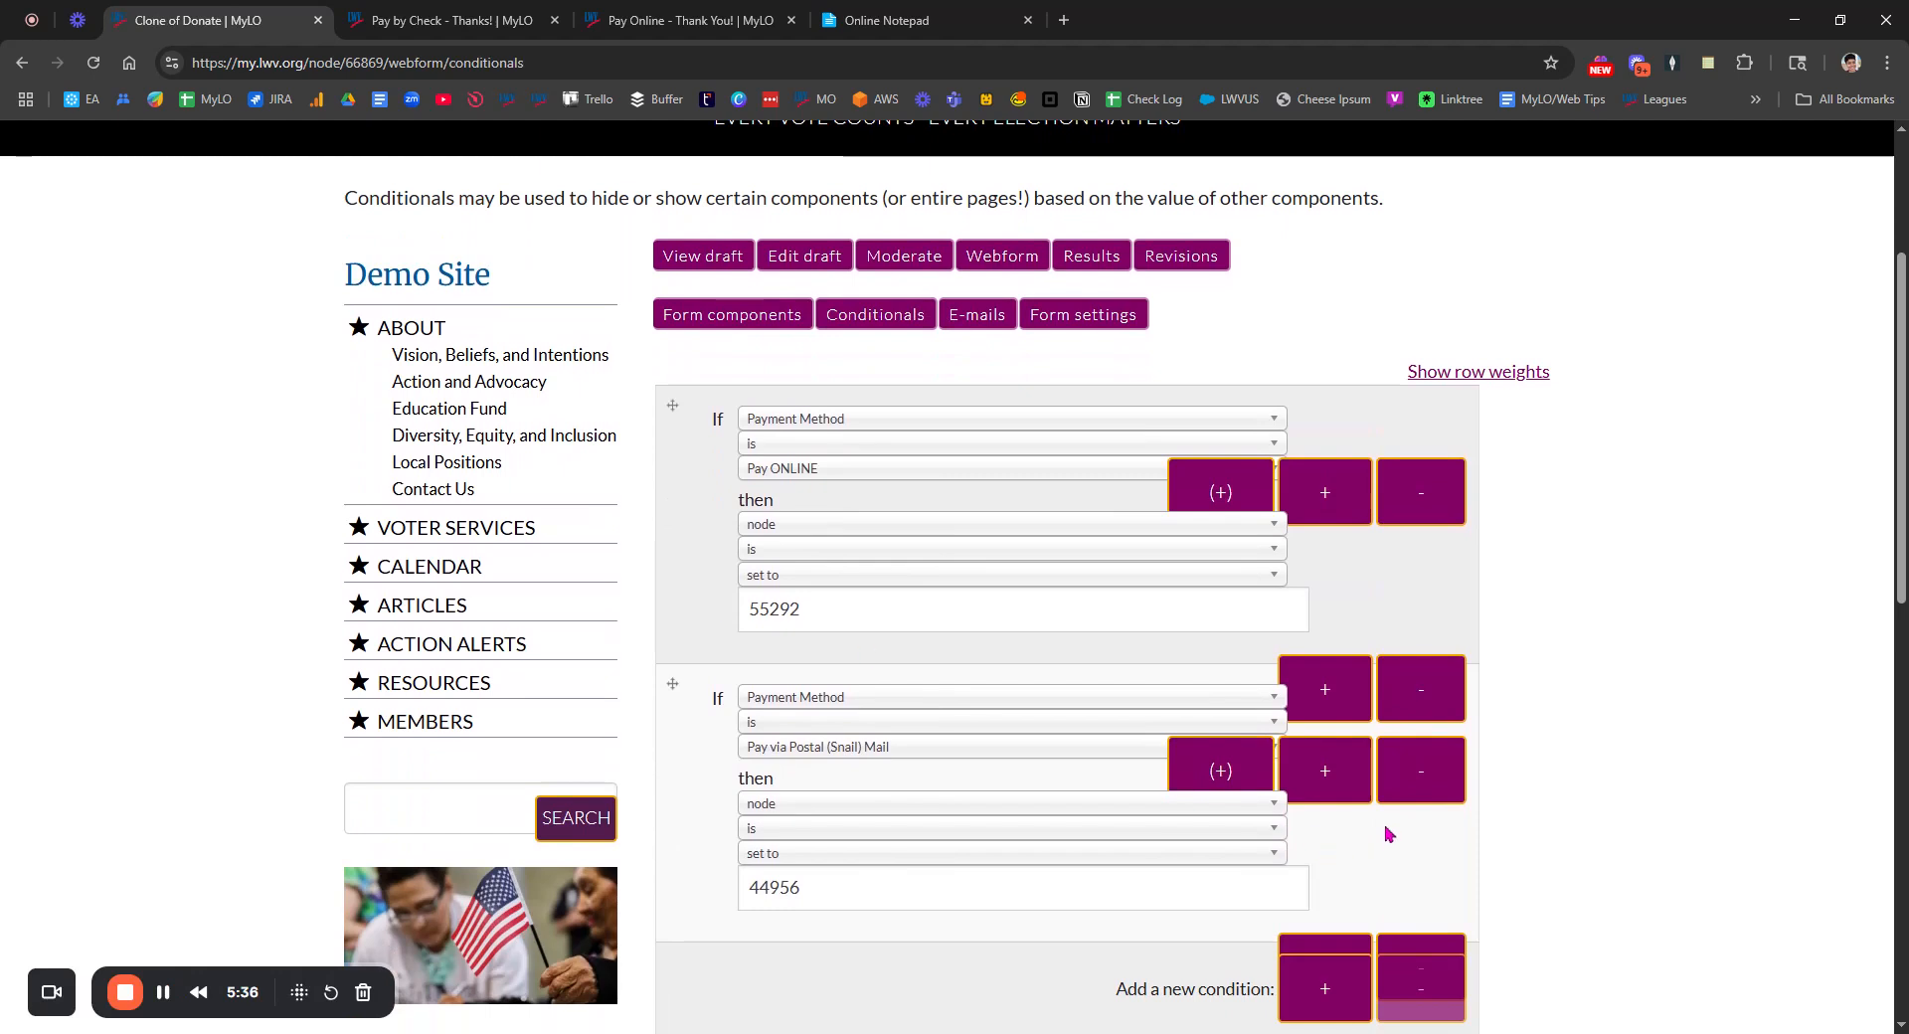
scroll(1387, 840, "down", 1)
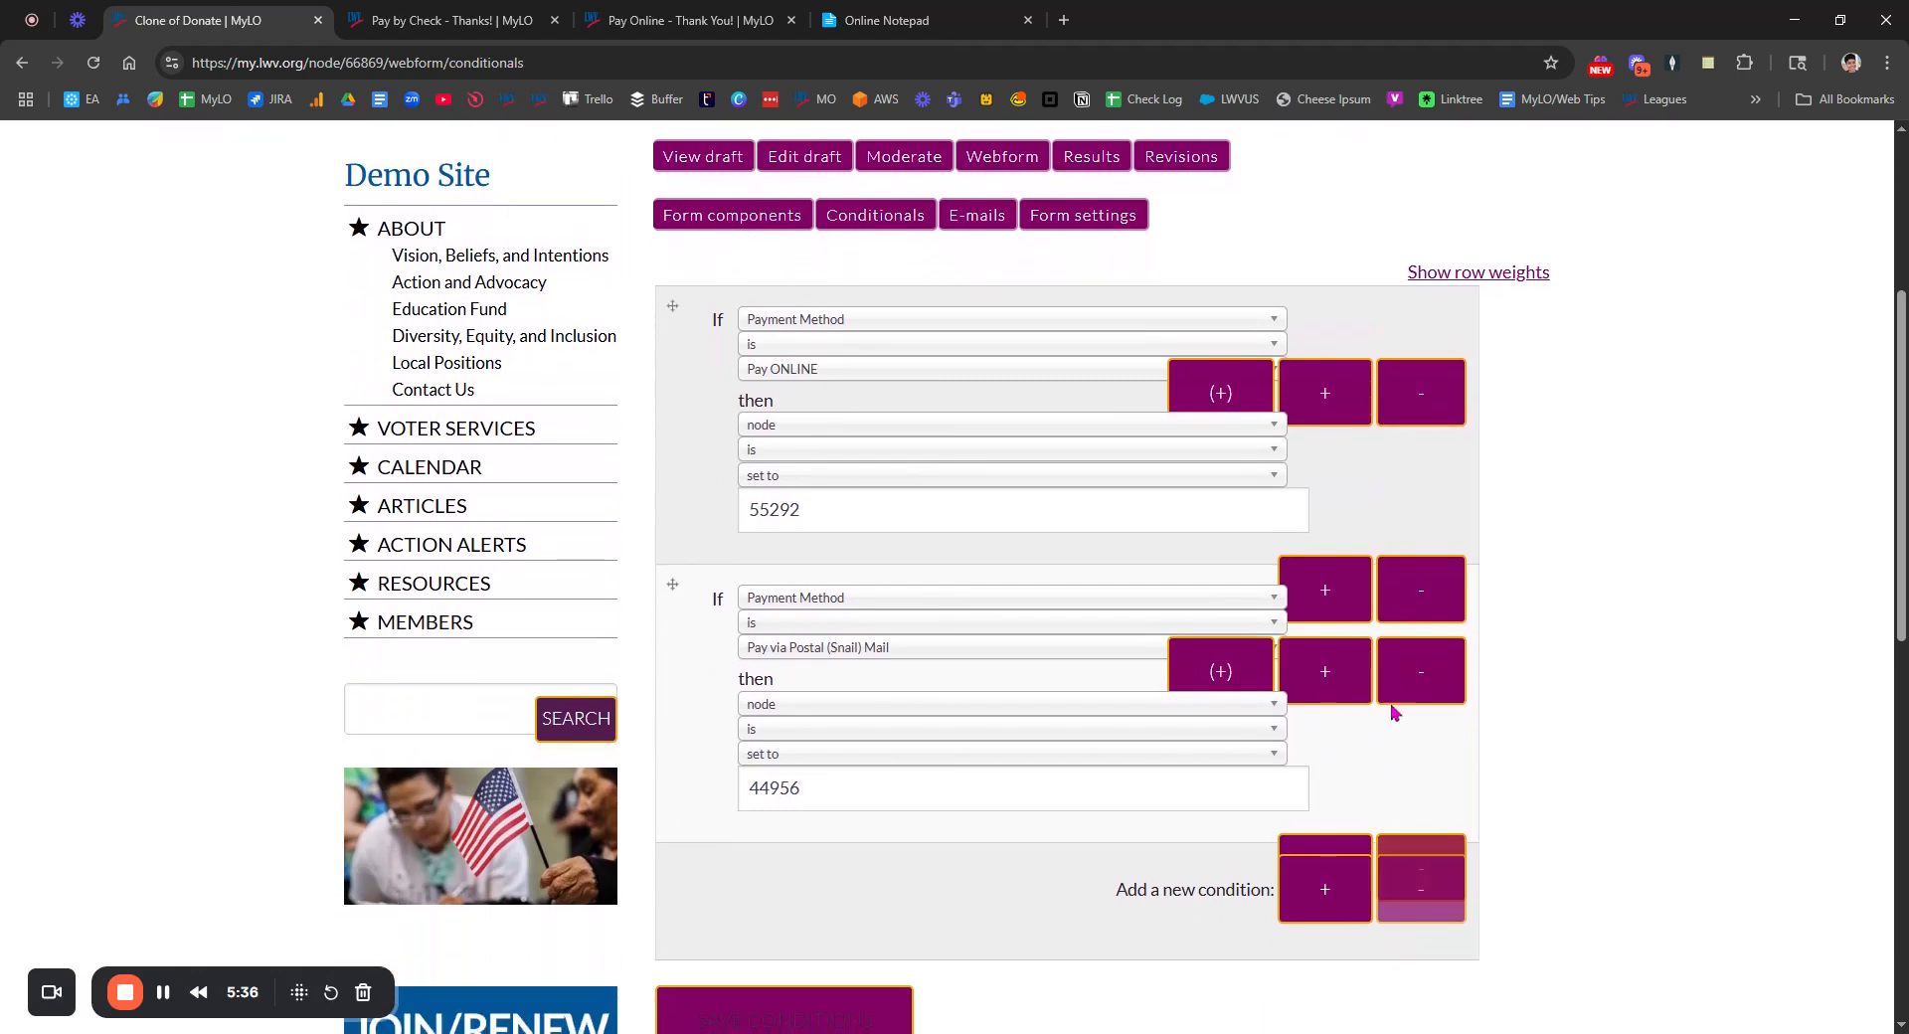
left_click(1431, 667)
scroll(844, 673, "up", 1)
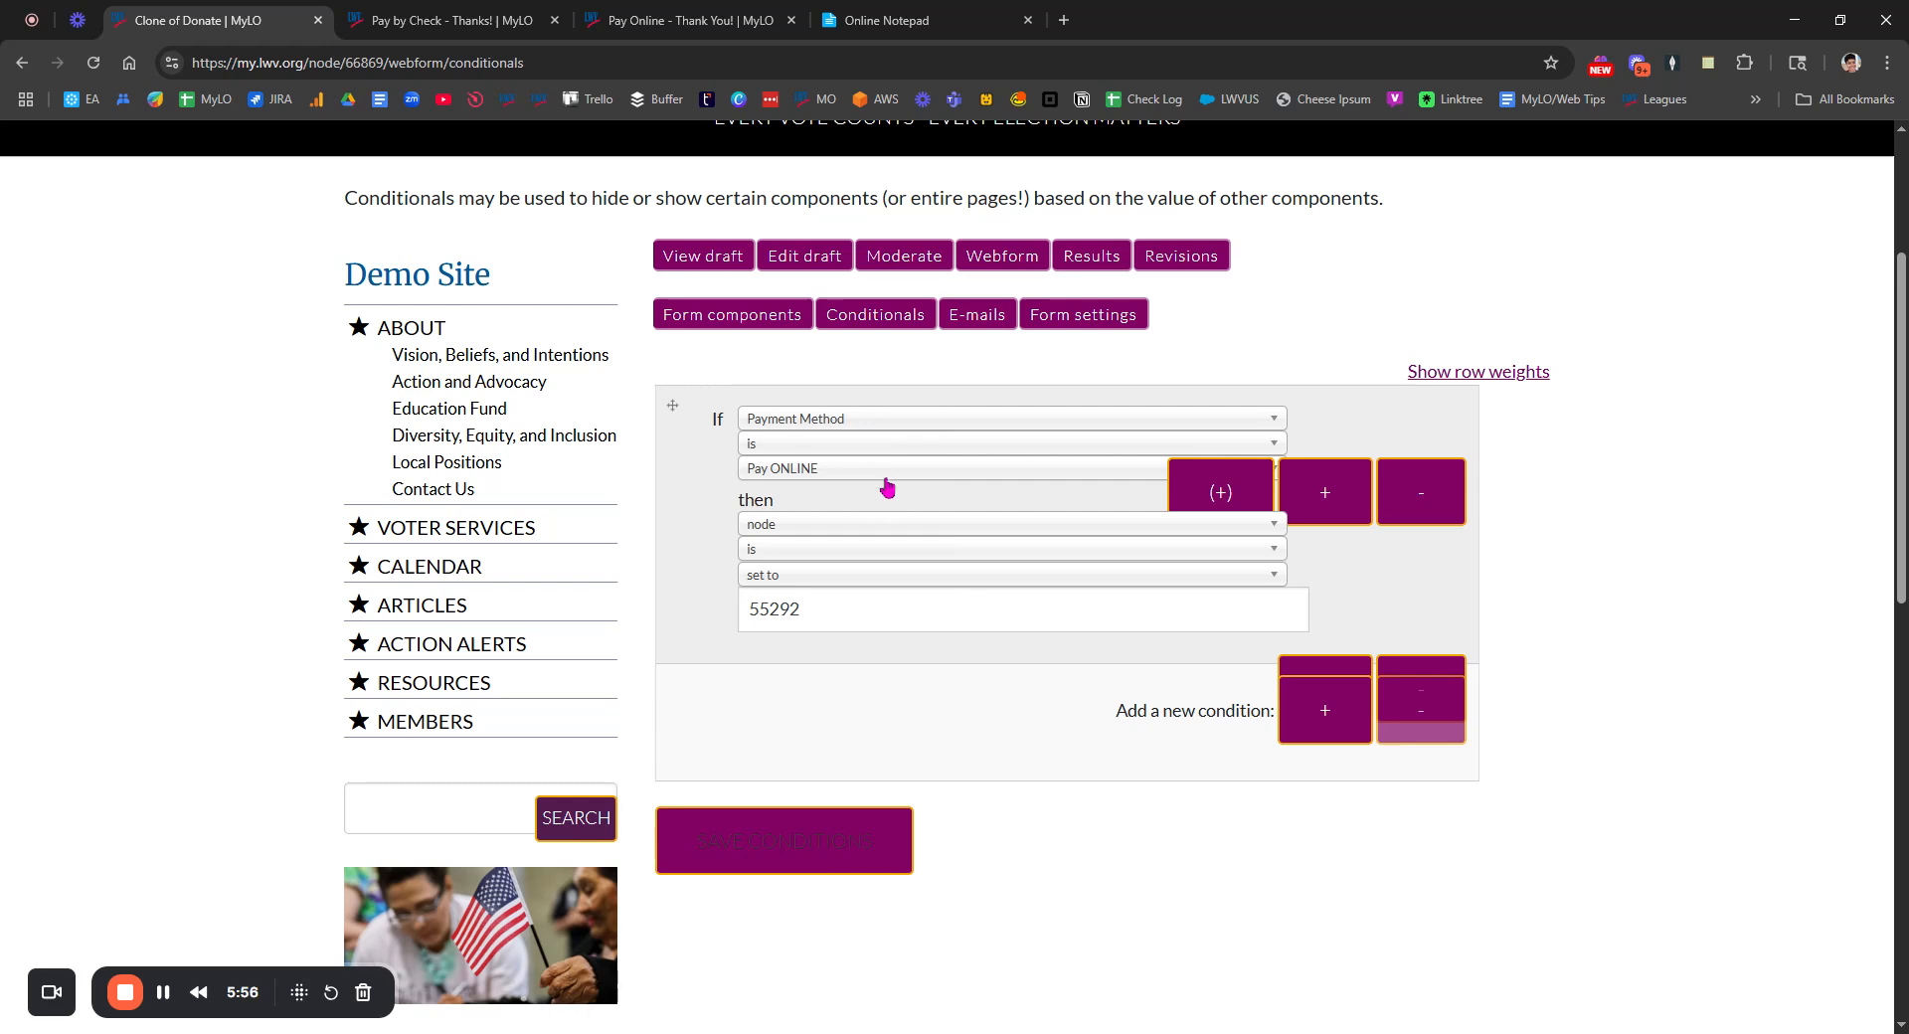
Step: Reselect the action of the Pay ONLINE condition so that node is set to a value
left_click(766, 524)
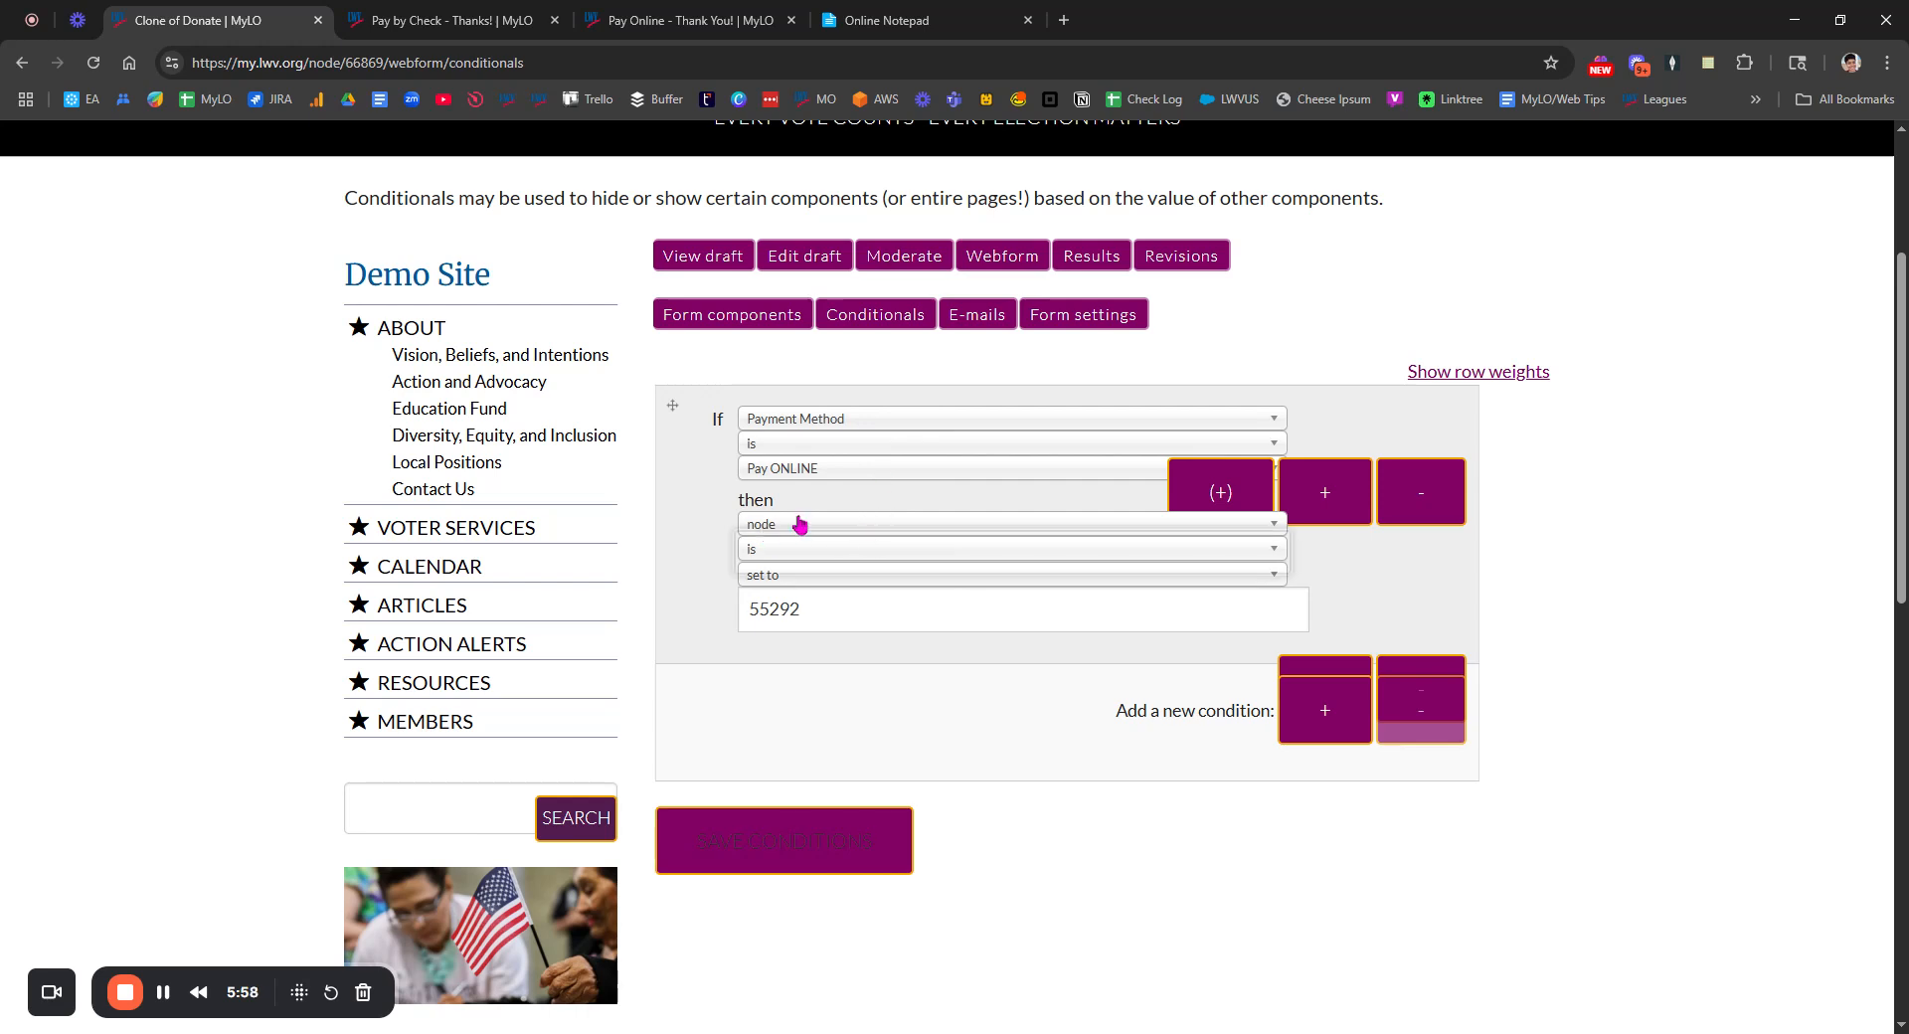
scroll(919, 721, "up", 1)
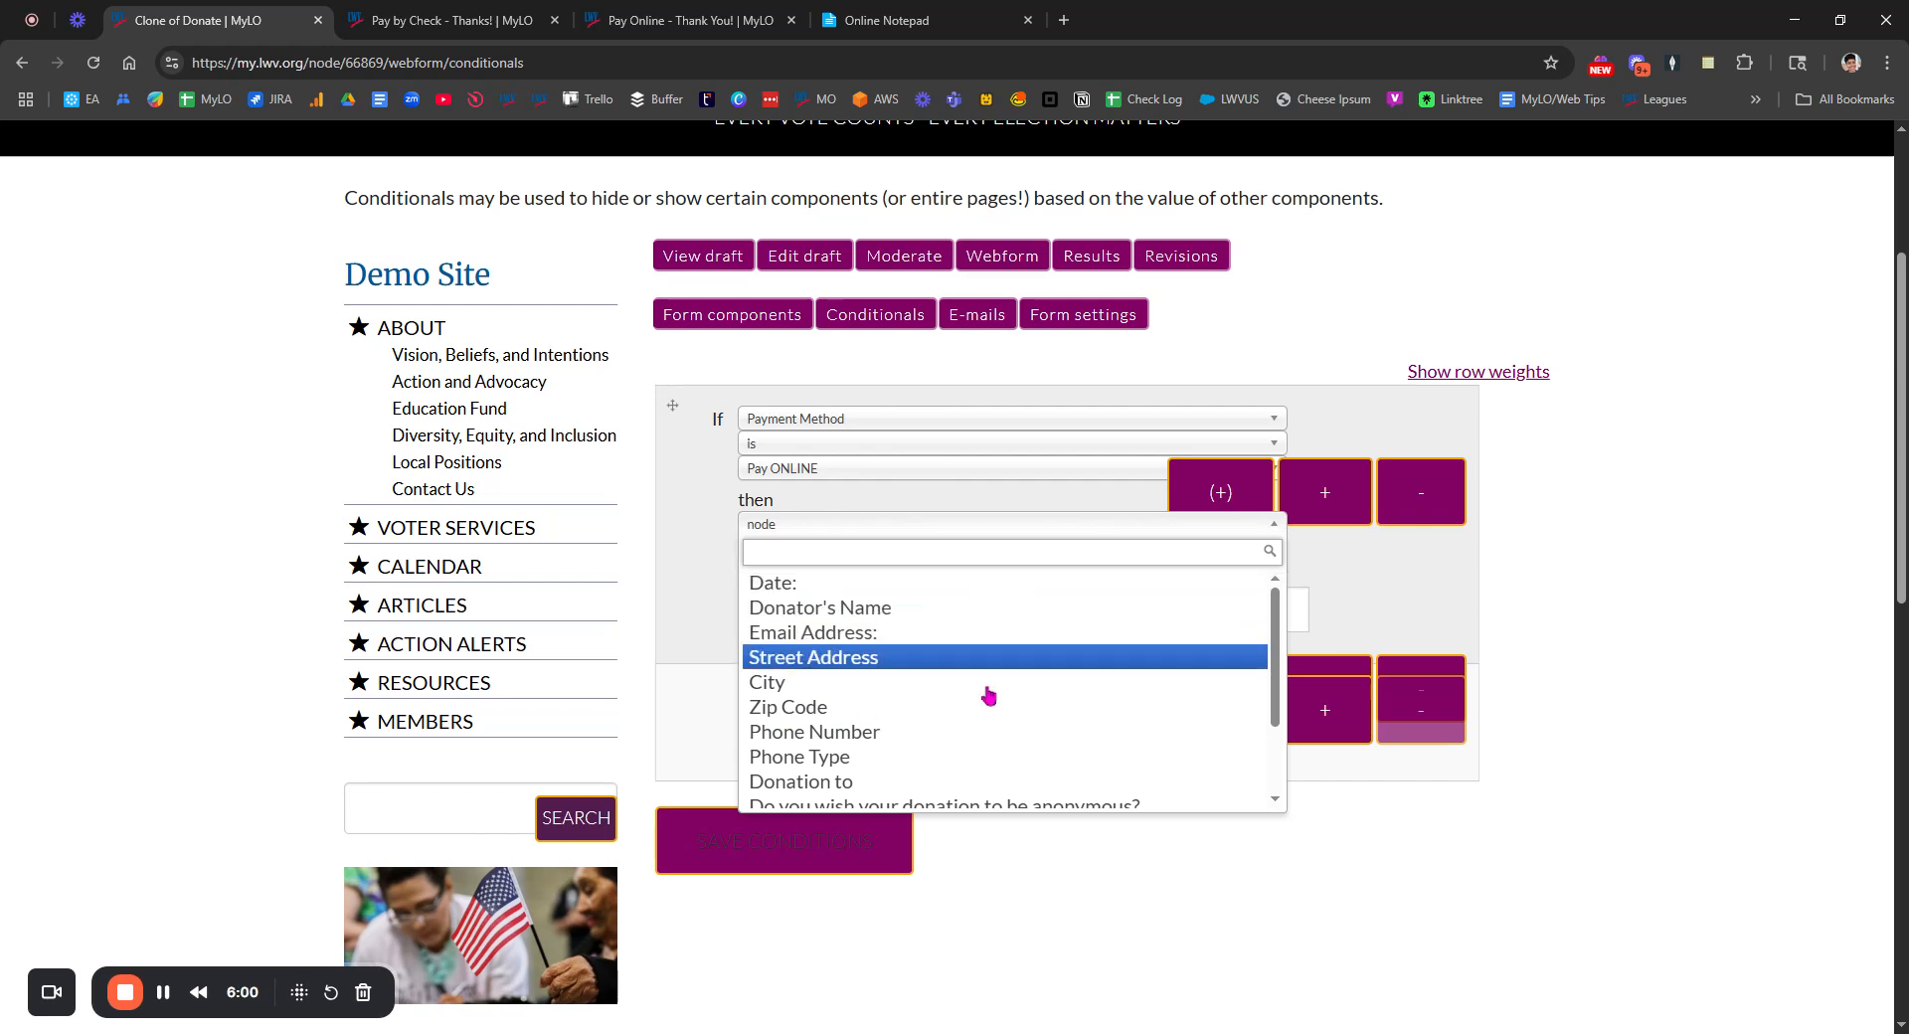
scroll(989, 691, "down", 1)
left_click(859, 797)
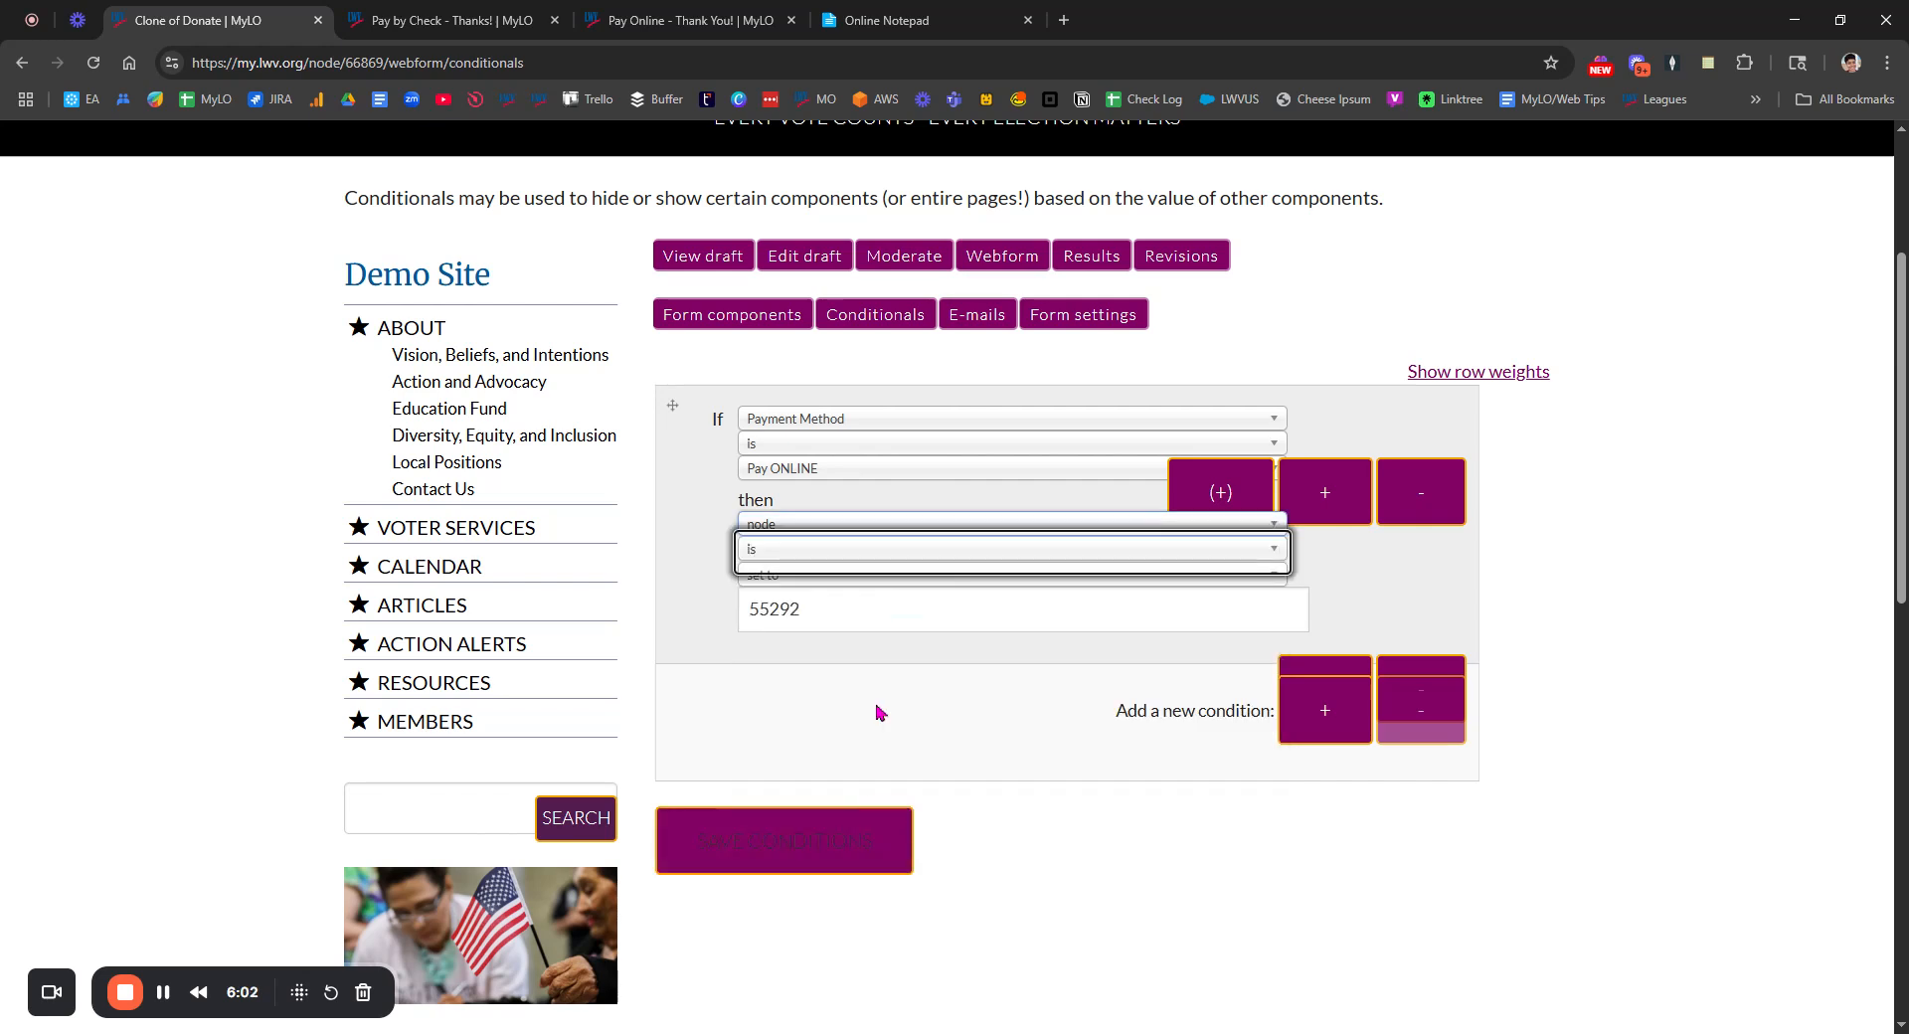
left_click(790, 562)
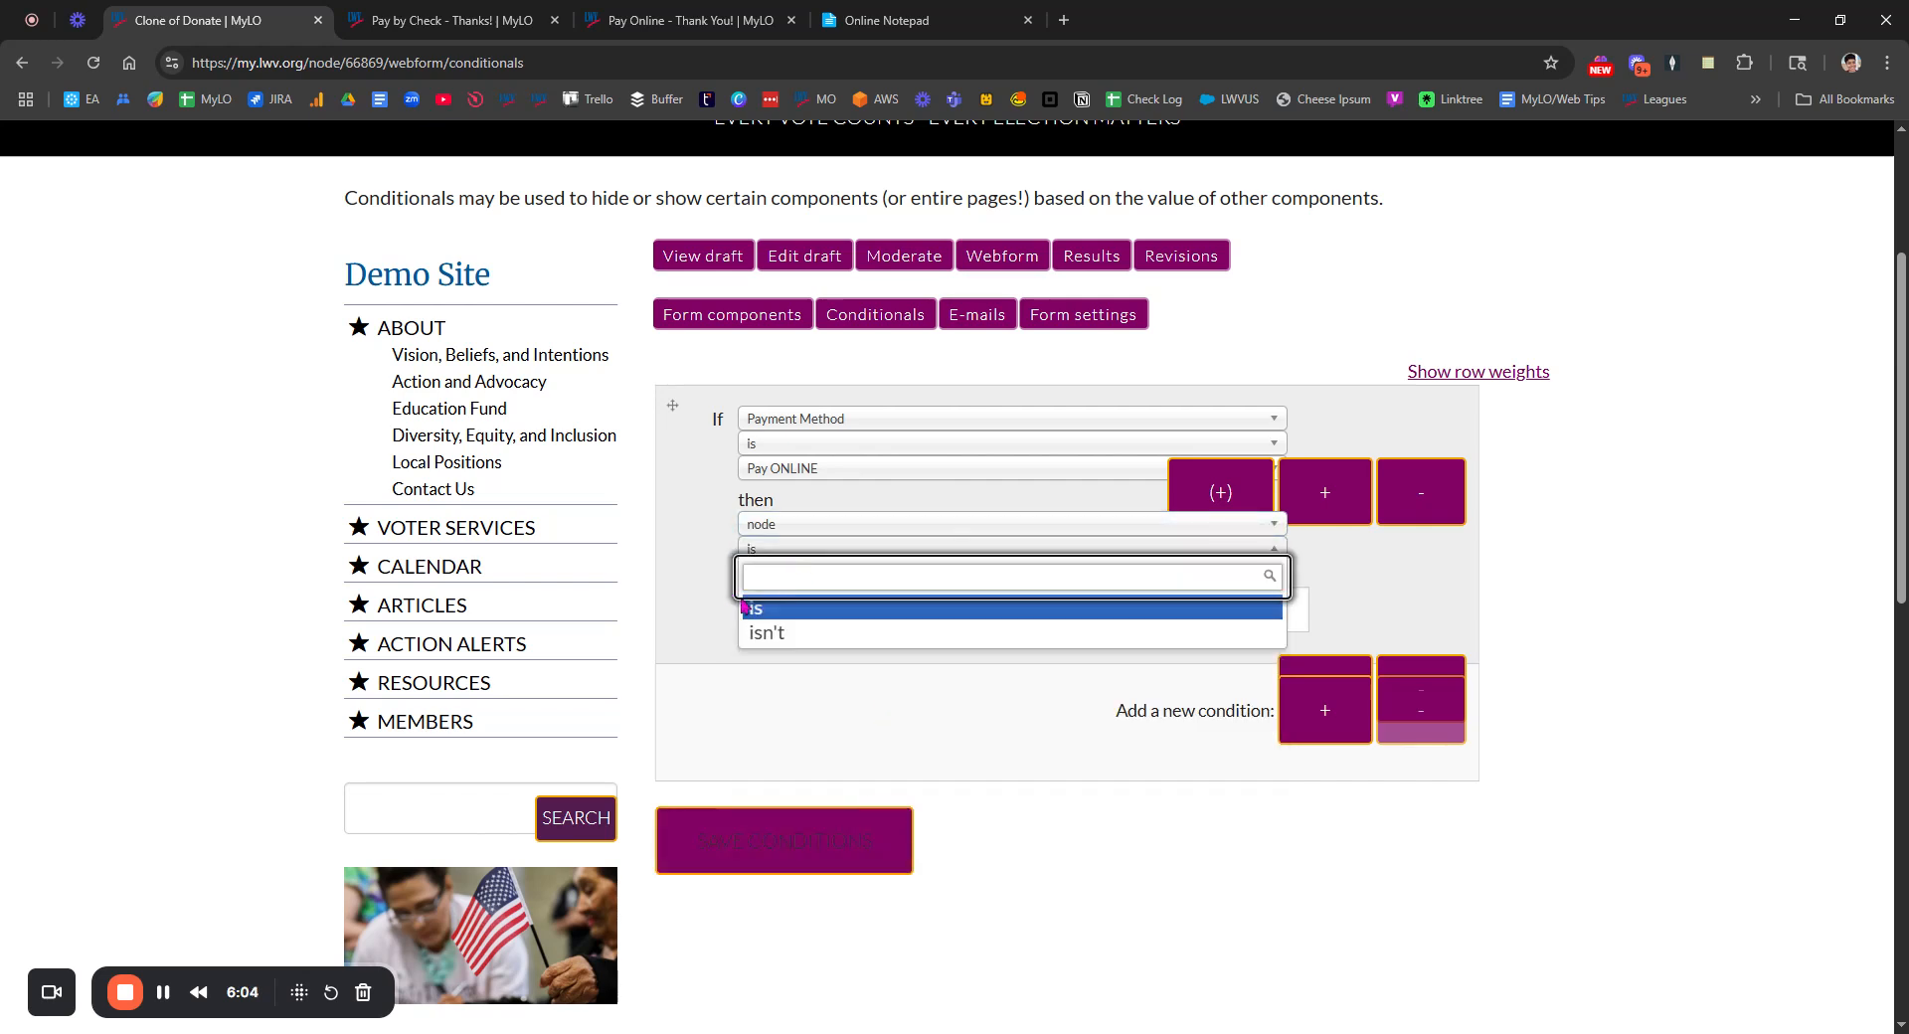
left_click(795, 576)
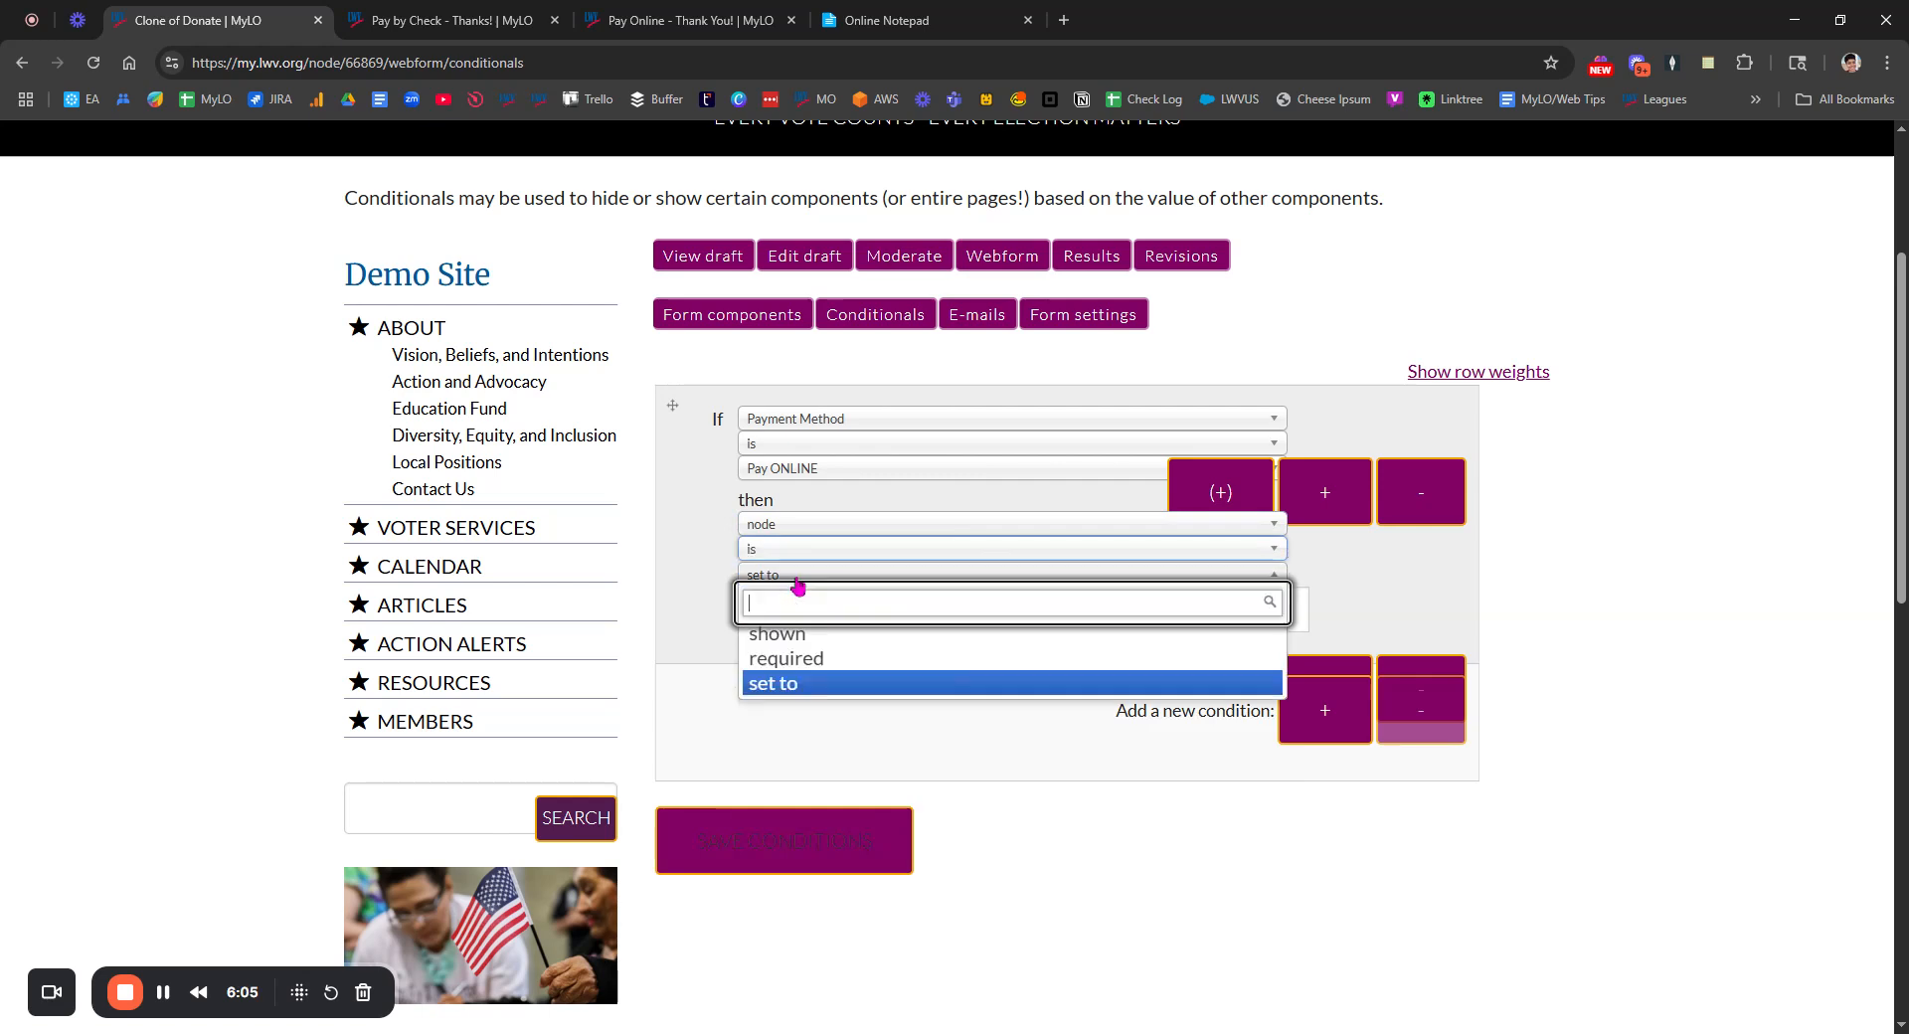
left_click(828, 684)
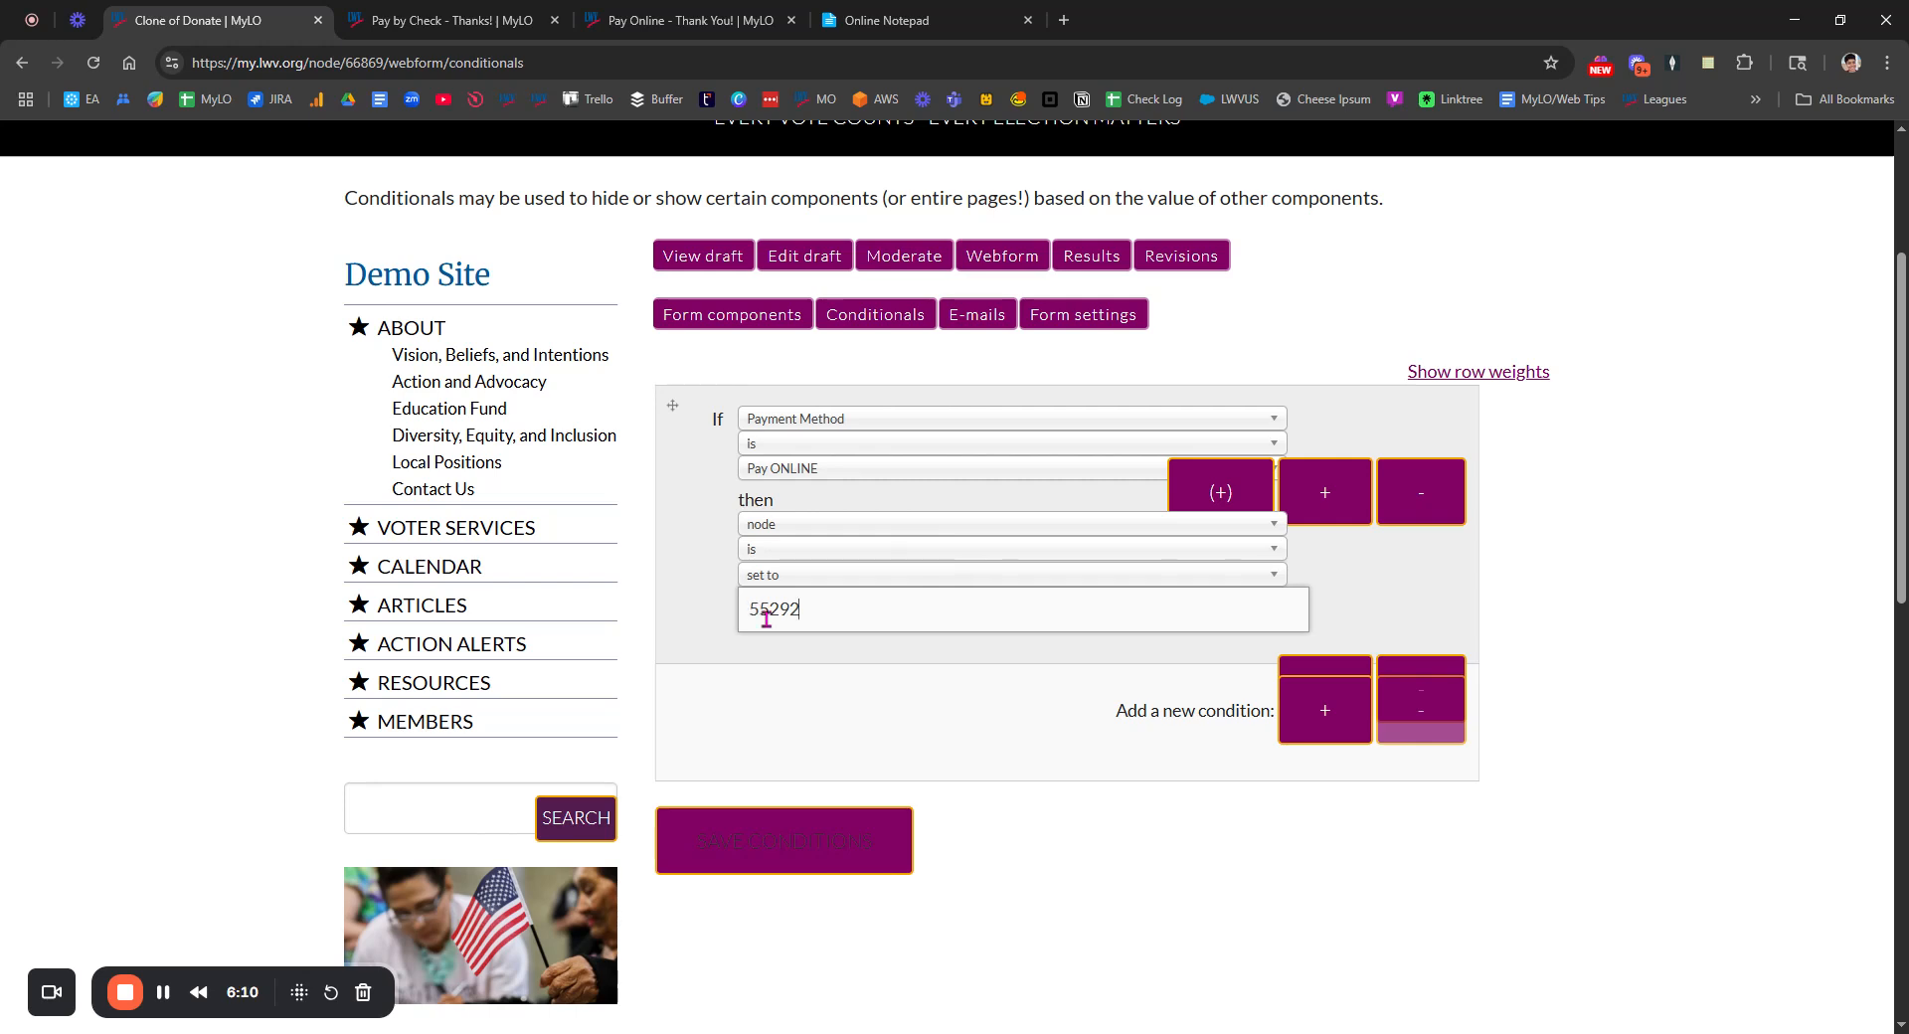
Step: Check the Online and Check node numbers in the notes against the value set in the Pay ONLINE condition
left_click(885, 20)
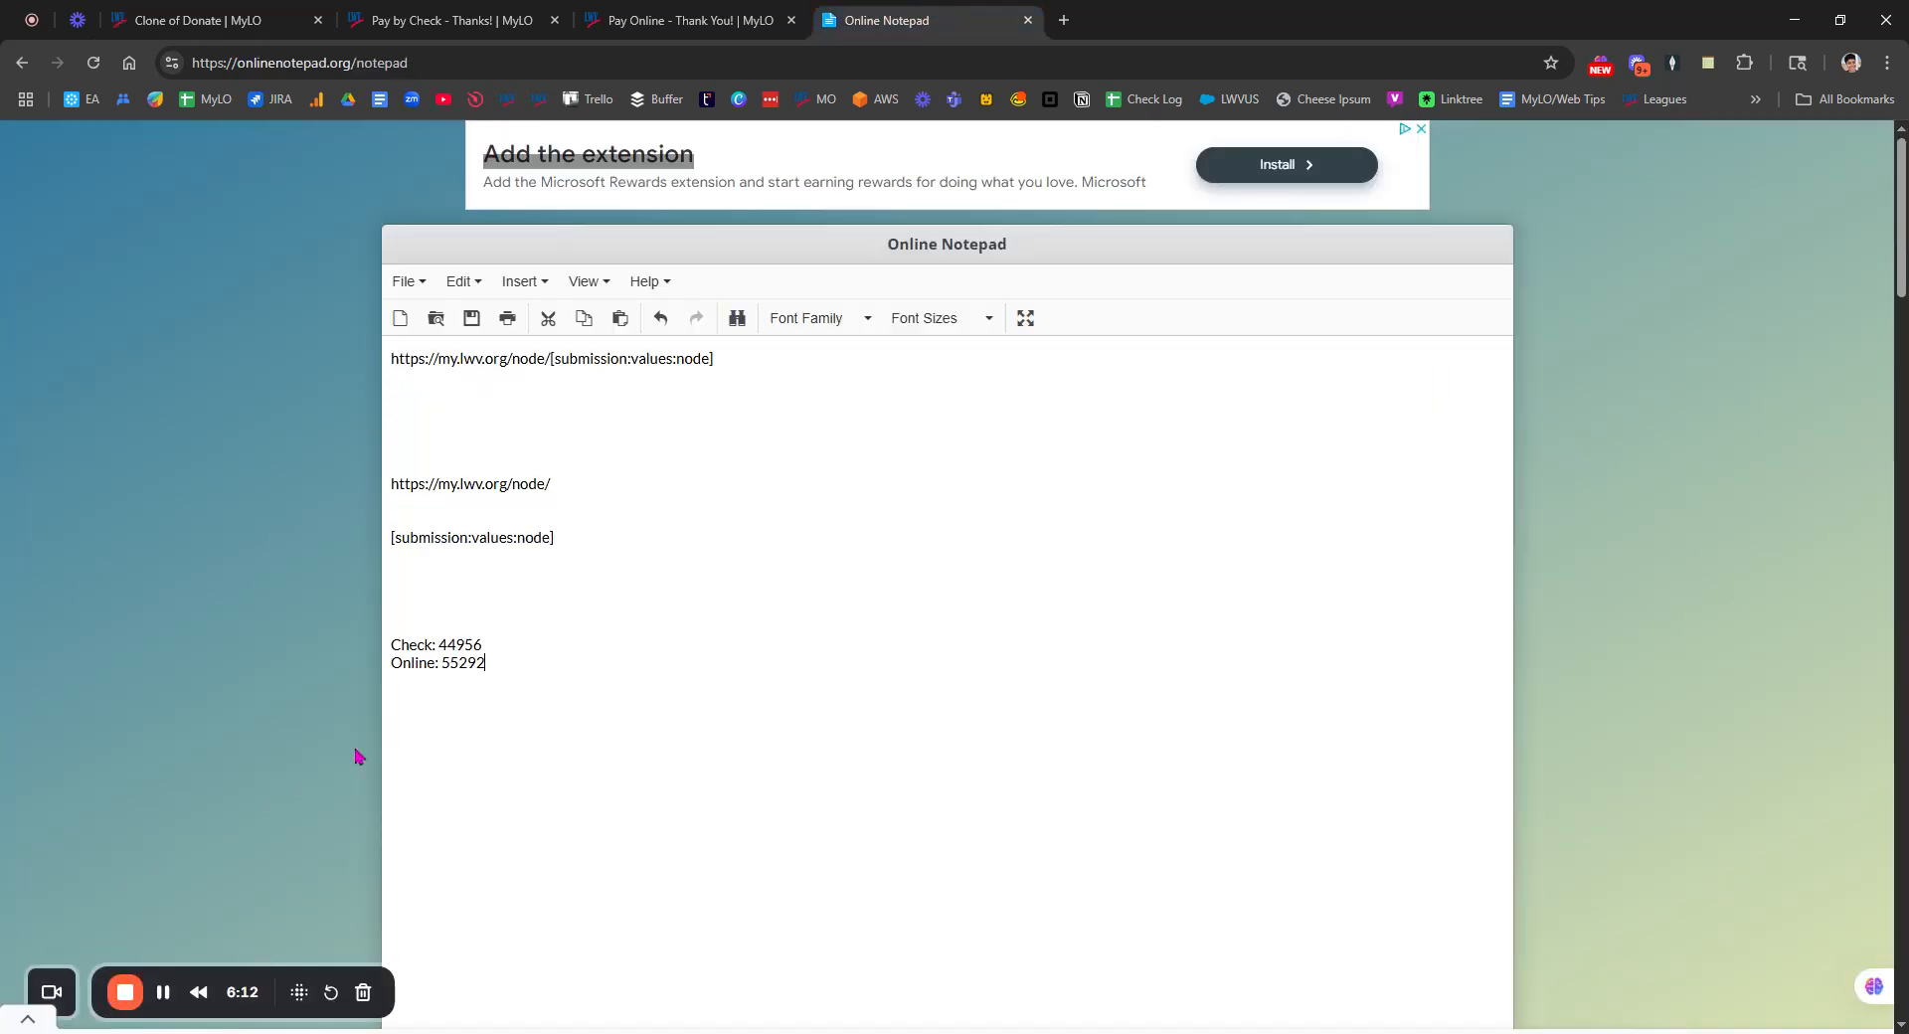
left_click_drag(485, 663, 440, 666)
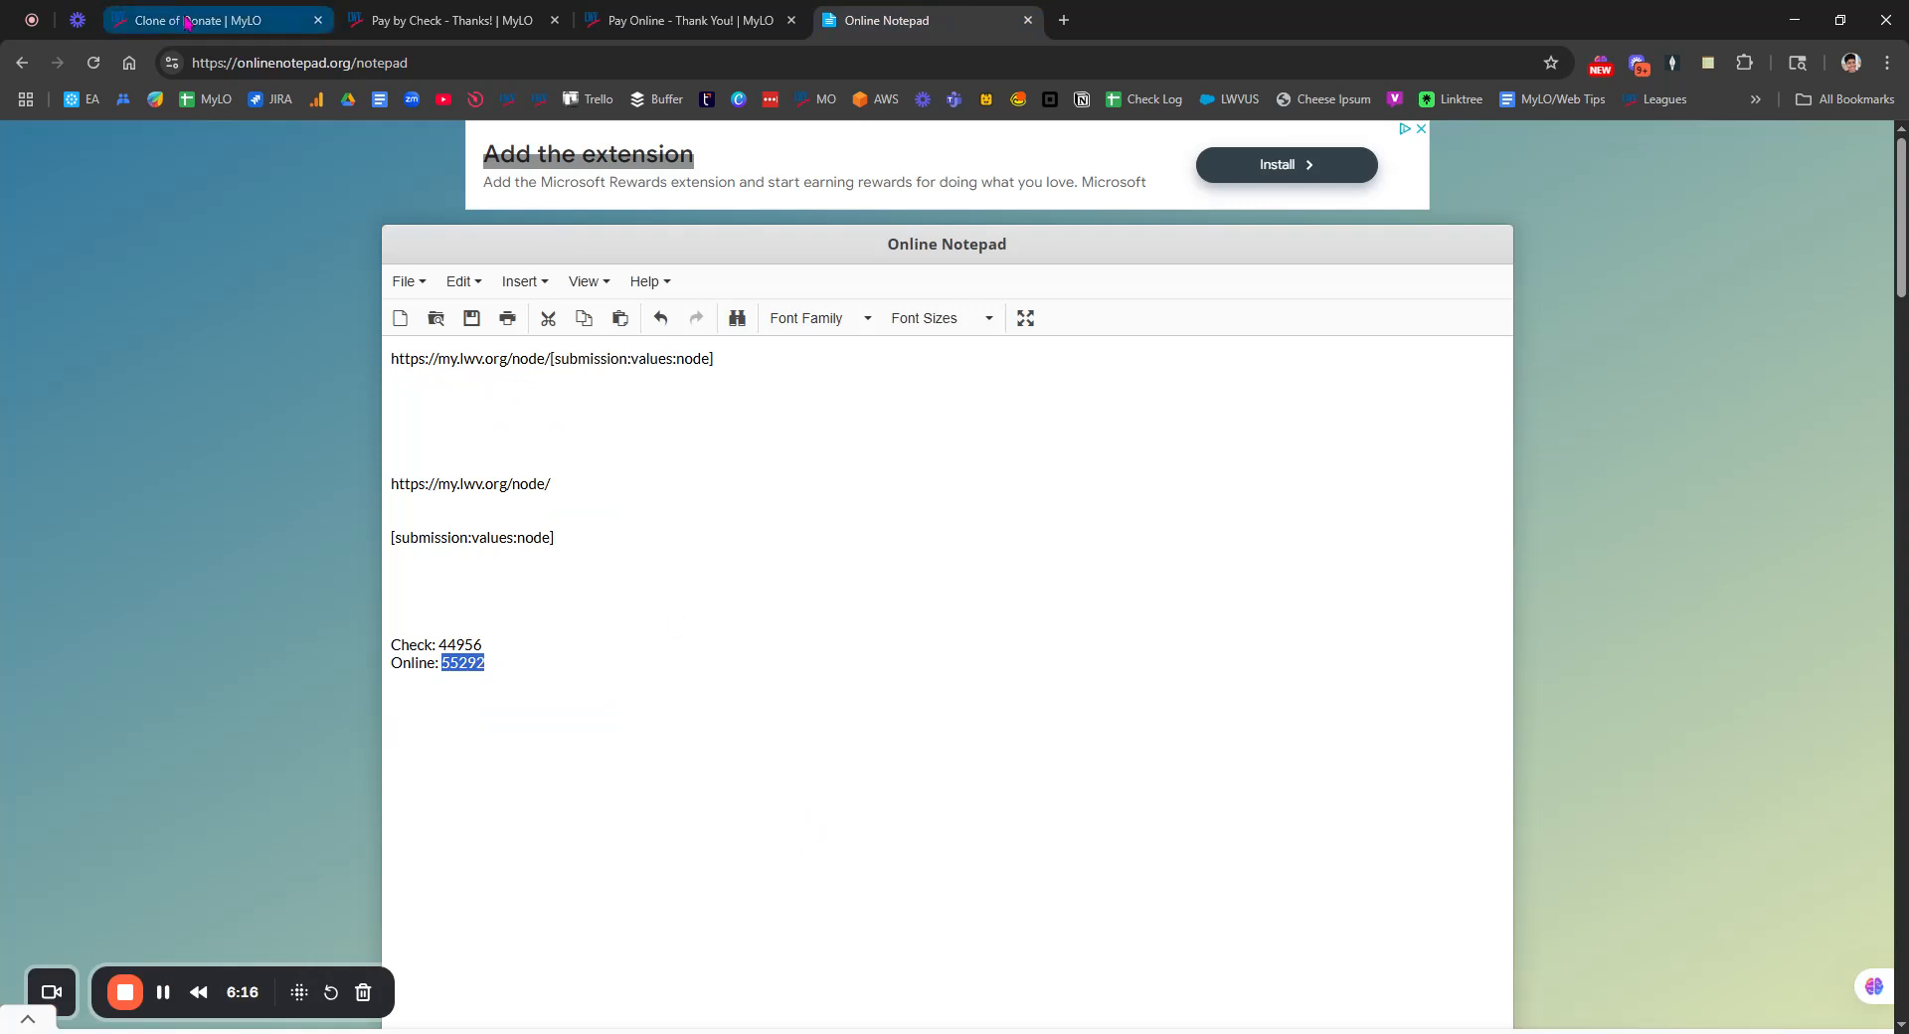
double_click(459, 646)
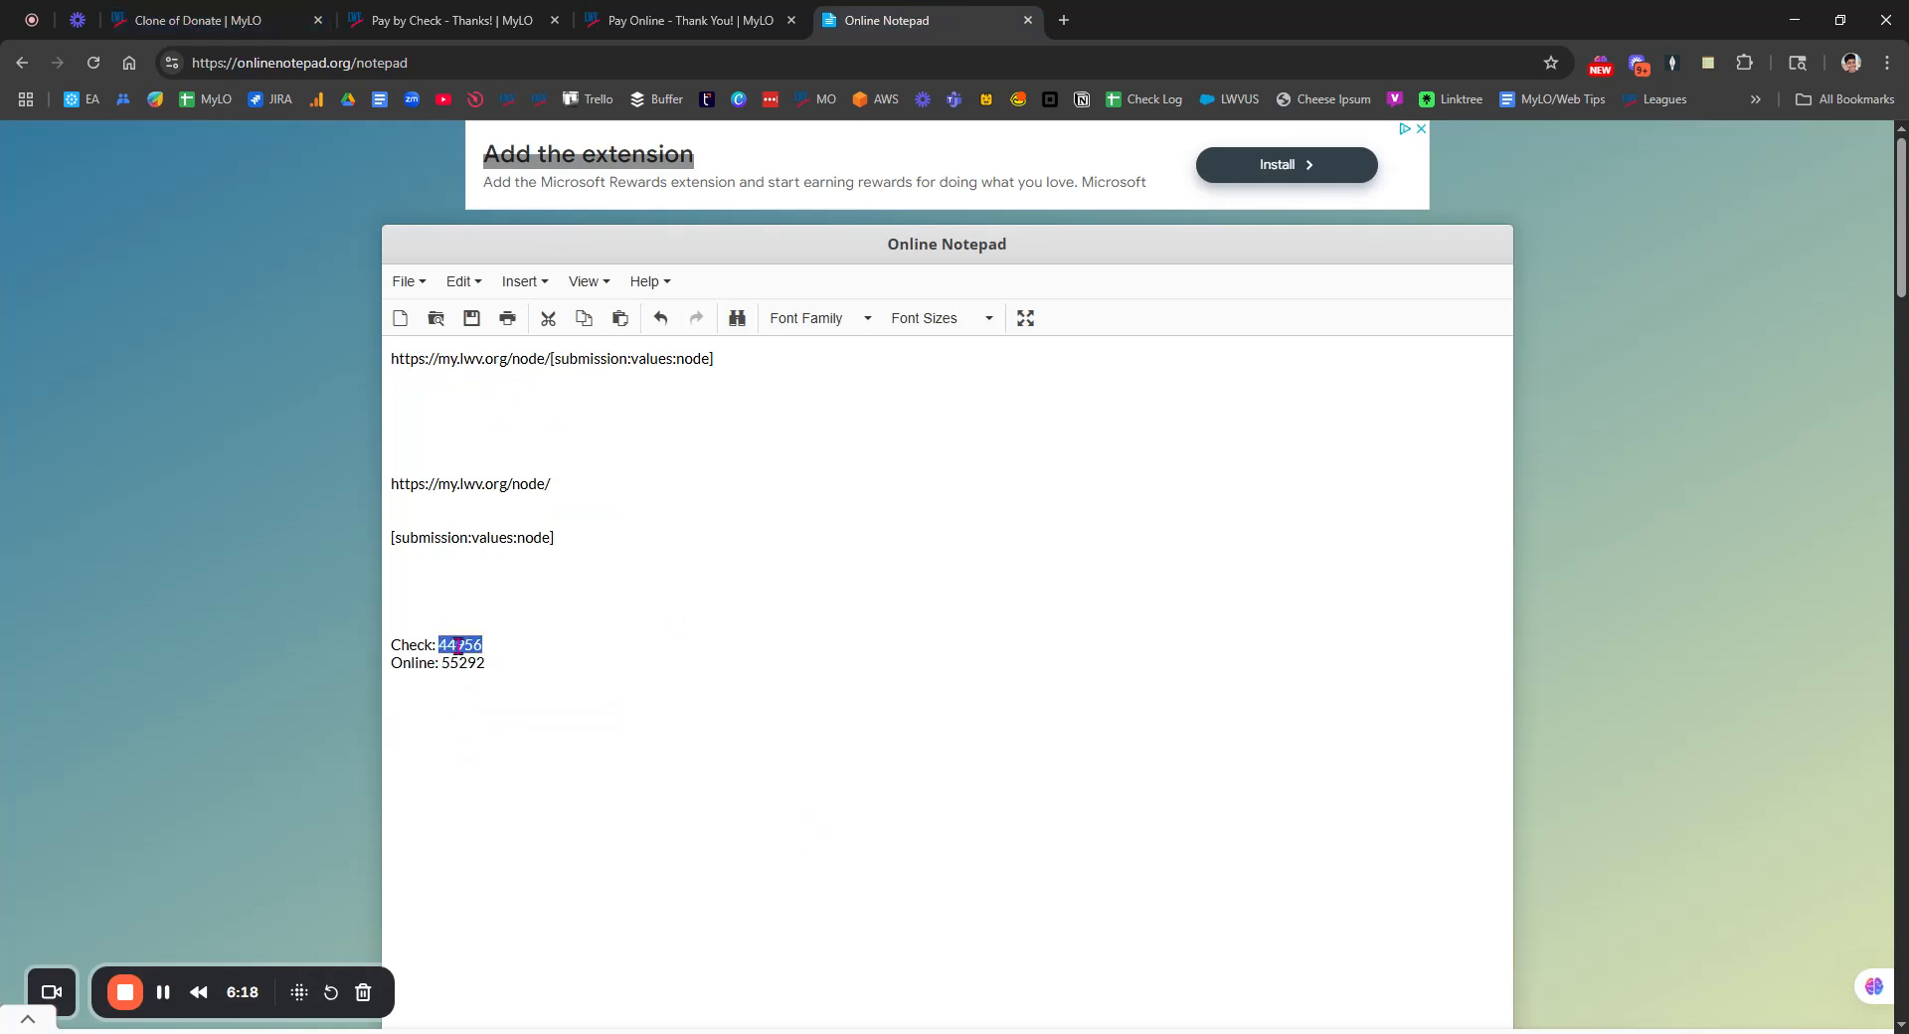
left_click(249, 21)
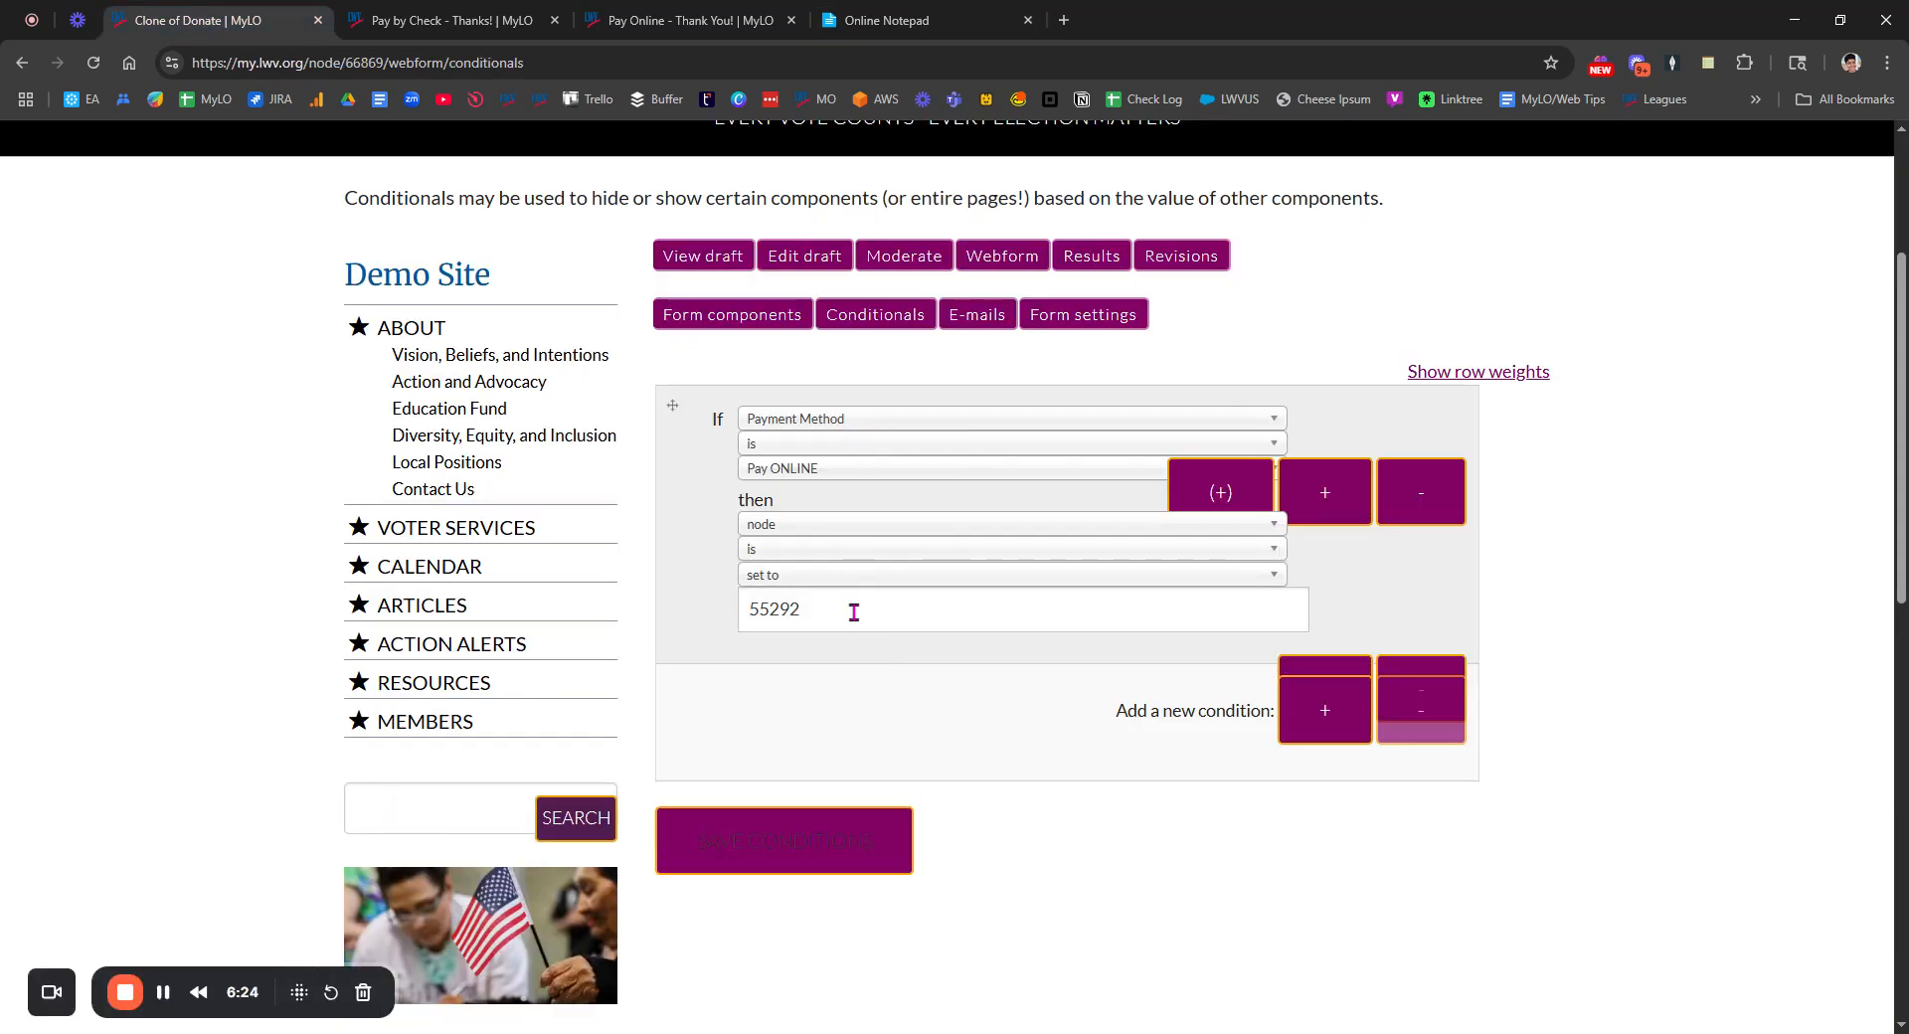
Step: Add a new condition that applies when Payment Method is Pay via Postal (Snail) Mail
left_click(1314, 714)
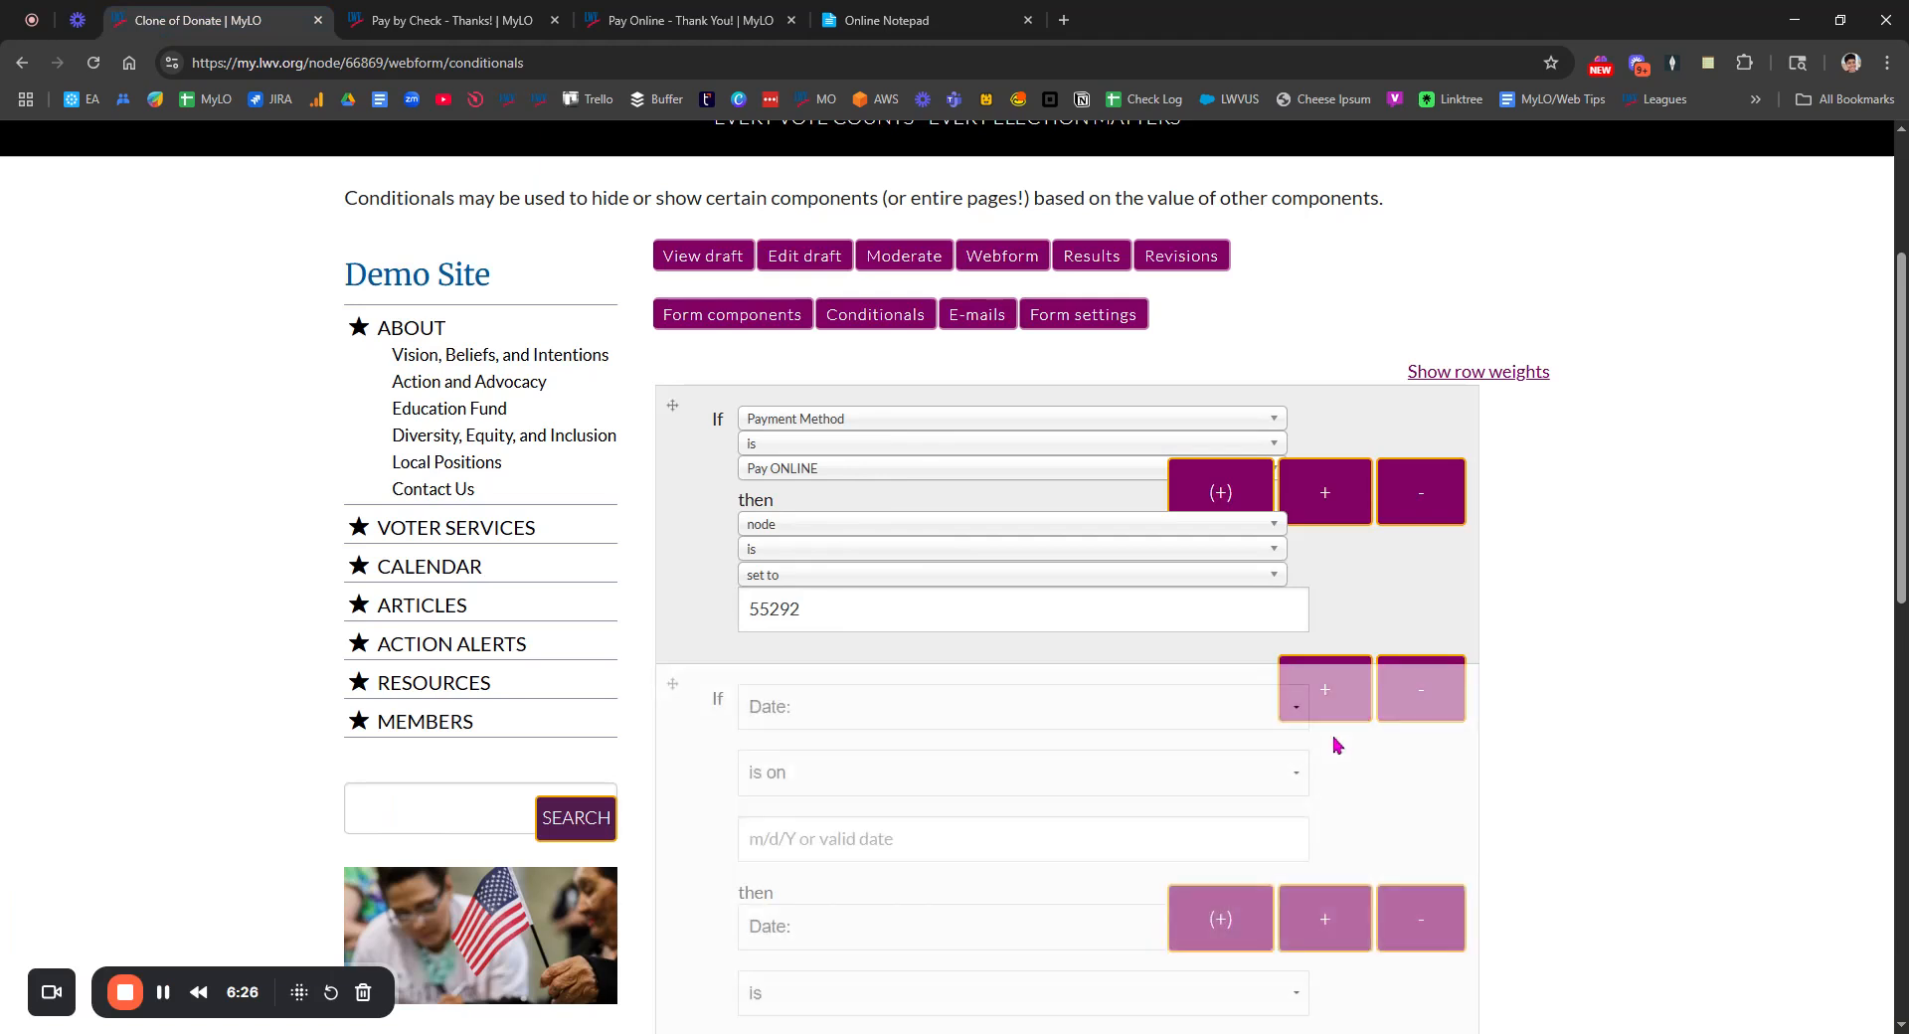
scroll(1376, 838, "down", 2)
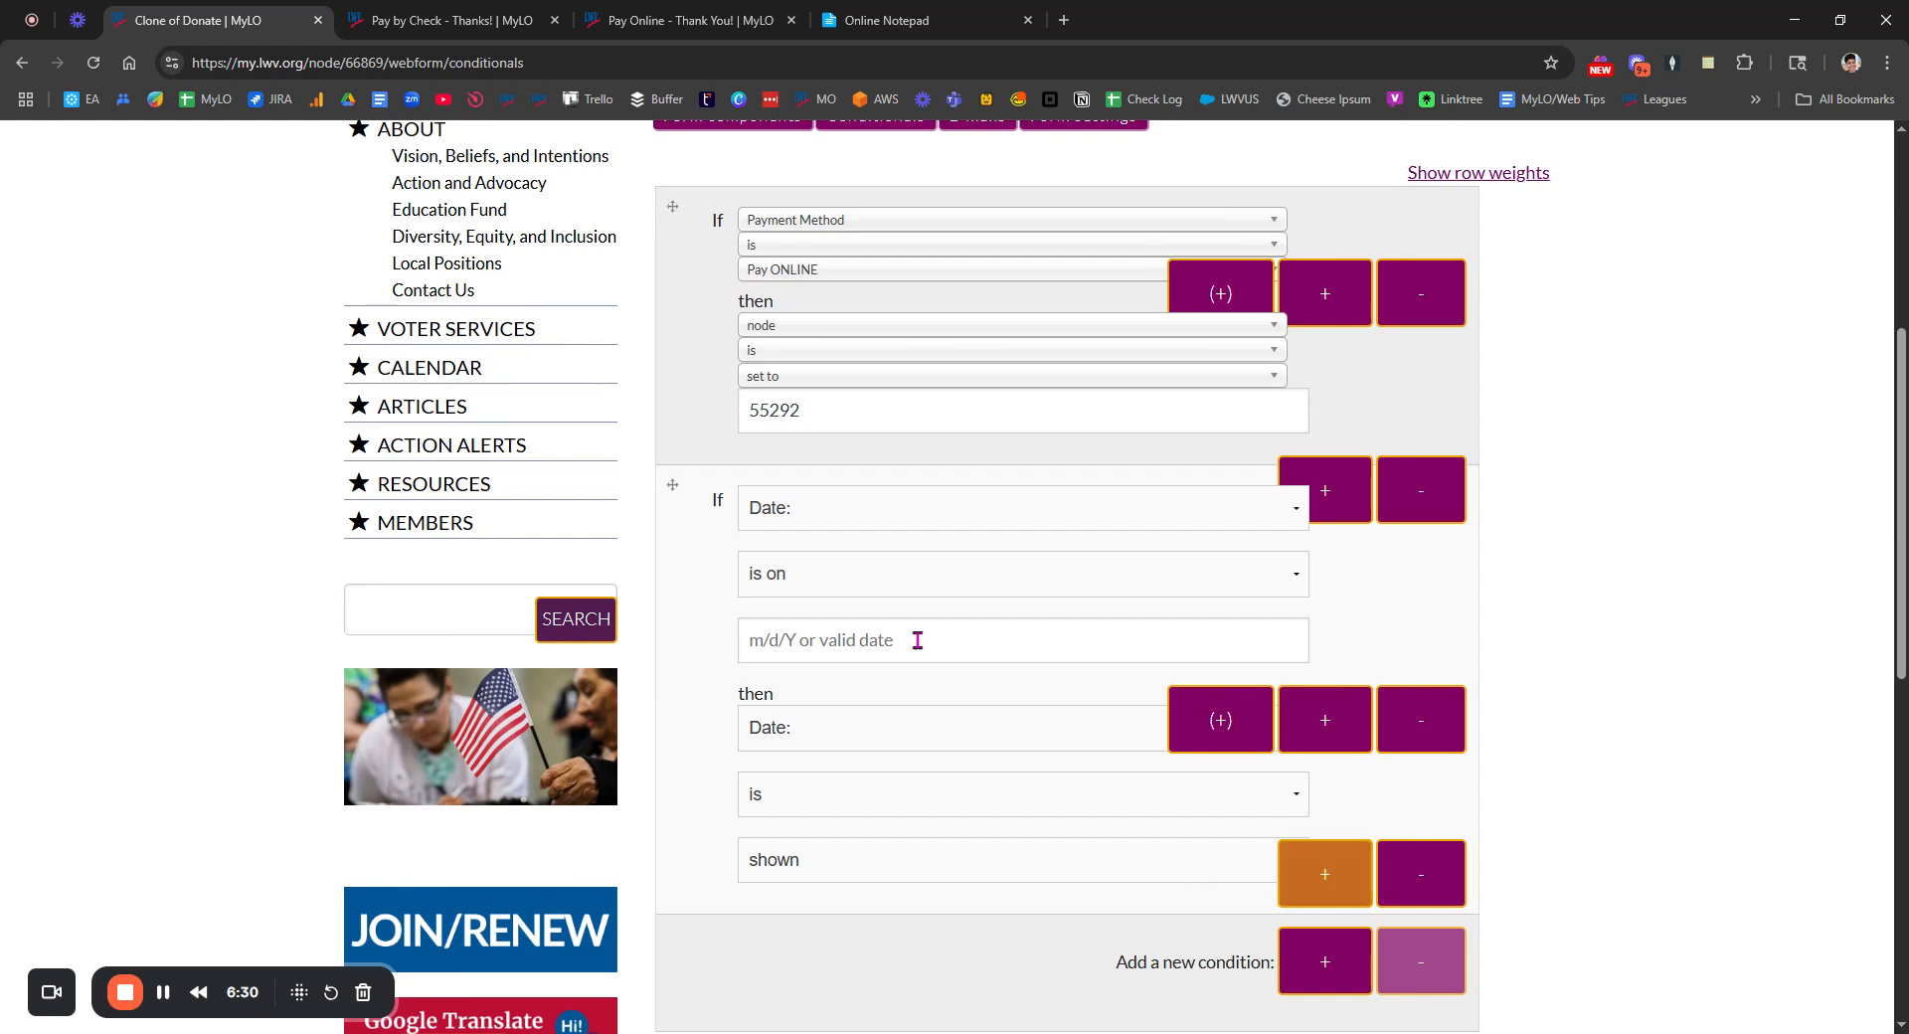
left_click(867, 512)
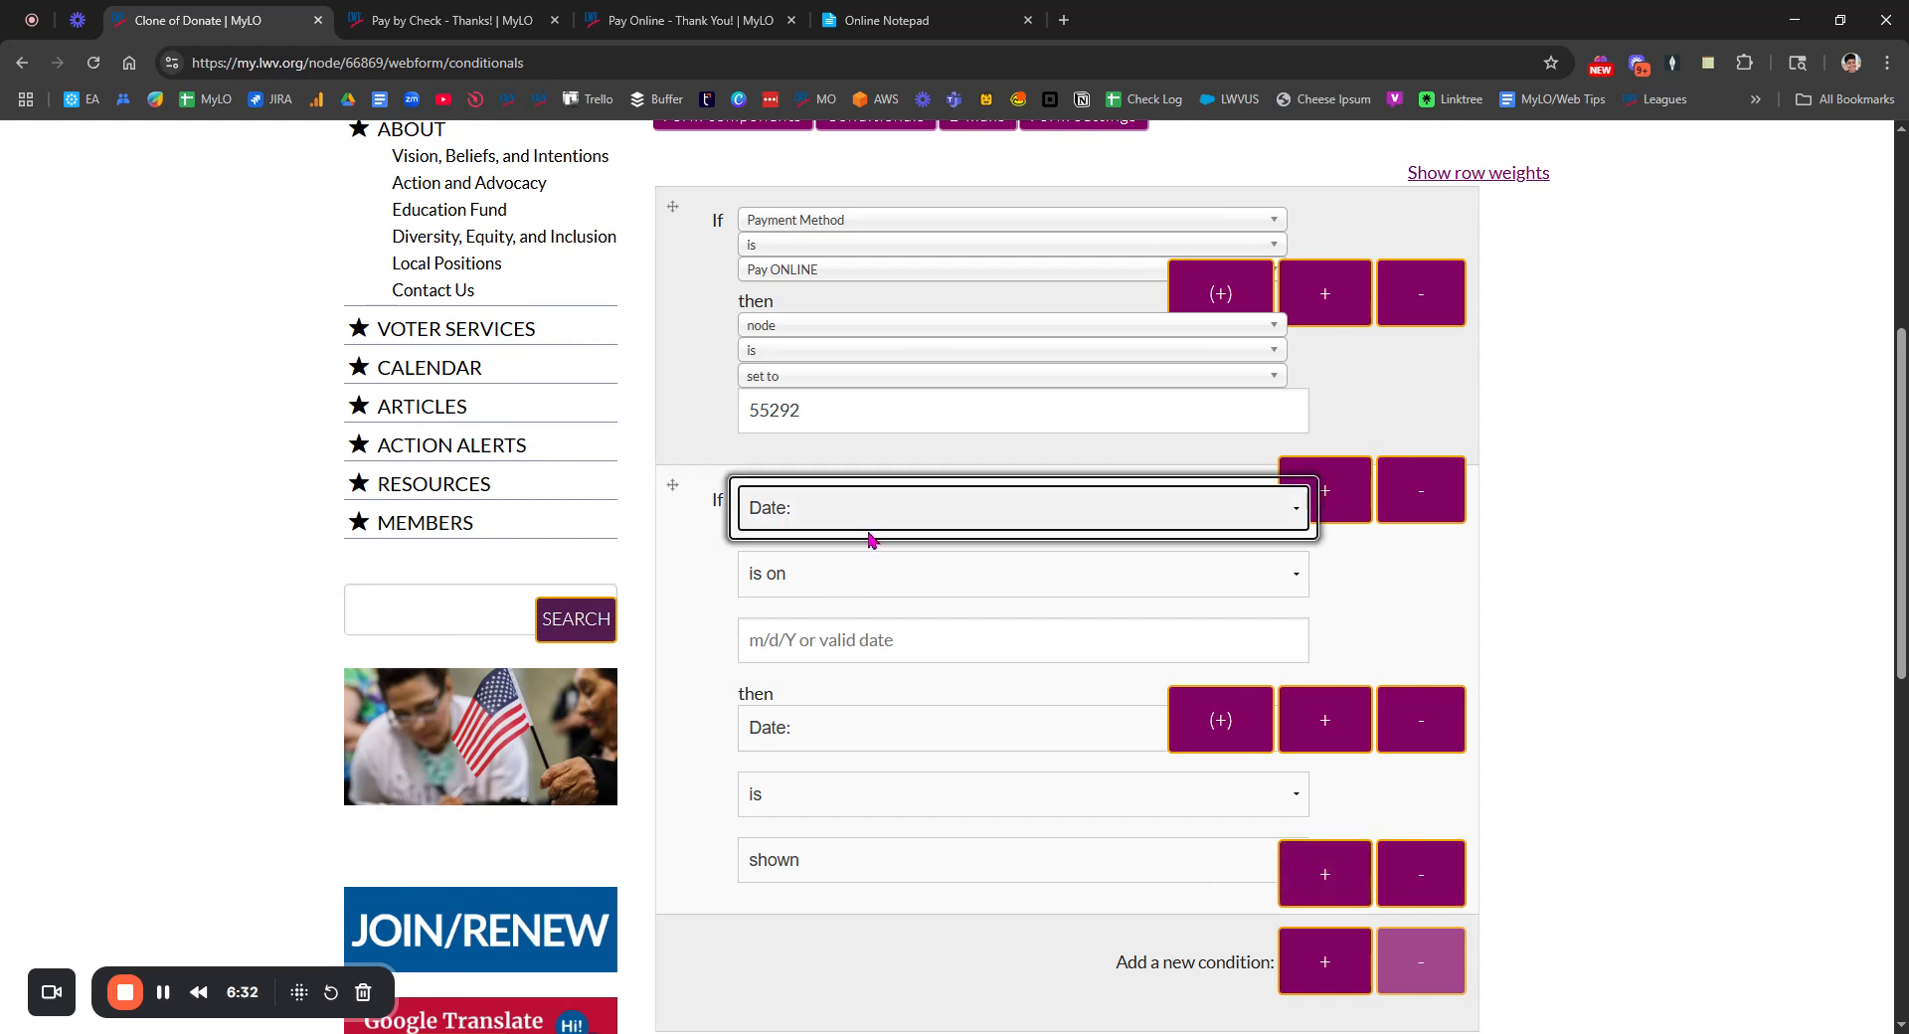
left_click(796, 639)
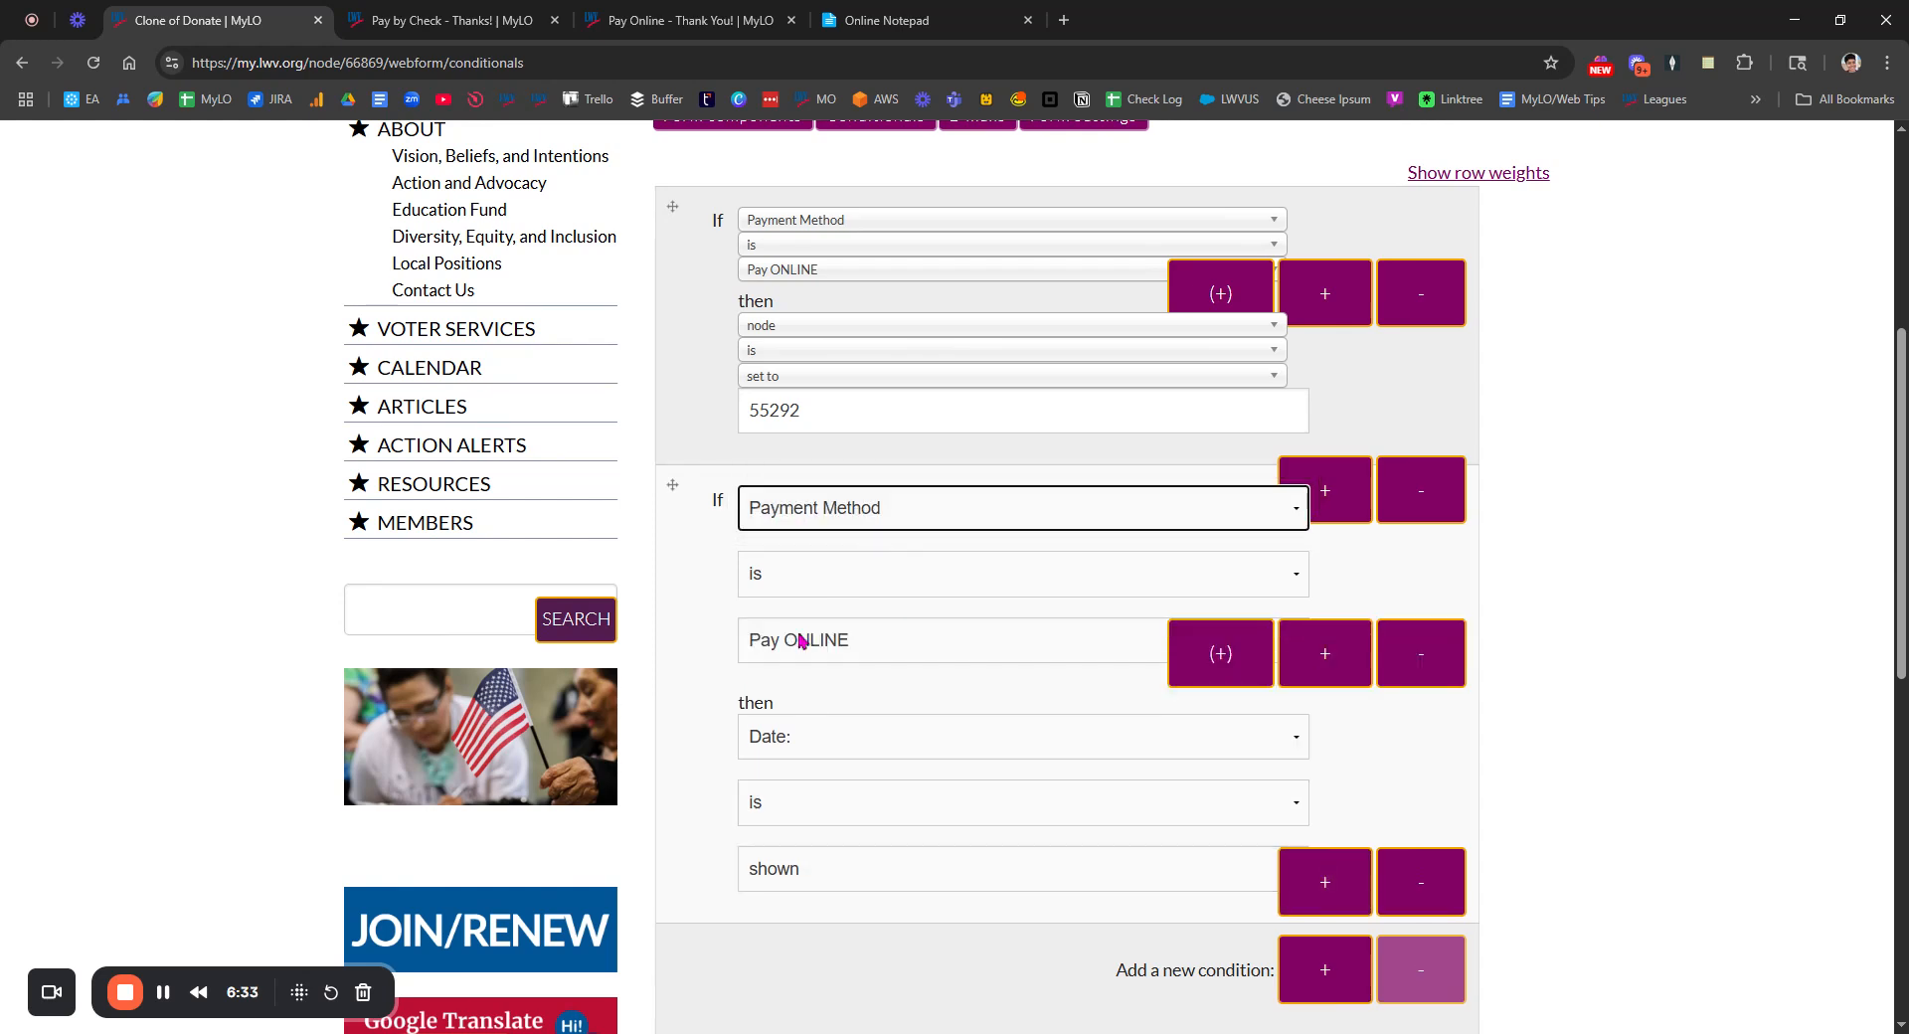
left_click(861, 651)
left_click(866, 715)
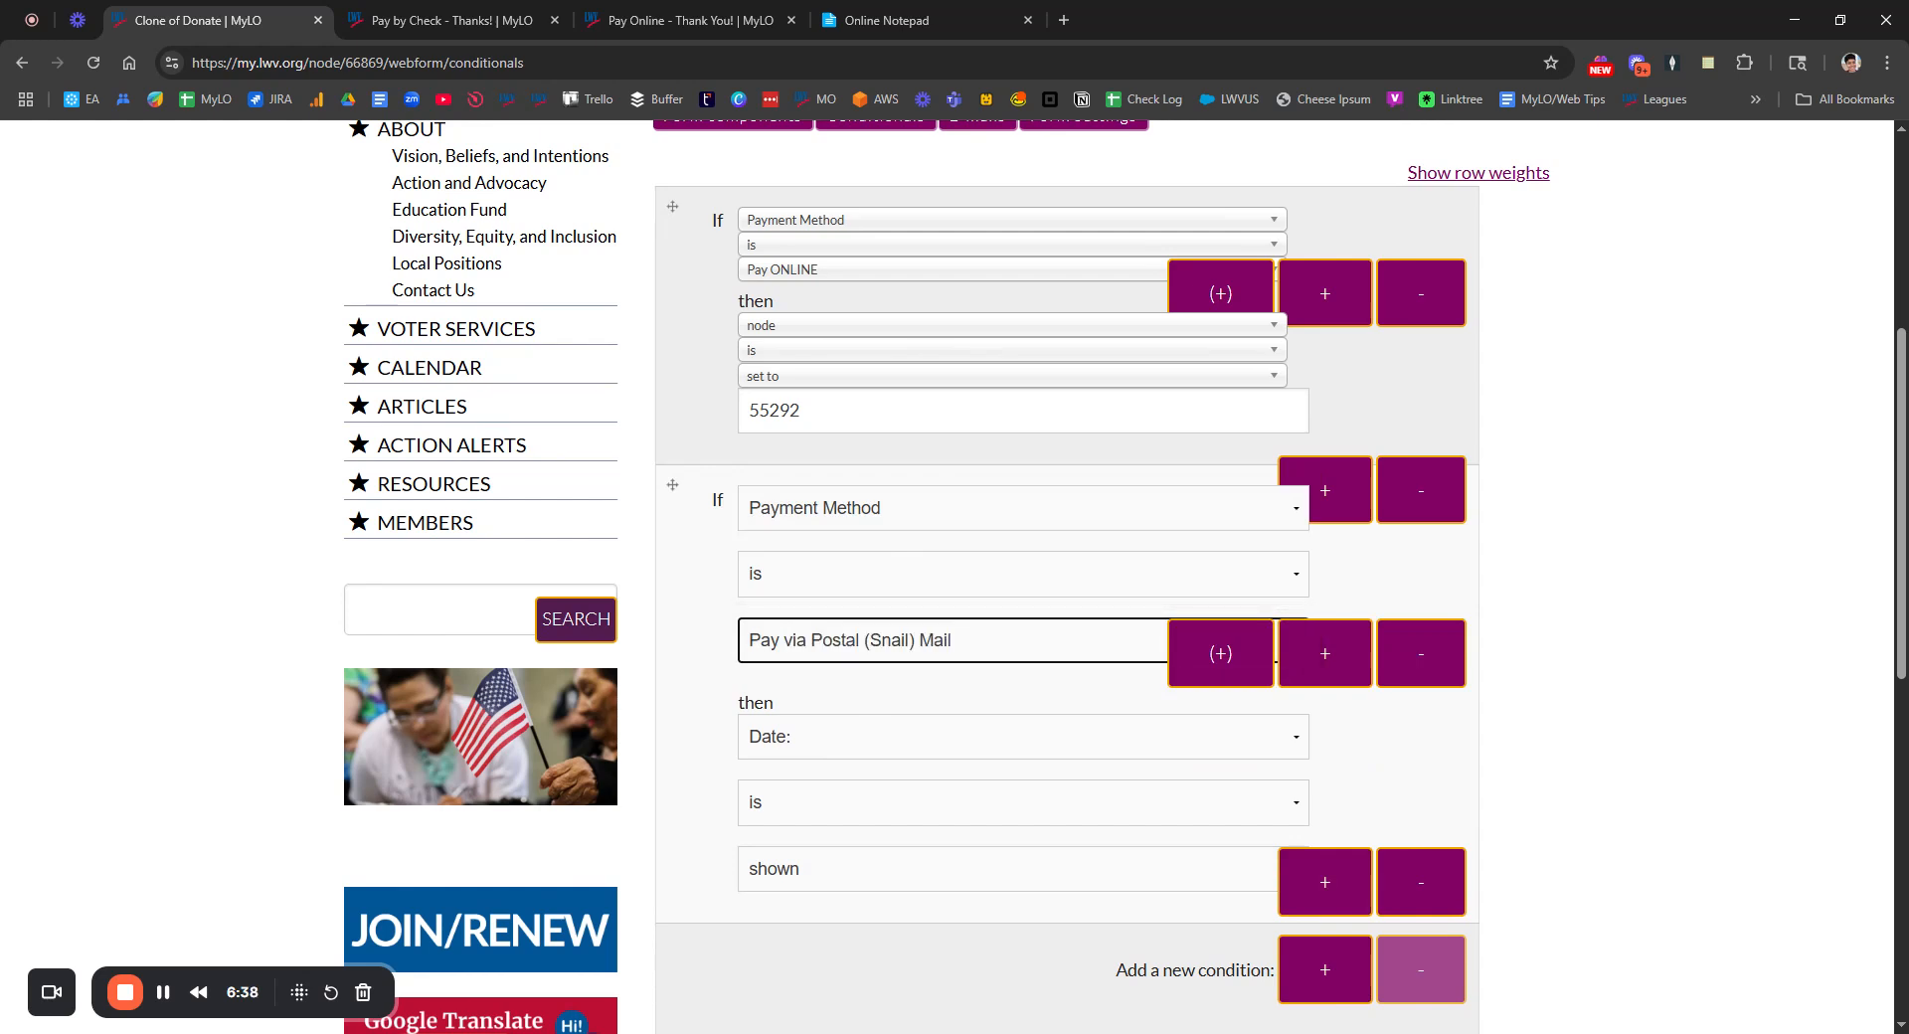
Step: Make the Postal (Snail) Mail condition set node to 44956 and save the conditions
left_click(868, 755)
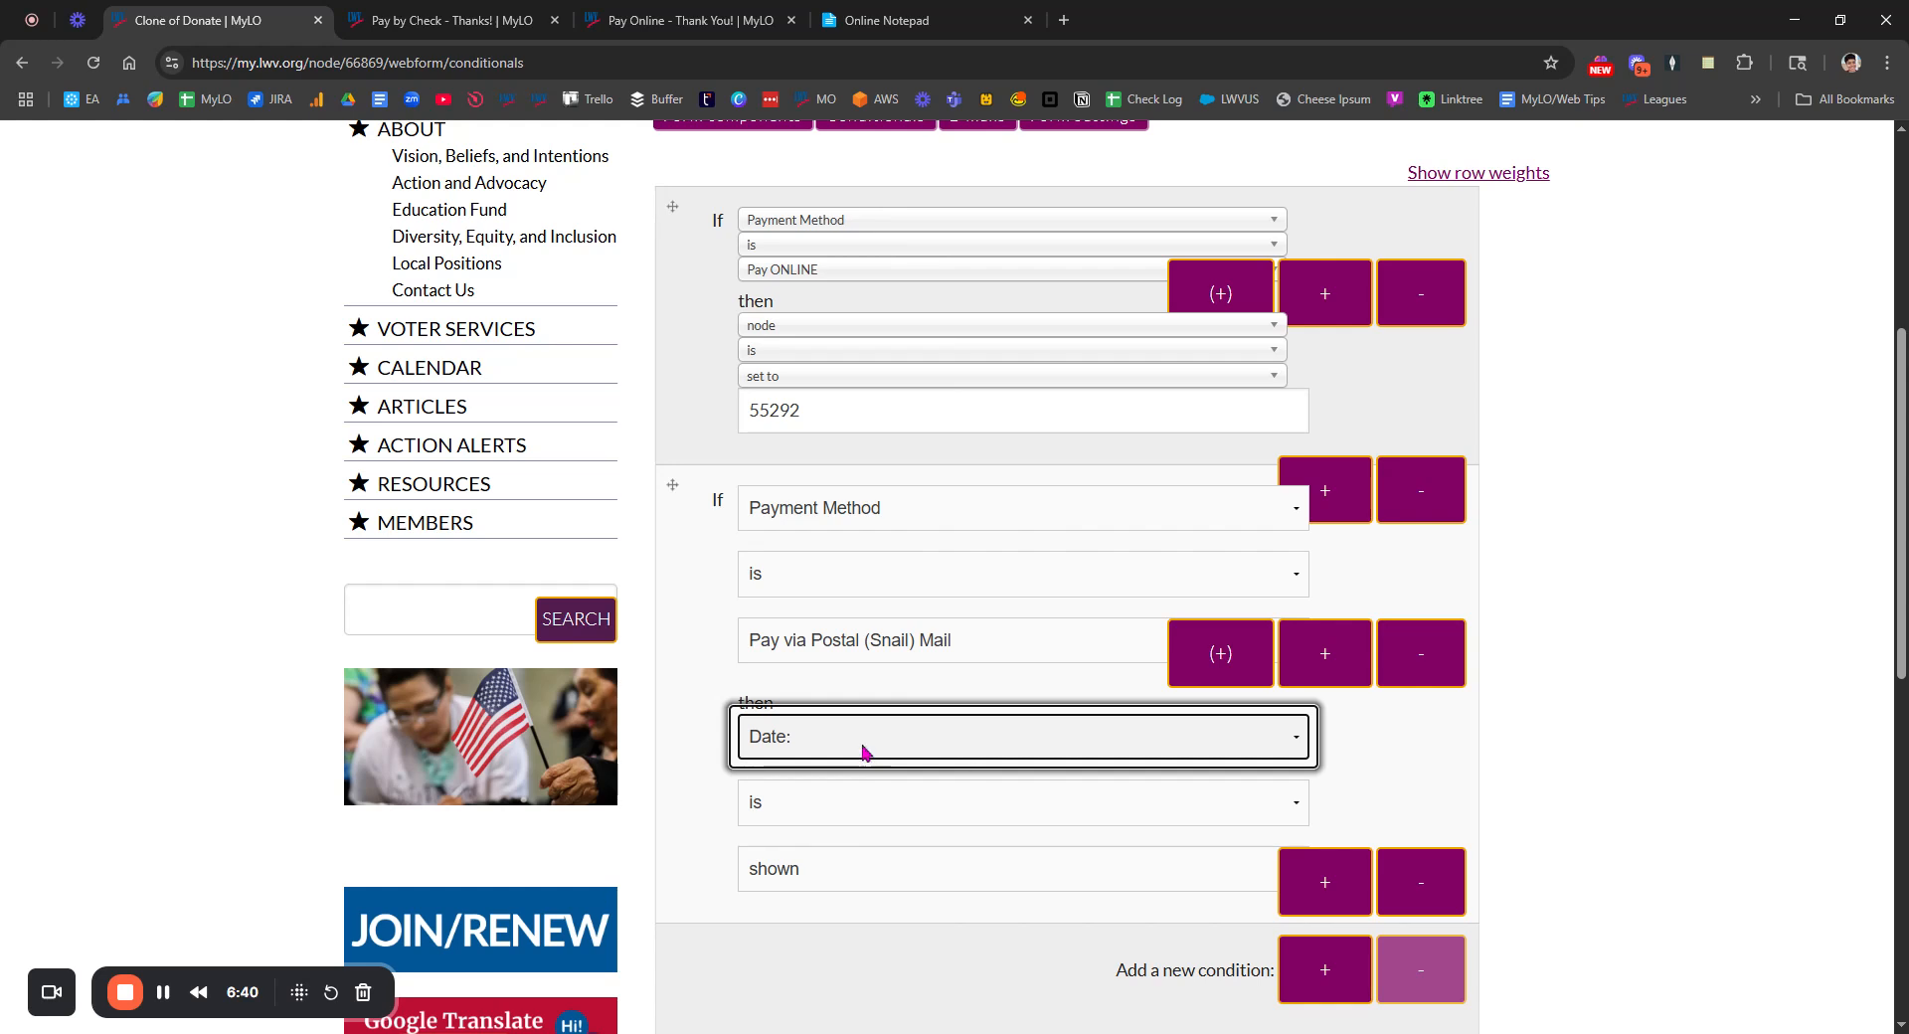
left_click(793, 705)
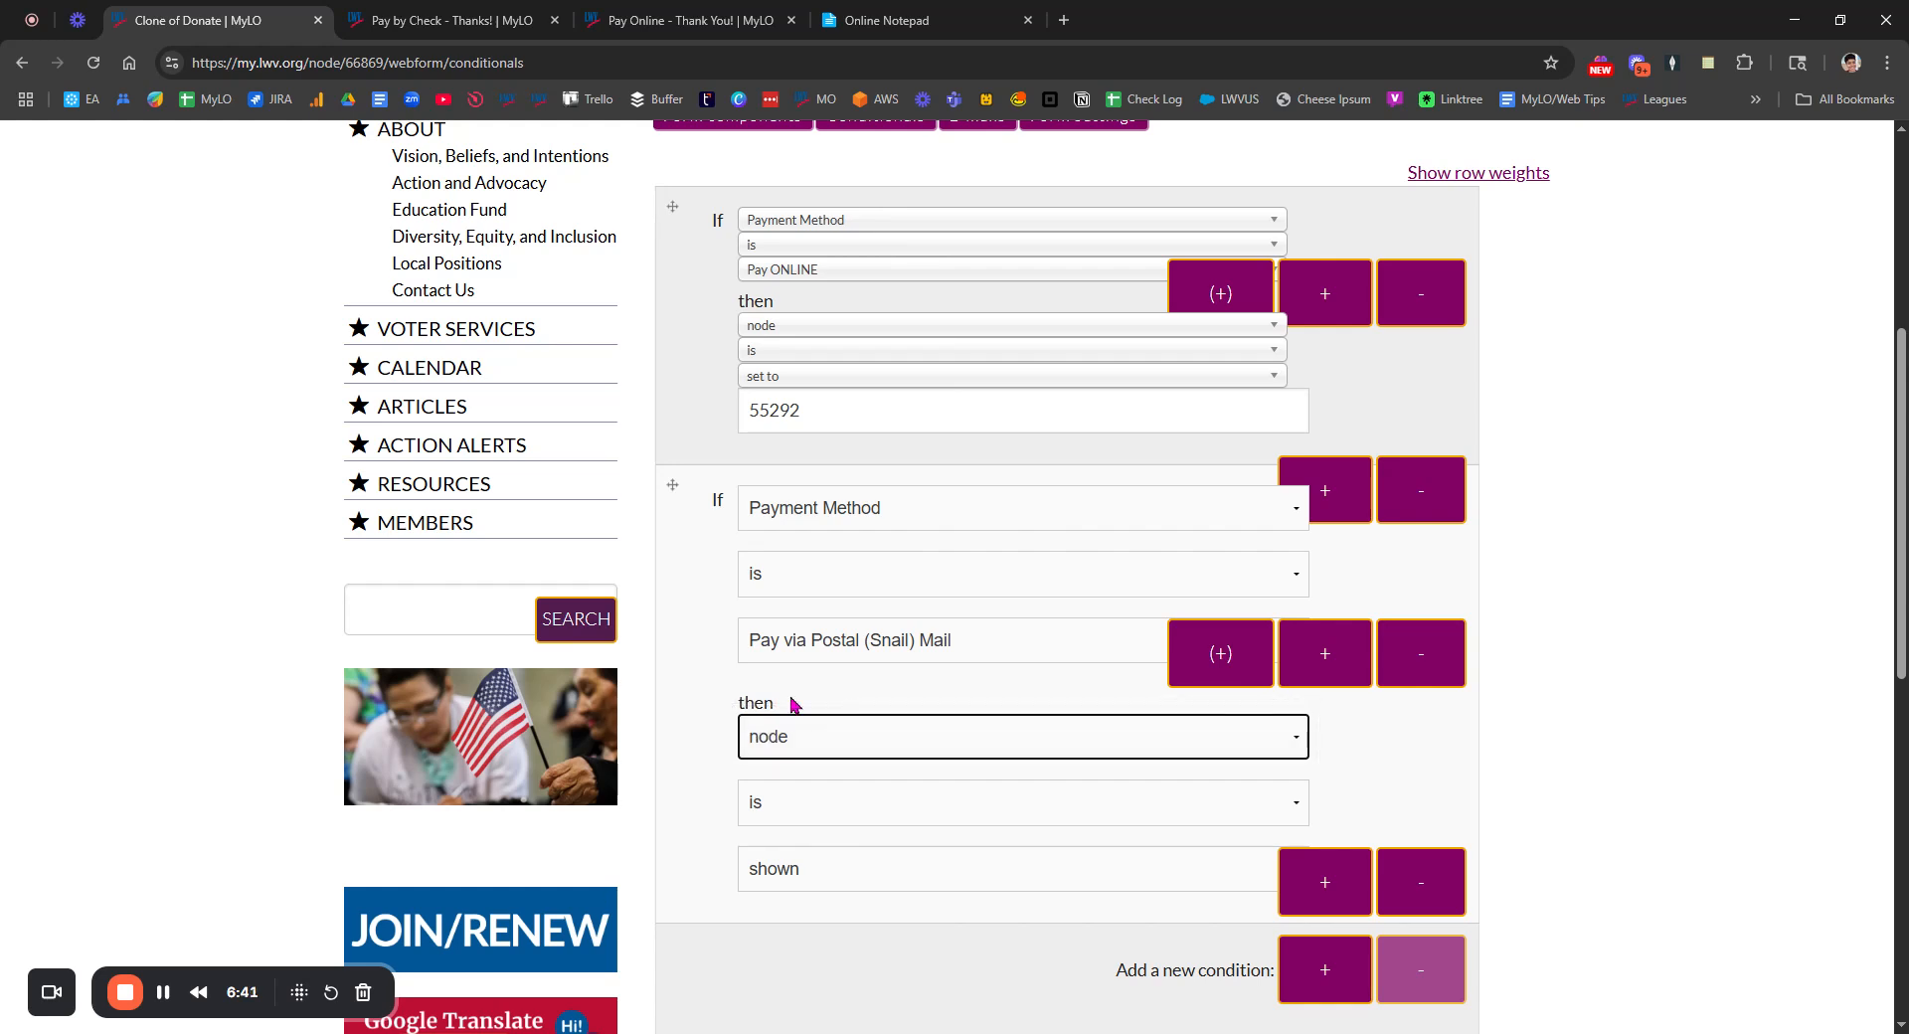
left_click(812, 873)
left_click(807, 898)
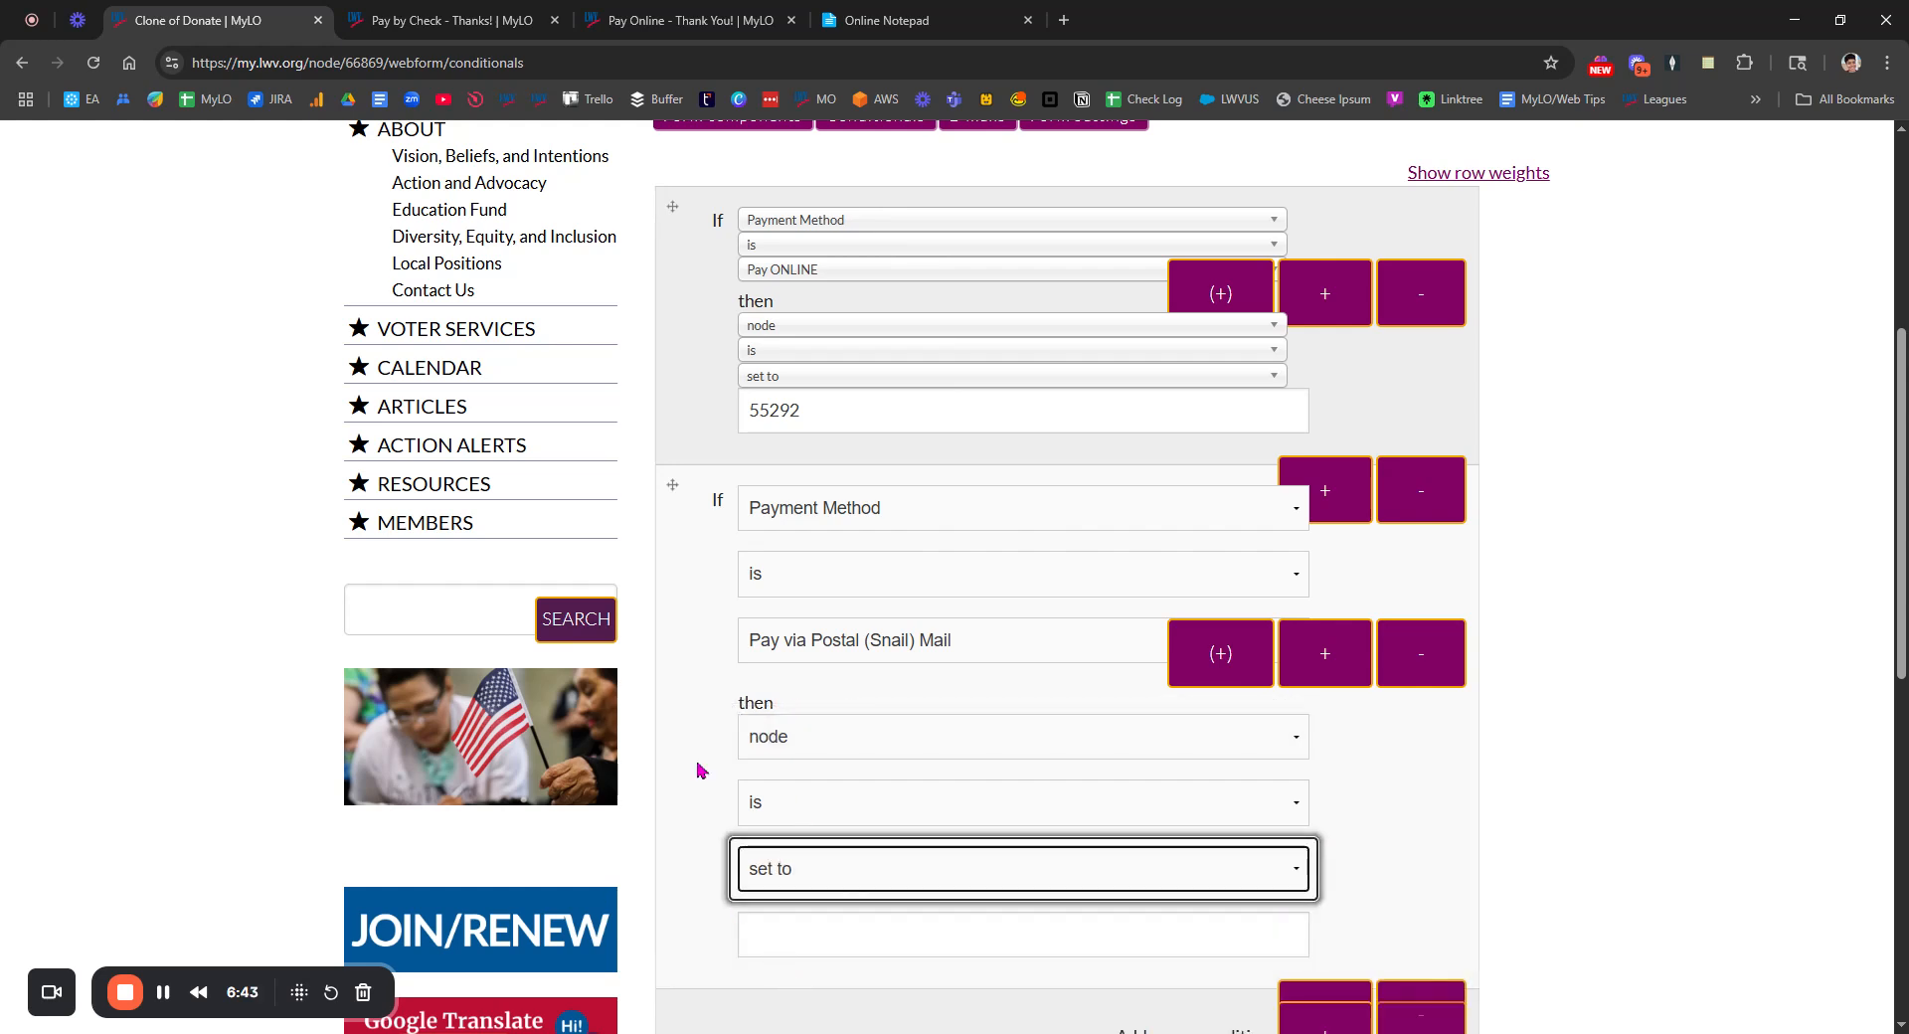
left_click(782, 931)
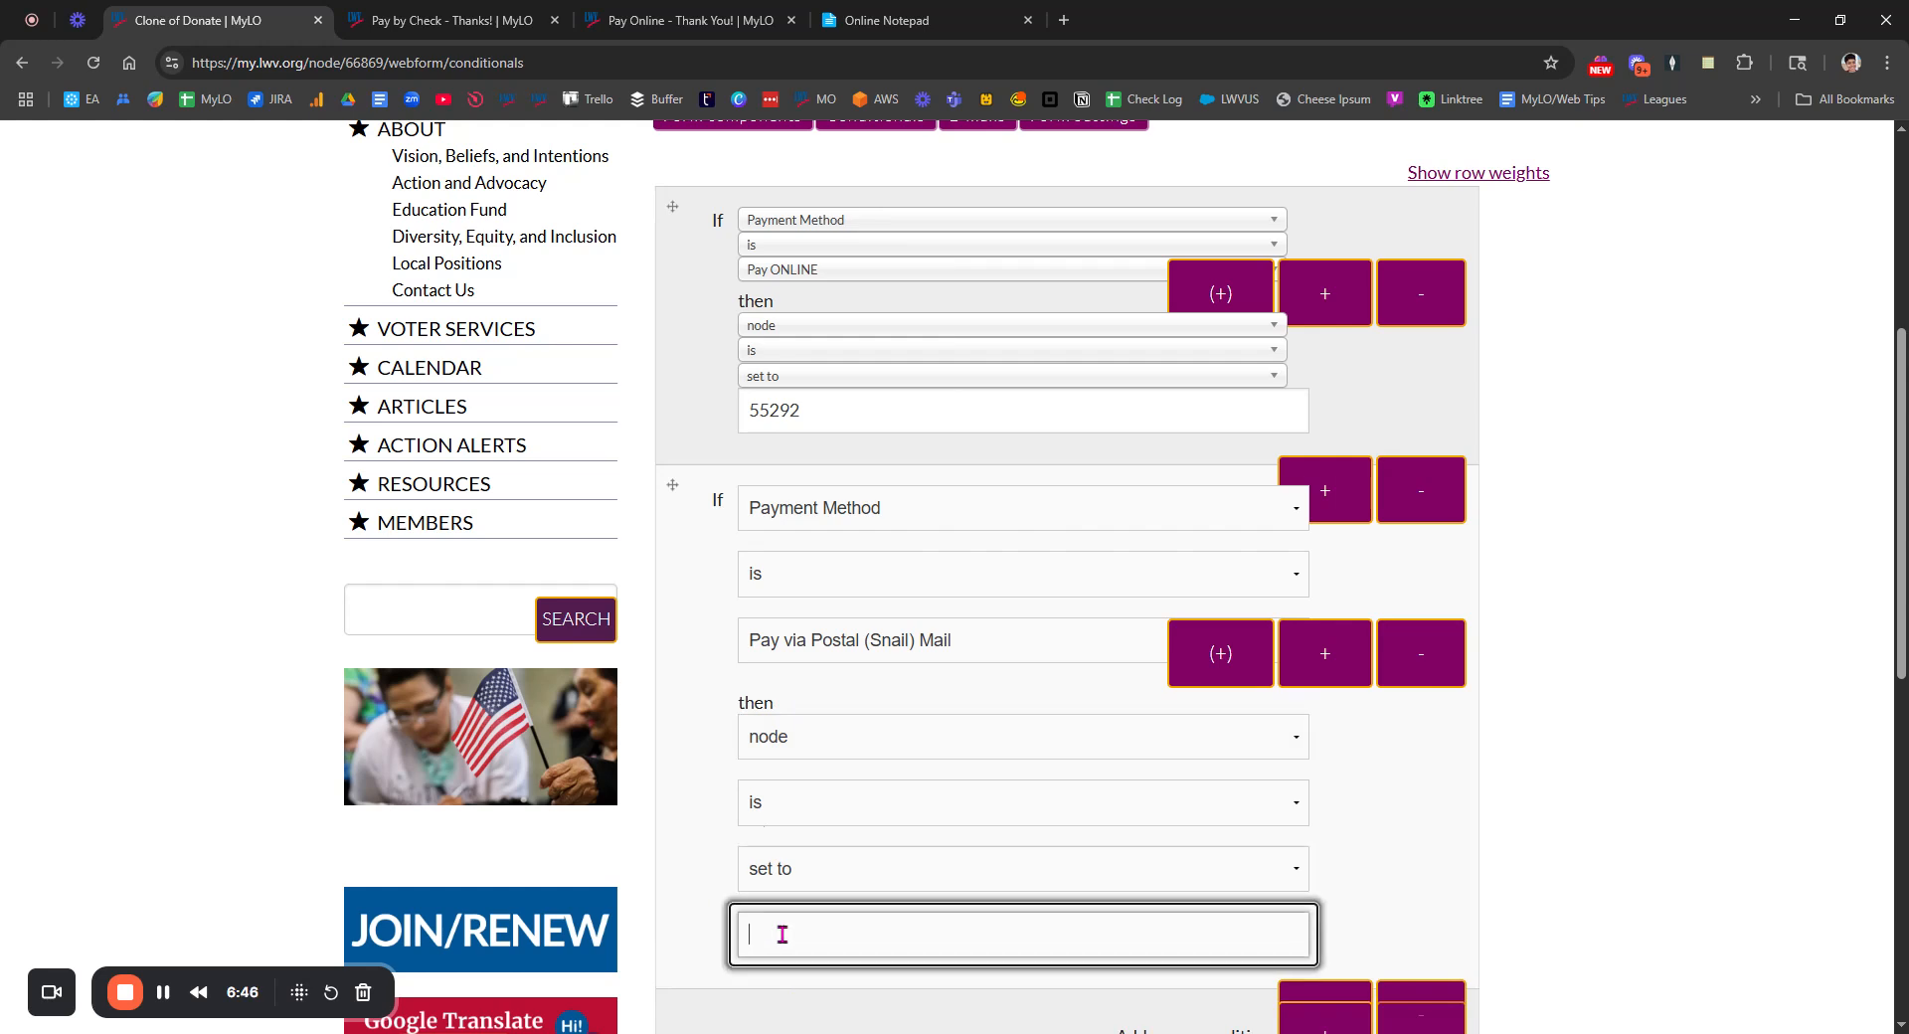
type("44956")
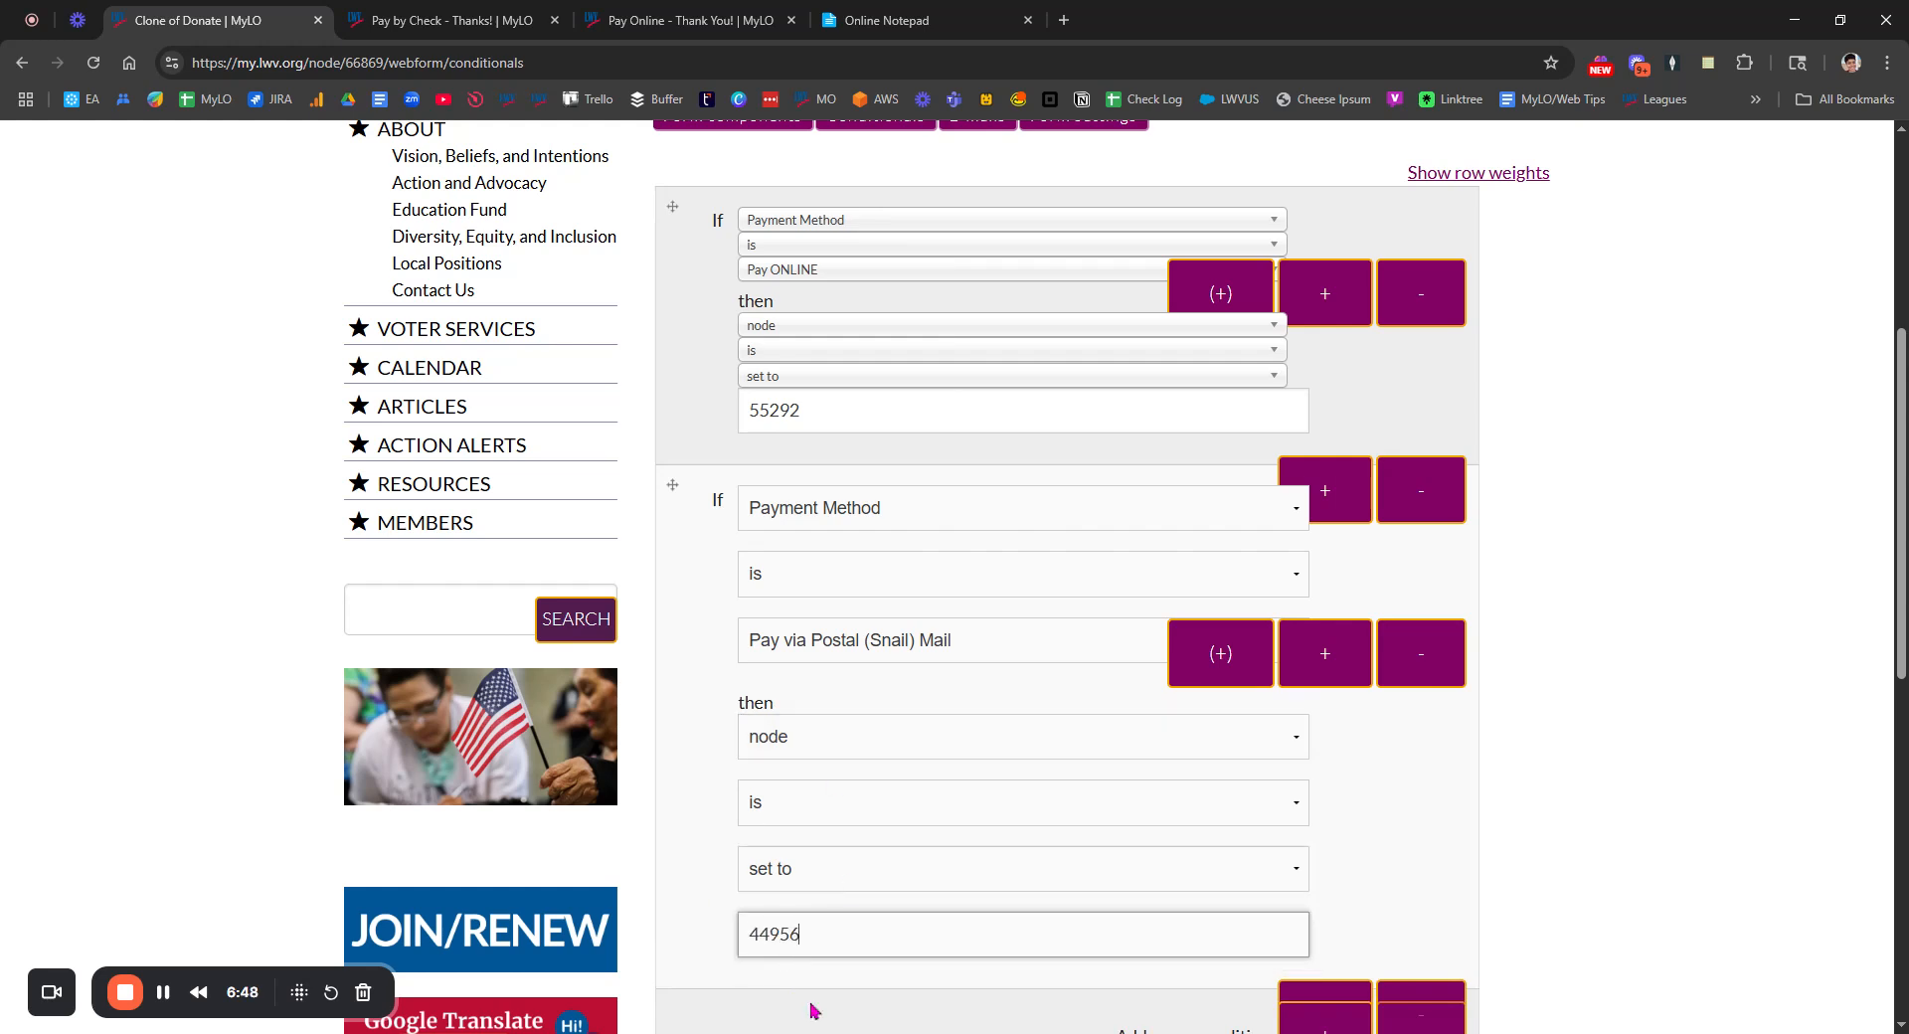
scroll(731, 845, "down", 3)
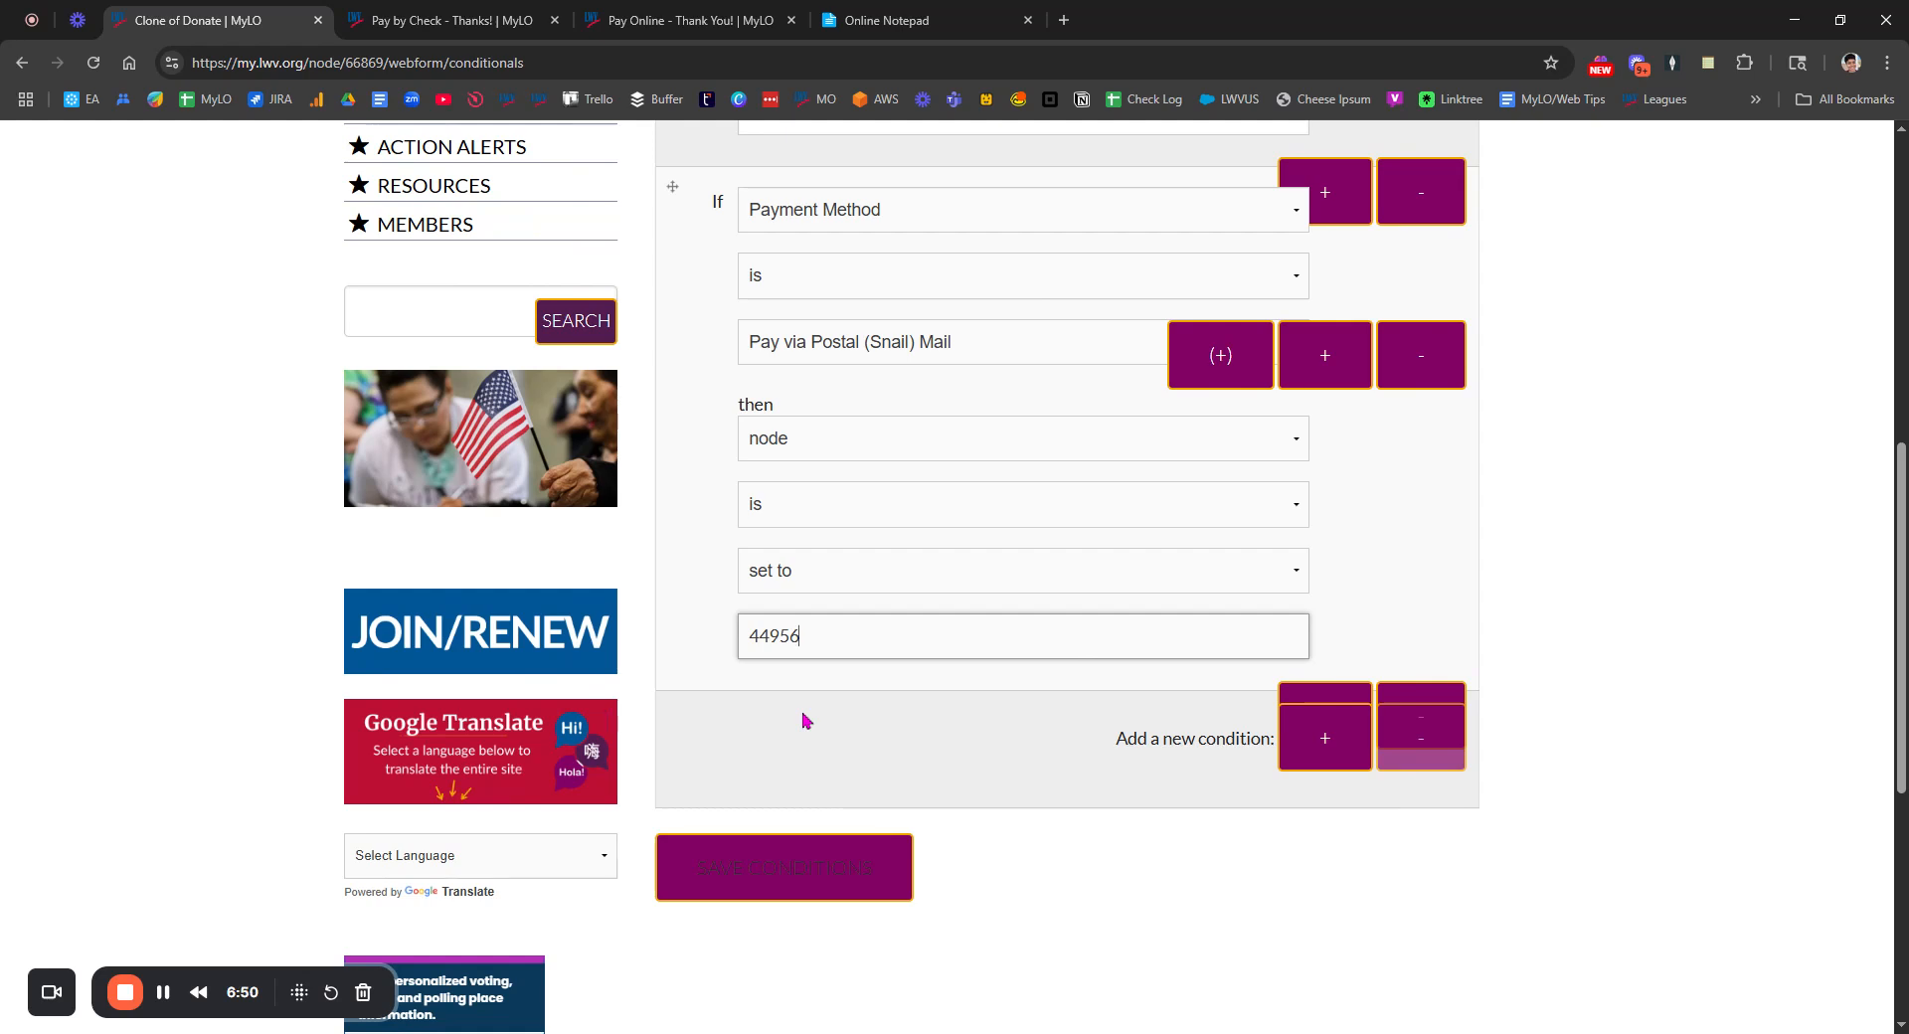
left_click(784, 890)
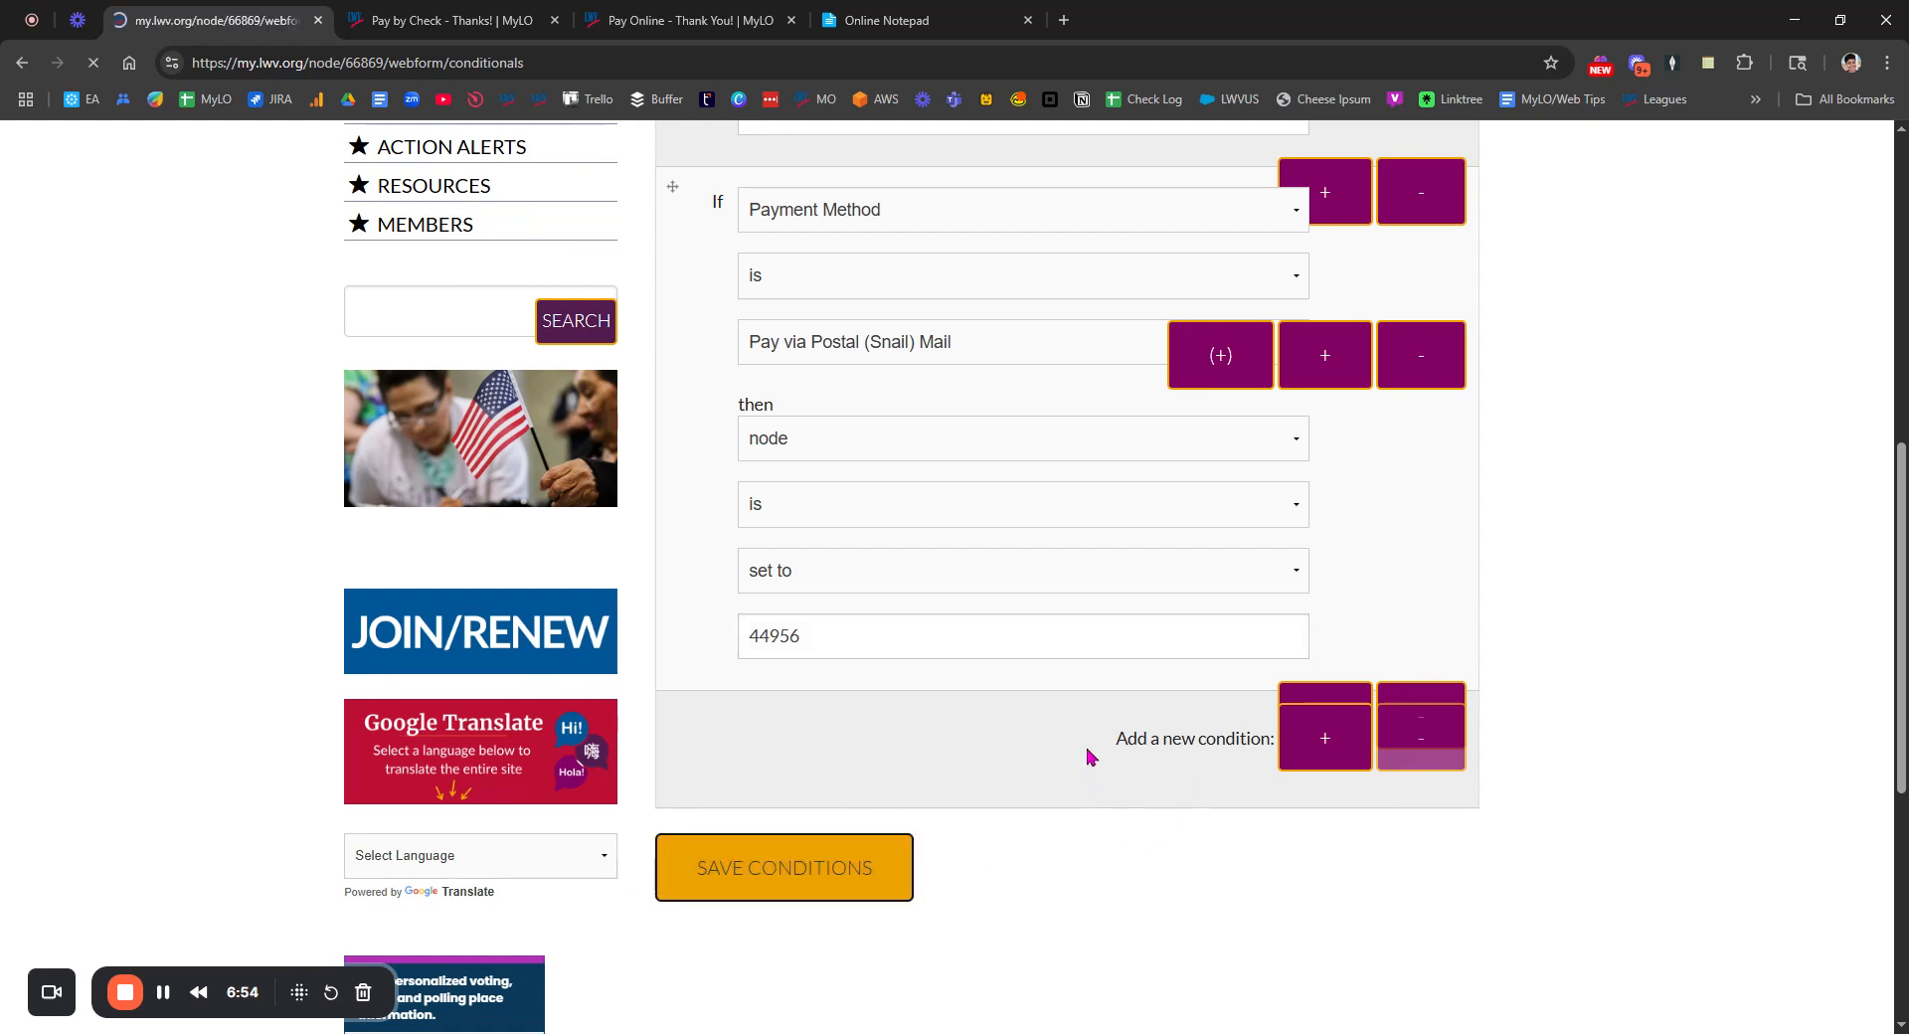
Step: Move the Pay via Postal (Snail) Mail condition above the Pay ONLINE condition and save the conditions
scroll(1173, 796, "down", 4)
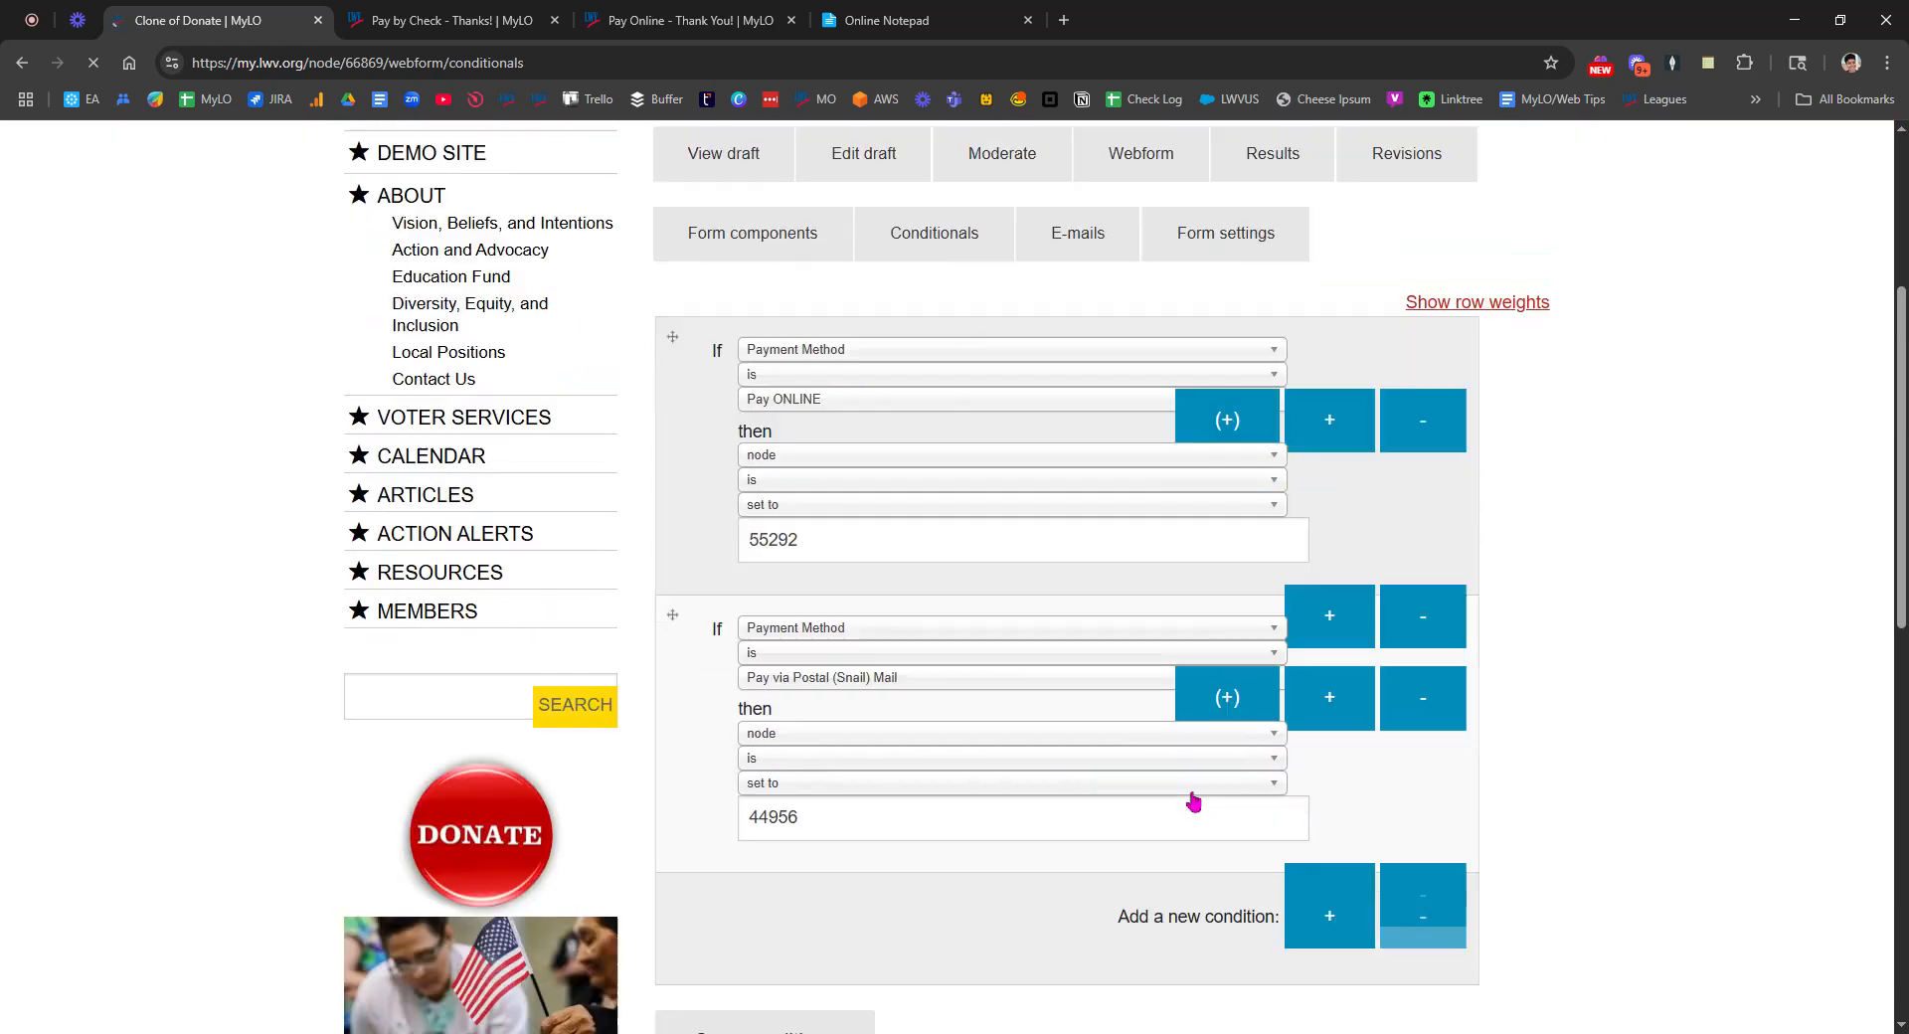
scroll(1193, 800, "up", 1)
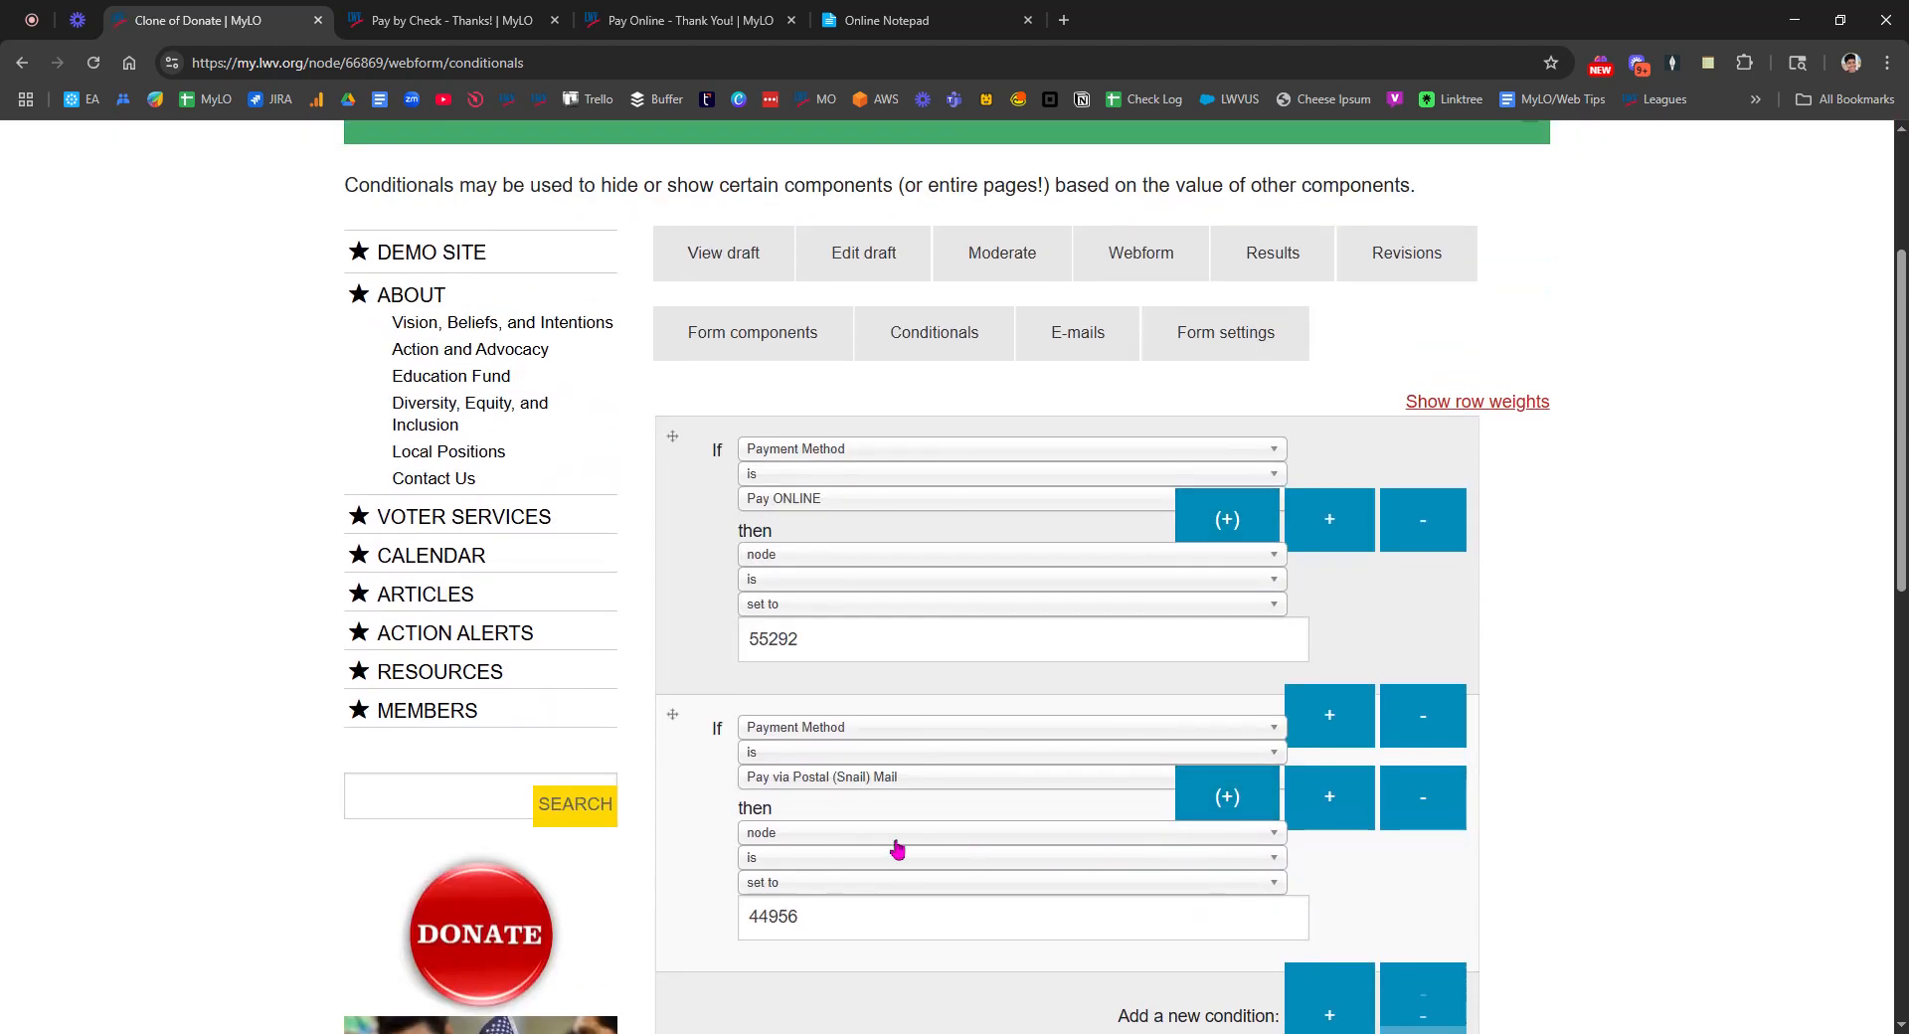
scroll(835, 225, "up", 1)
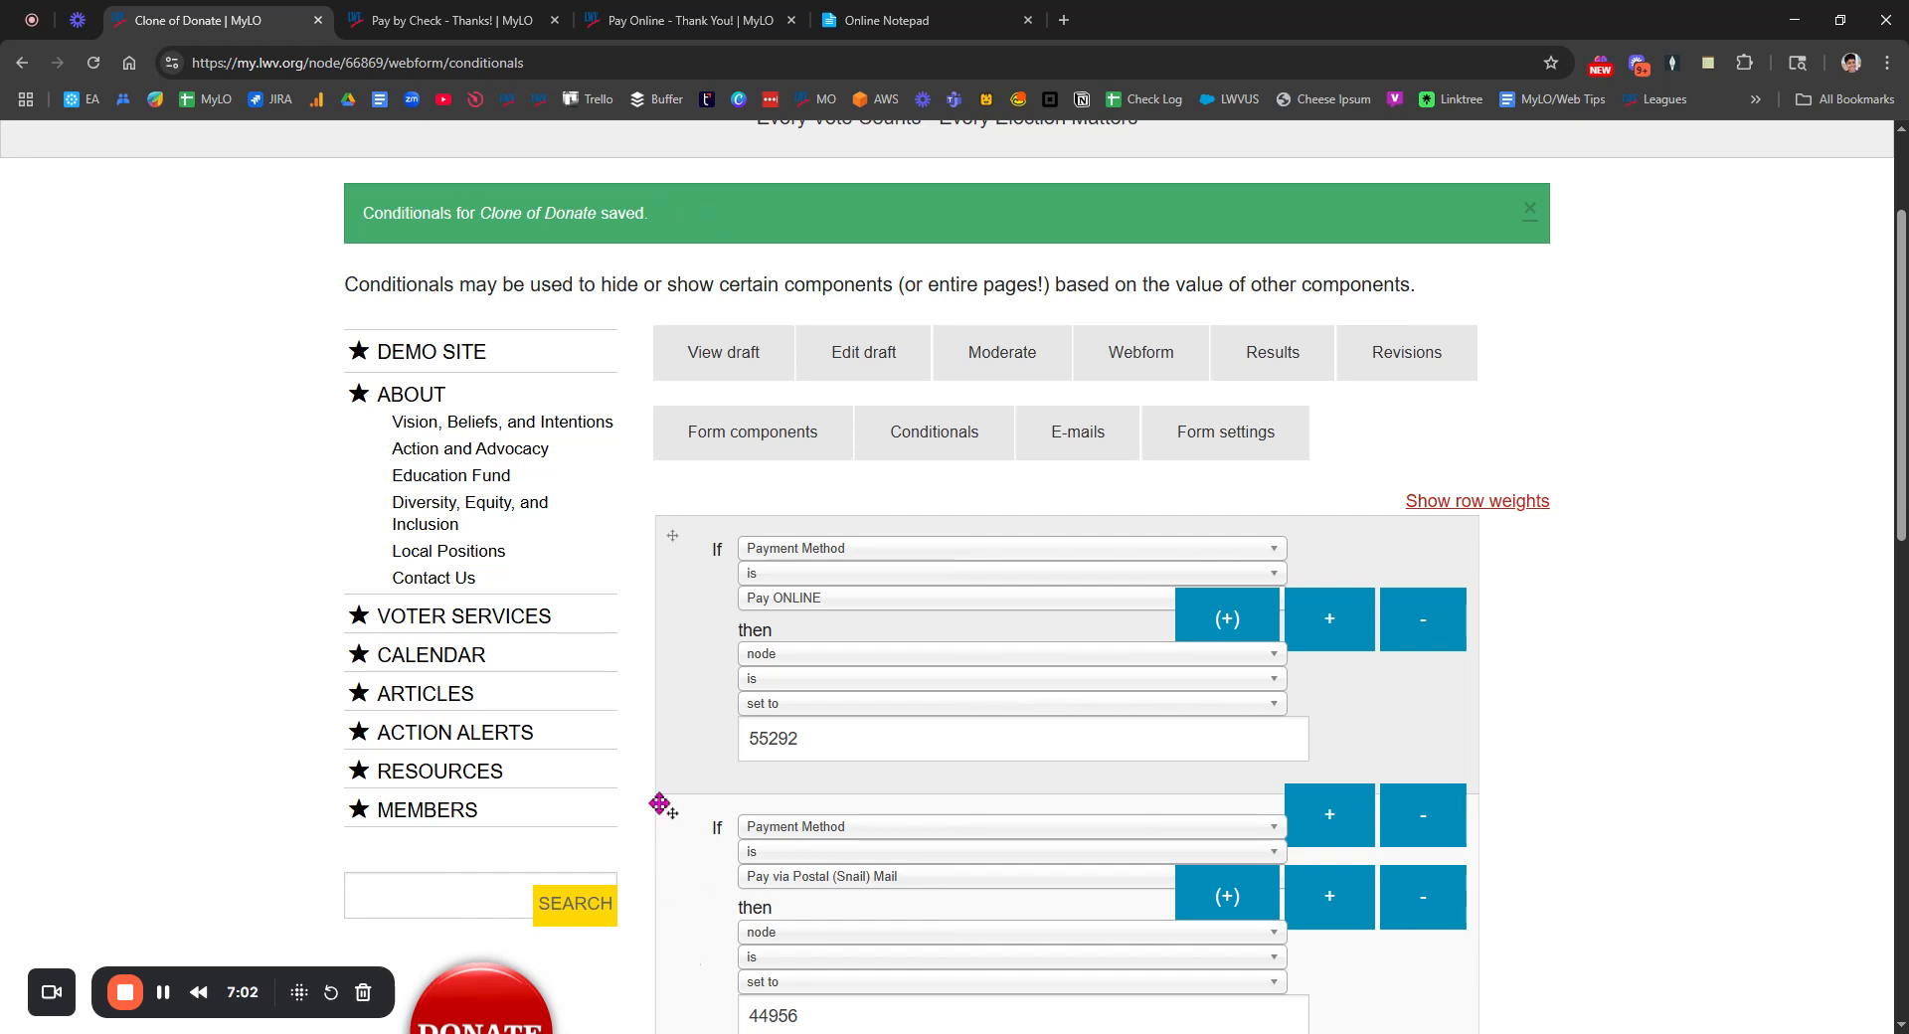
left_click_drag(662, 805, 732, 767)
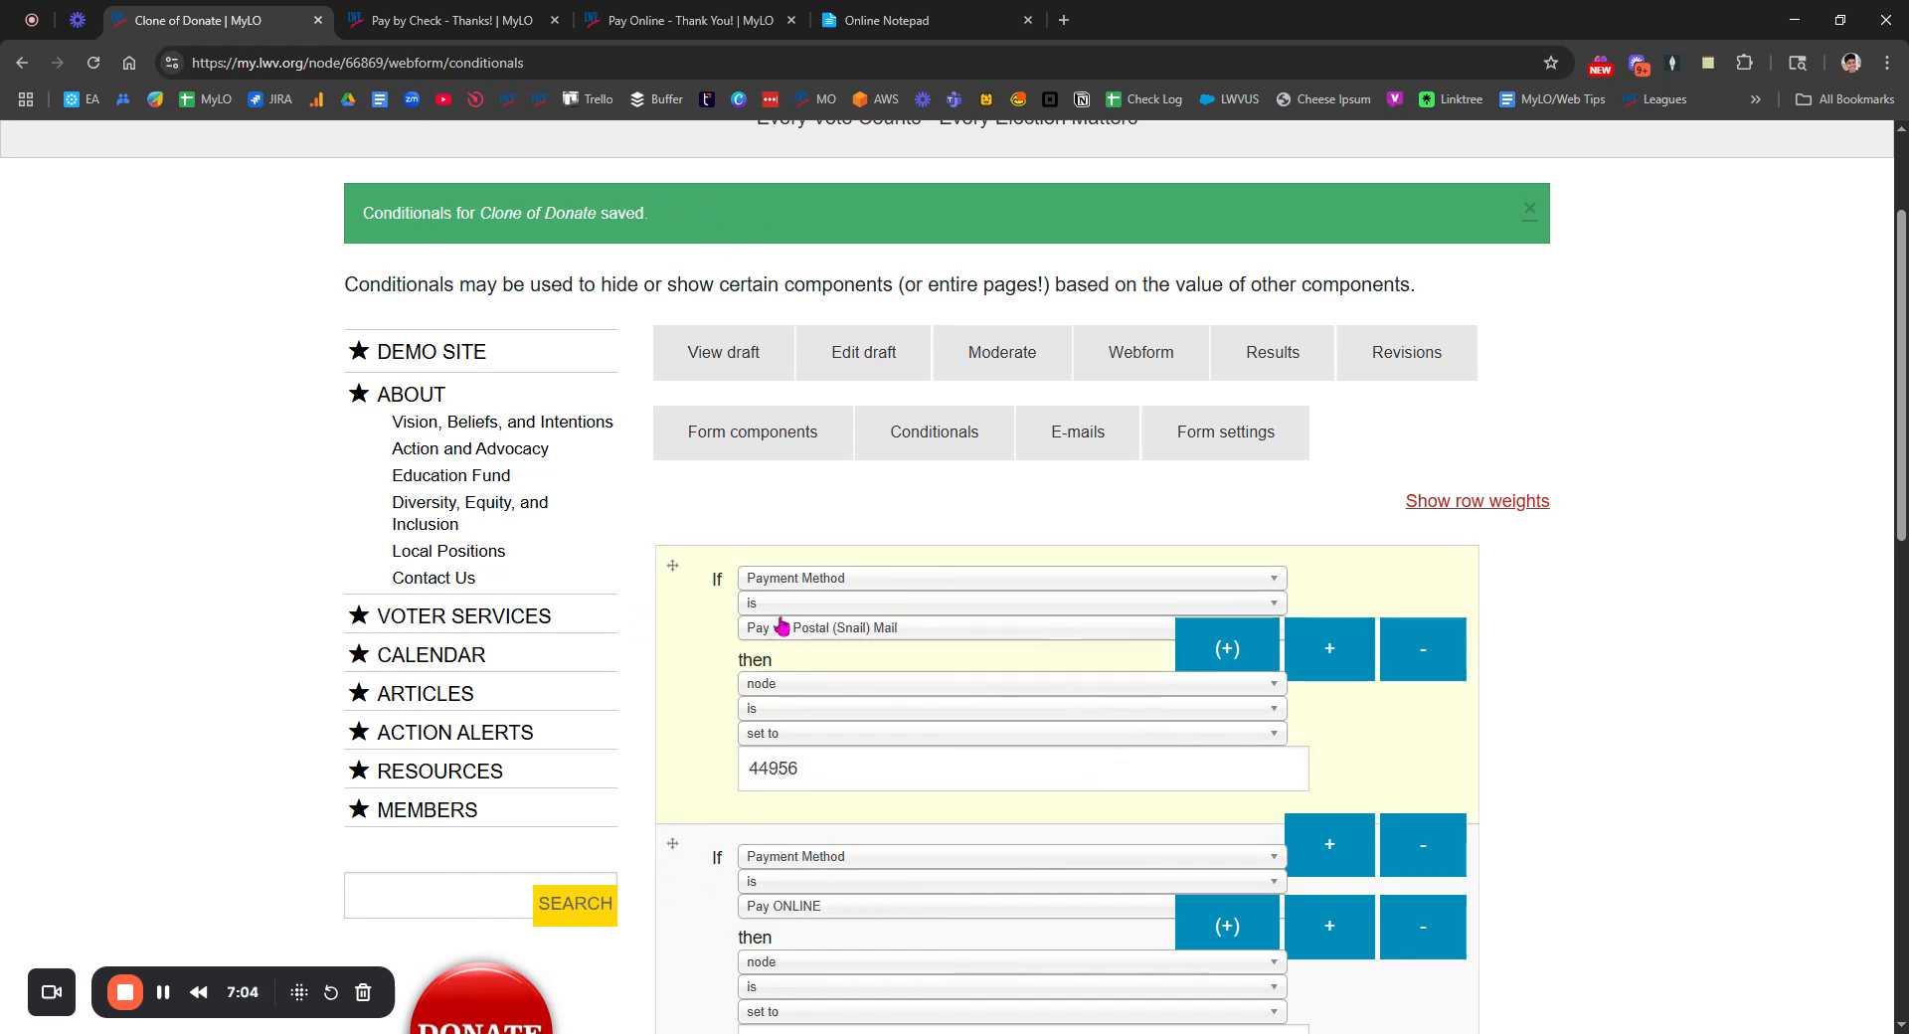
scroll(867, 758, "down", 3)
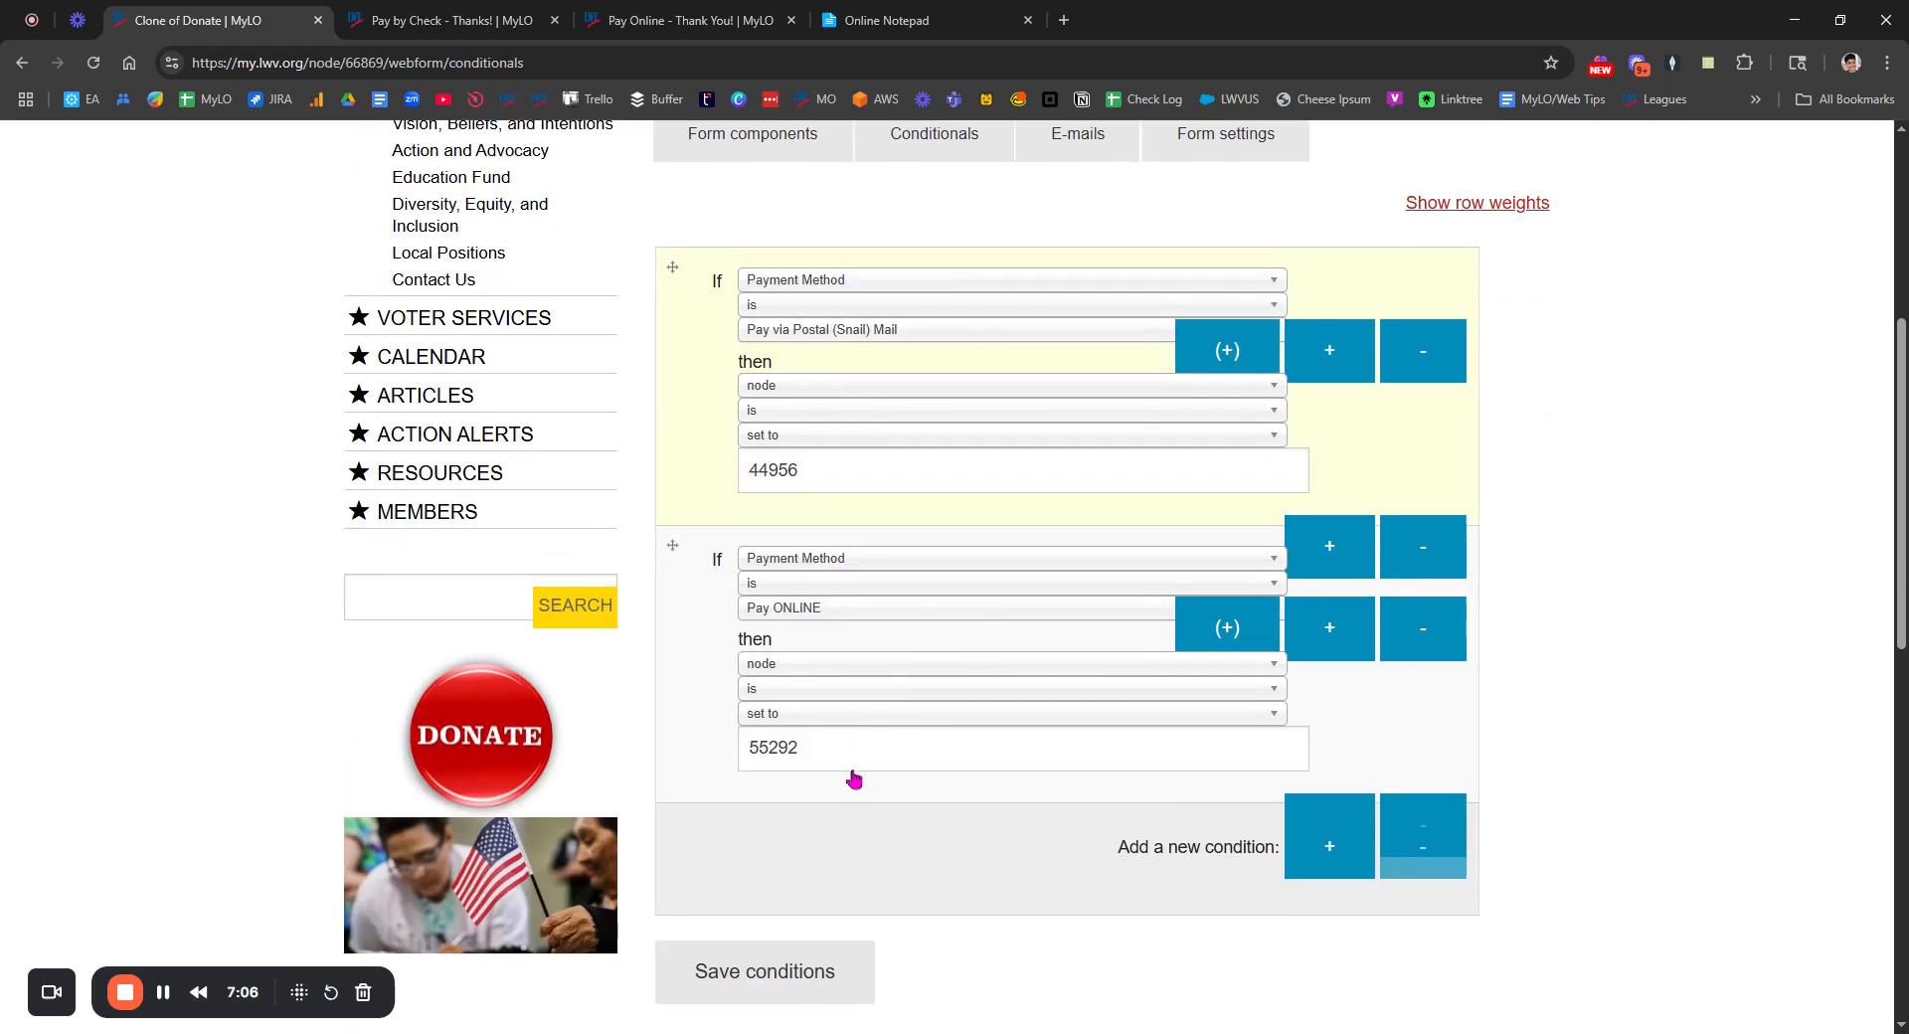
left_click(761, 973)
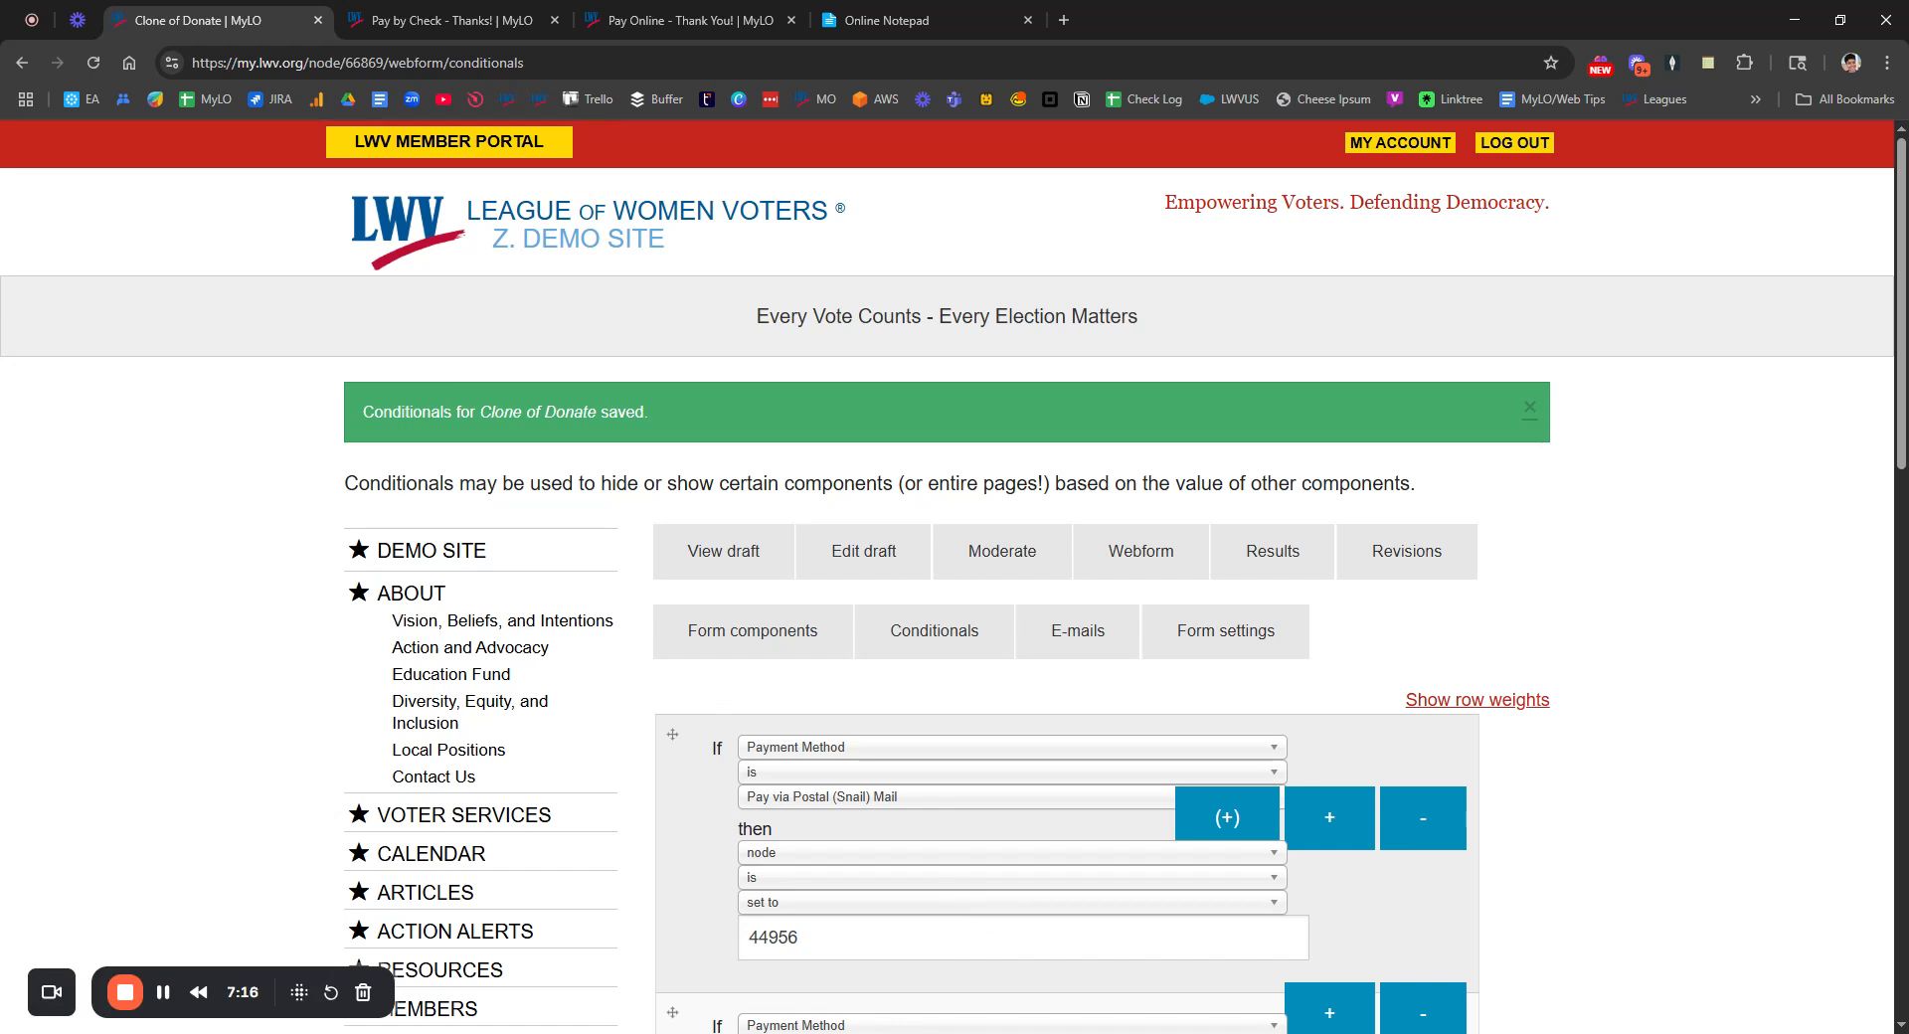
Step: Open the draft of the donation form and fill in the donor's name as Test plus the contact and address fields
left_click(717, 565)
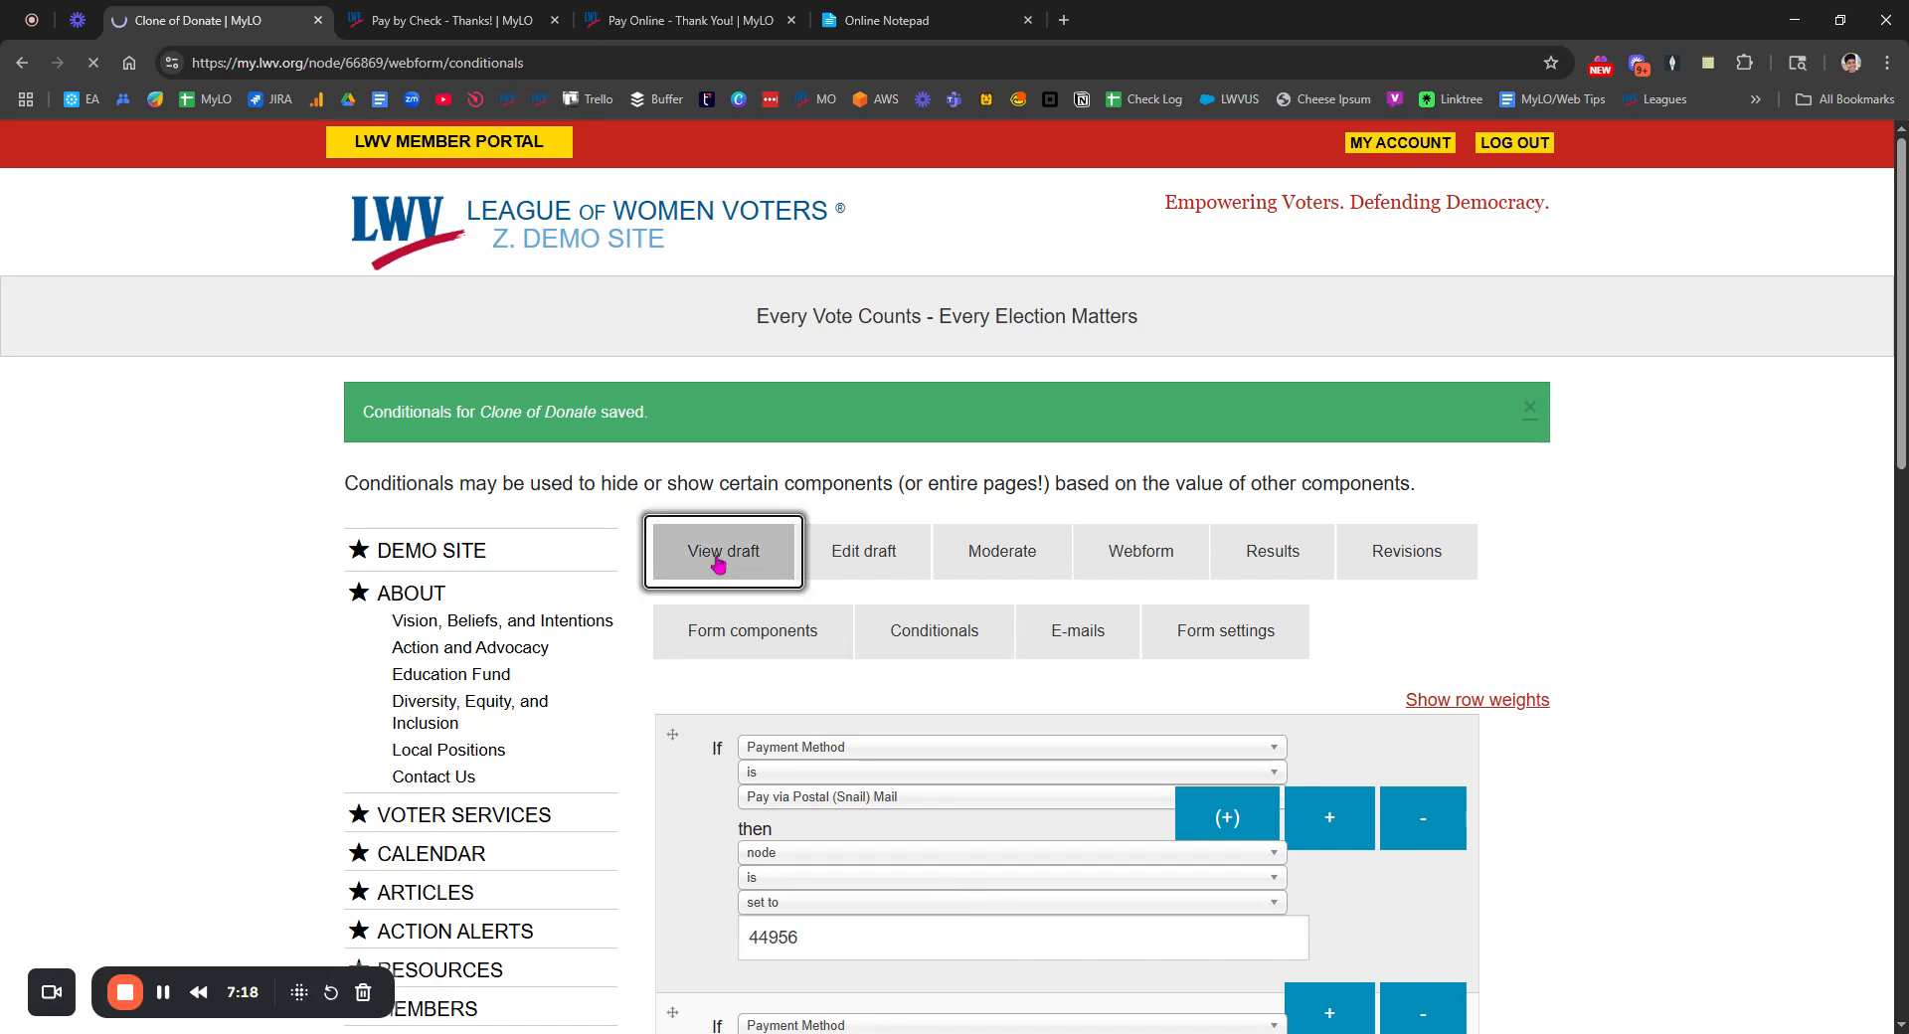
scroll(895, 651, "down", 15)
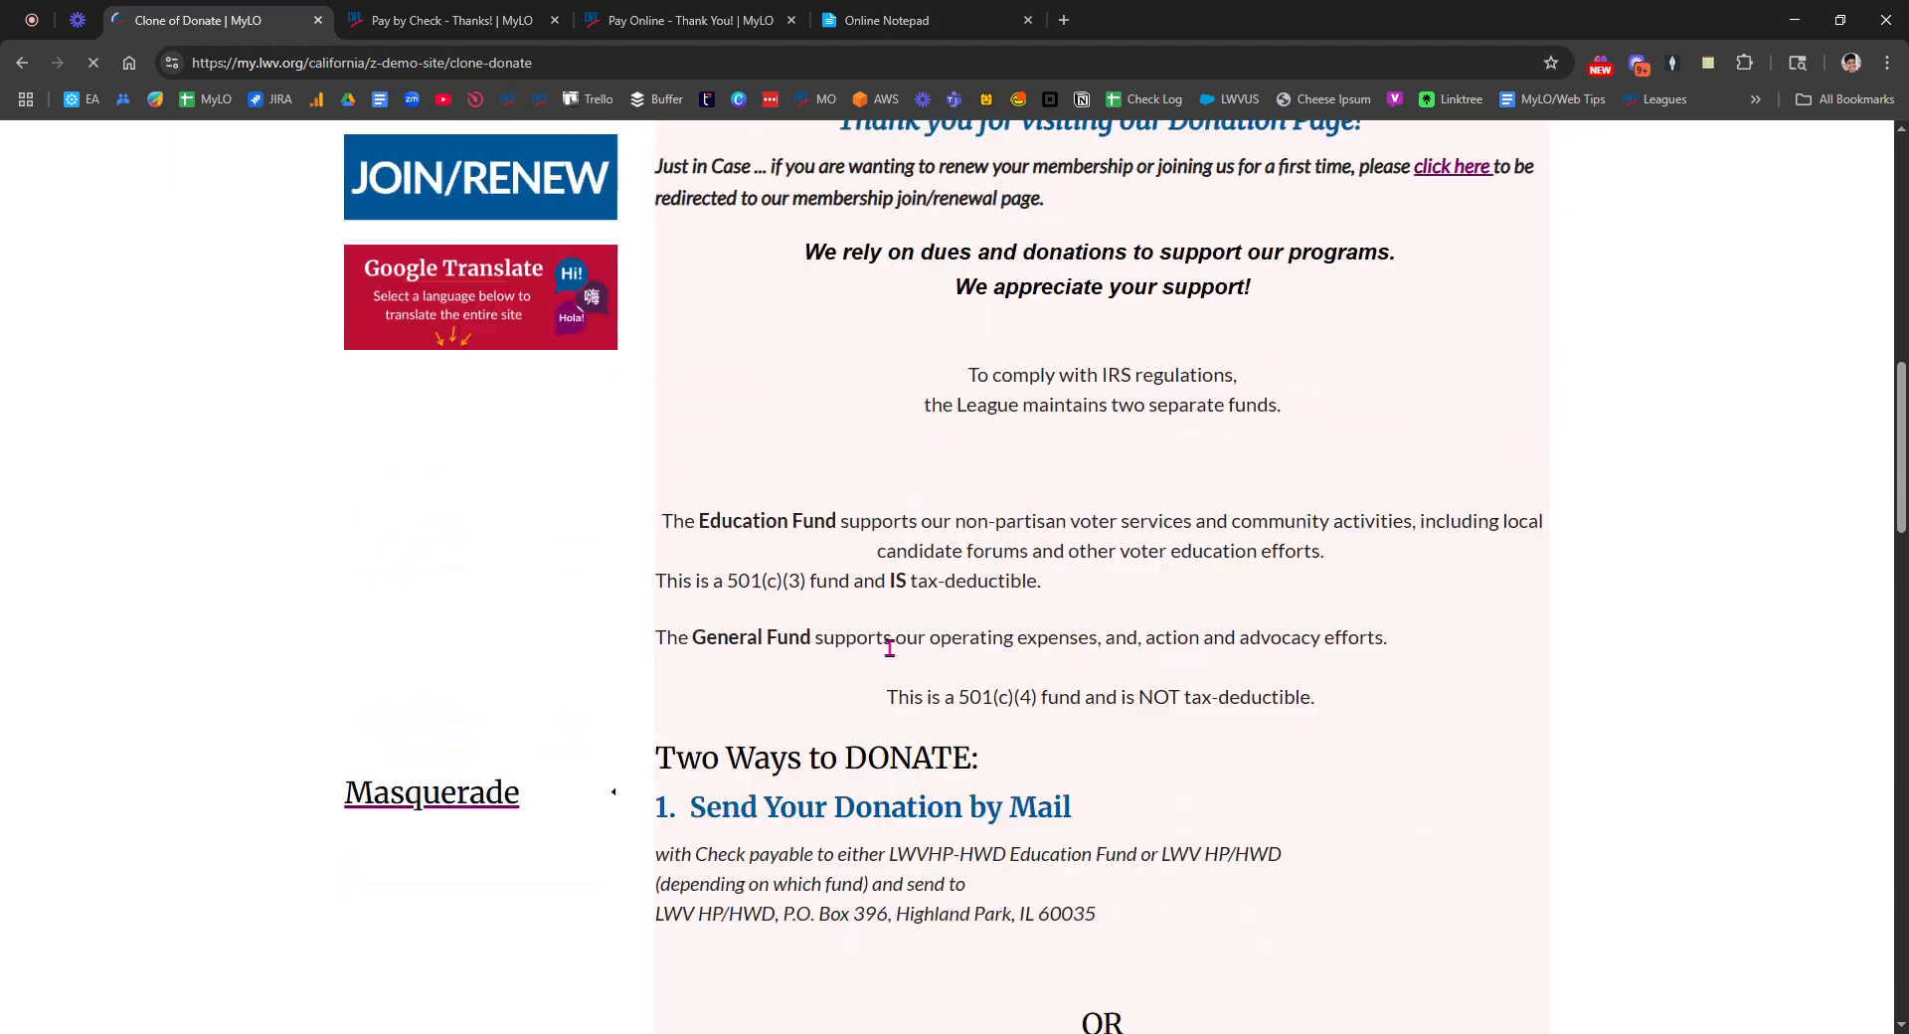
left_click(739, 638)
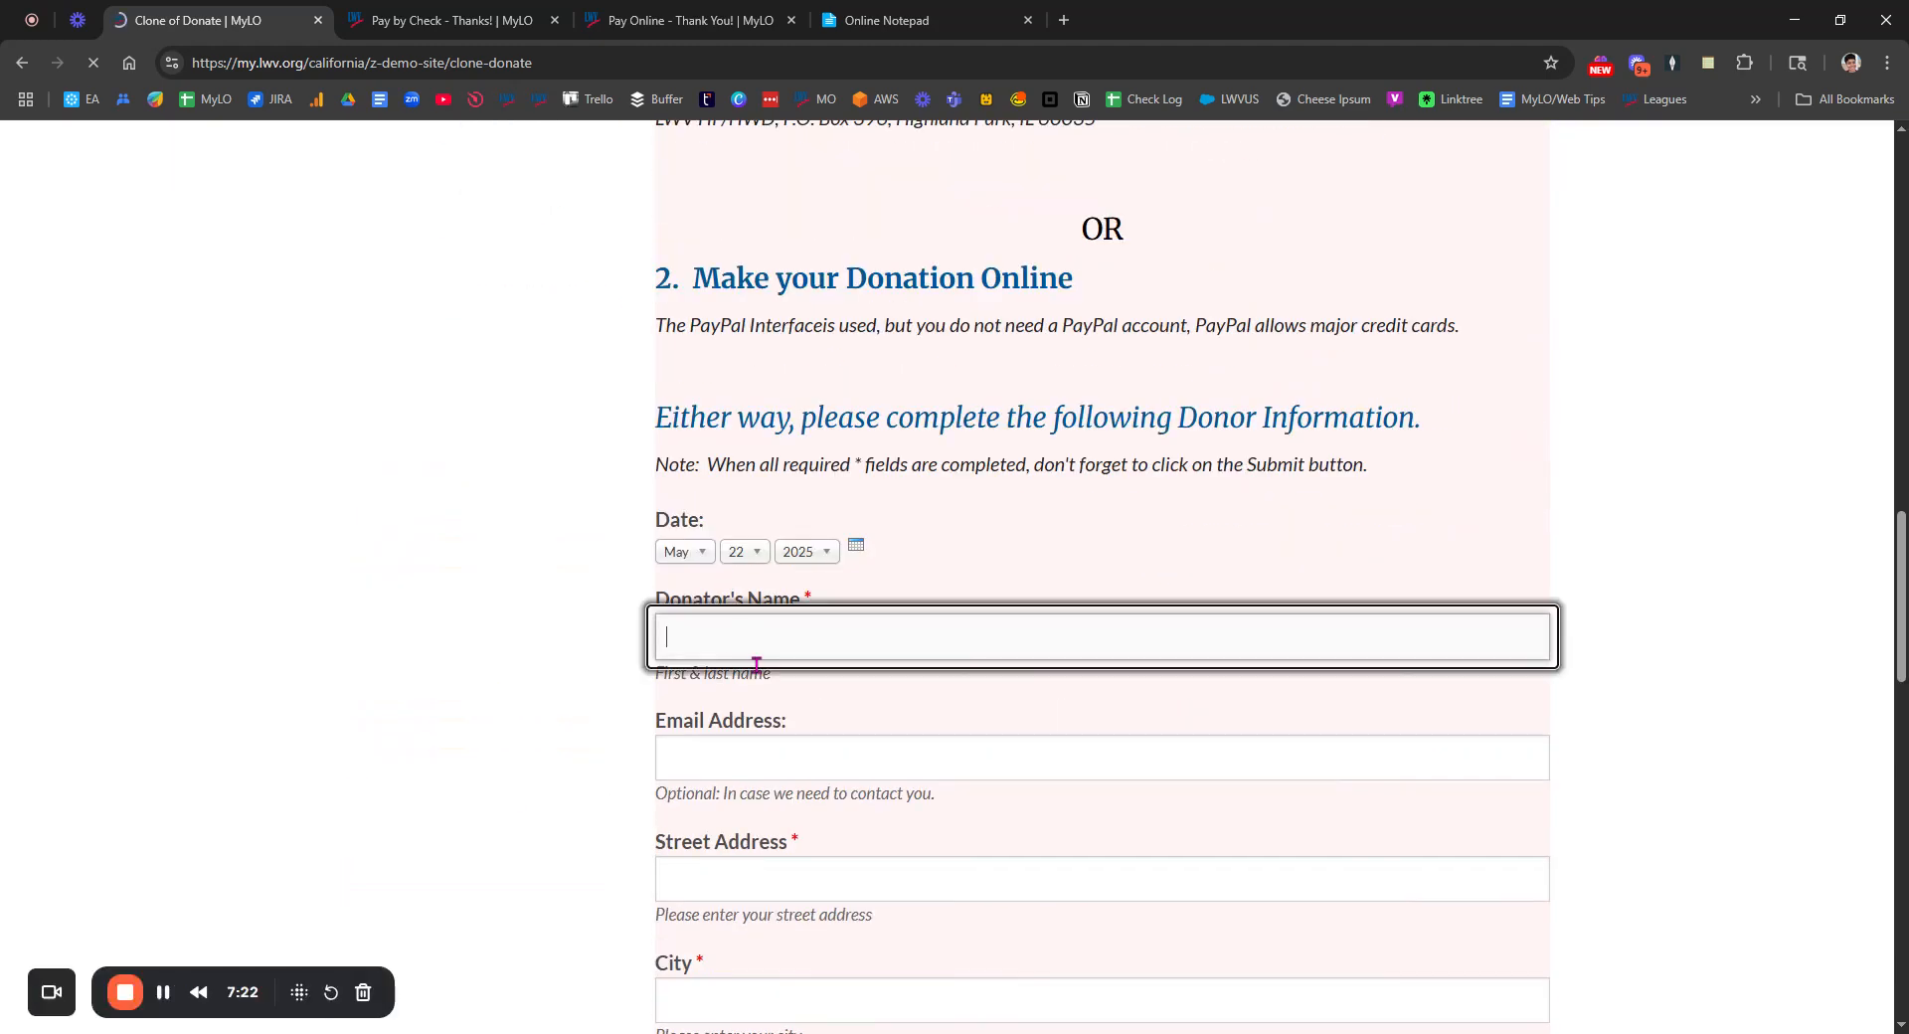
type("Test")
scroll(760, 741, "down", 2)
left_click(763, 670)
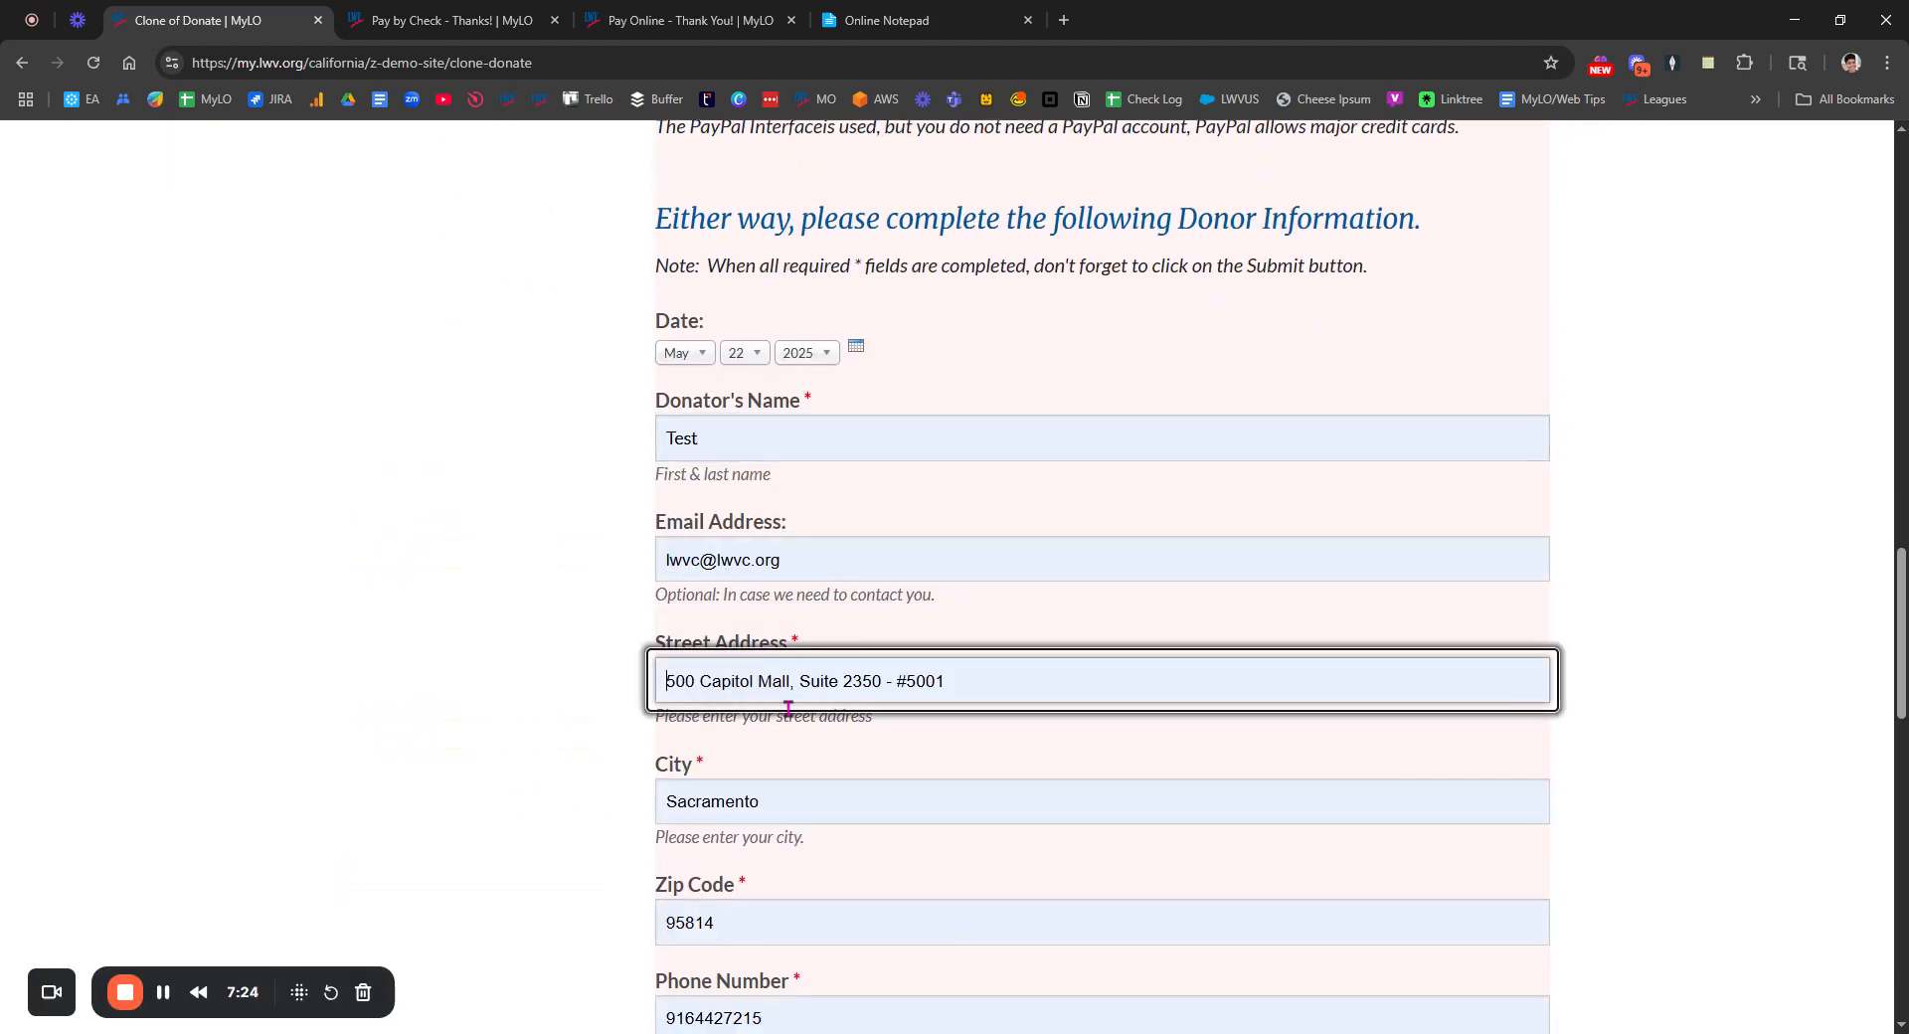
left_click(788, 713)
scroll(572, 628, "down", 6)
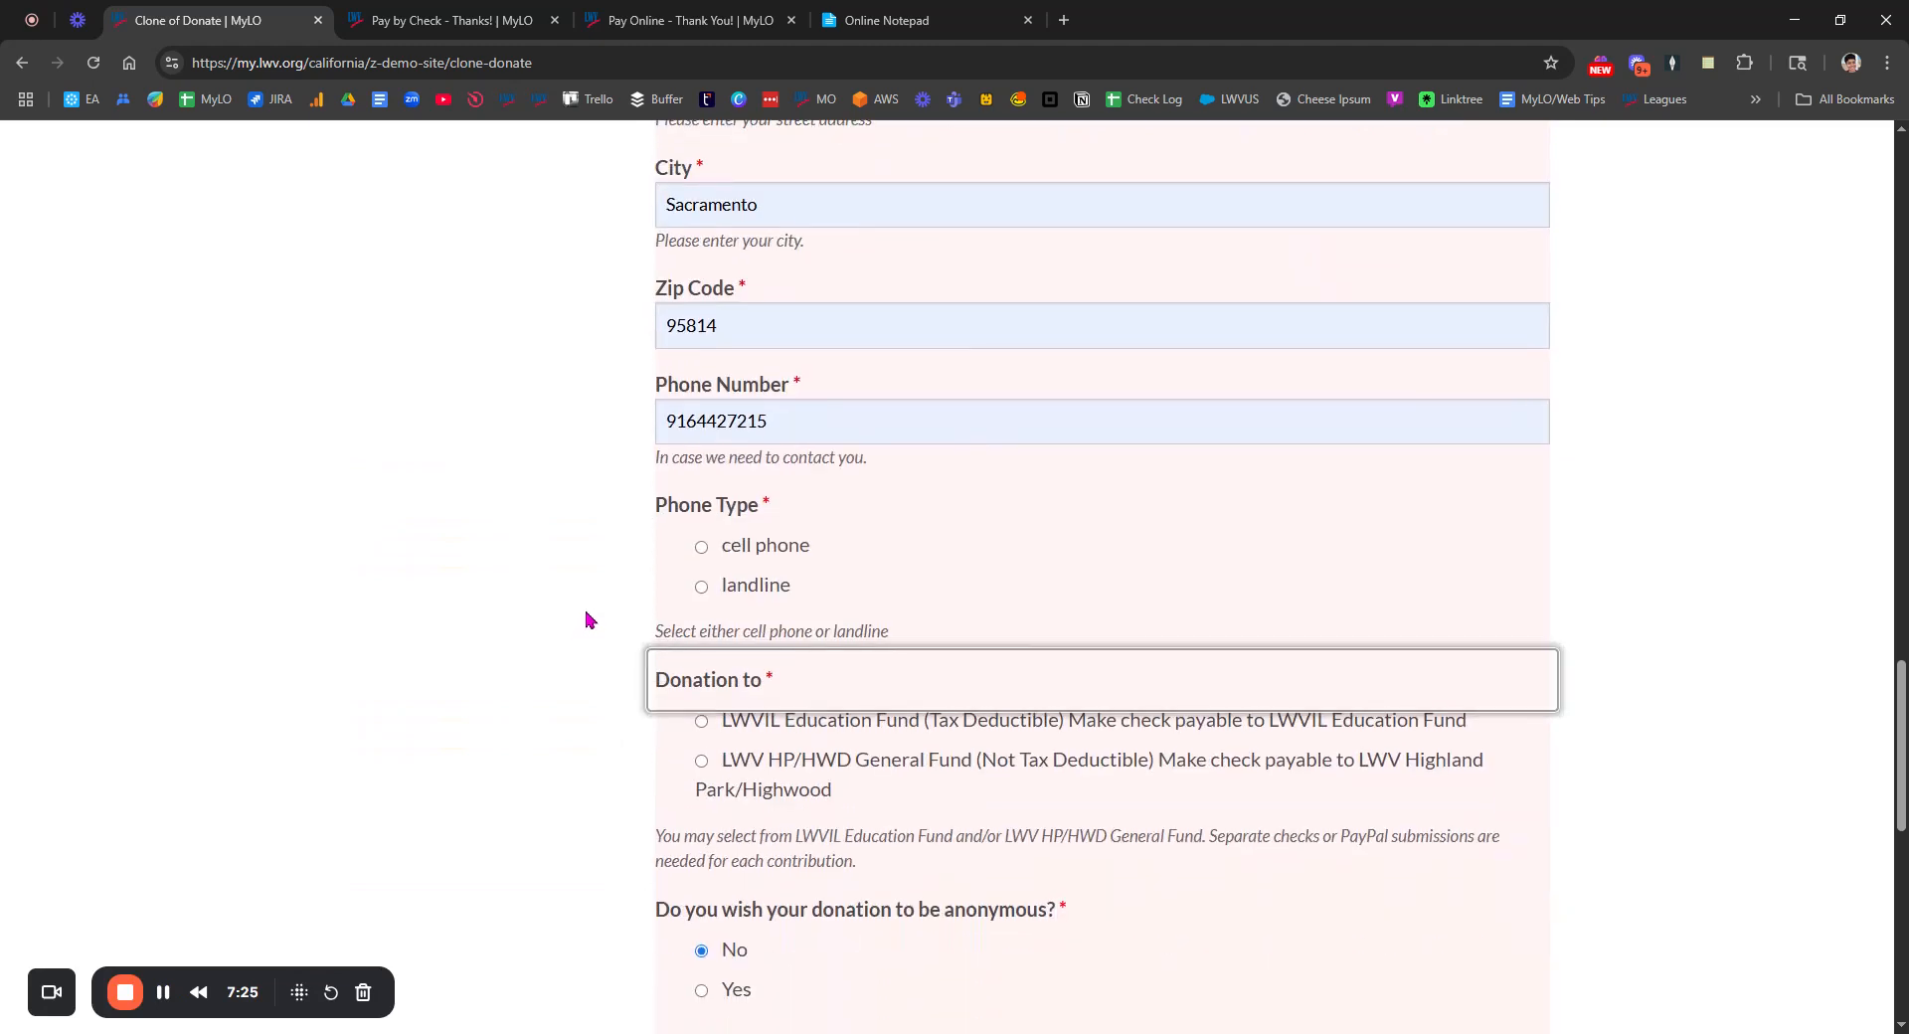
Step: Choose cell phone as phone type and LWVIL Education Fund as recipient, and set the donation amount to 40
left_click(701, 547)
left_click(757, 726)
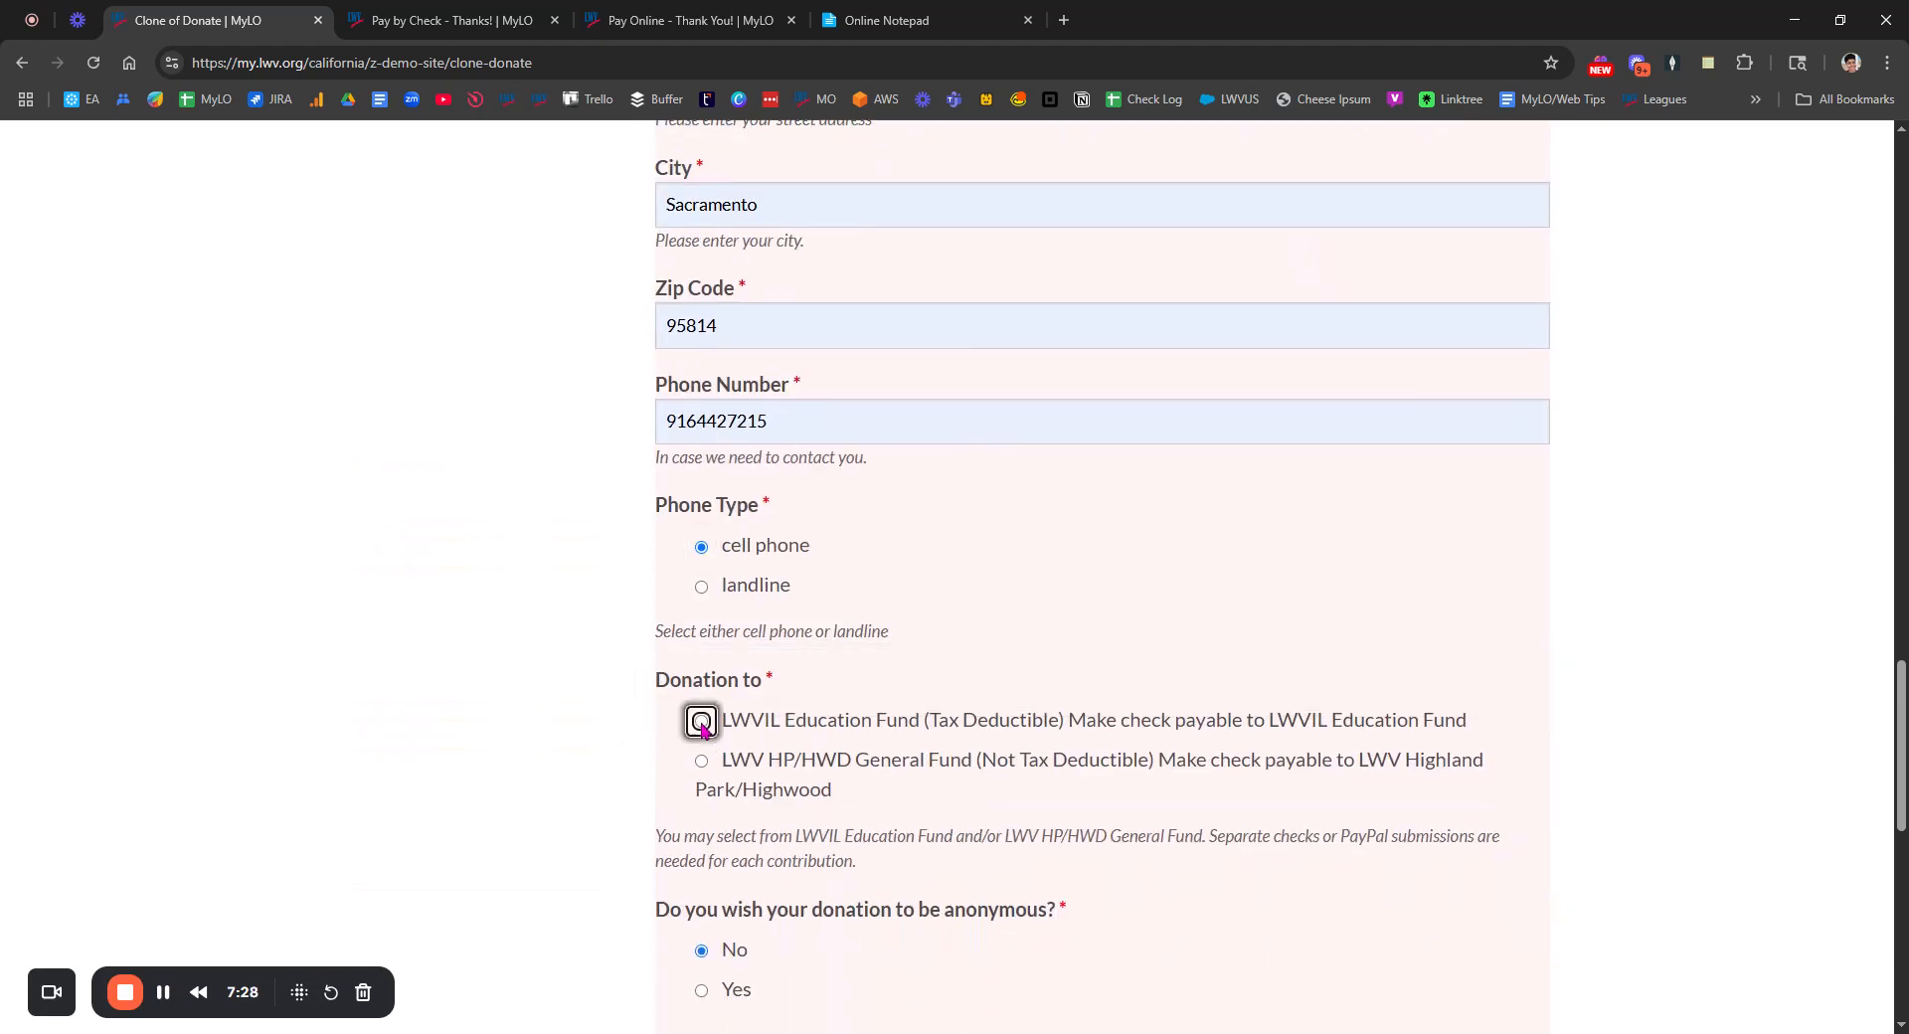
scroll(696, 716, "down", 5)
left_click(682, 633)
type("40")
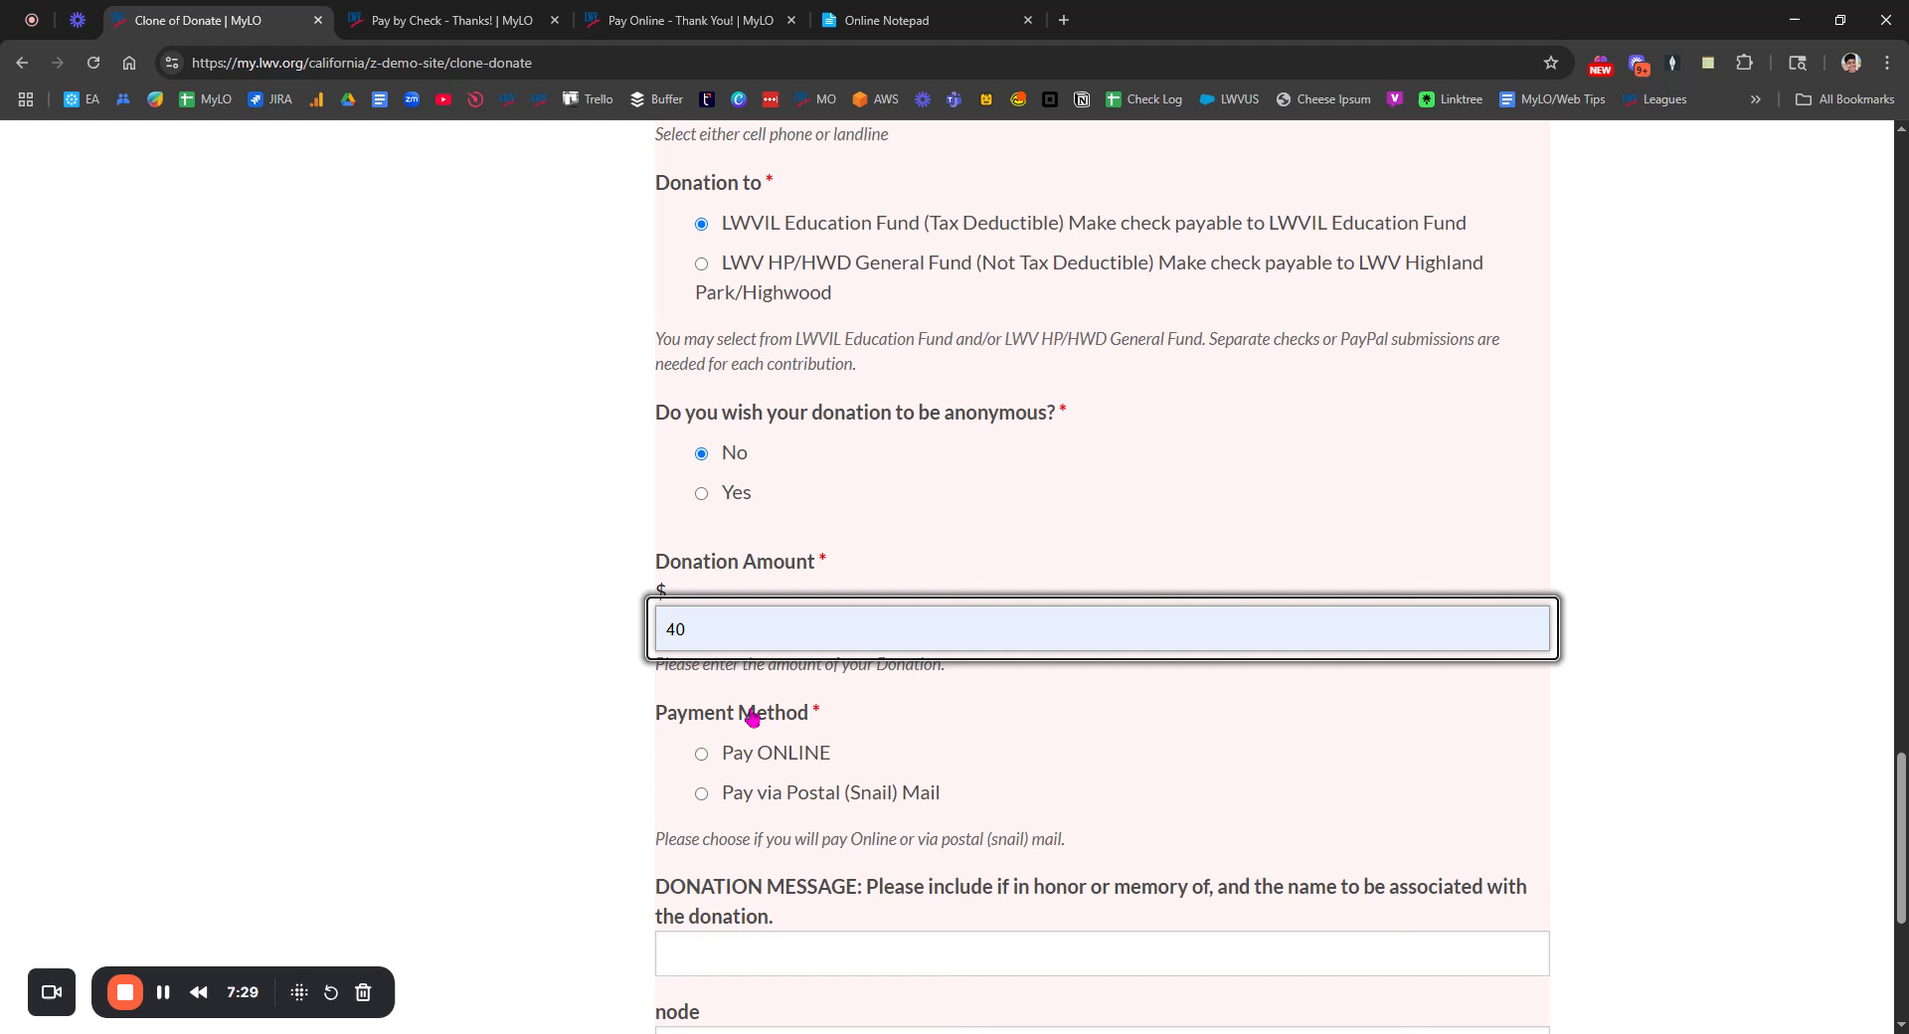
Step: Alternate the payment method between Pay ONLINE and Pay via Postal (Snail) Mail to test the node field, ending on Pay ONLINE
left_click(700, 754)
scroll(584, 684, "down", 4)
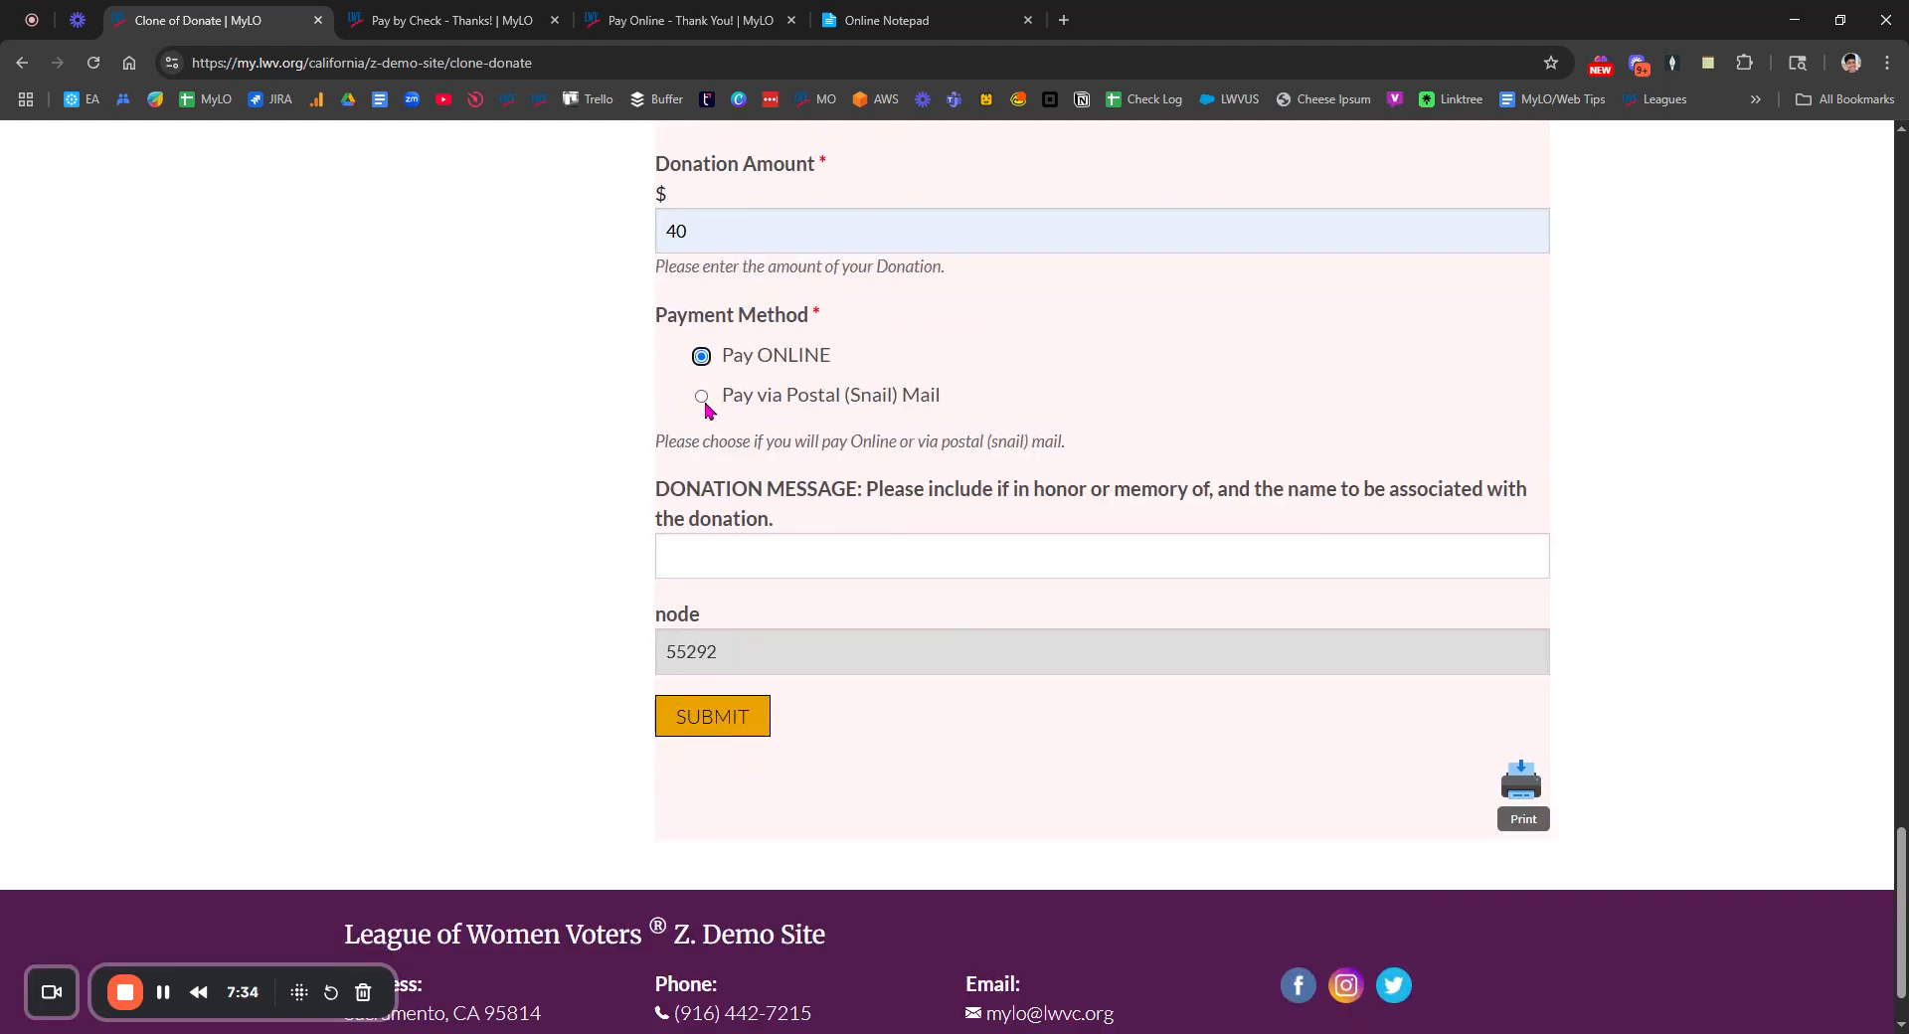
left_click(701, 397)
left_click(700, 357)
left_click(701, 397)
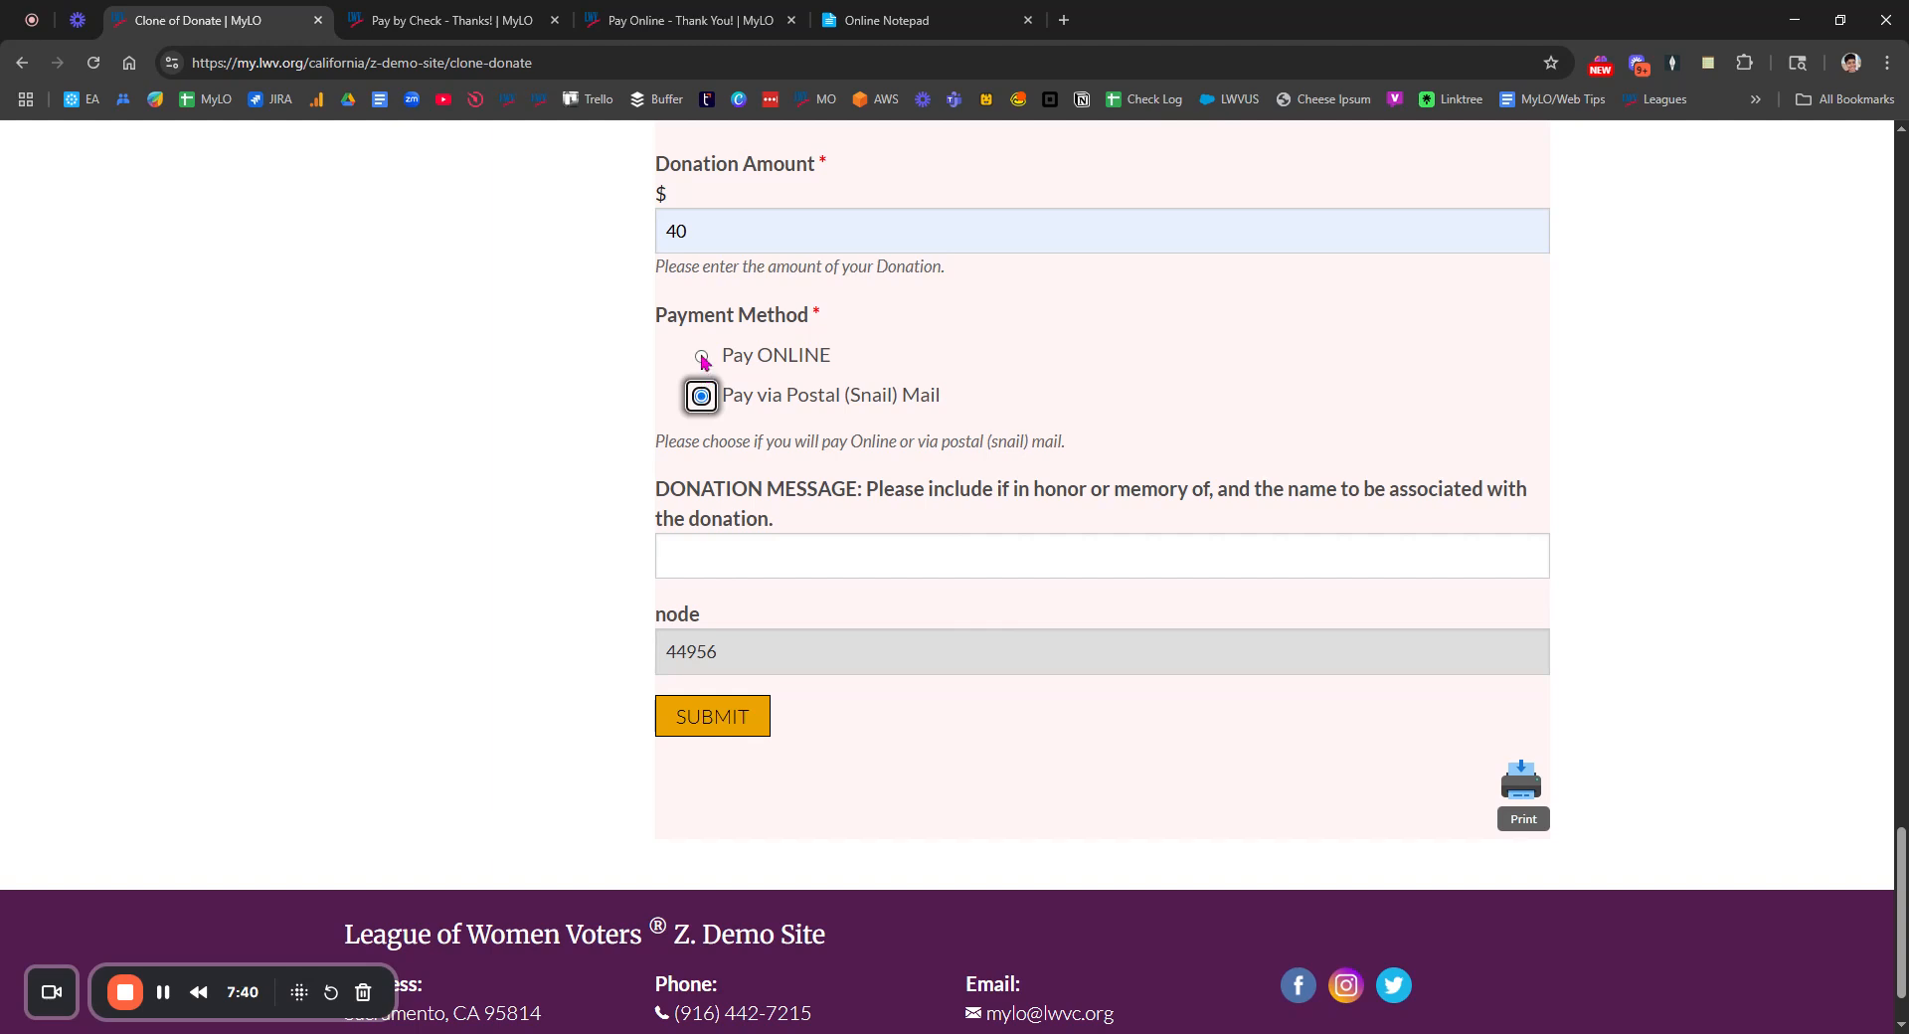
left_click(700, 357)
left_click(724, 620)
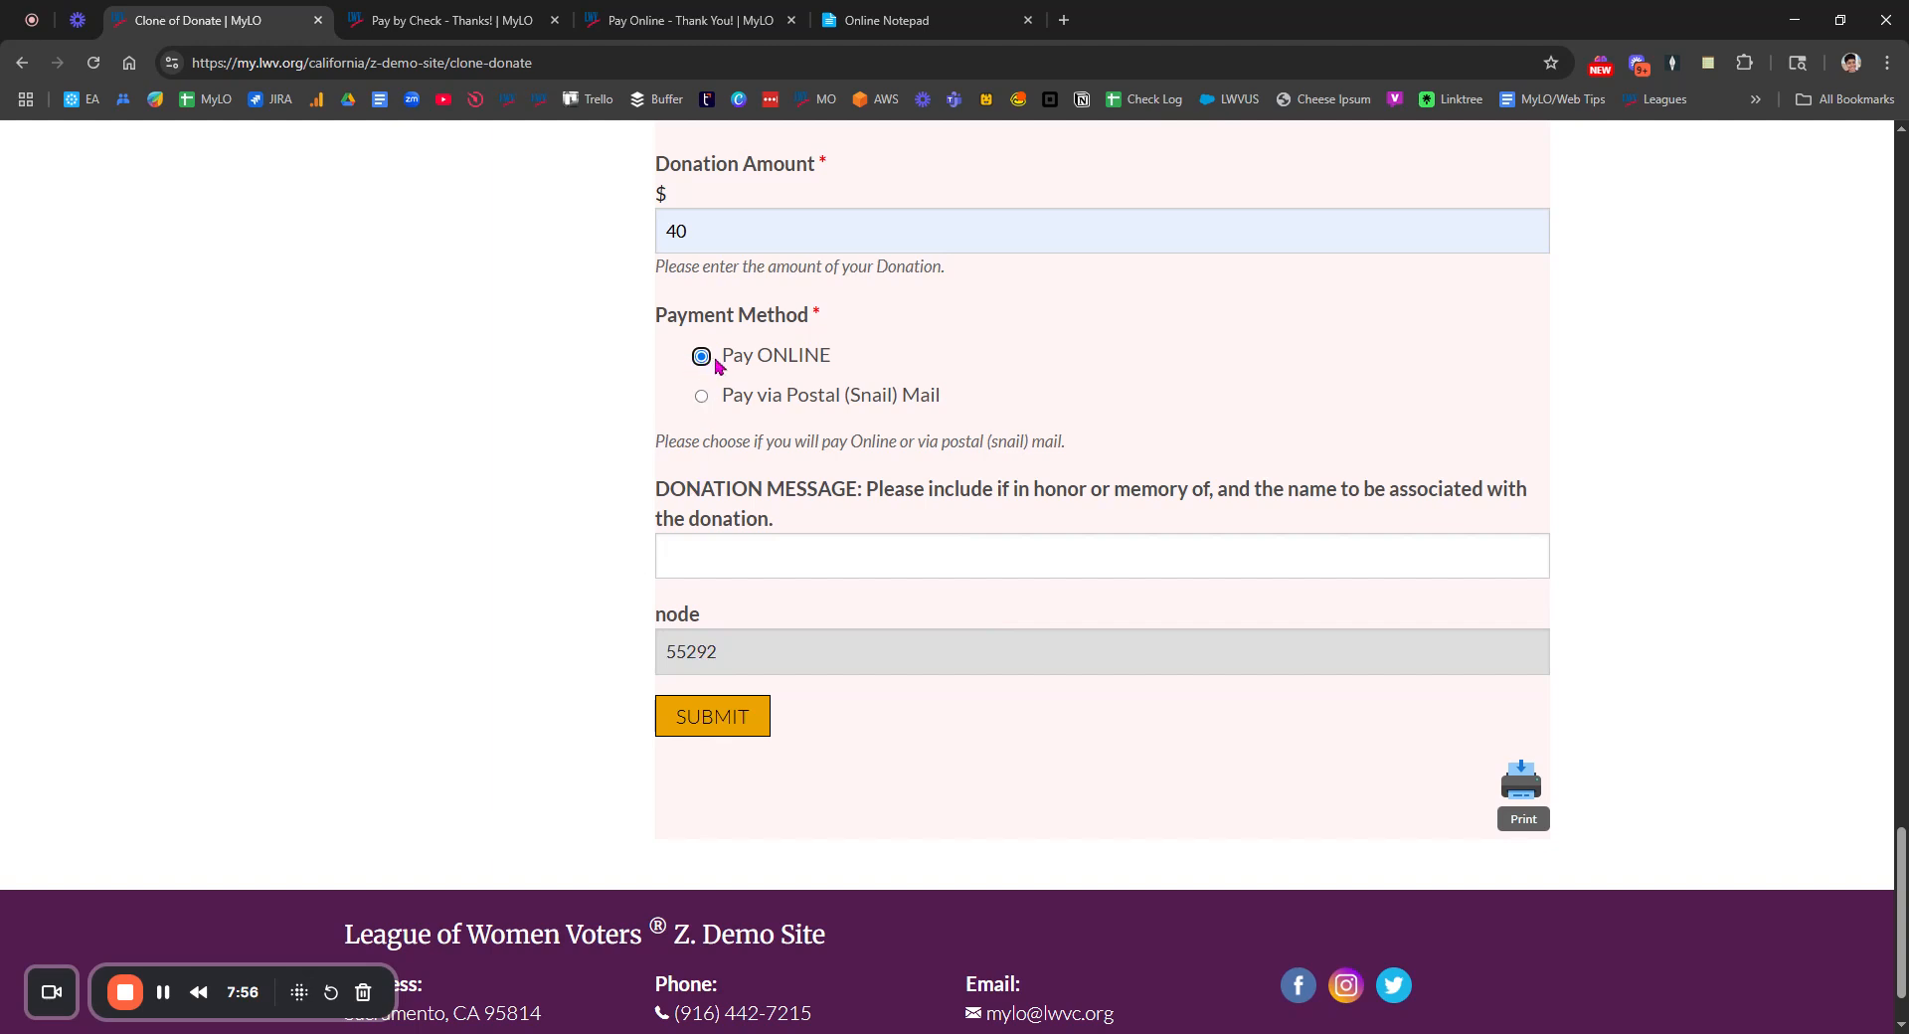
Step: Submit the Pay ONLINE donation to test the redirect, and return to the donation form
left_click(712, 729)
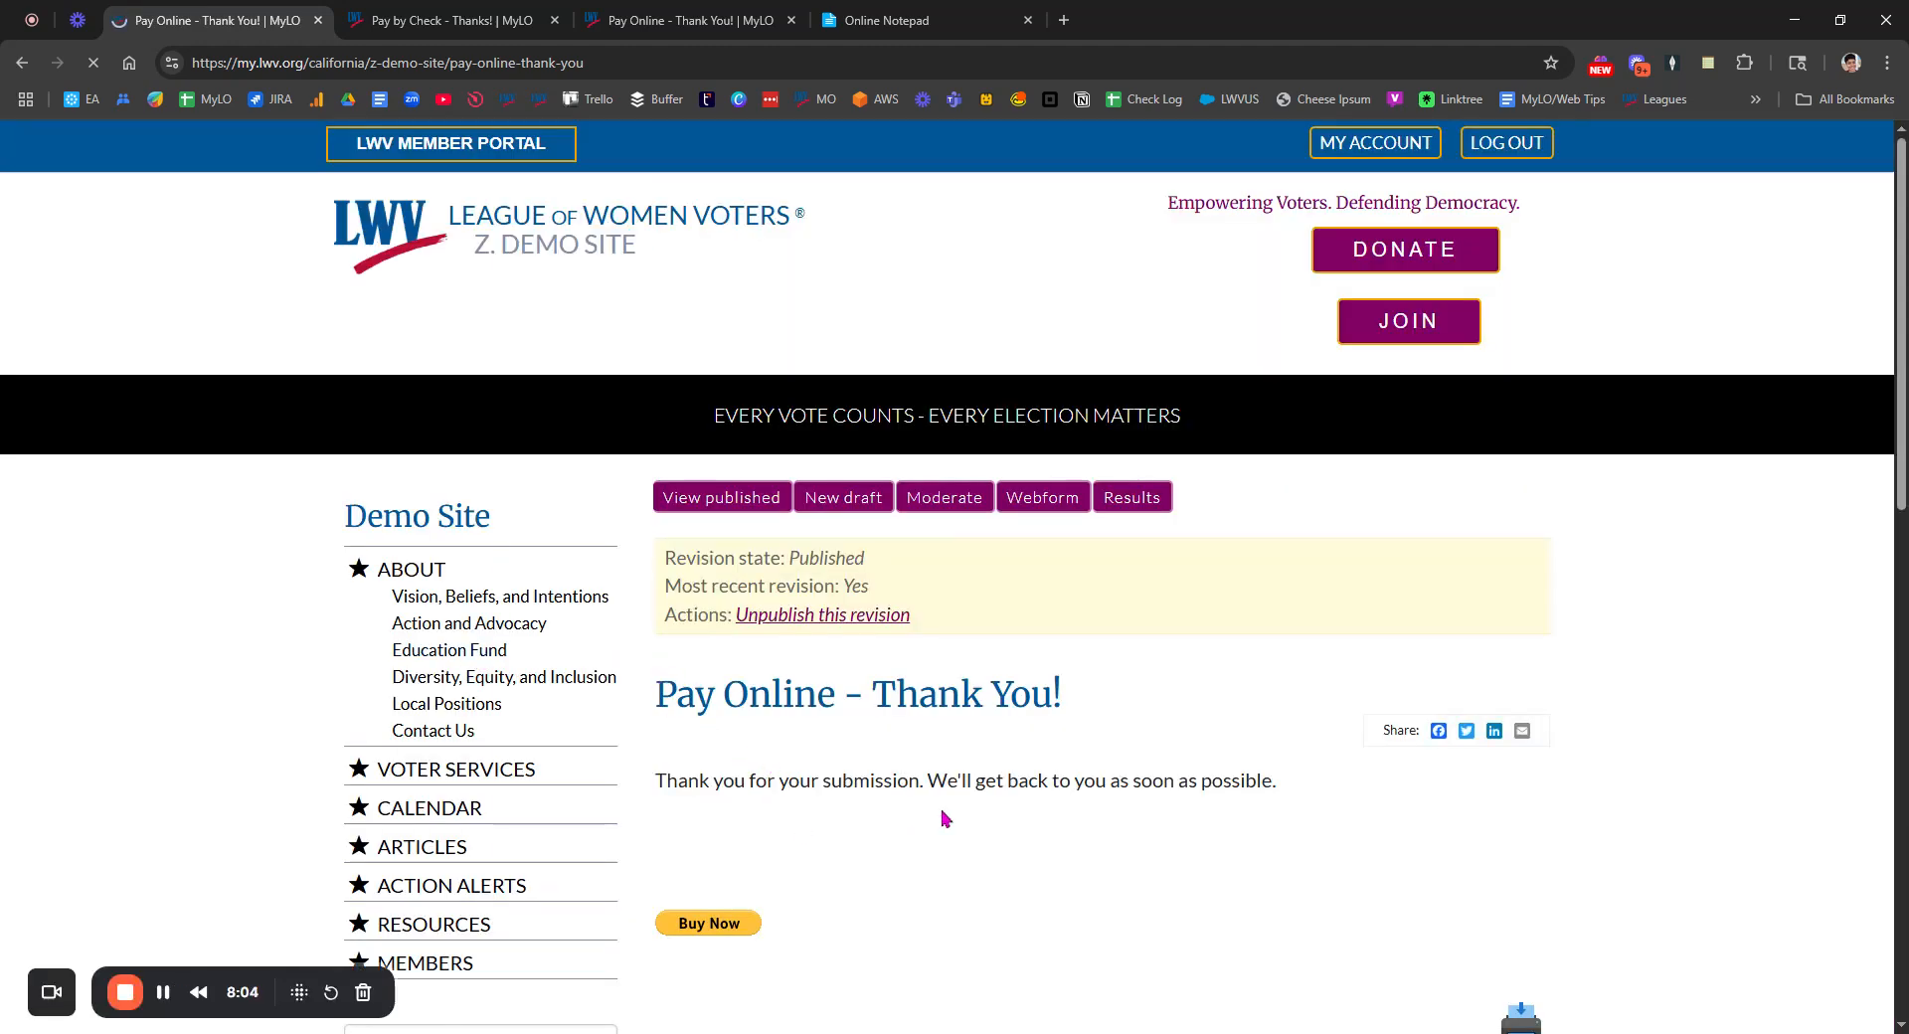
left_click(22, 66)
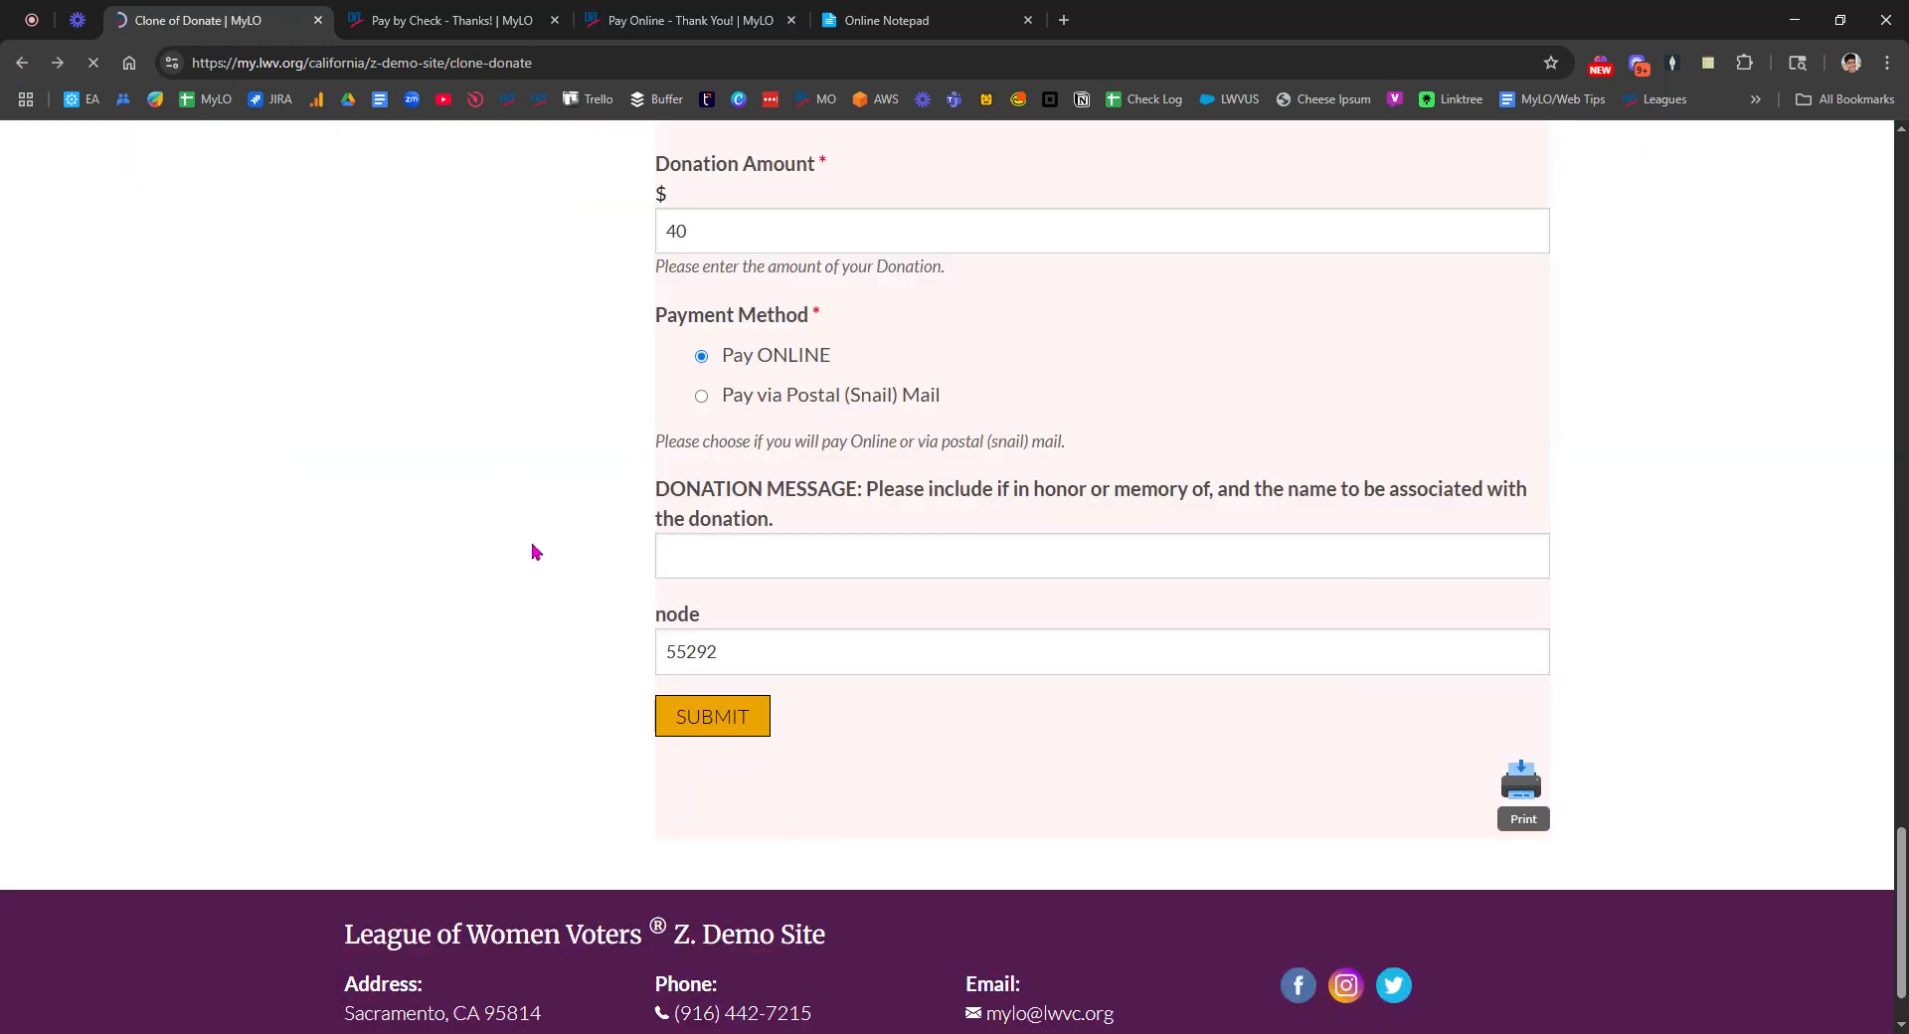
Step: Submit the donation with Pay via Postal (Snail) Mail selected to test the redirect, and return to the donation form
left_click(706, 400)
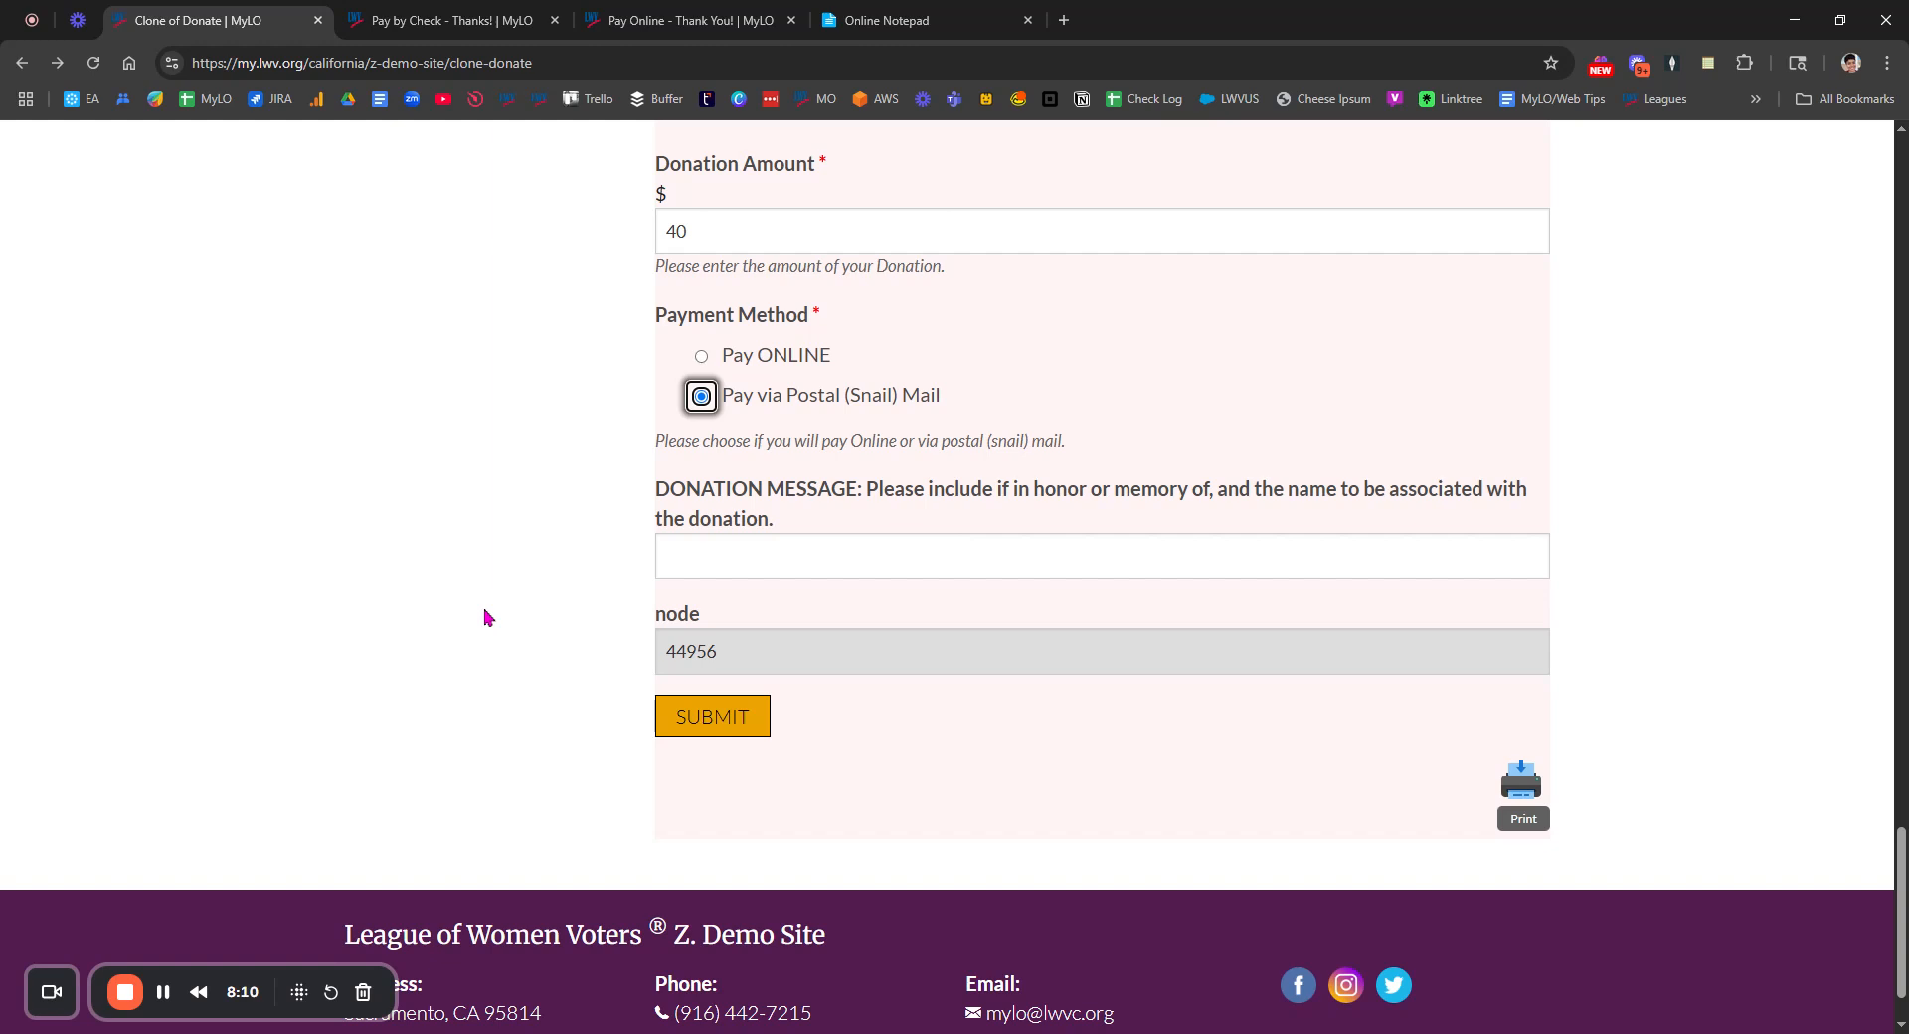
left_click(712, 718)
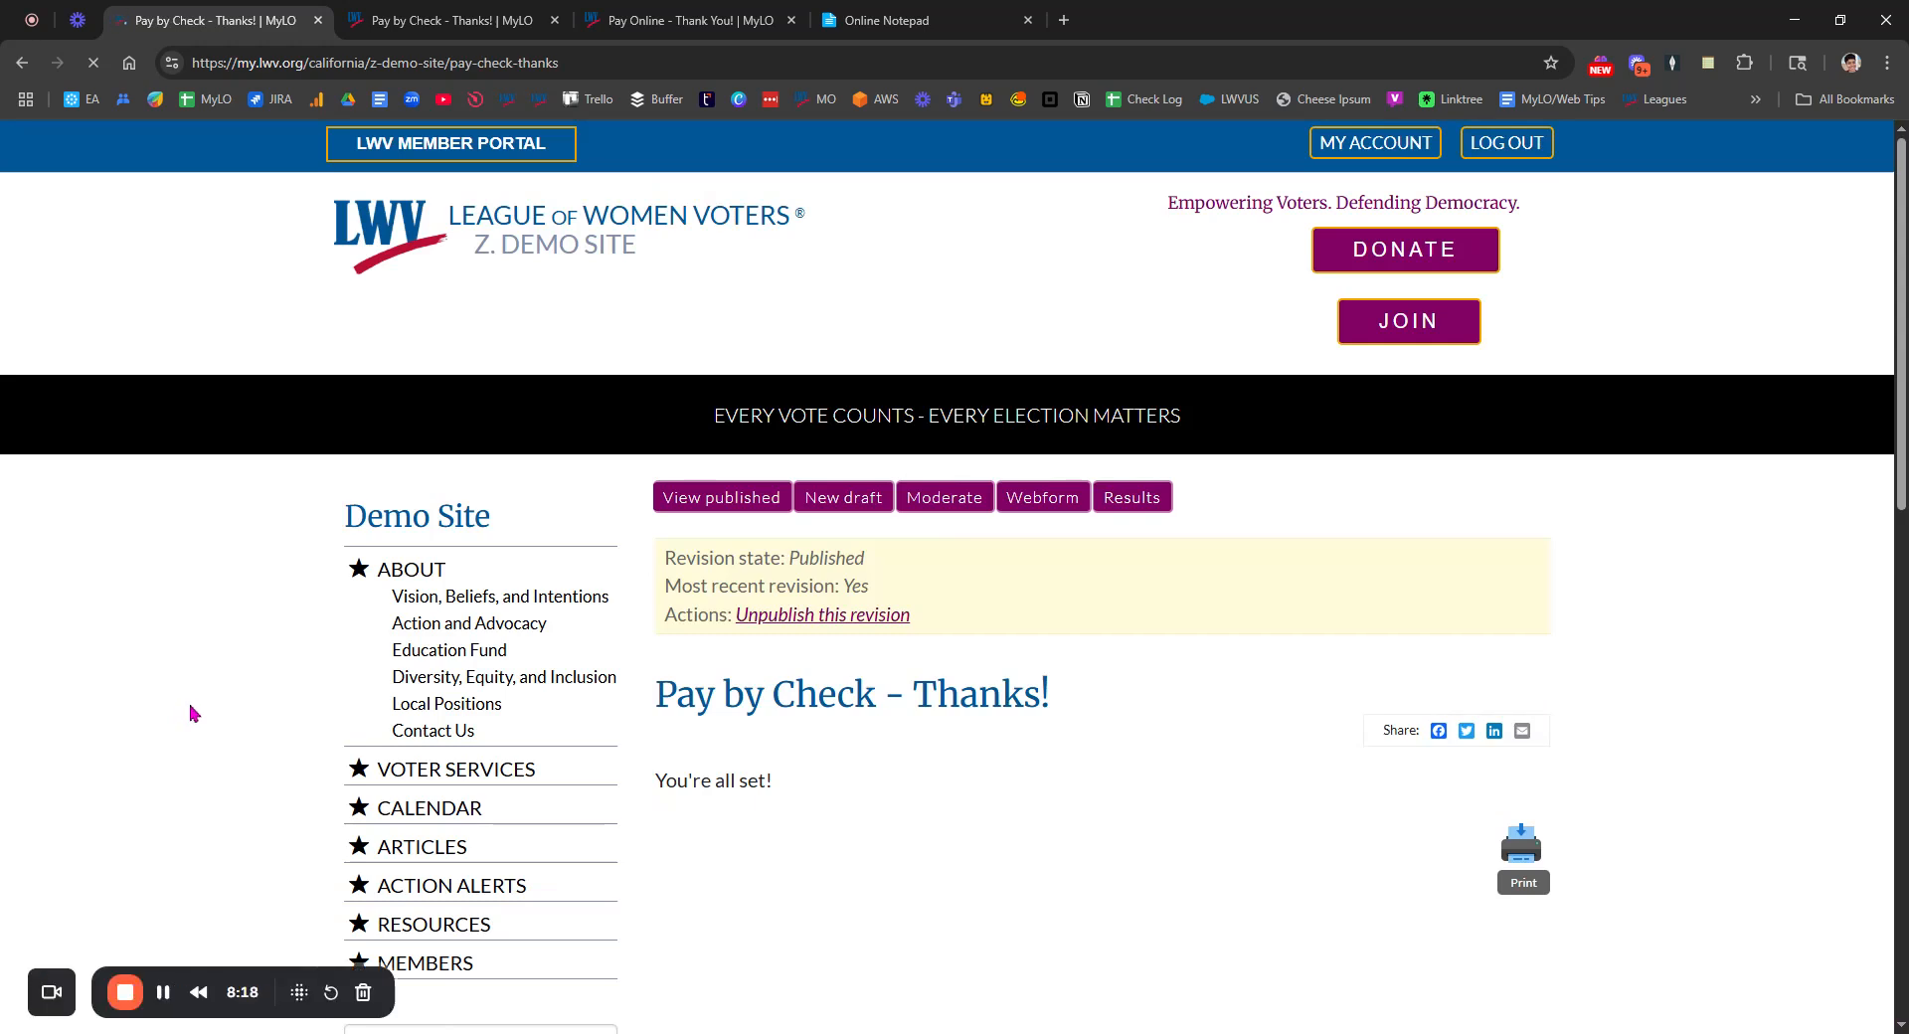
left_click(19, 66)
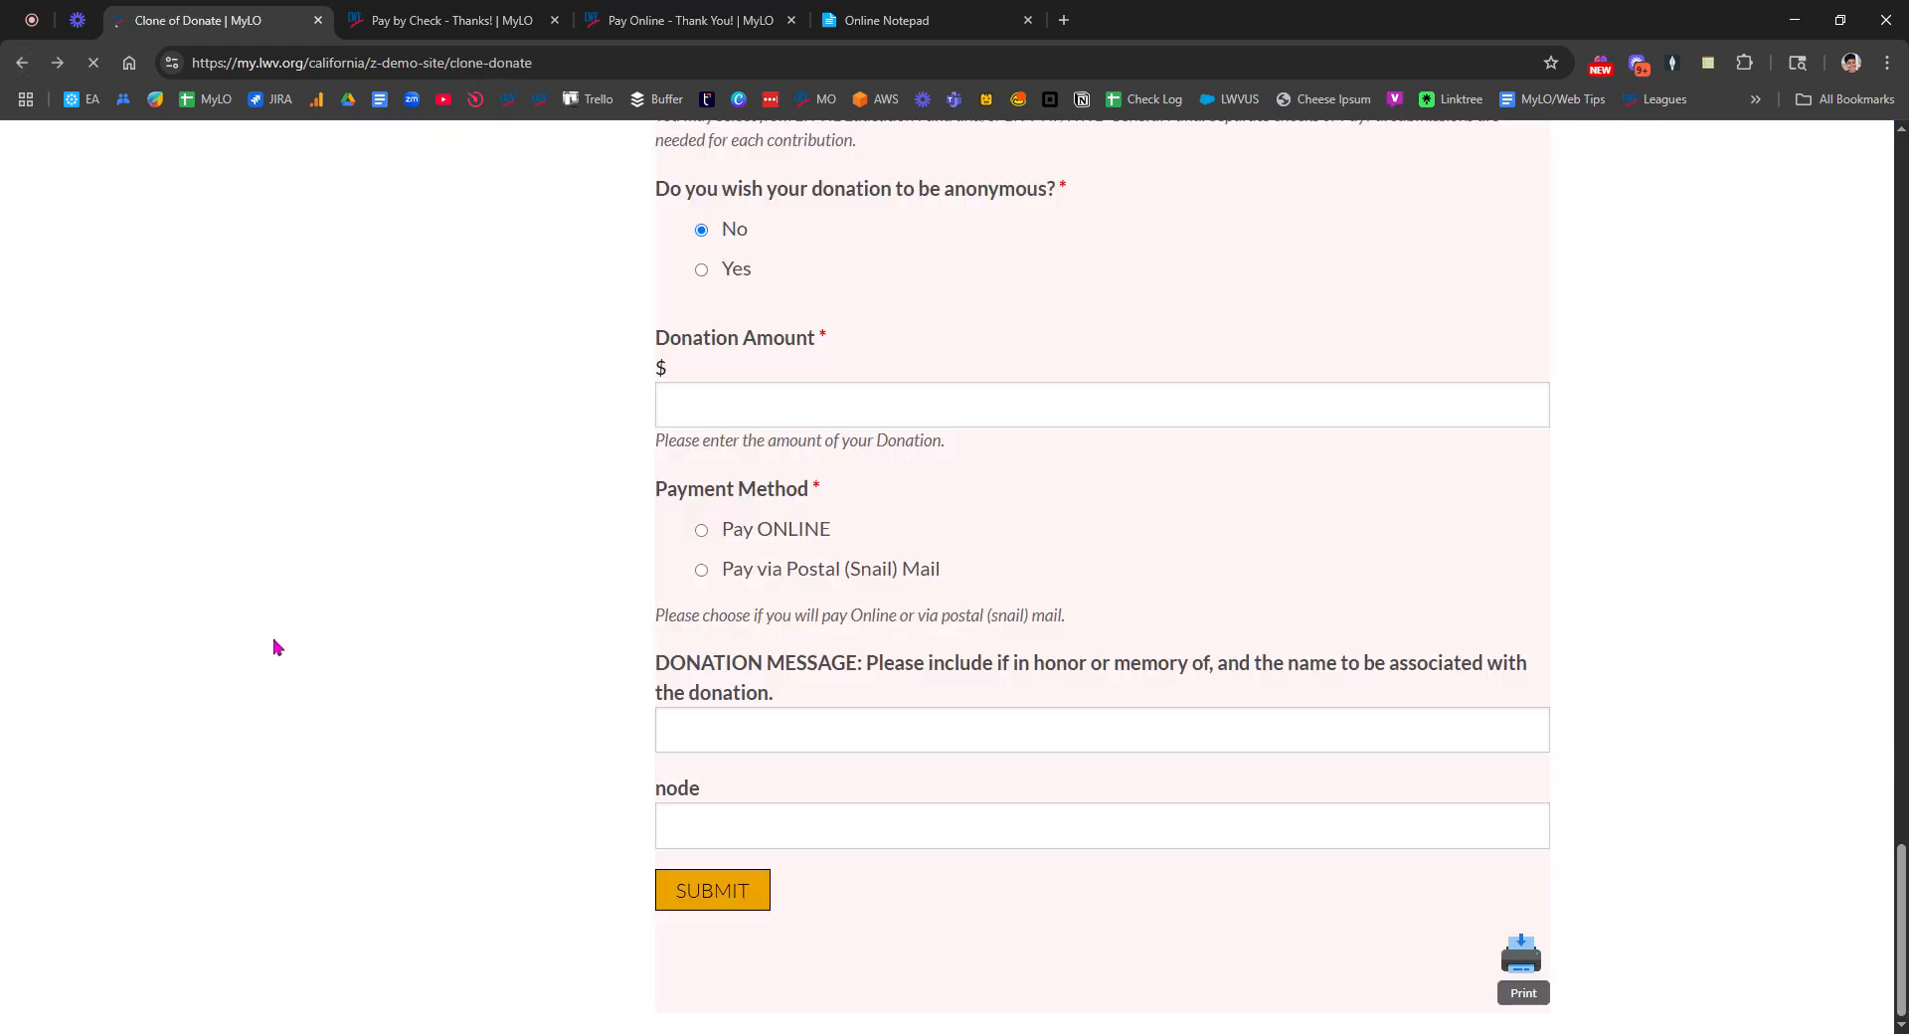
Step: Review the Payment Method, Donation Amount and Donation to fields as possible bases for redirect conditions
scroll(306, 672, "up", 1)
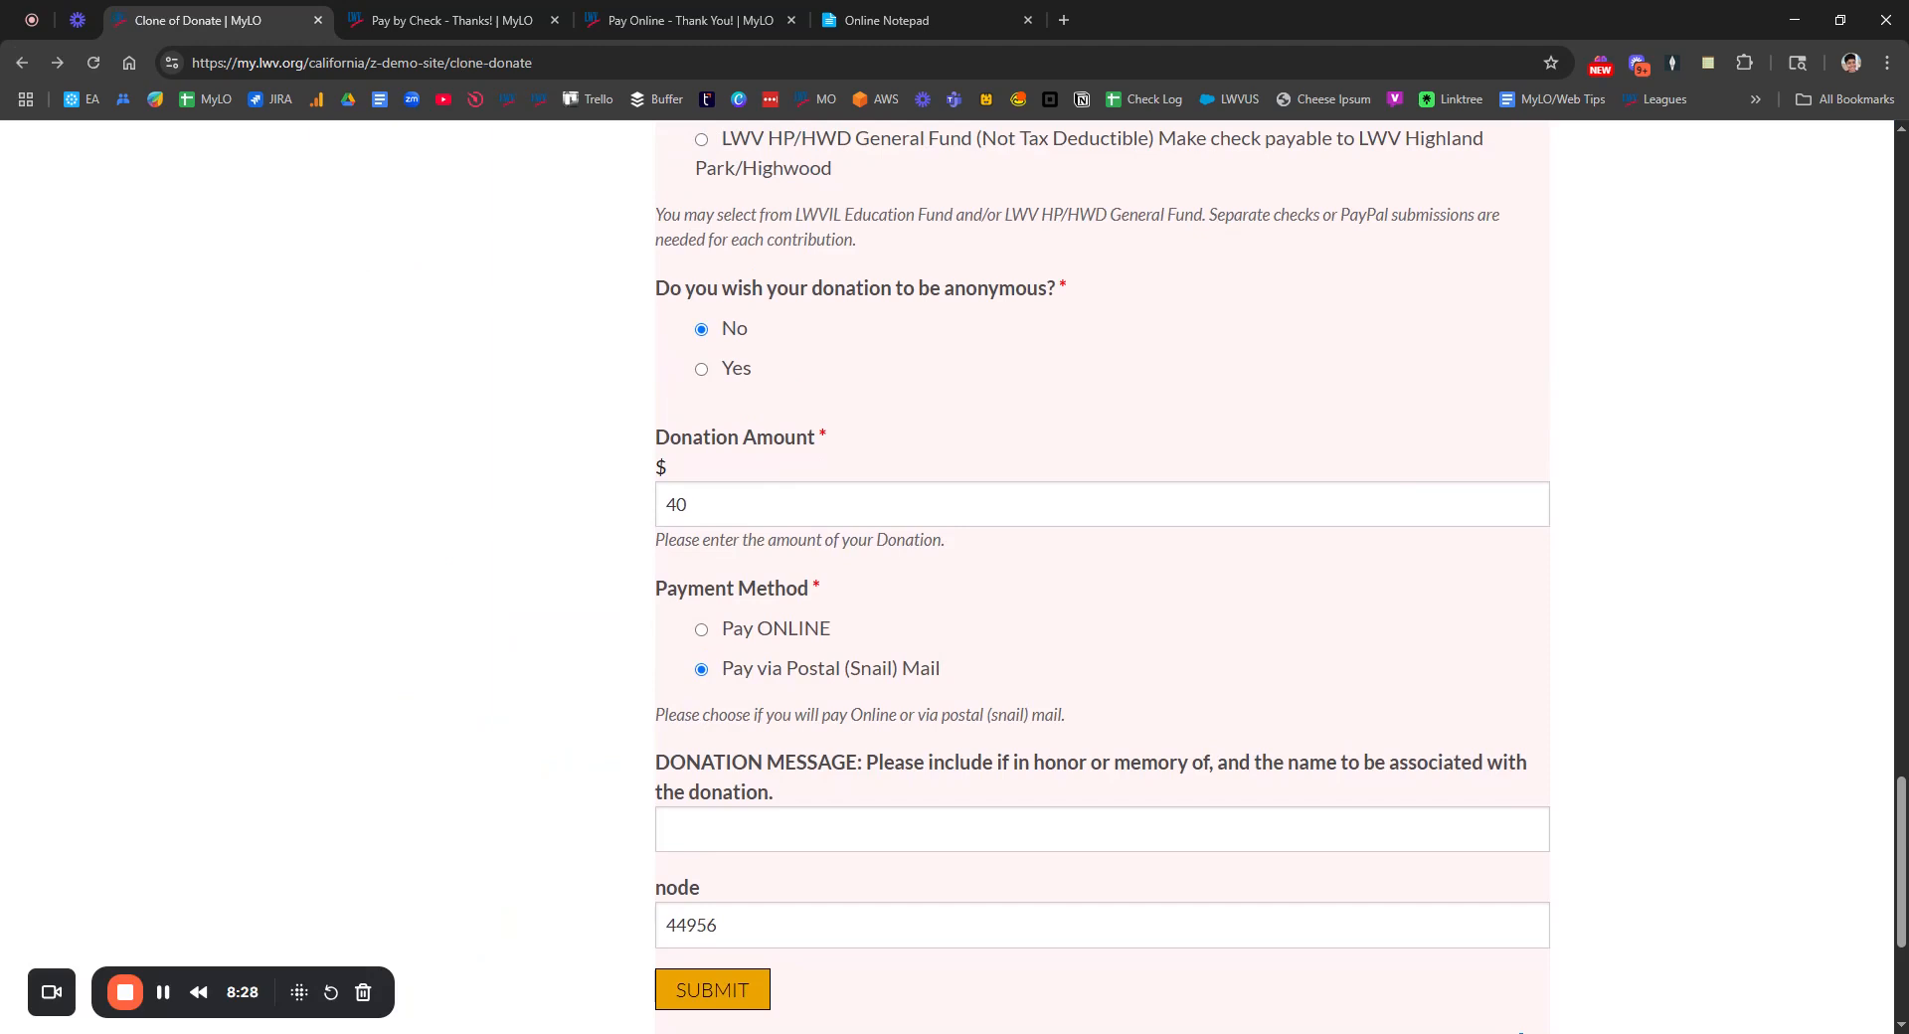
left_click_drag(652, 595, 830, 607)
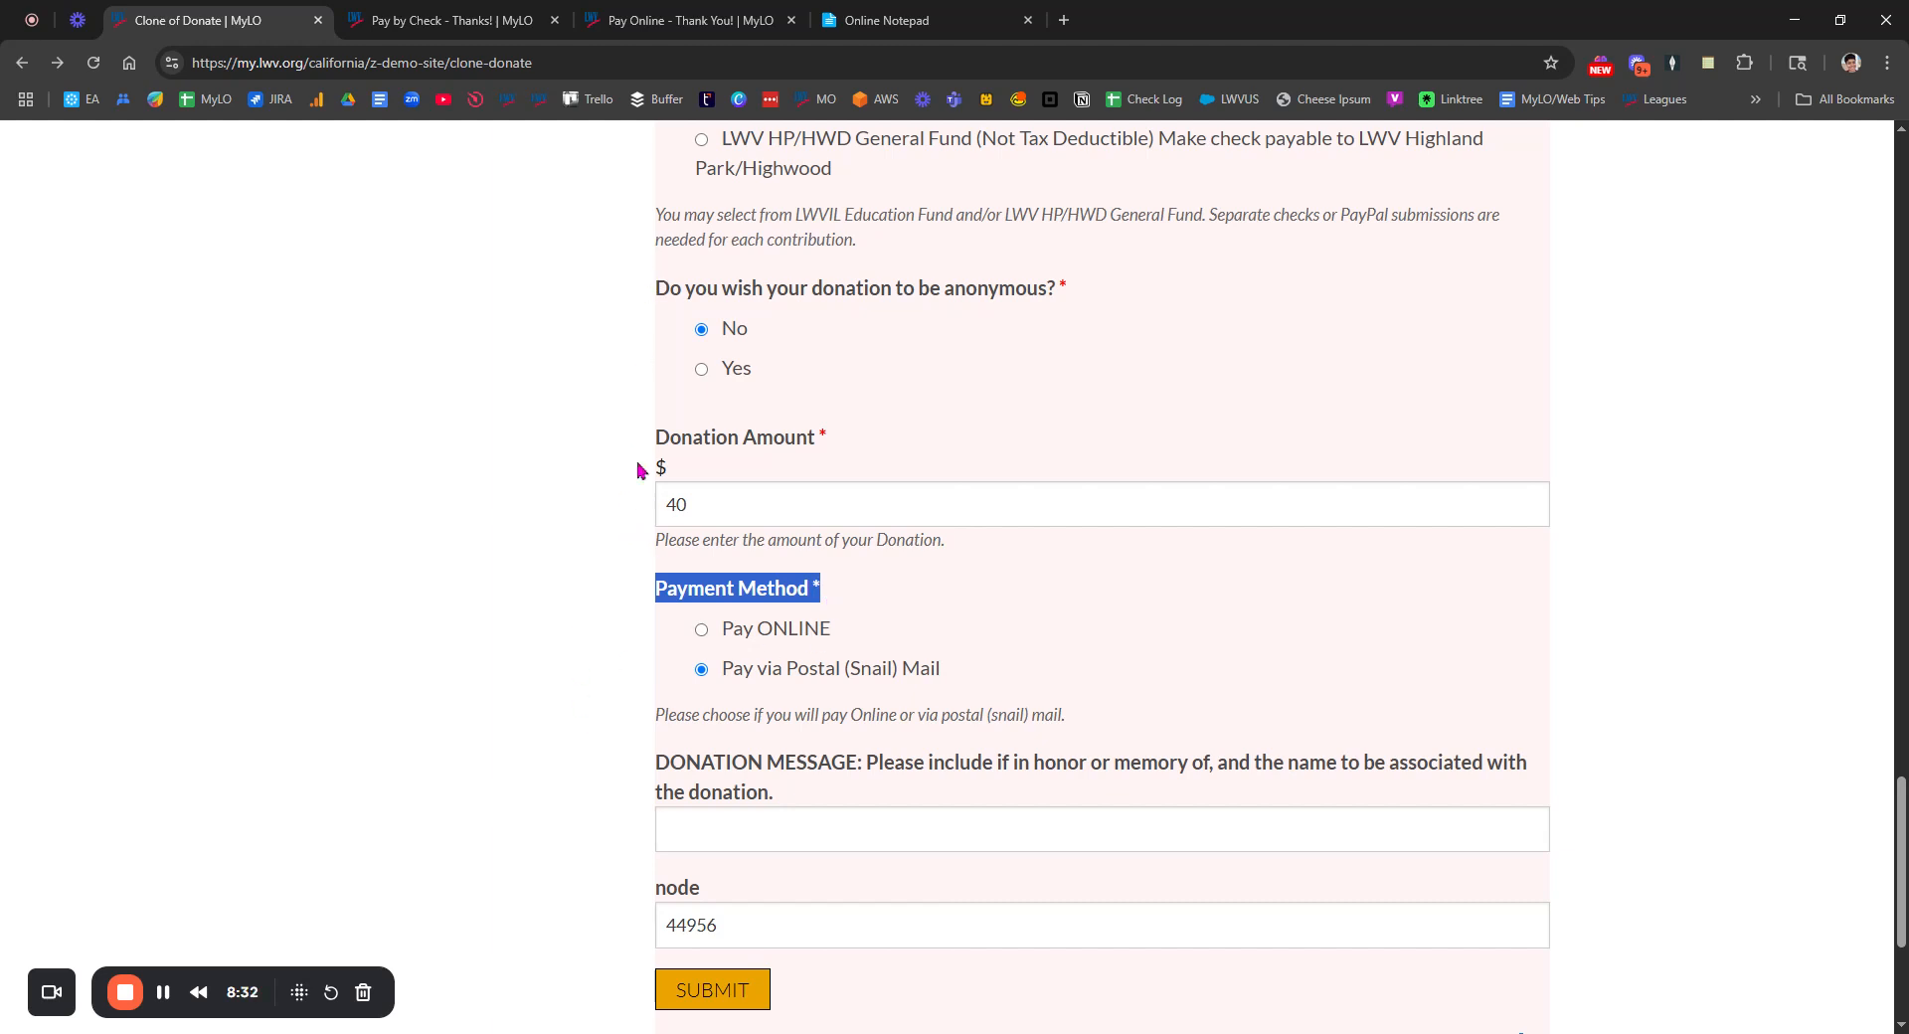
left_click_drag(653, 439, 831, 438)
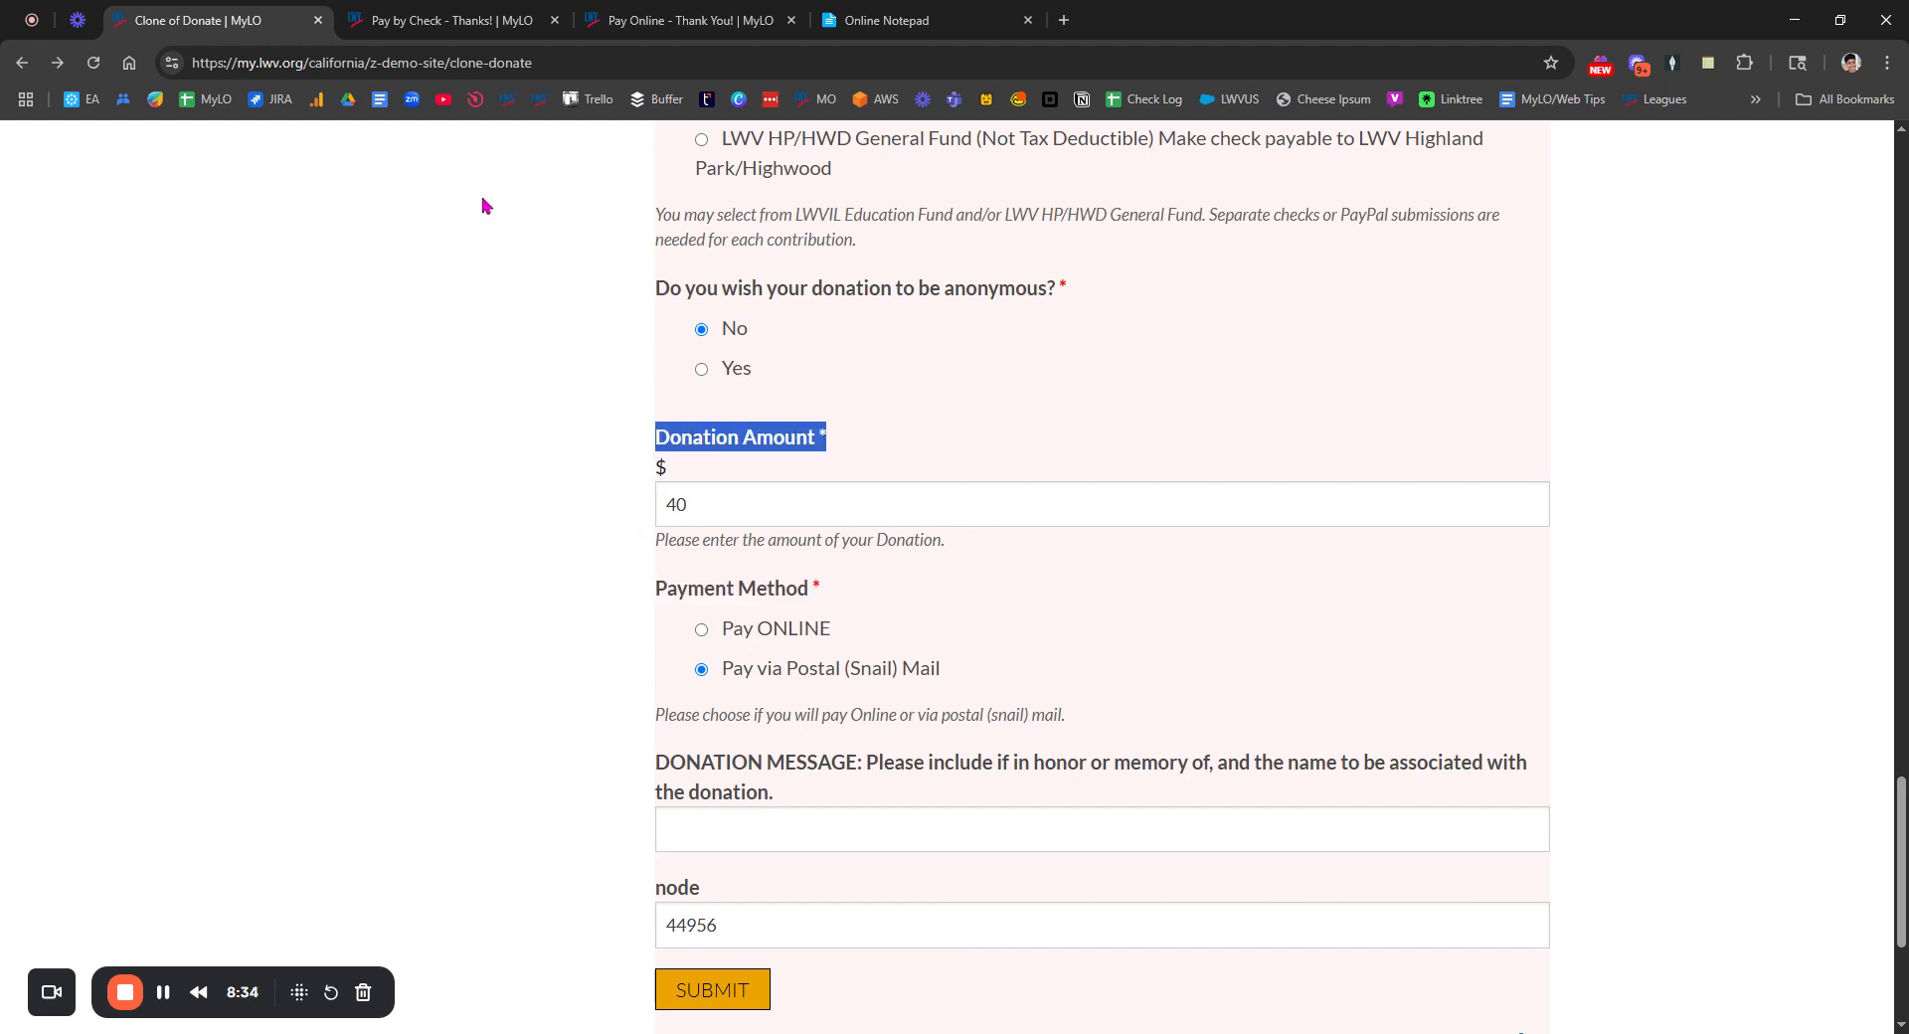
scroll(644, 528, "up", 2)
left_click_drag(651, 257, 793, 262)
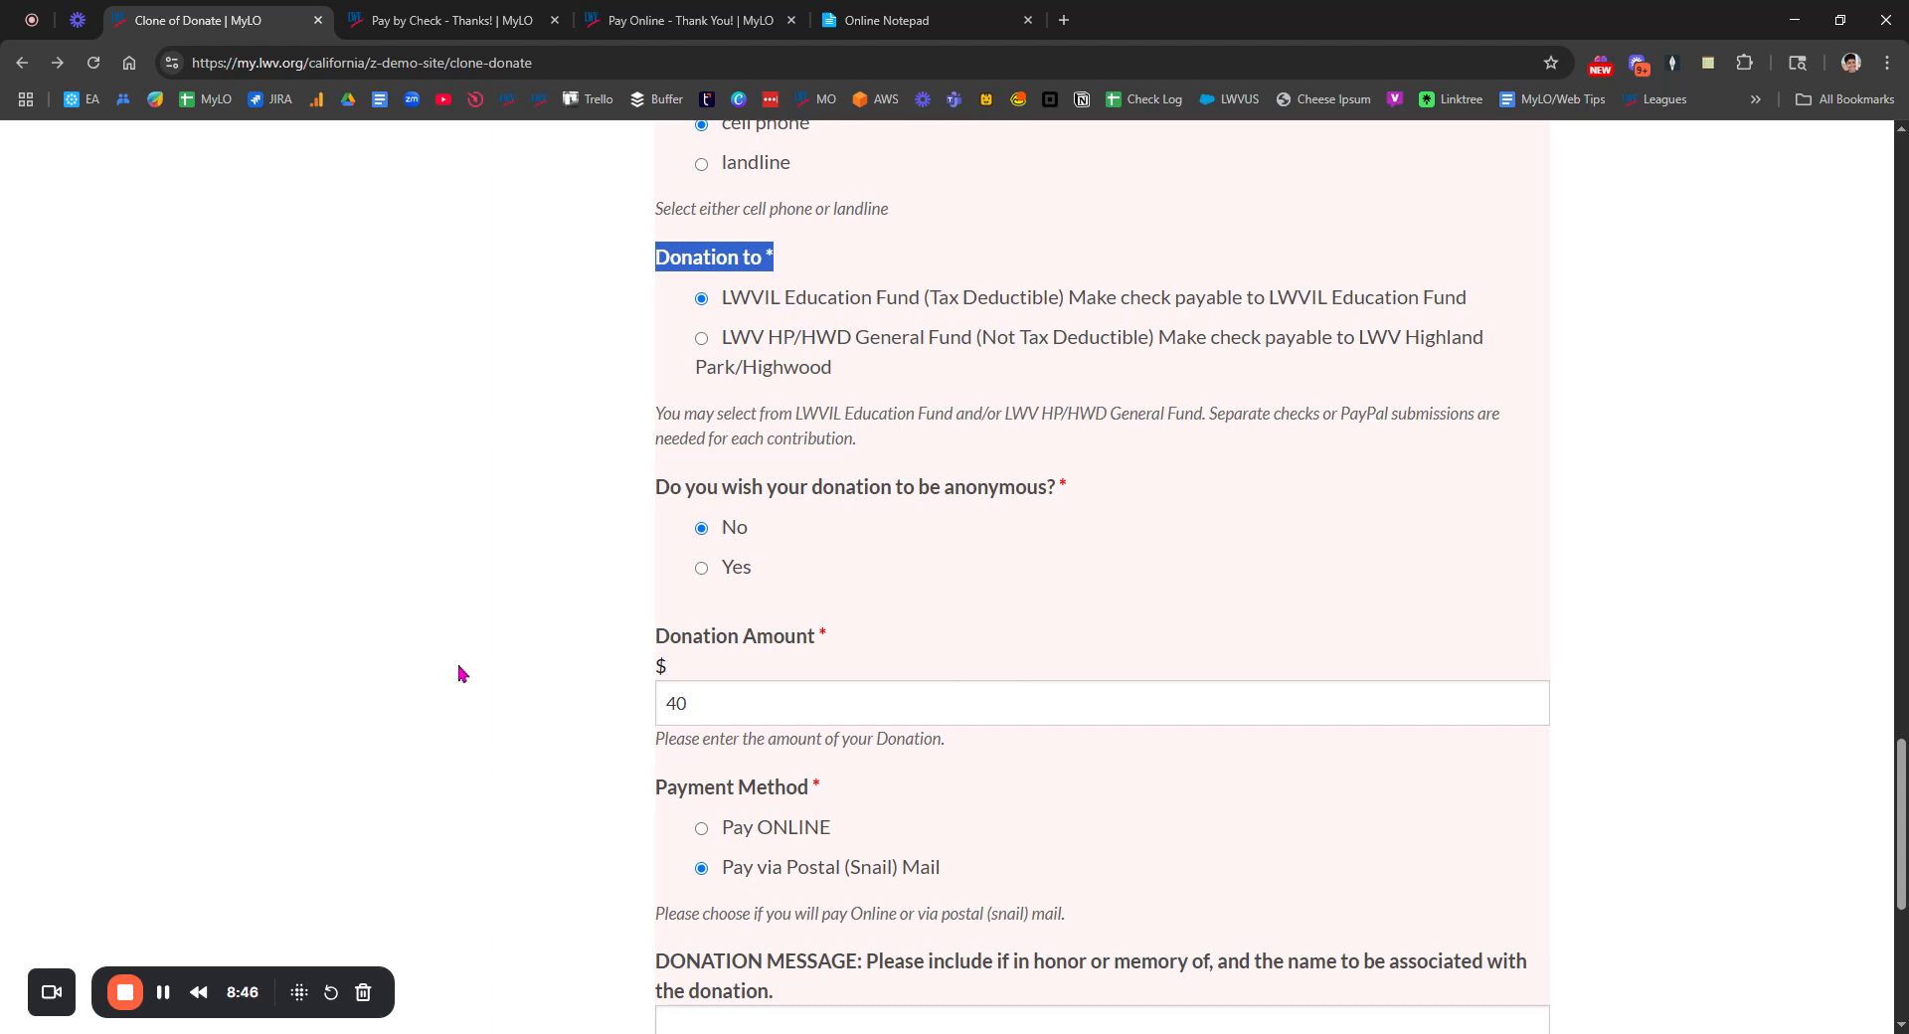
scroll(478, 695, "up", 6)
Step: Review the full token URL in Online Notepad, and compare the Pay Online and Pay by Check thank-you pages with the donation form
left_click(885, 20)
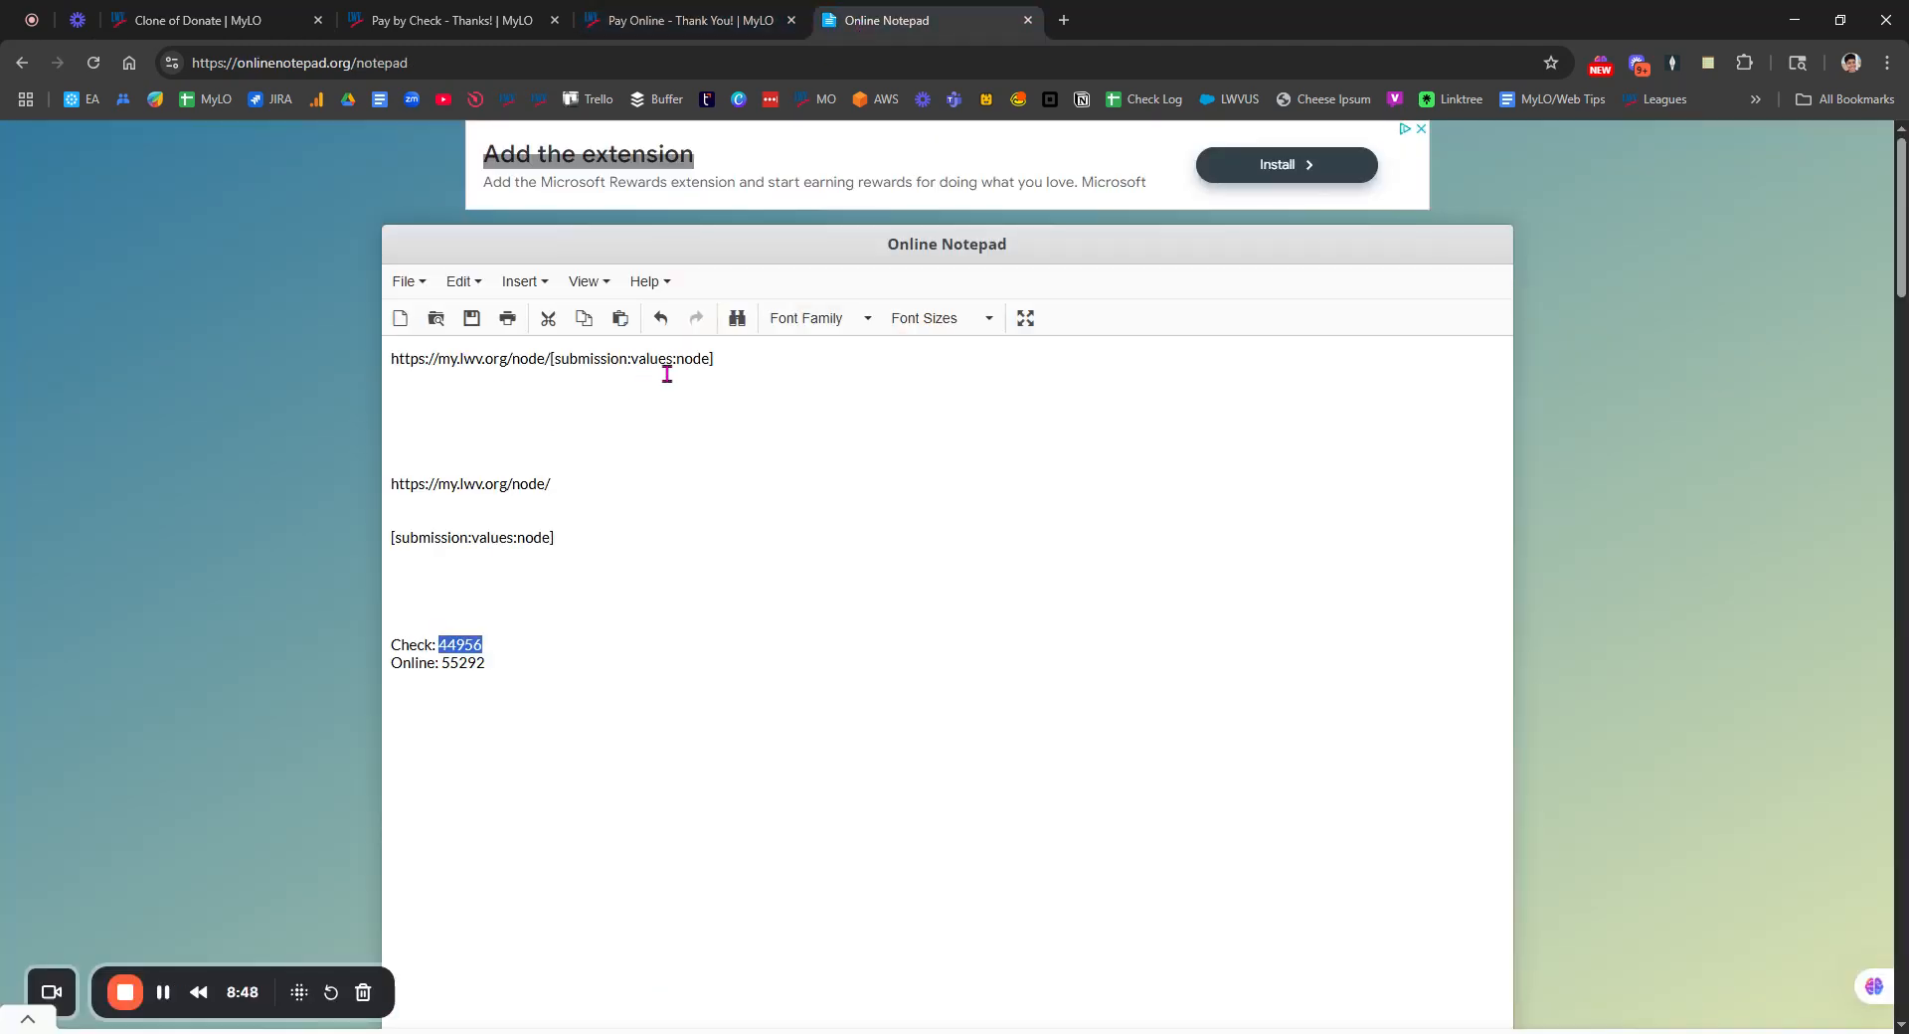
left_click_drag(734, 360, 383, 359)
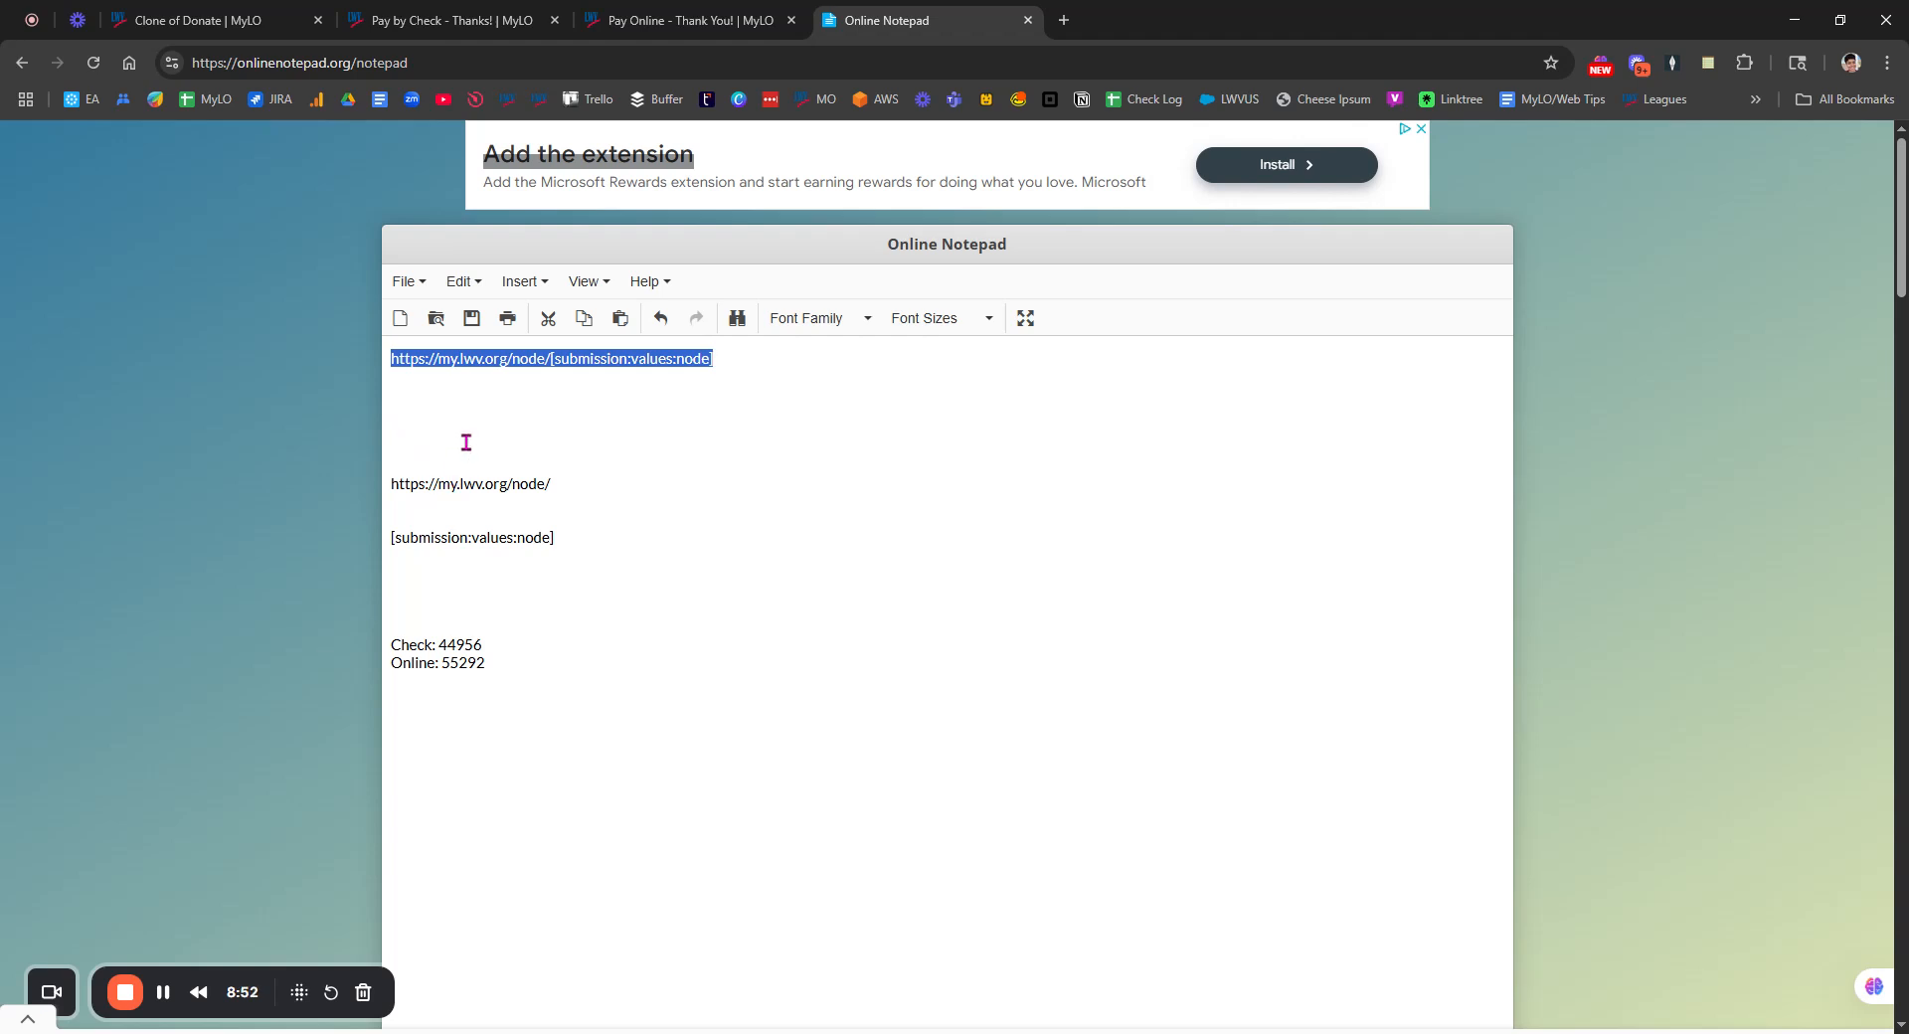
left_click(711, 21)
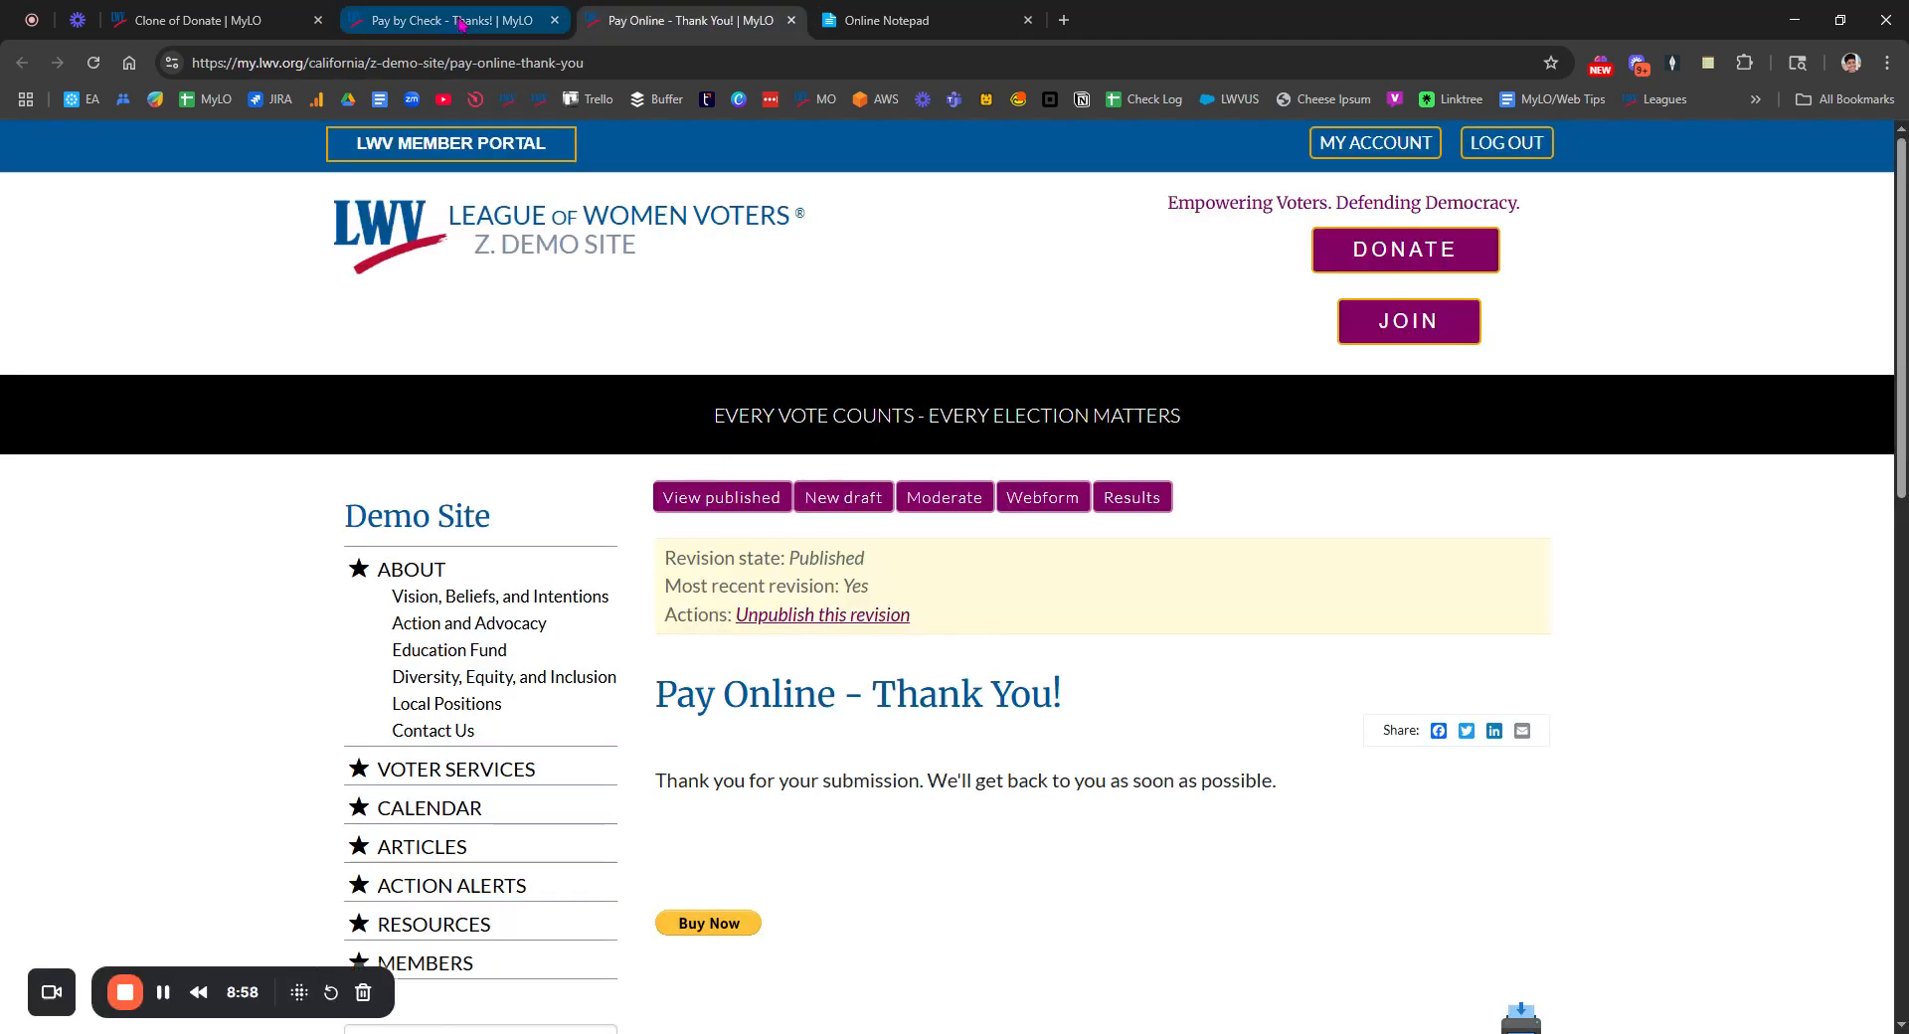
left_click(461, 24)
left_click(219, 20)
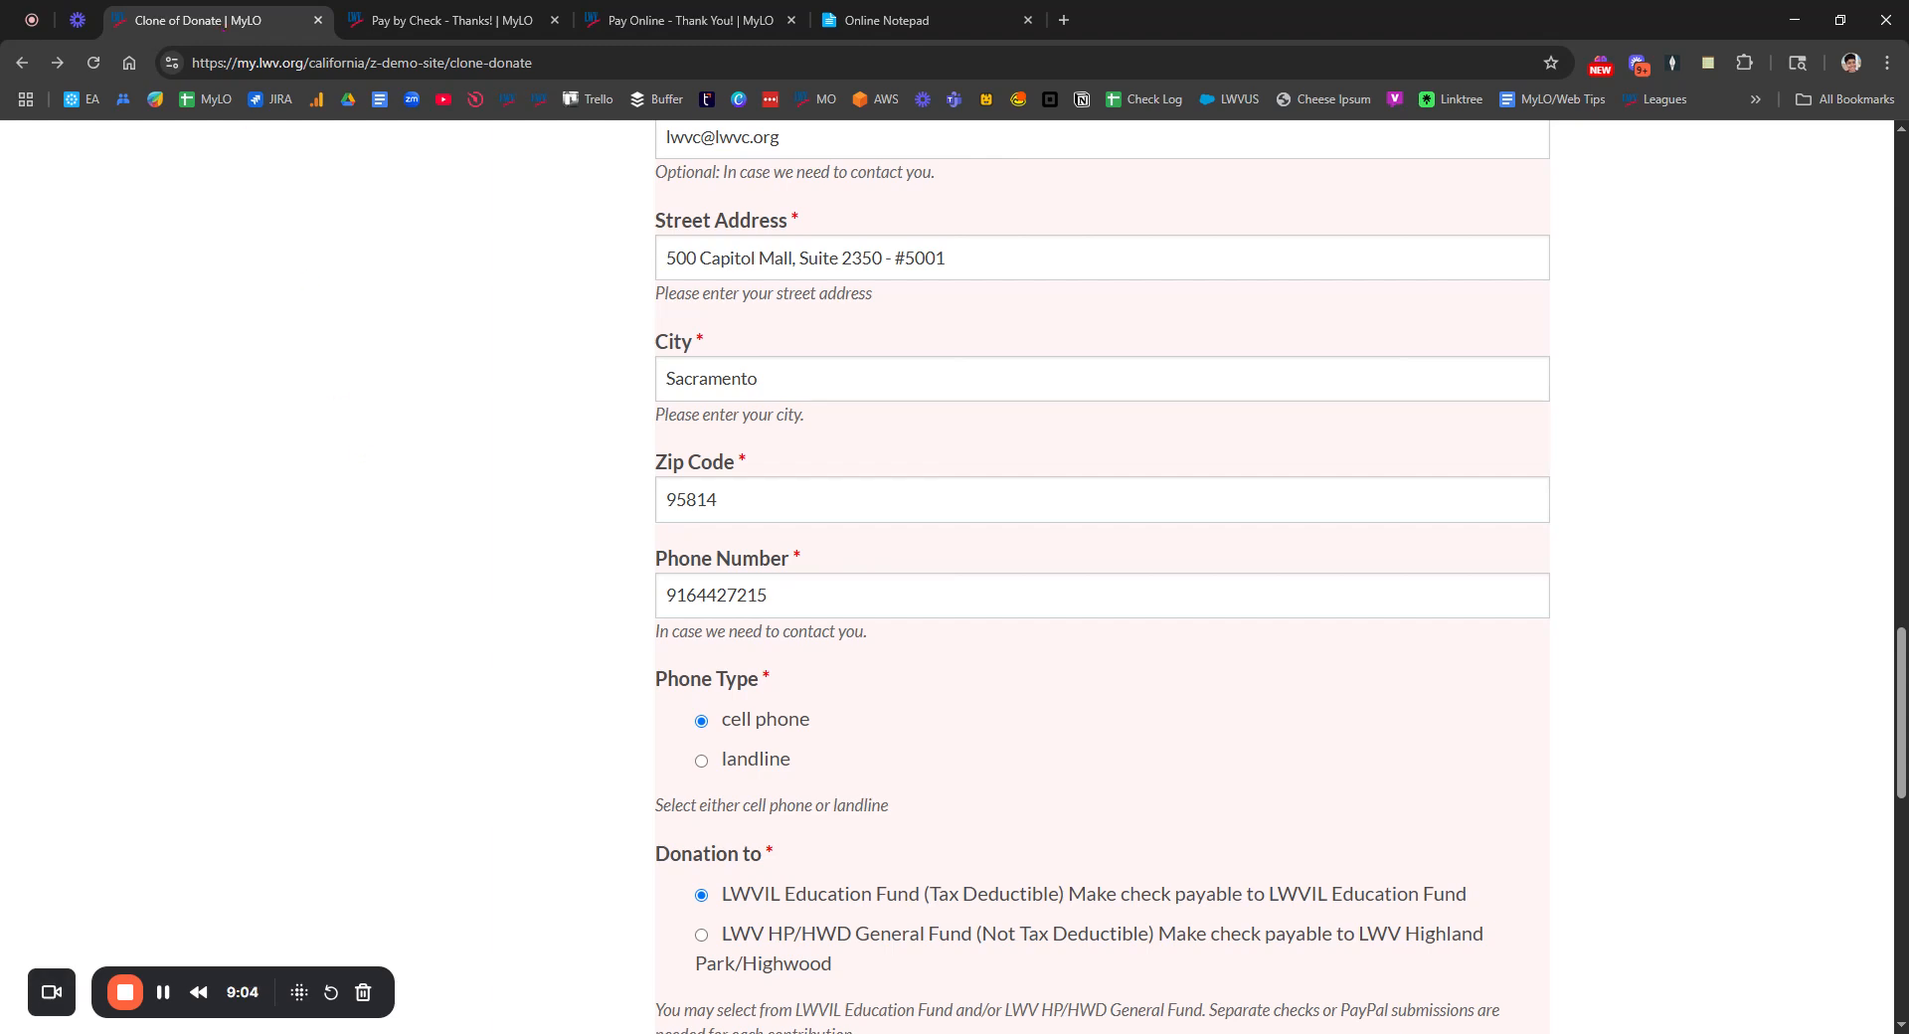
left_click(452, 21)
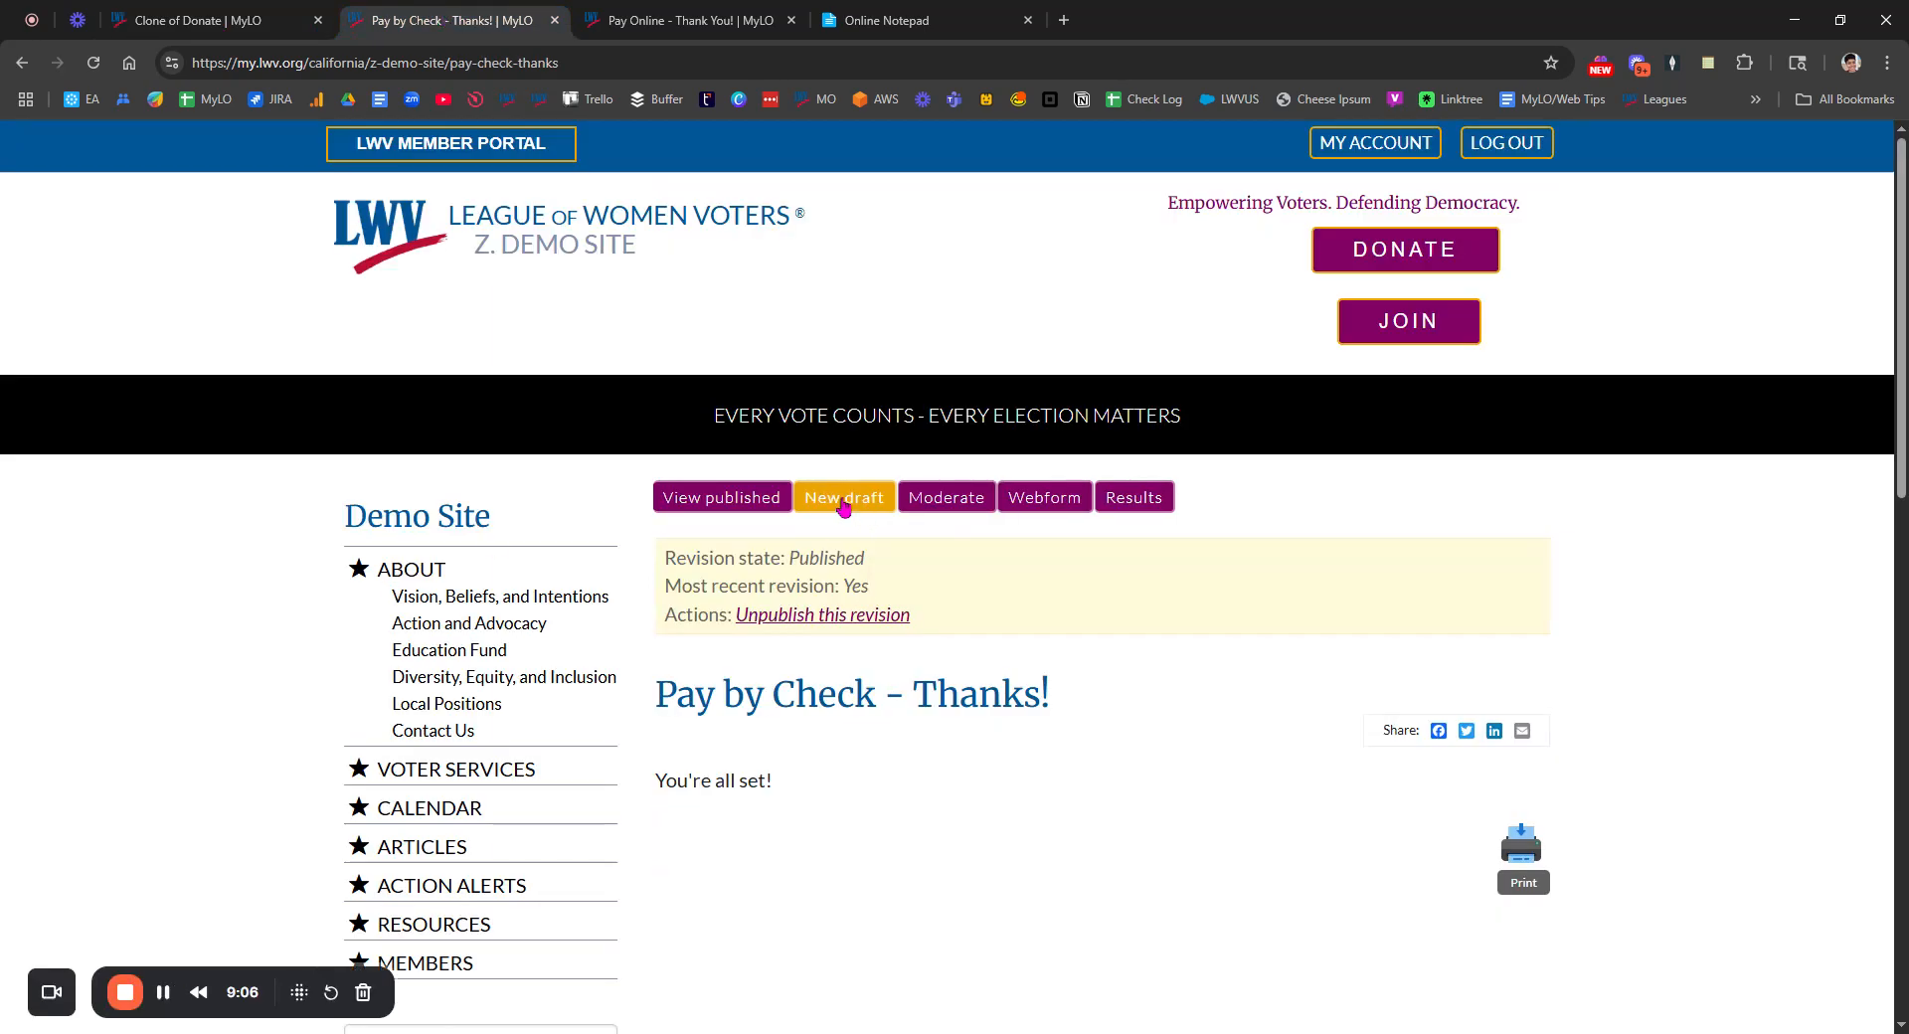